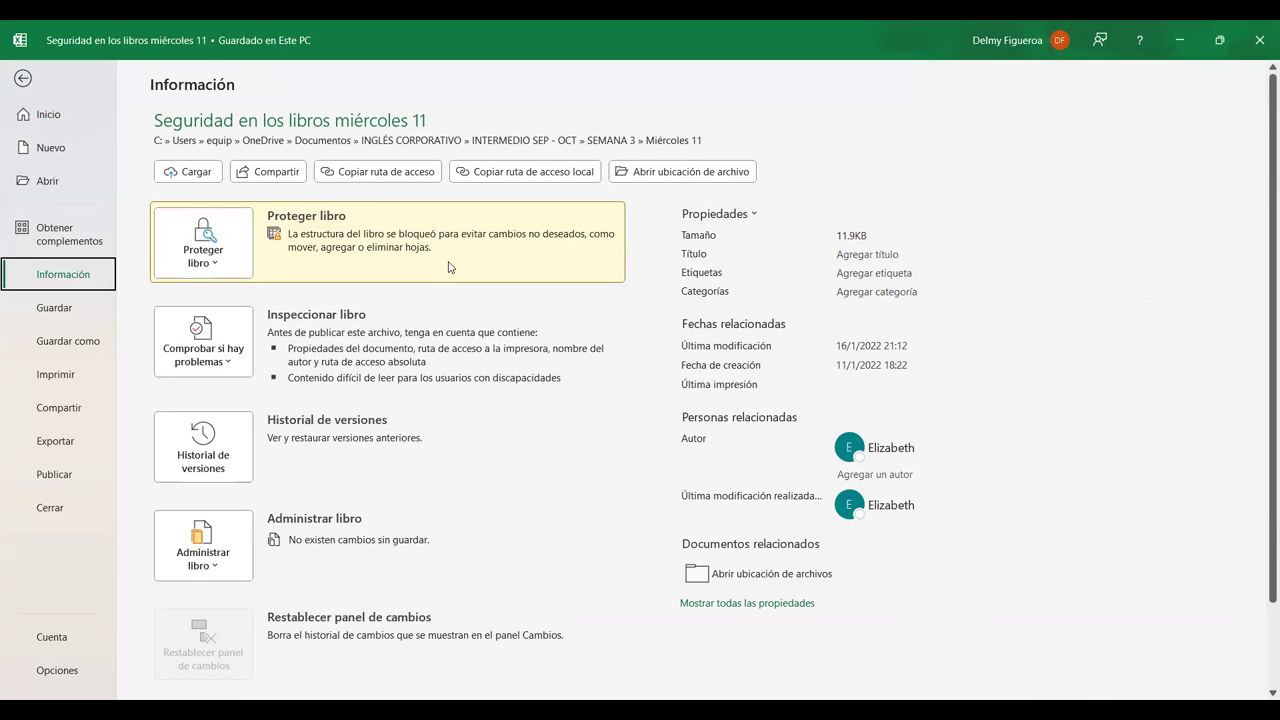
Set the workbook to always open as read-only from Proteger libro
left_click(216, 265)
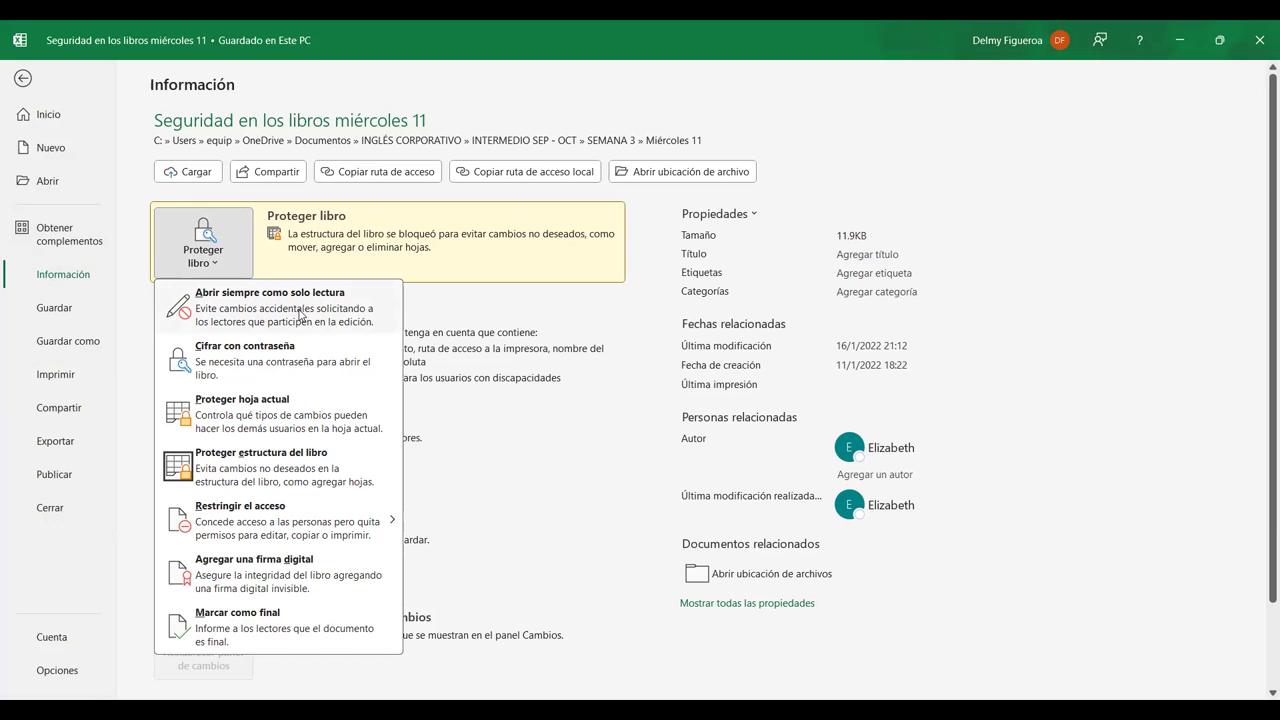
left_click(300, 316)
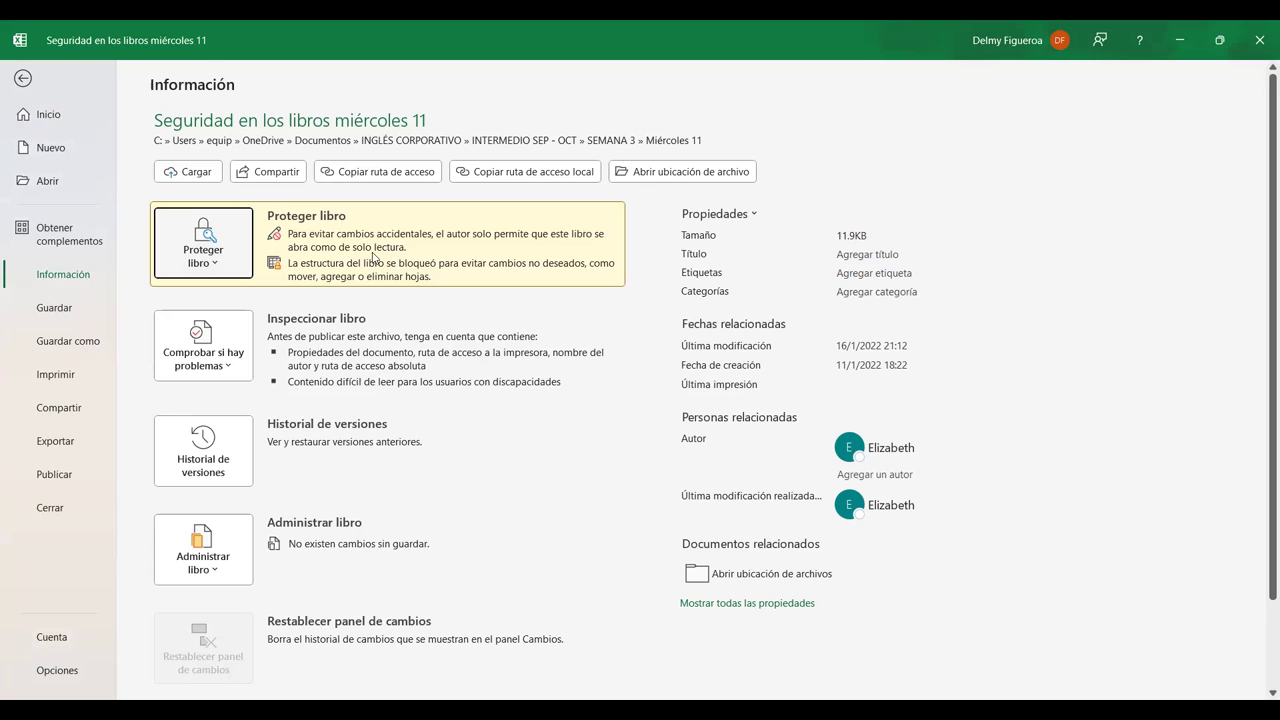
Choose Cifrar con contraseña under Proteger libro to bring up the Cifrar documento dialog
left_click(215, 268)
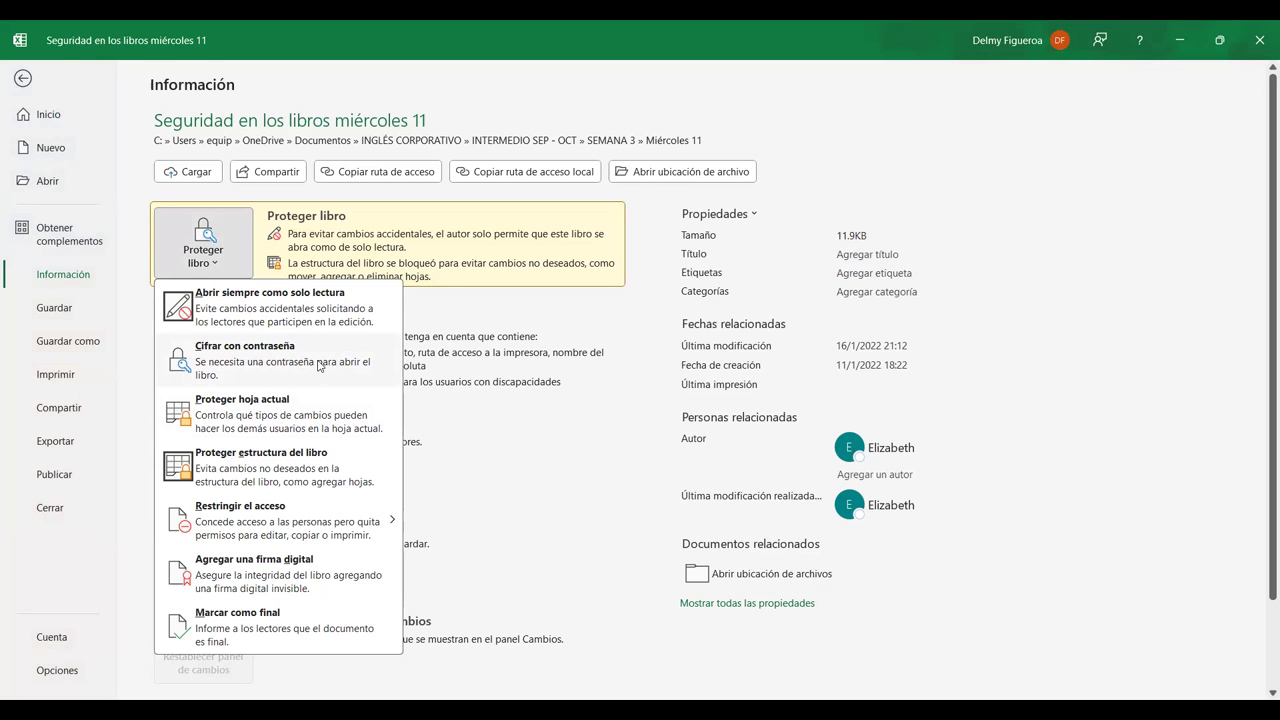
left_click(320, 366)
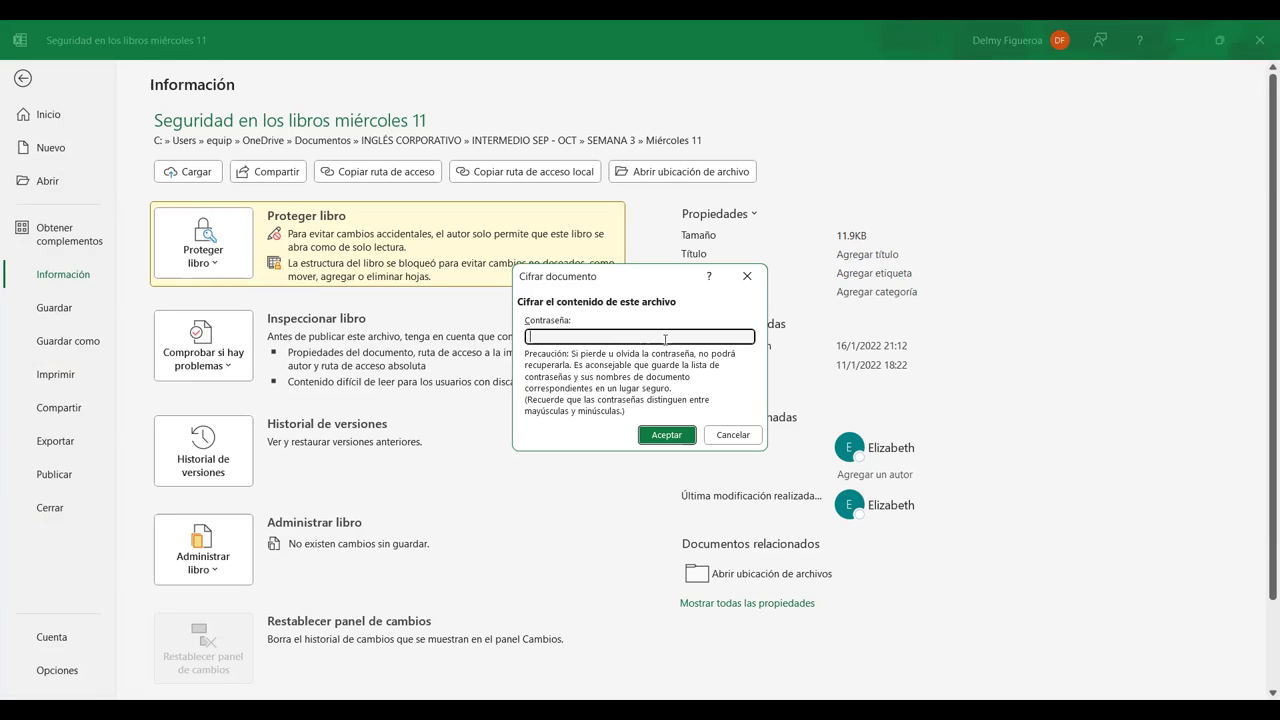
Enter the encryption password, then retype it in Confirmar contraseña to encrypt the workbook
type("123")
left_click(667, 435)
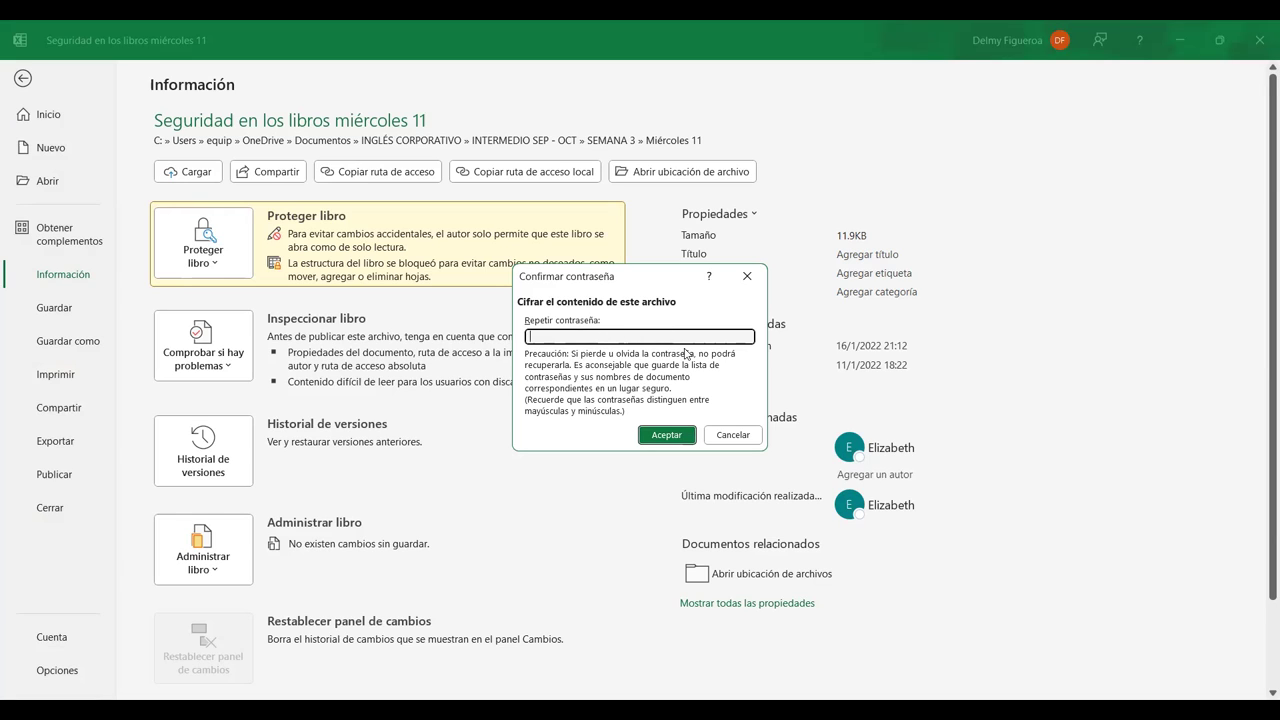
type("123")
left_click(666, 435)
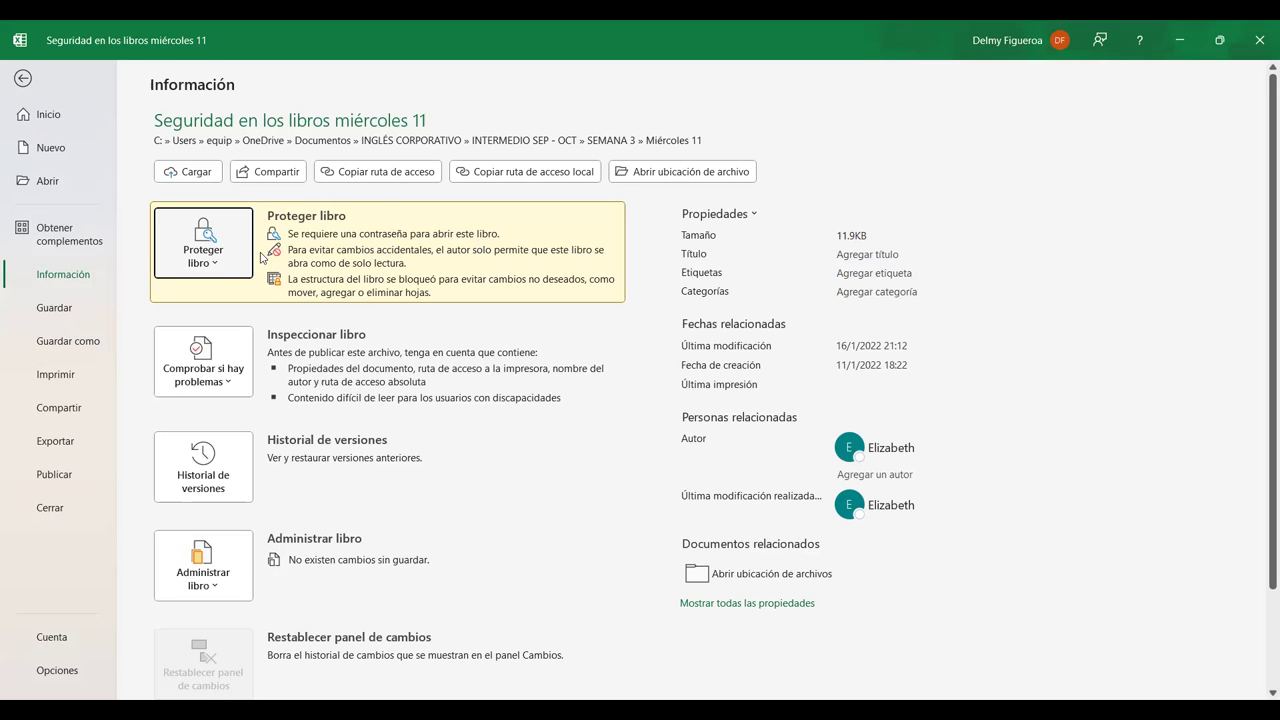
Protect the CONCATENACIÓN sheet via Proteger hoja actual, keeping the default permissions and no password
left_click(210, 265)
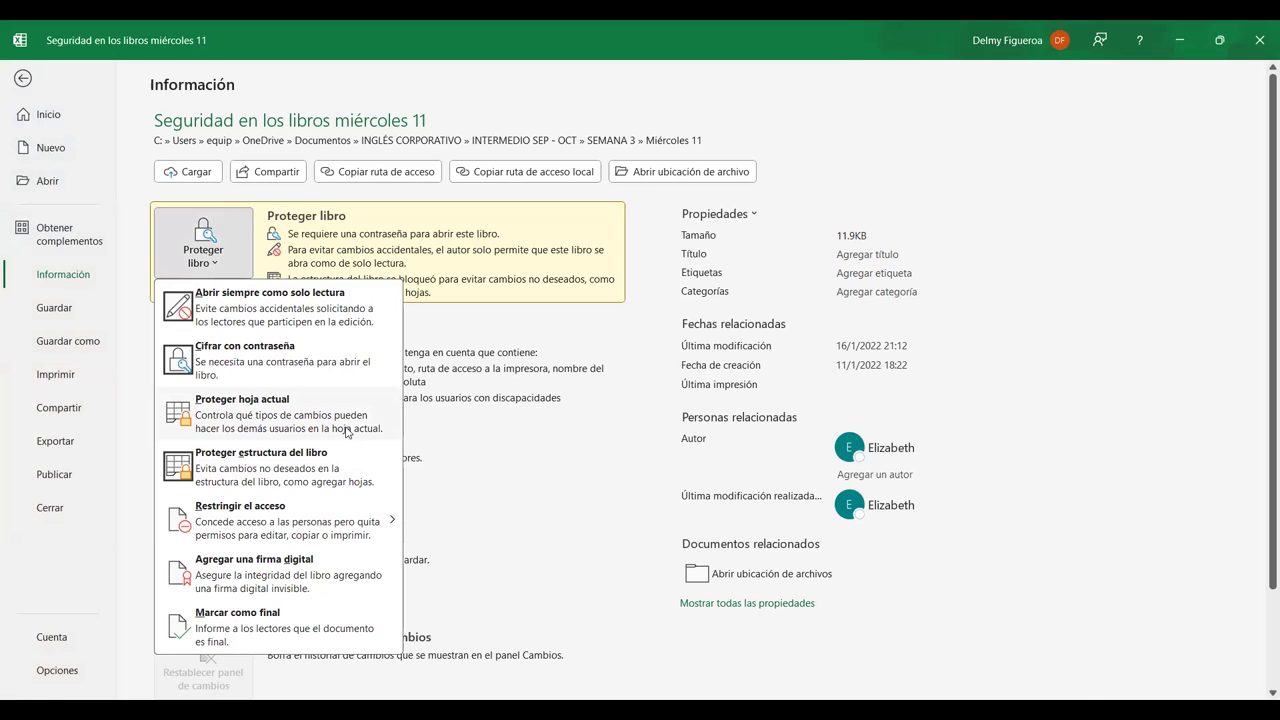
left_click(346, 432)
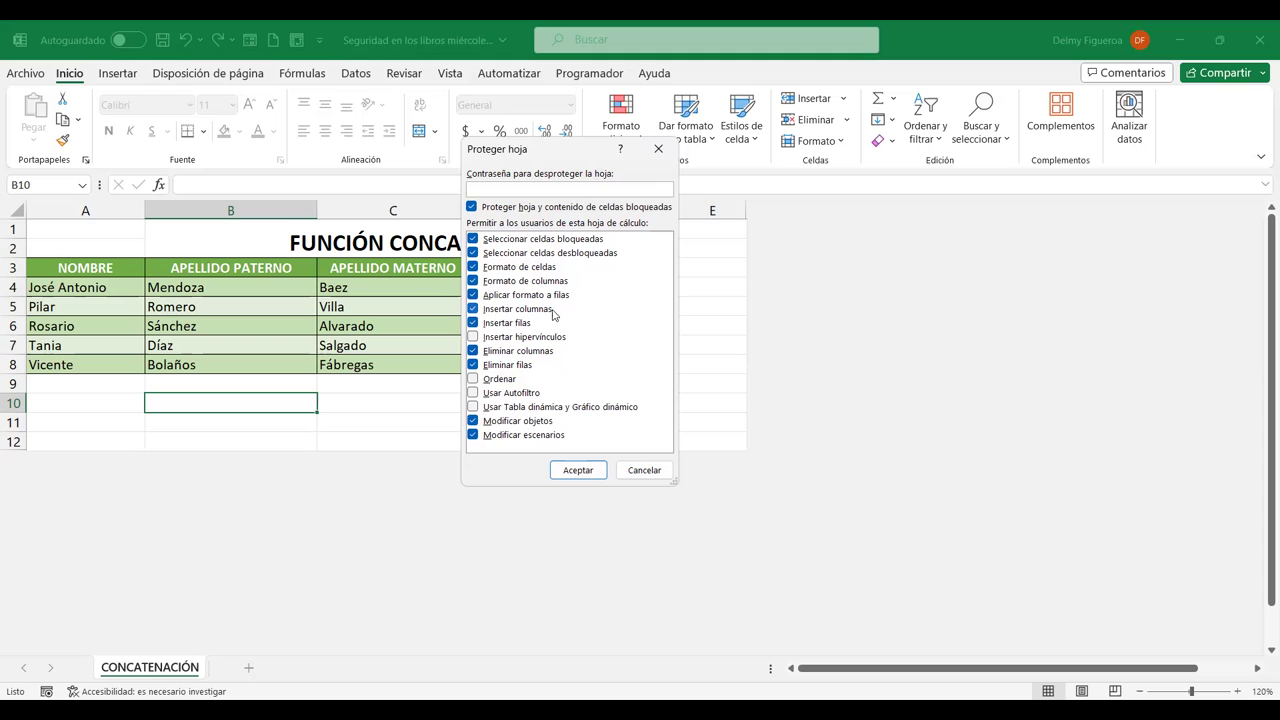
left_click(589, 473)
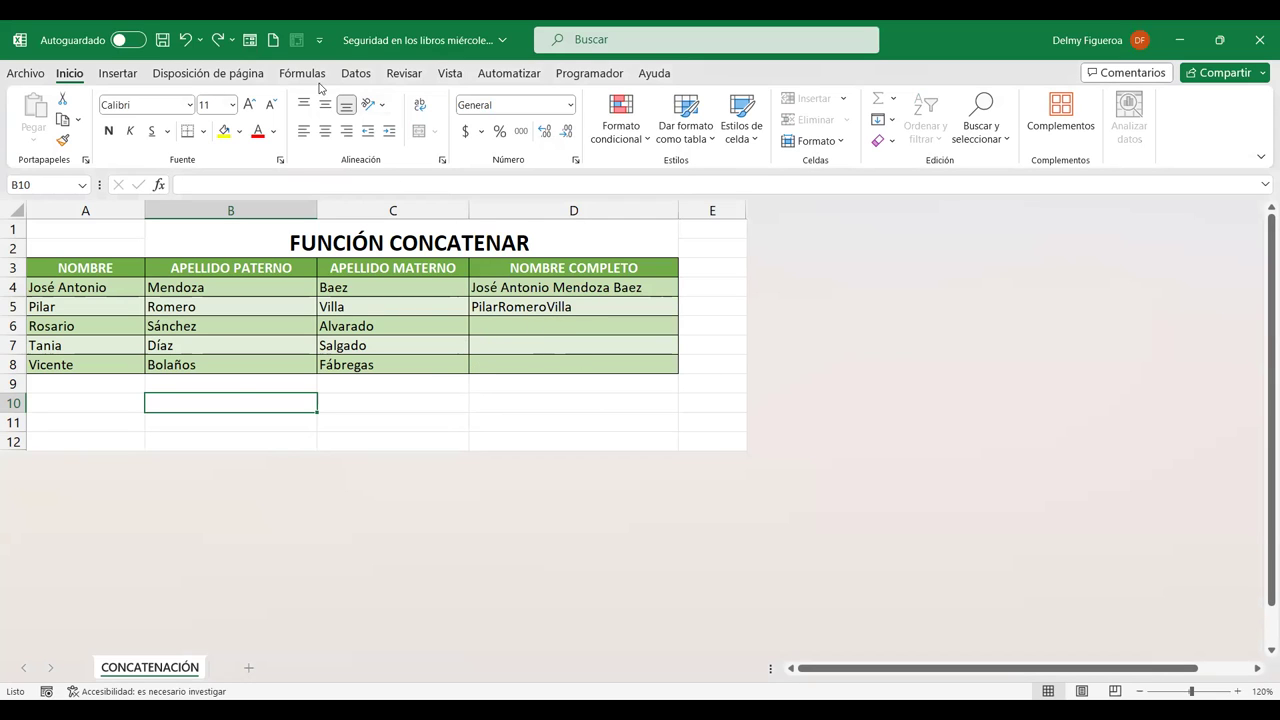
Dismiss the protected-sheet warning and unprotect the sheet from the Revisar tab
left_click(404, 76)
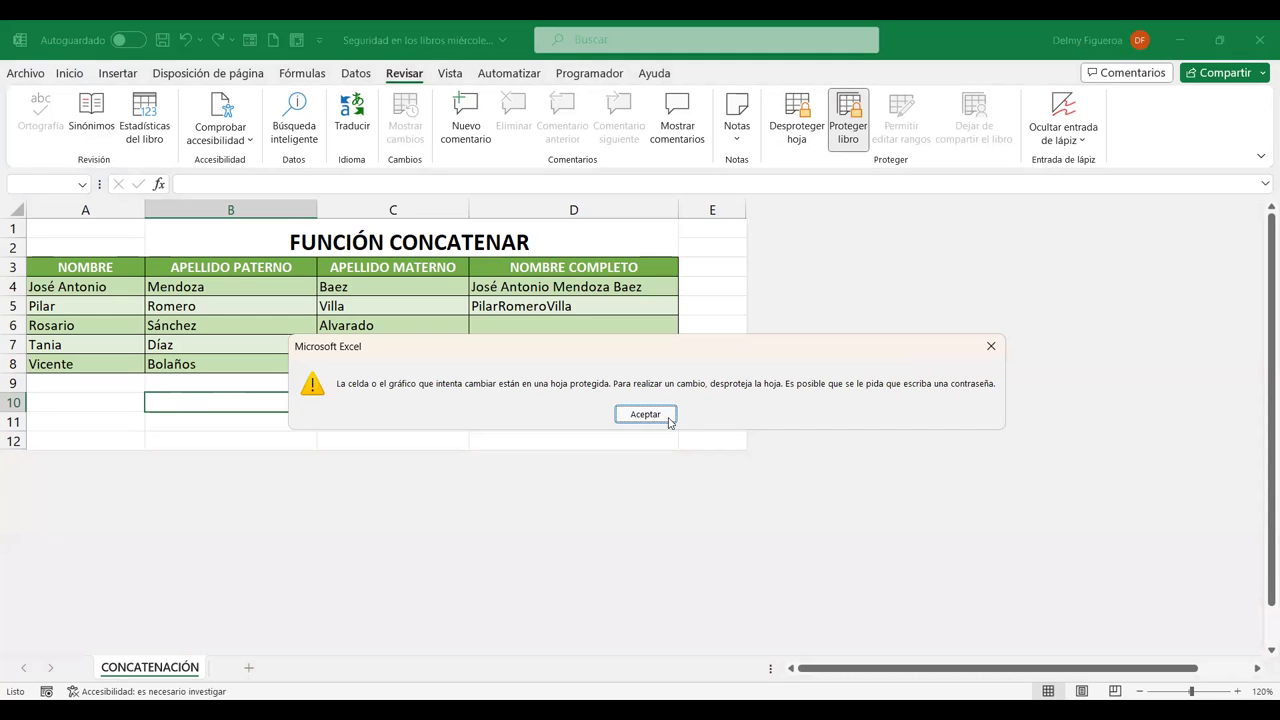
left_click(645, 414)
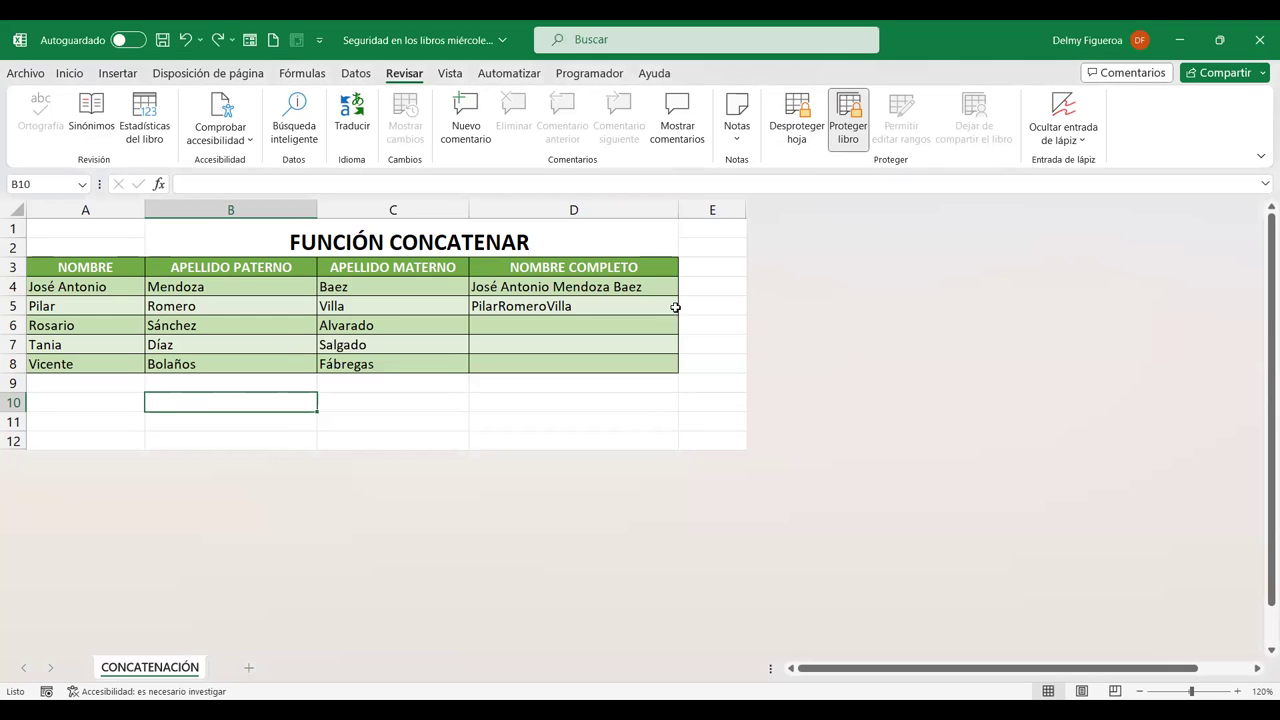
left_click(798, 125)
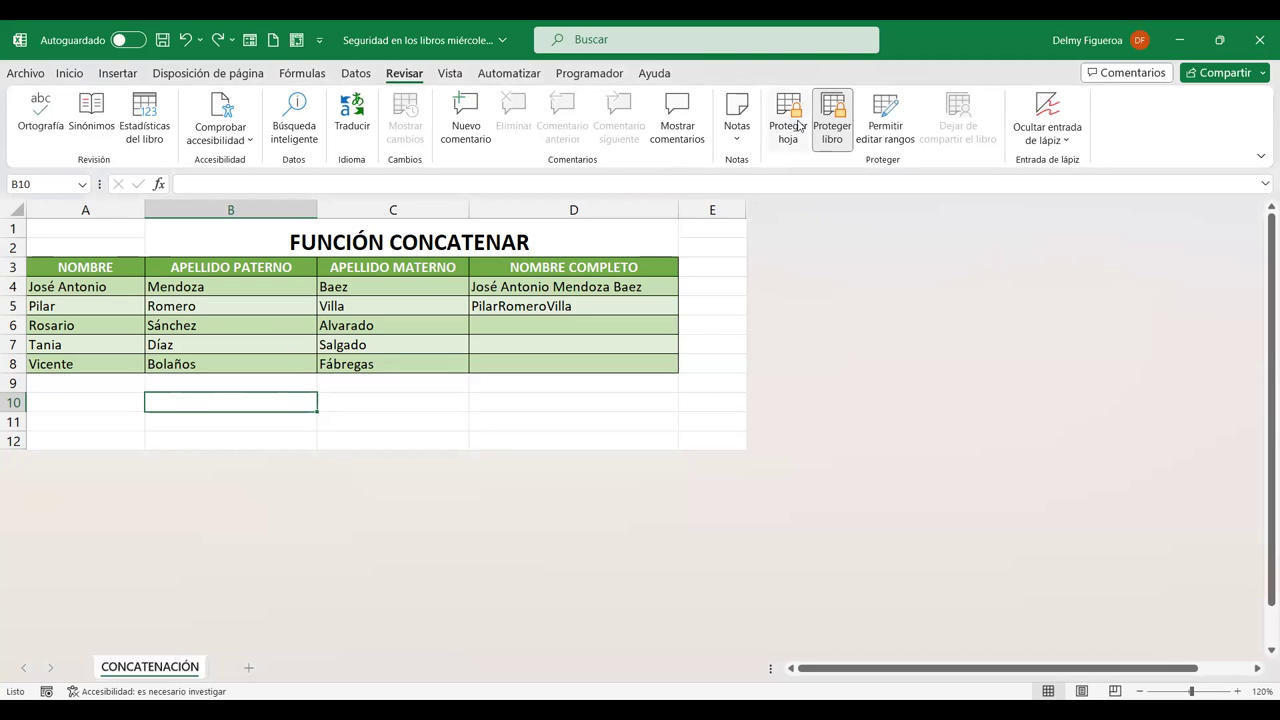
Enter 1 in cell C10 to test that editing works
left_click(386, 401)
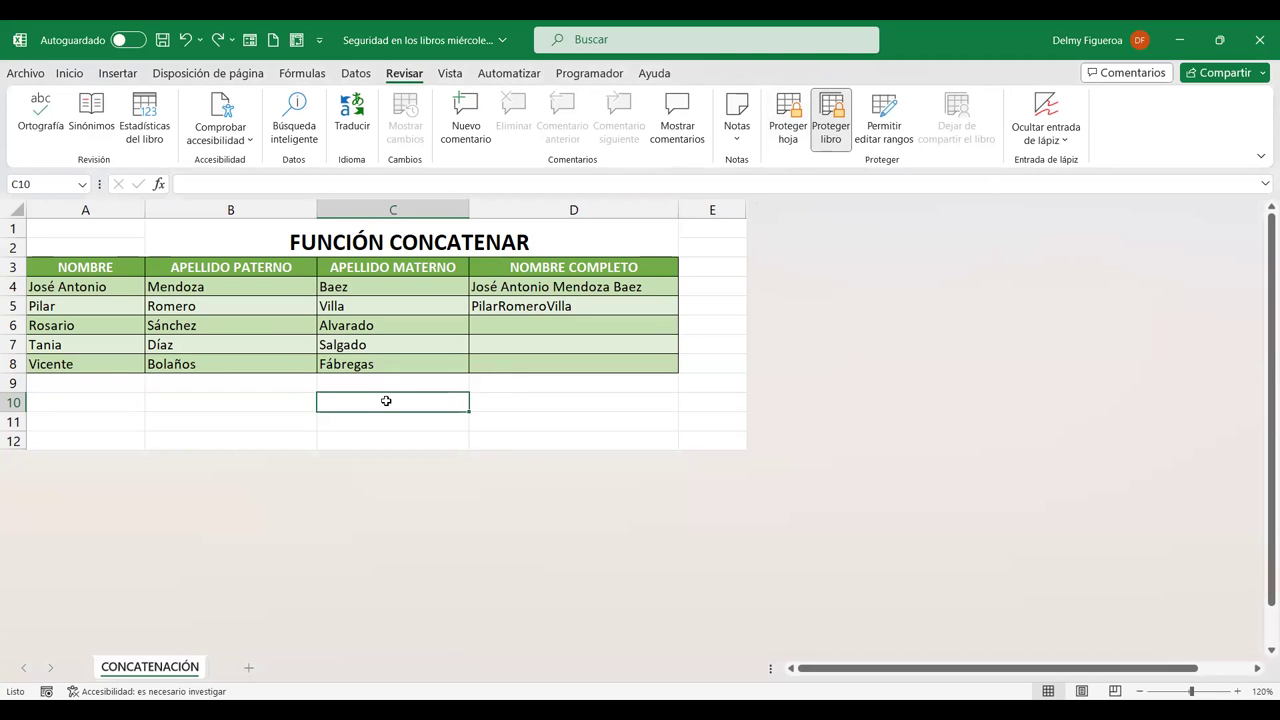
type("1")
key("Tab")
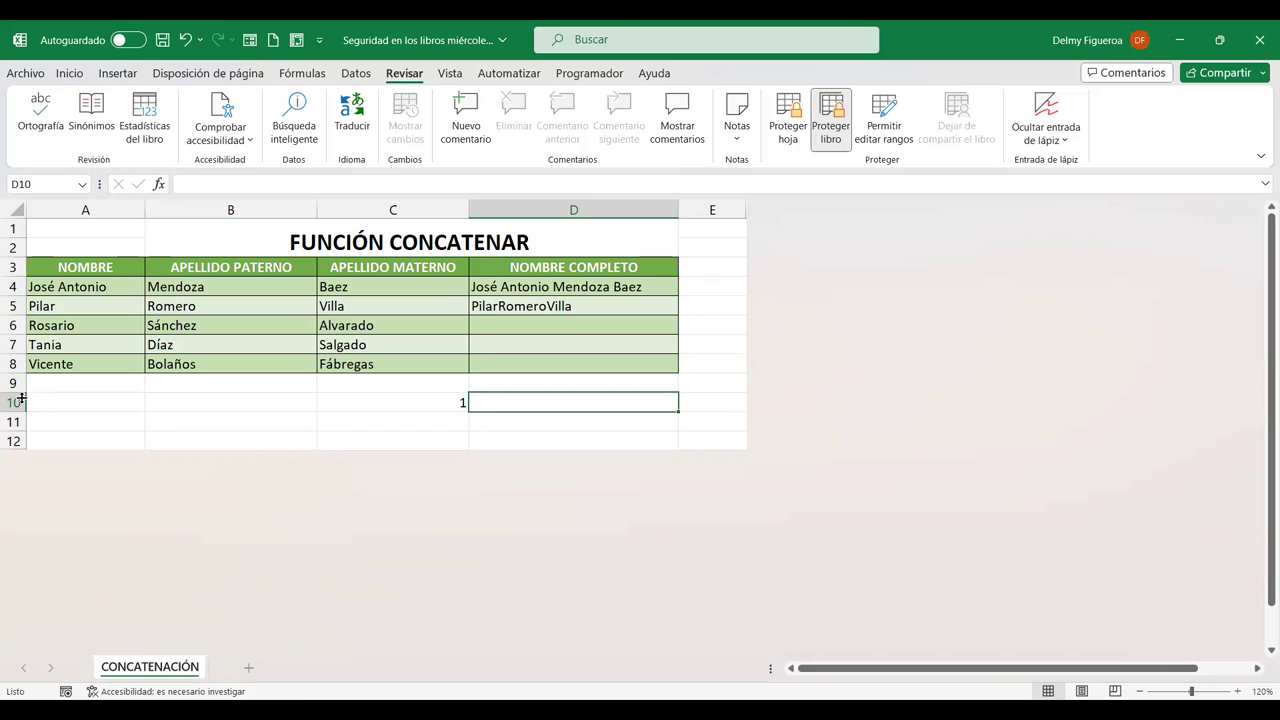
Insert a blank row 6 above Rosario in the name table
left_click(12, 325)
right_click(12, 325)
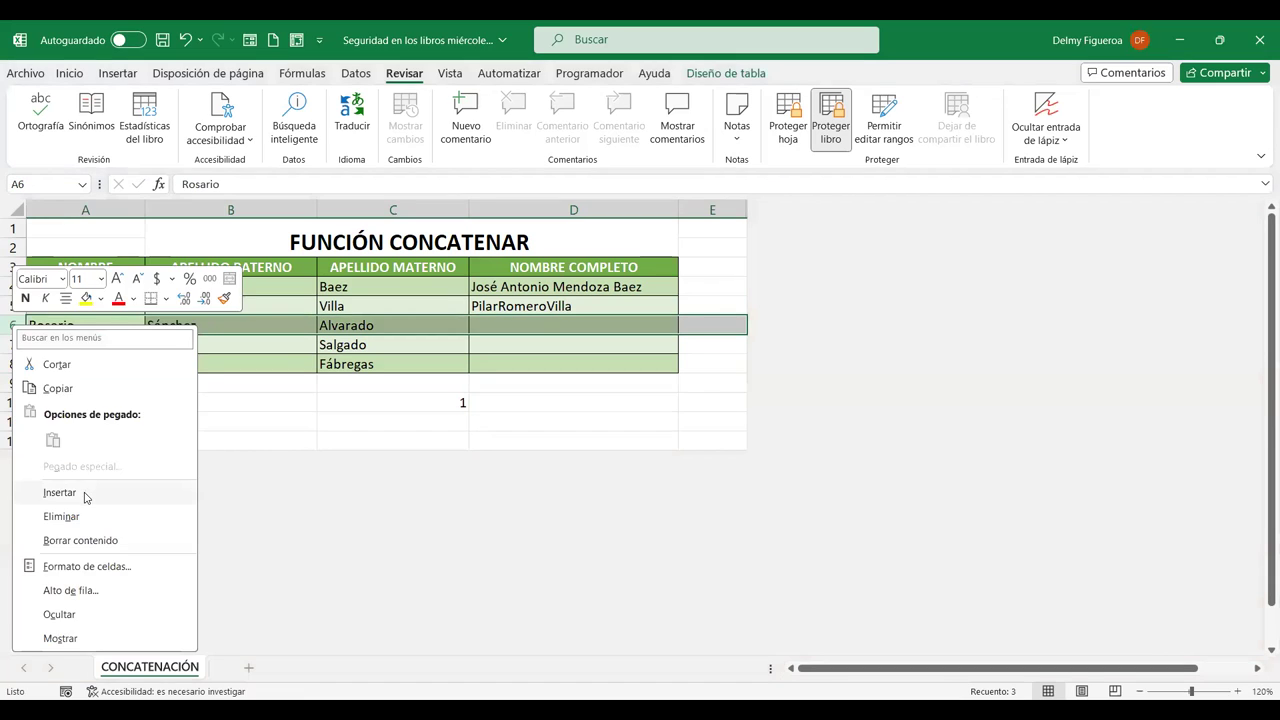
left_click(60, 492)
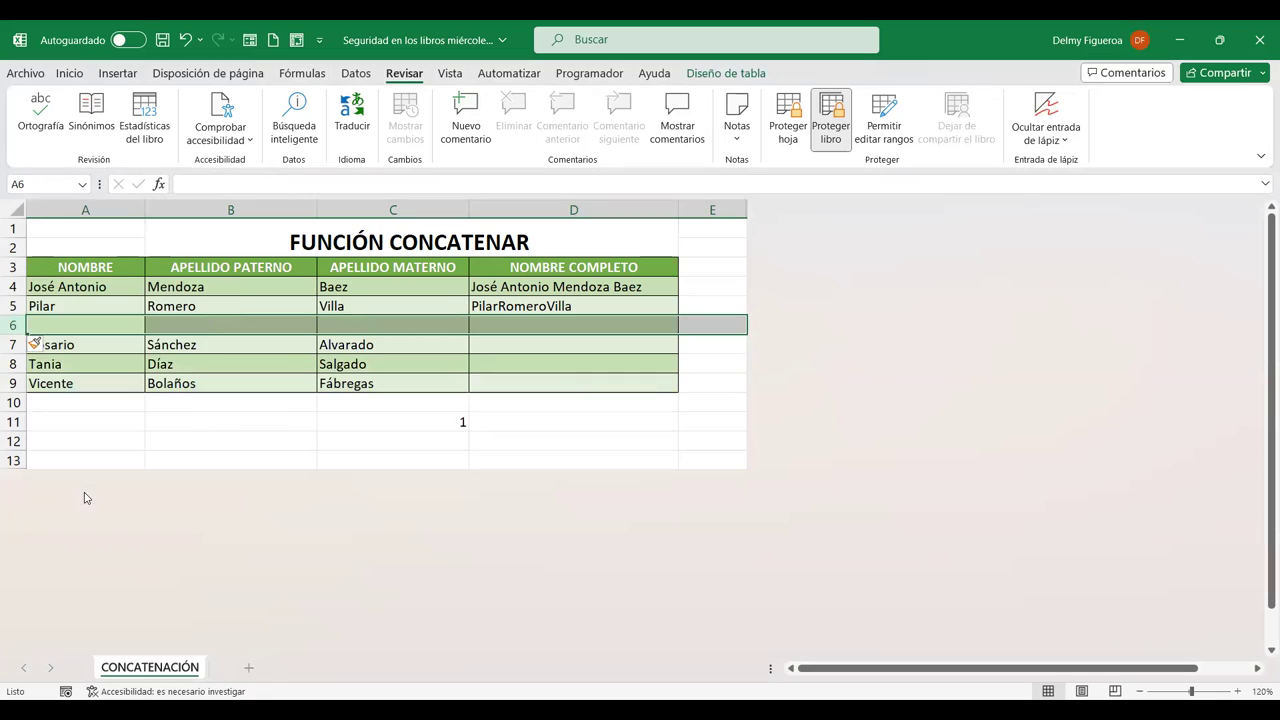
left_click(250, 426)
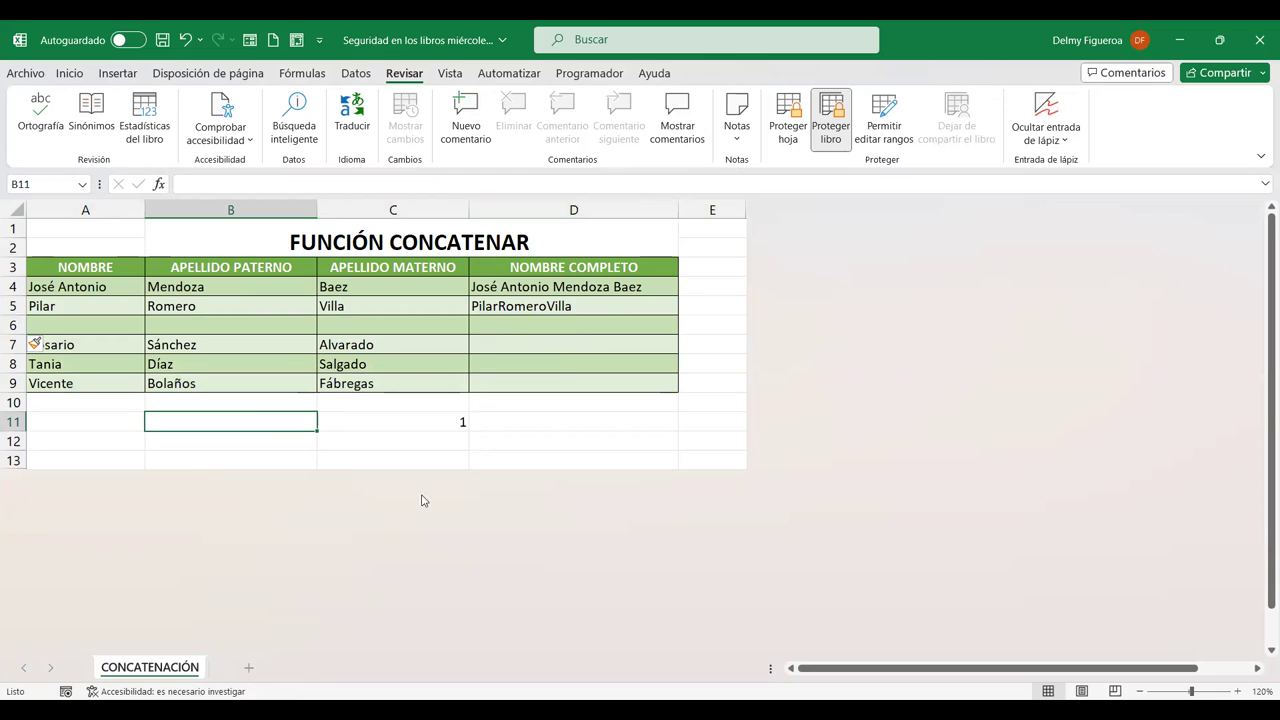
left_click(444, 426)
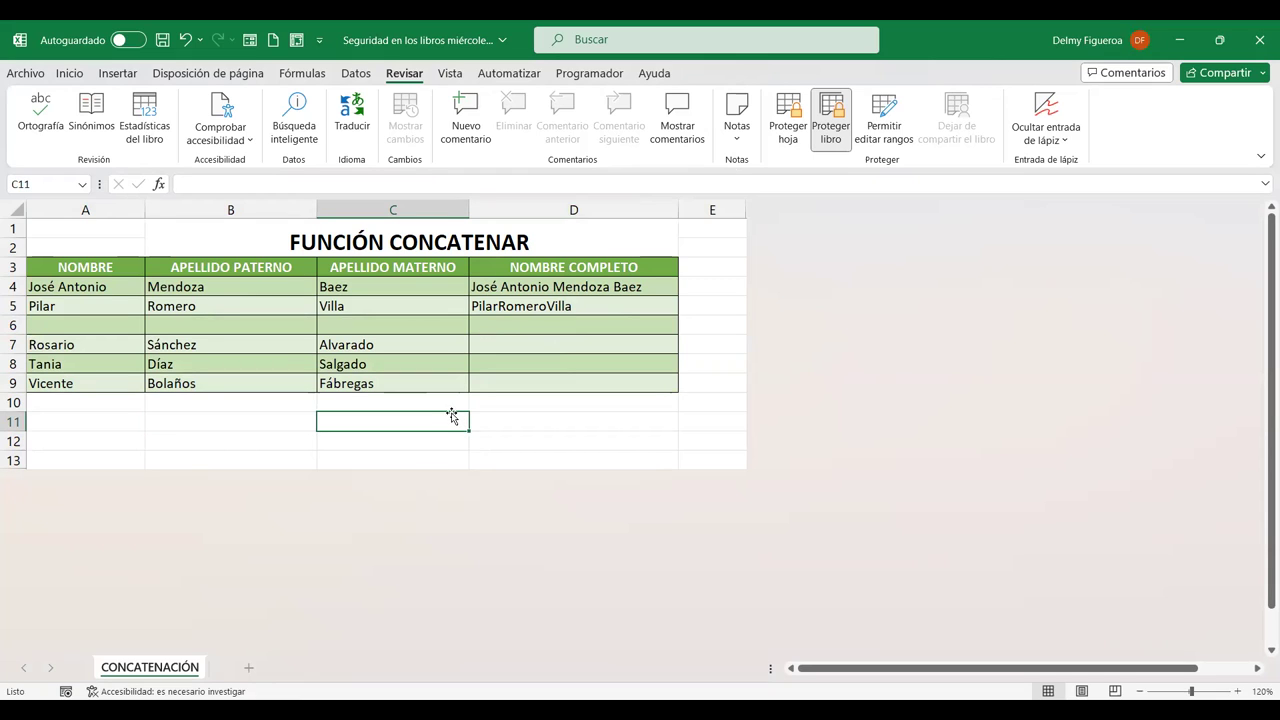
Insert a blank column A before the NOMBRE column
left_click(98, 211)
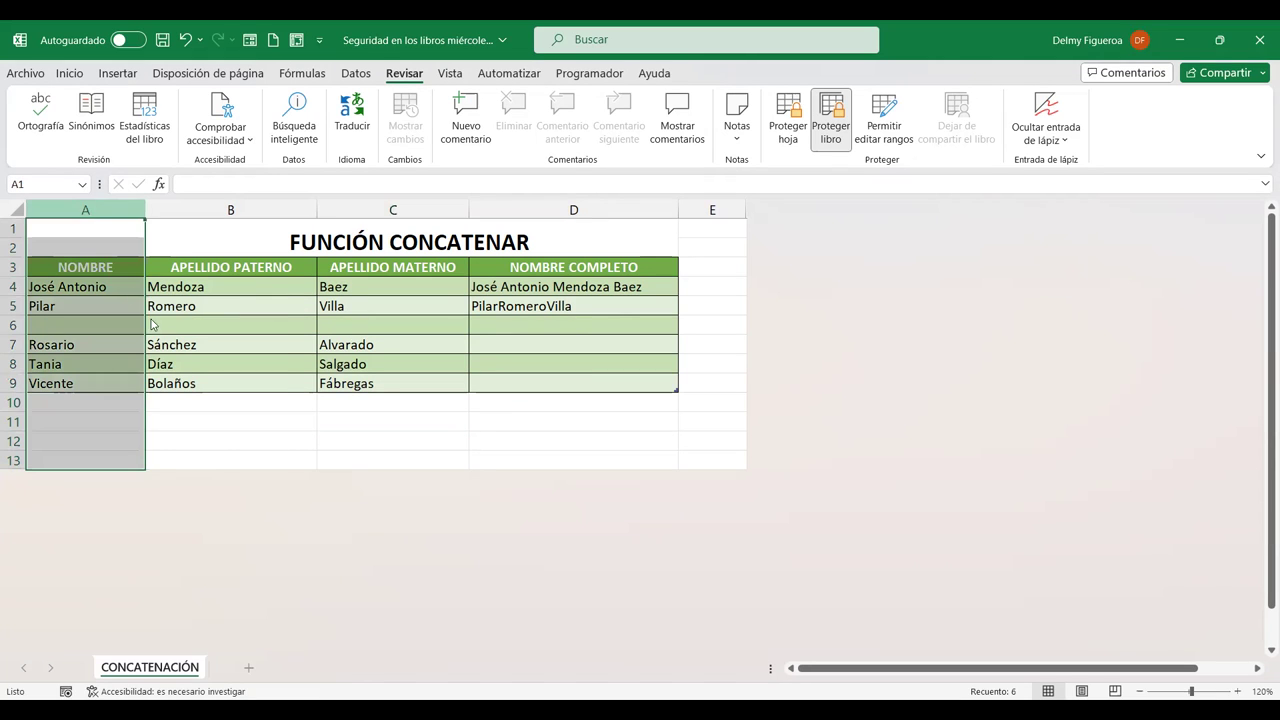
right_click(101, 213)
left_click(168, 382)
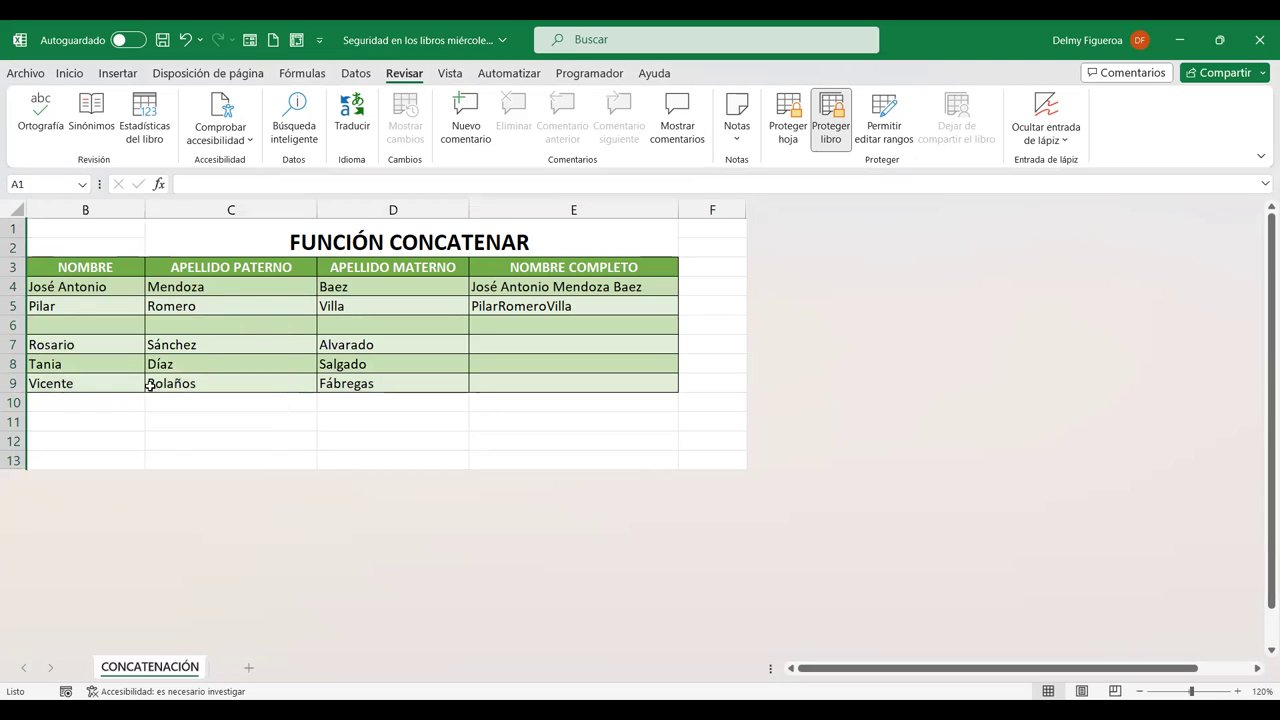
left_click(116, 435)
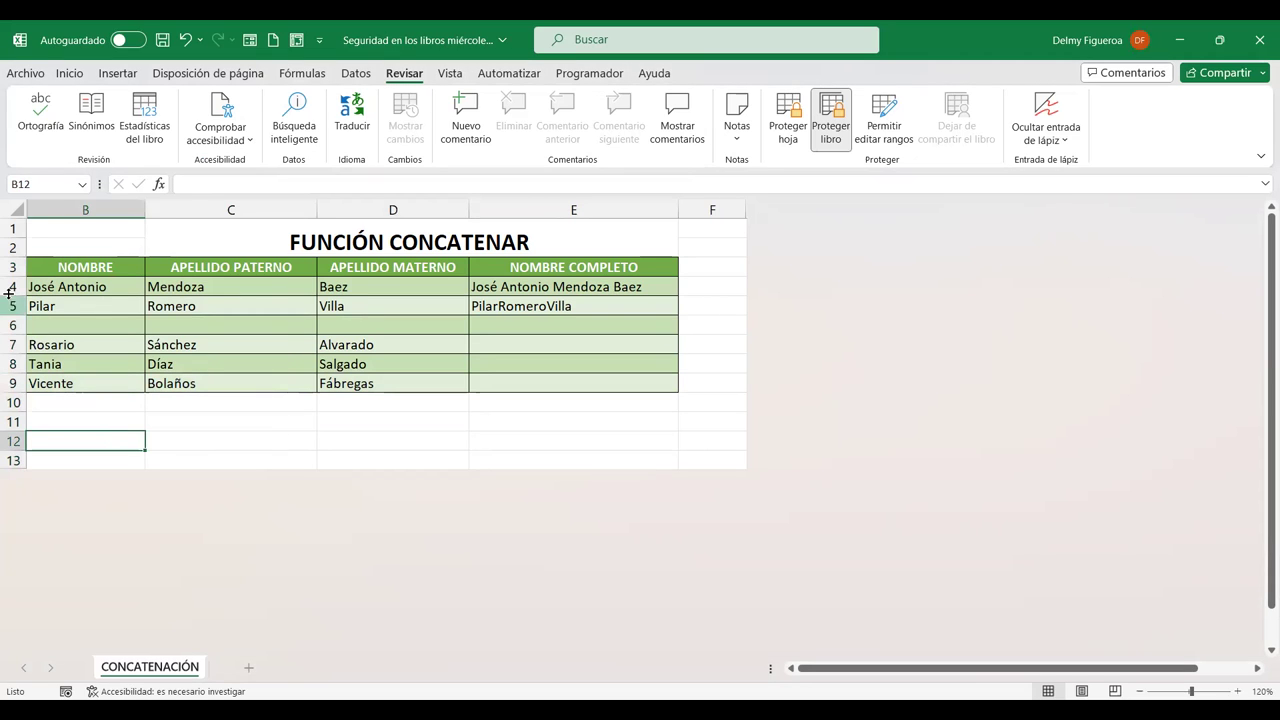
Select the whole sheet and unhide all hidden columns
key("ctrl+a")
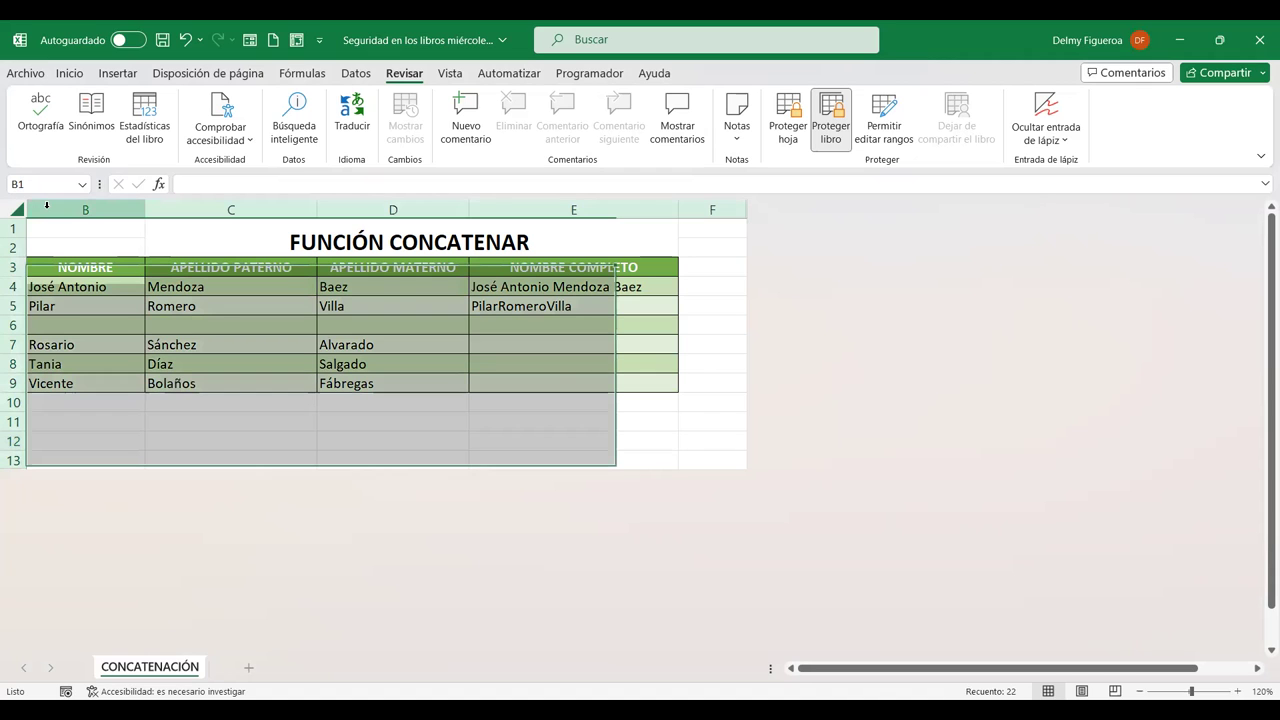
right_click(46, 205)
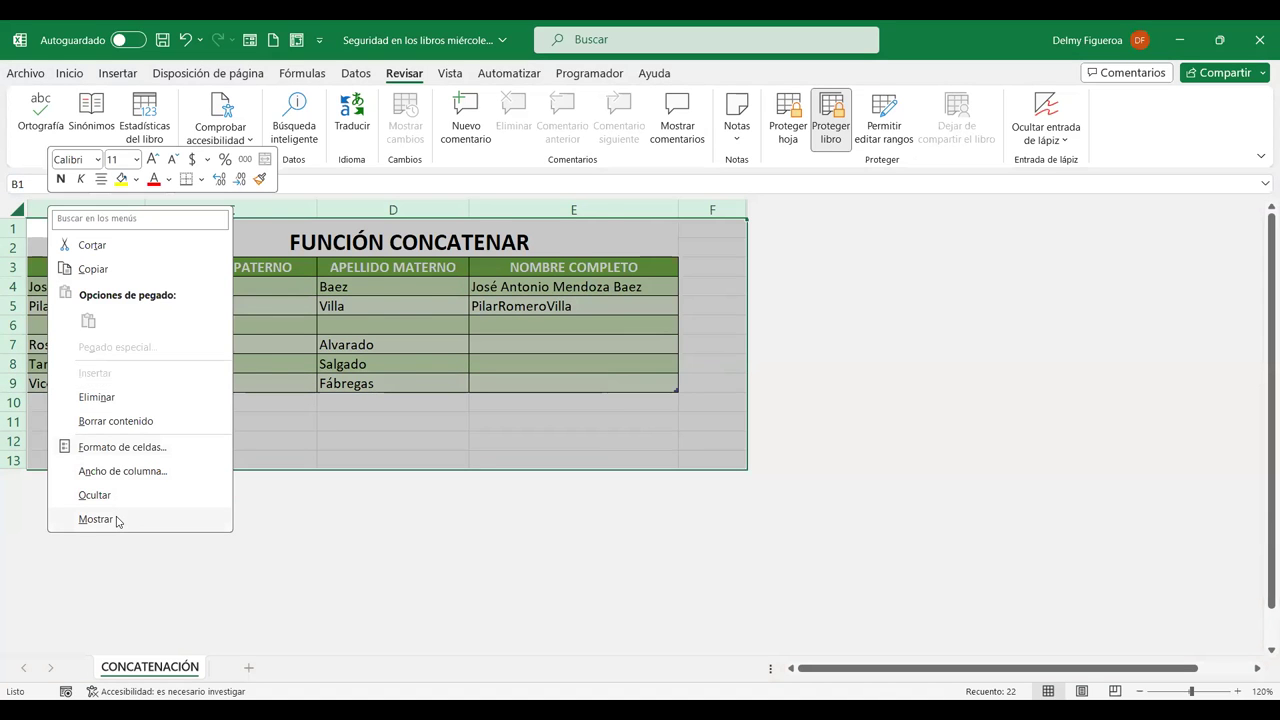
left_click(116, 519)
left_click(123, 402)
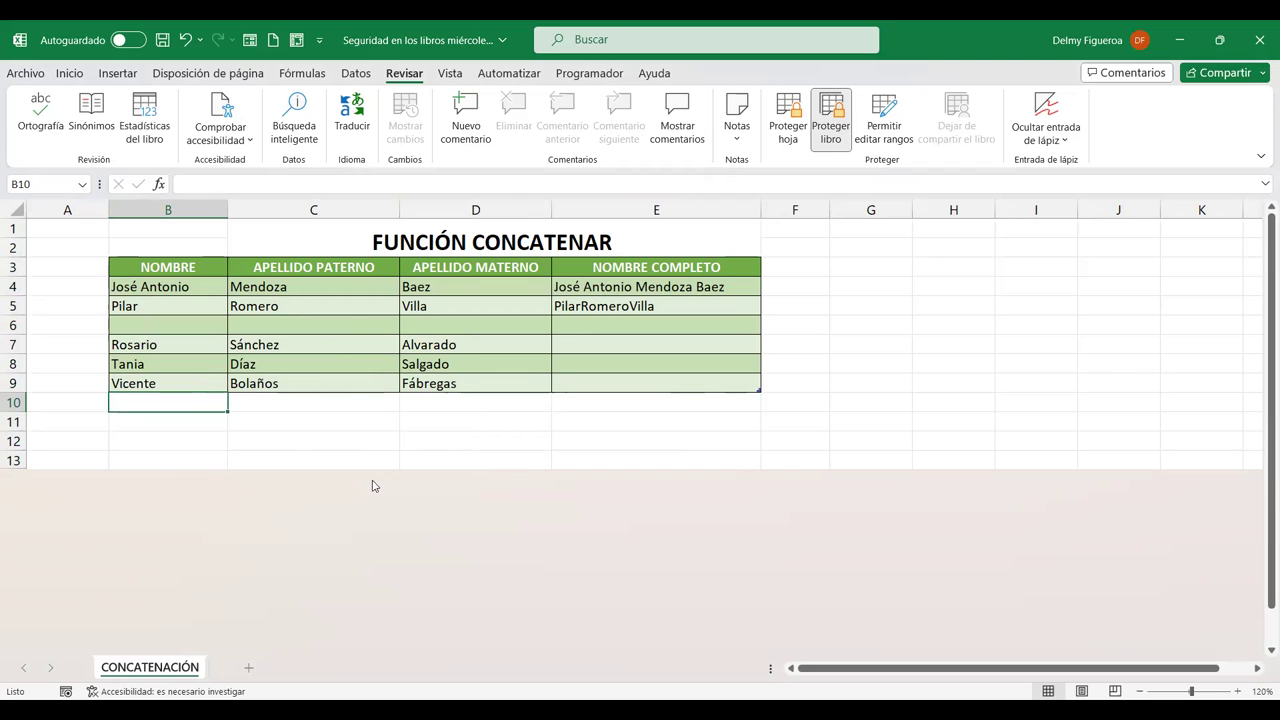
Start adding a hyperlink to the FUNCIÓN CONCATENAR title, then cancel it
left_click(508, 246)
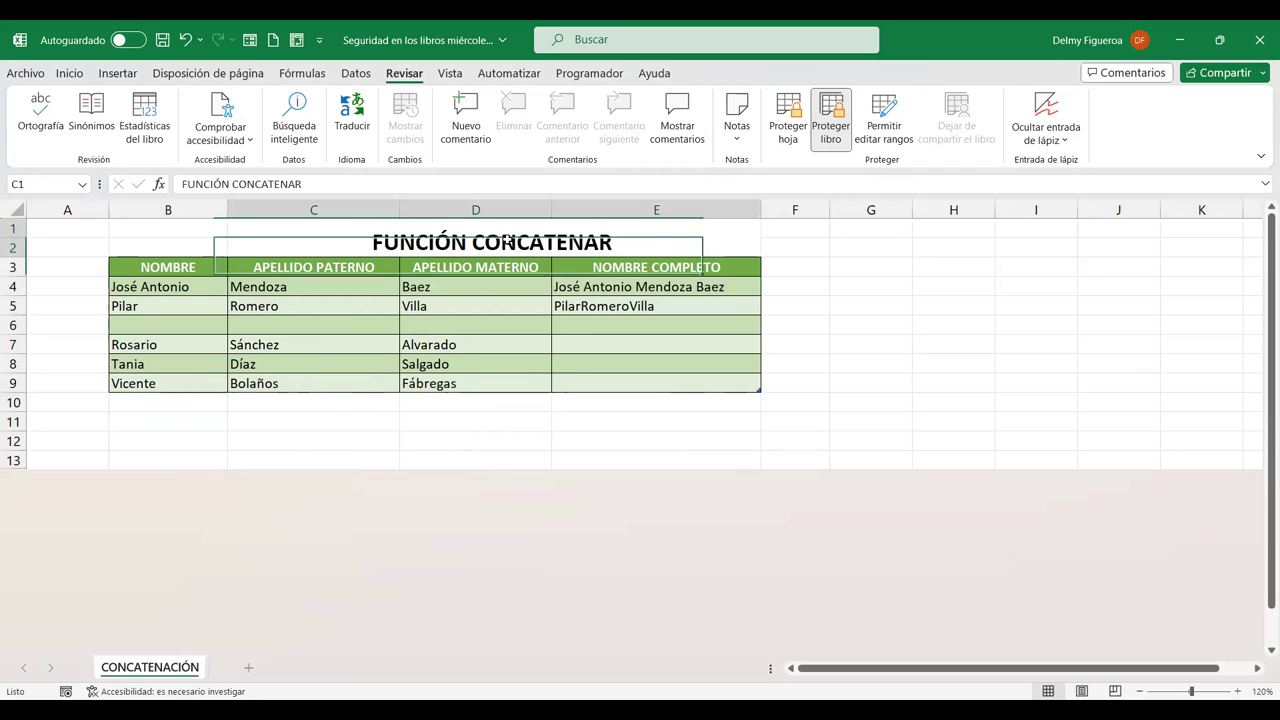
right_click(509, 244)
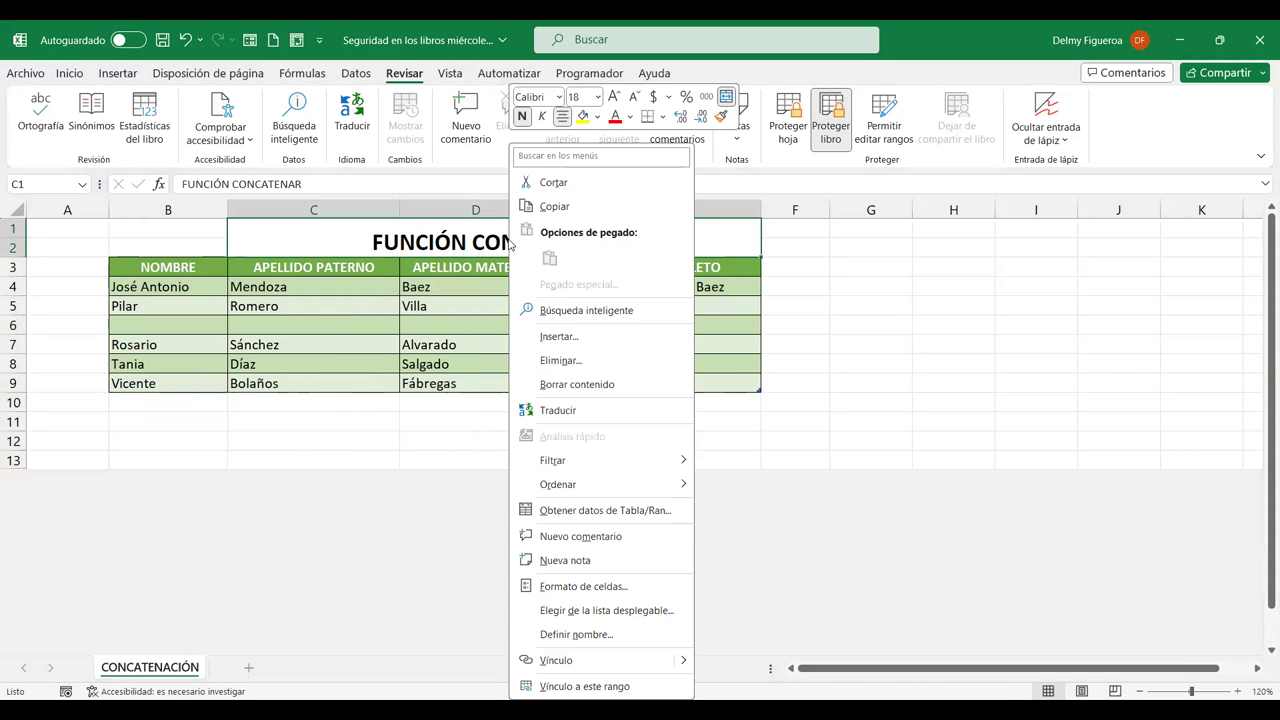
left_click(586, 669)
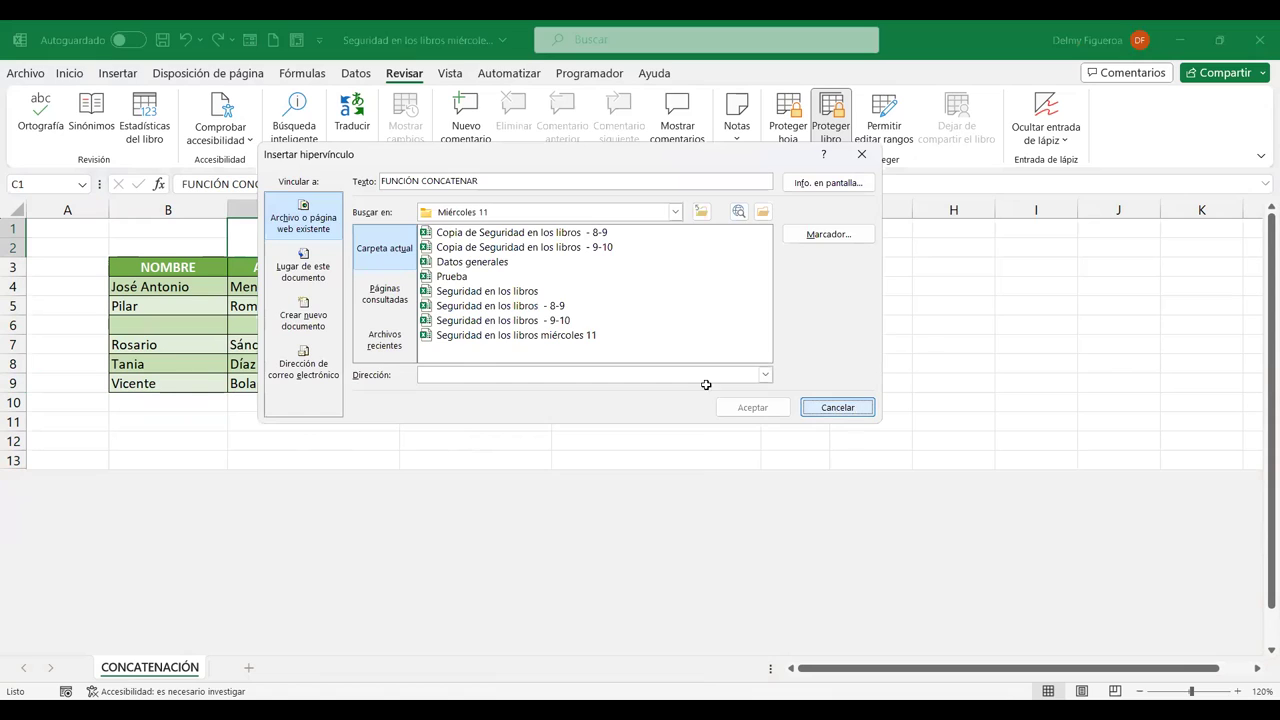
key("Escape")
left_click(842, 250)
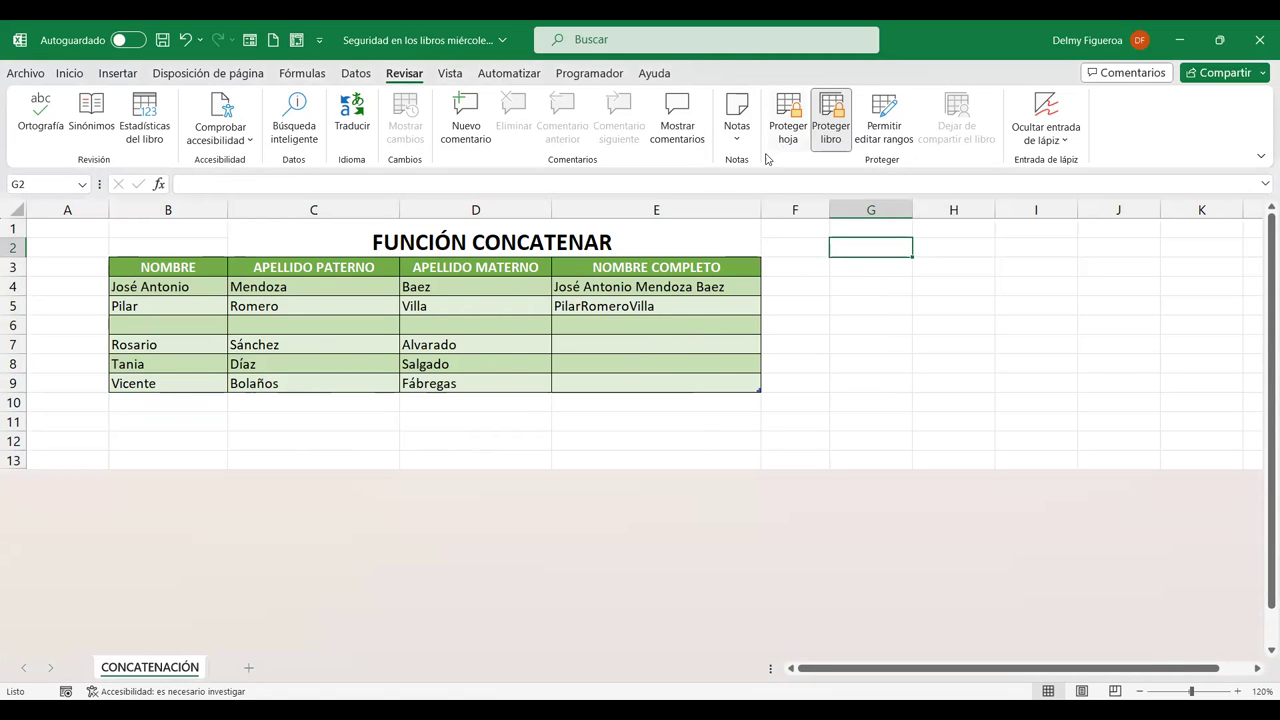
Check the title, Baez and Villa cells, then bring up the Desproteger libro password prompt
left_click(462, 243)
left_click(464, 295)
left_click(462, 305)
right_click(462, 305)
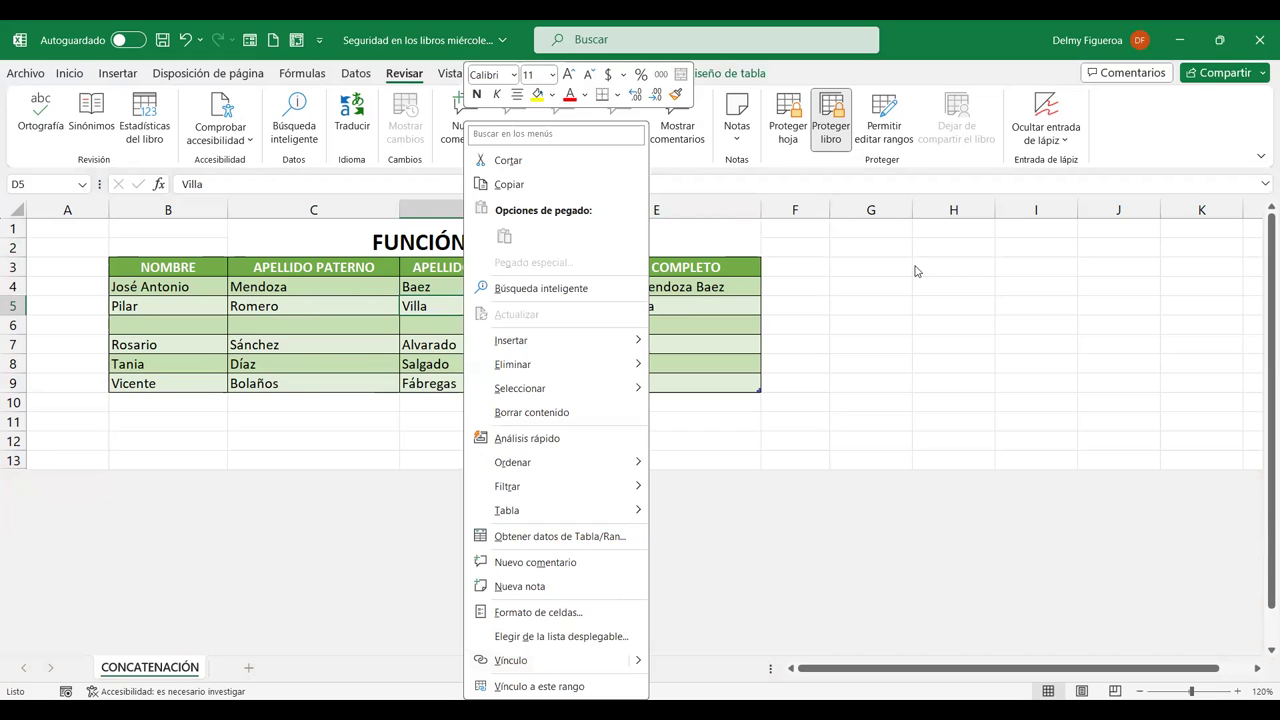
left_click(831, 125)
left_click(834, 136)
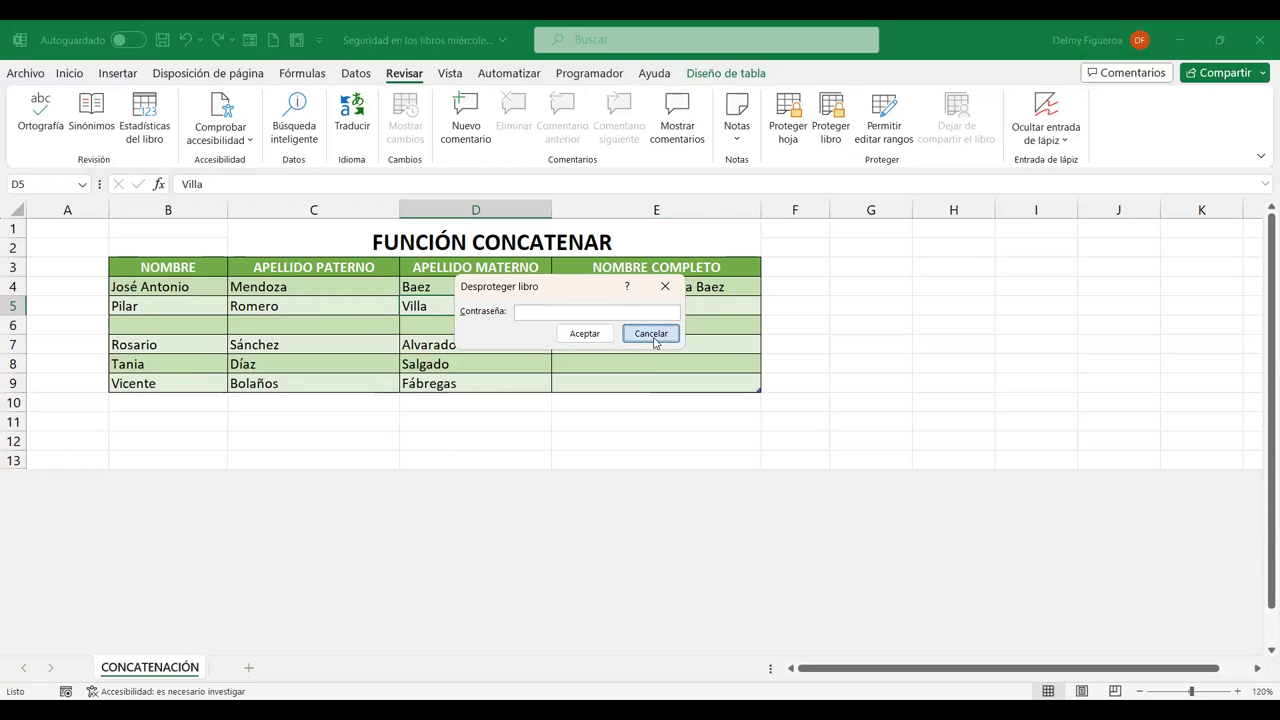
Retry unprotecting the workbook with a password, then dismiss the incorrect-password error
left_click(653, 340)
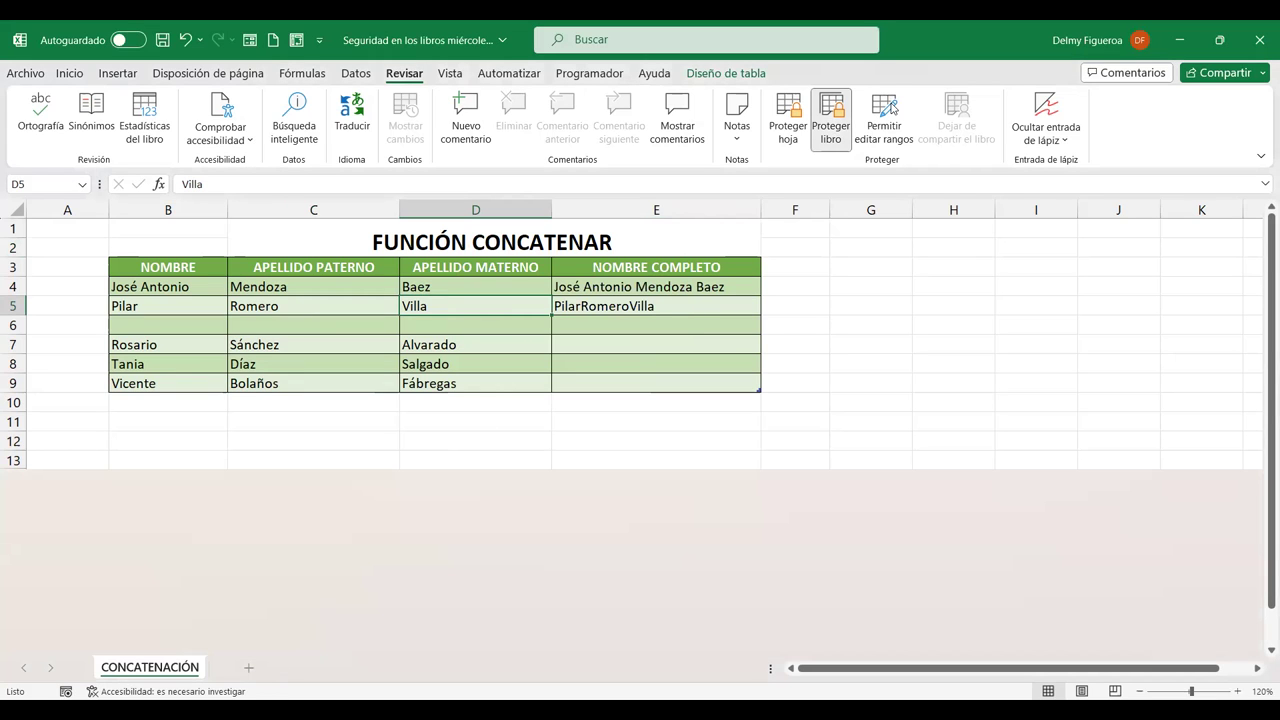
left_click(829, 134)
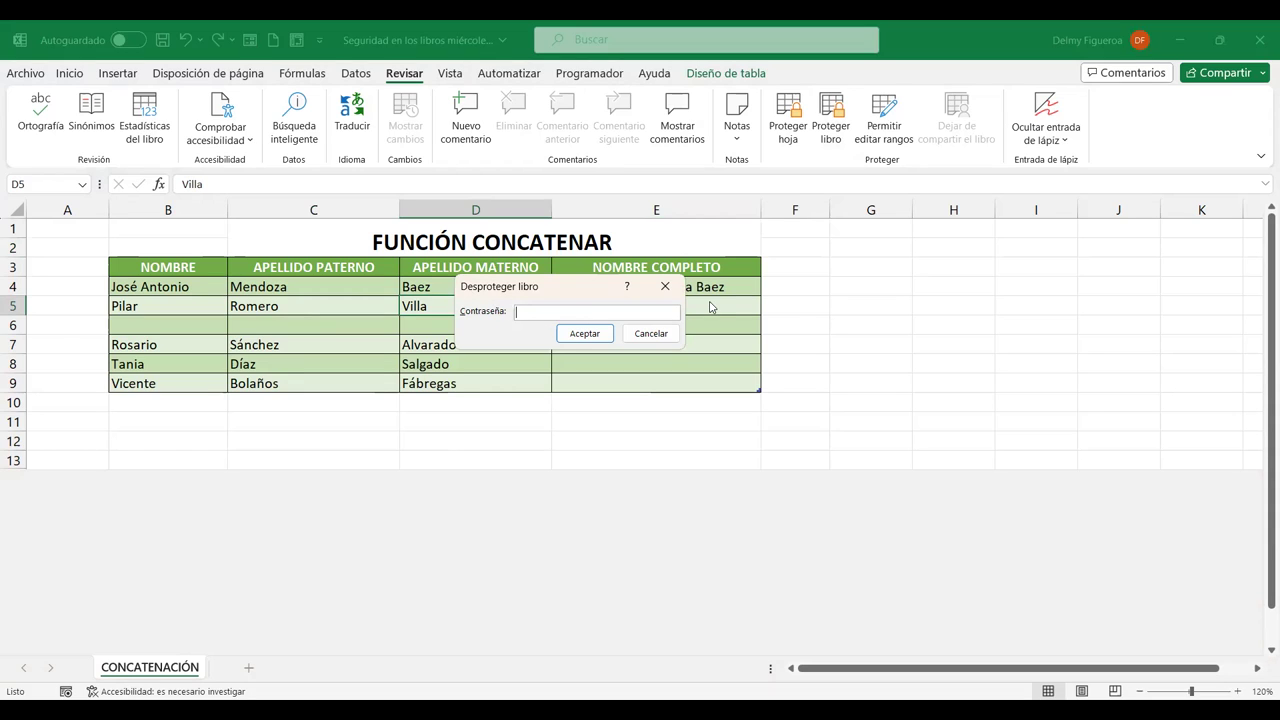
left_click(585, 334)
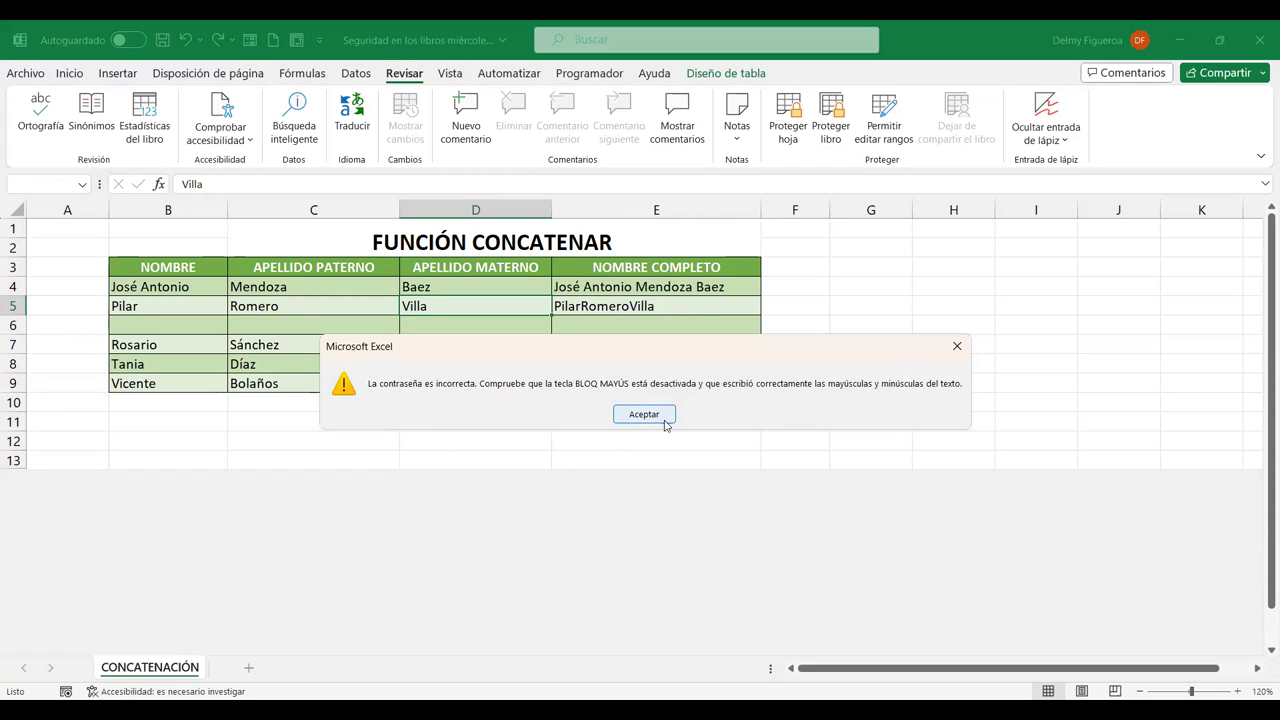
left_click(664, 421)
left_click(636, 352)
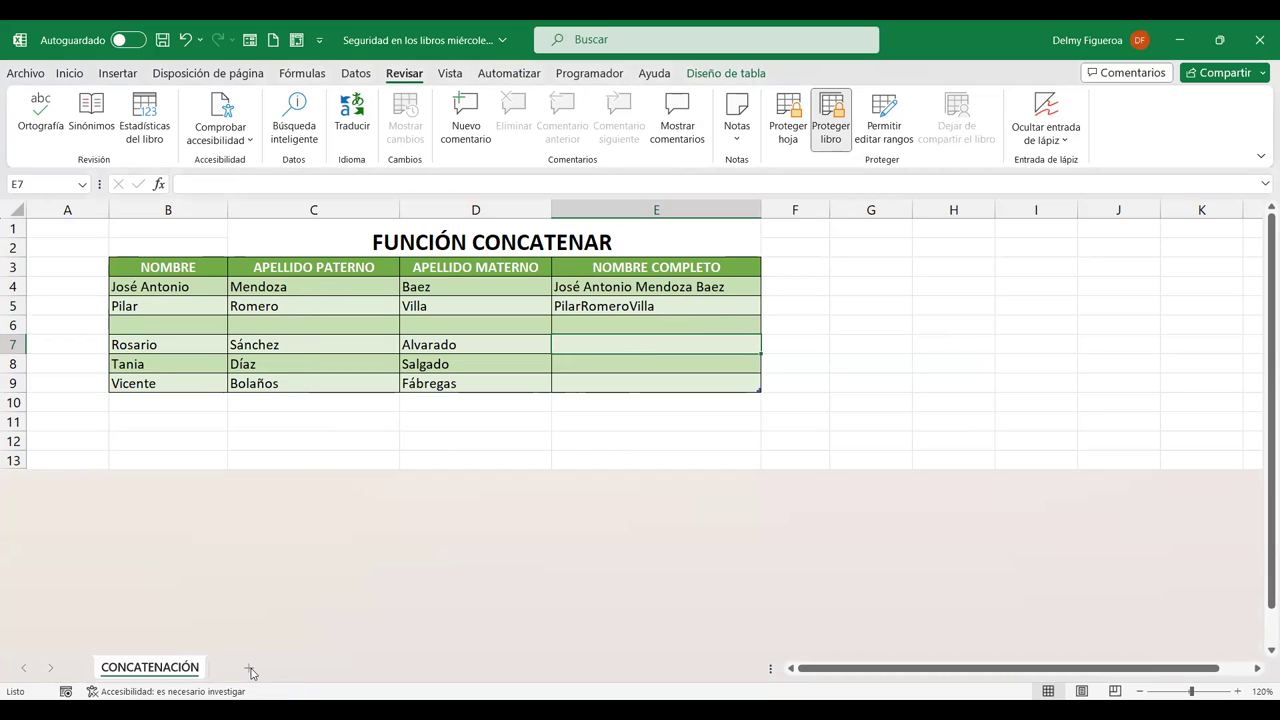
Close the workbook Seguridad en los libros miércoles 11.xlsx, choosing to save changes
left_click(814, 322)
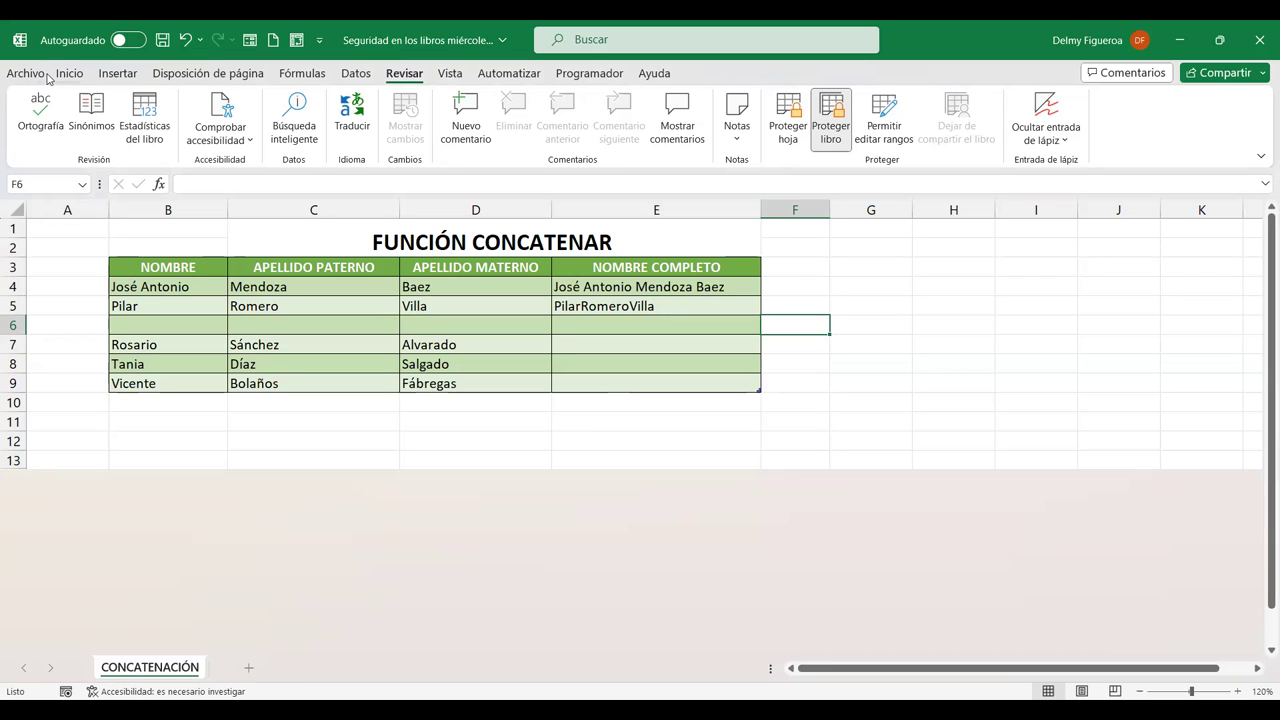
left_click(30, 80)
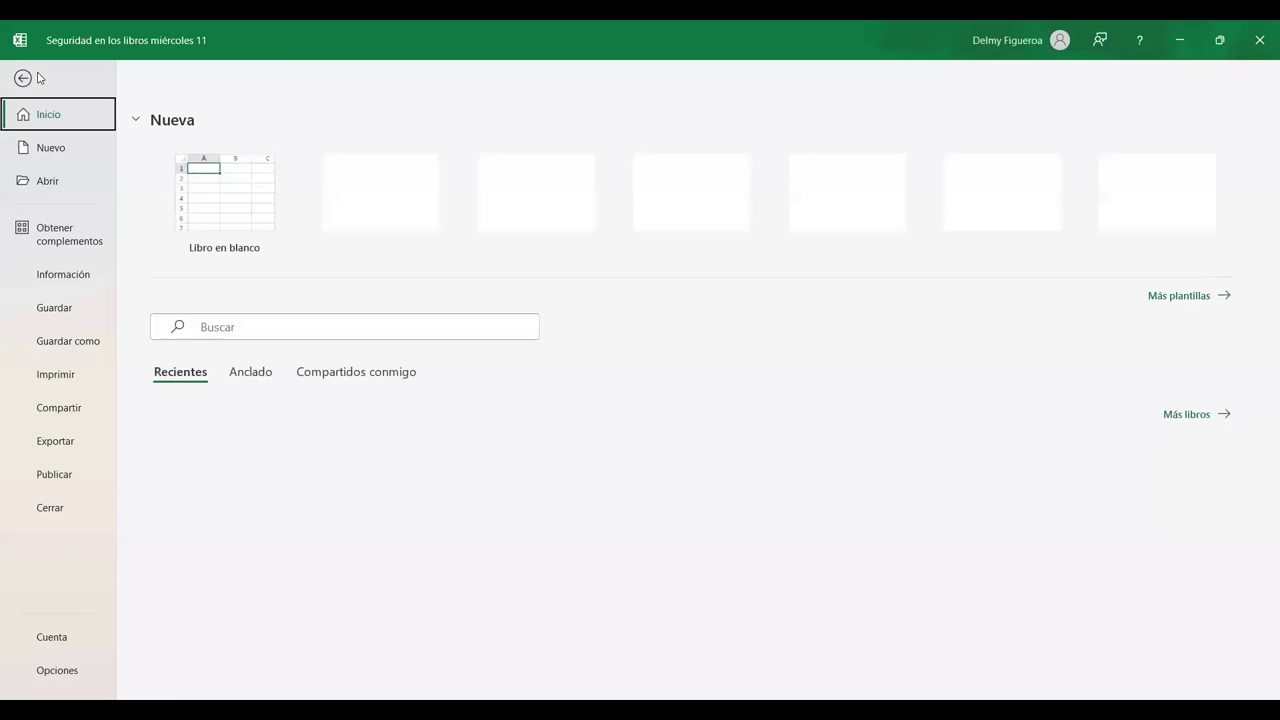
left_click(57, 509)
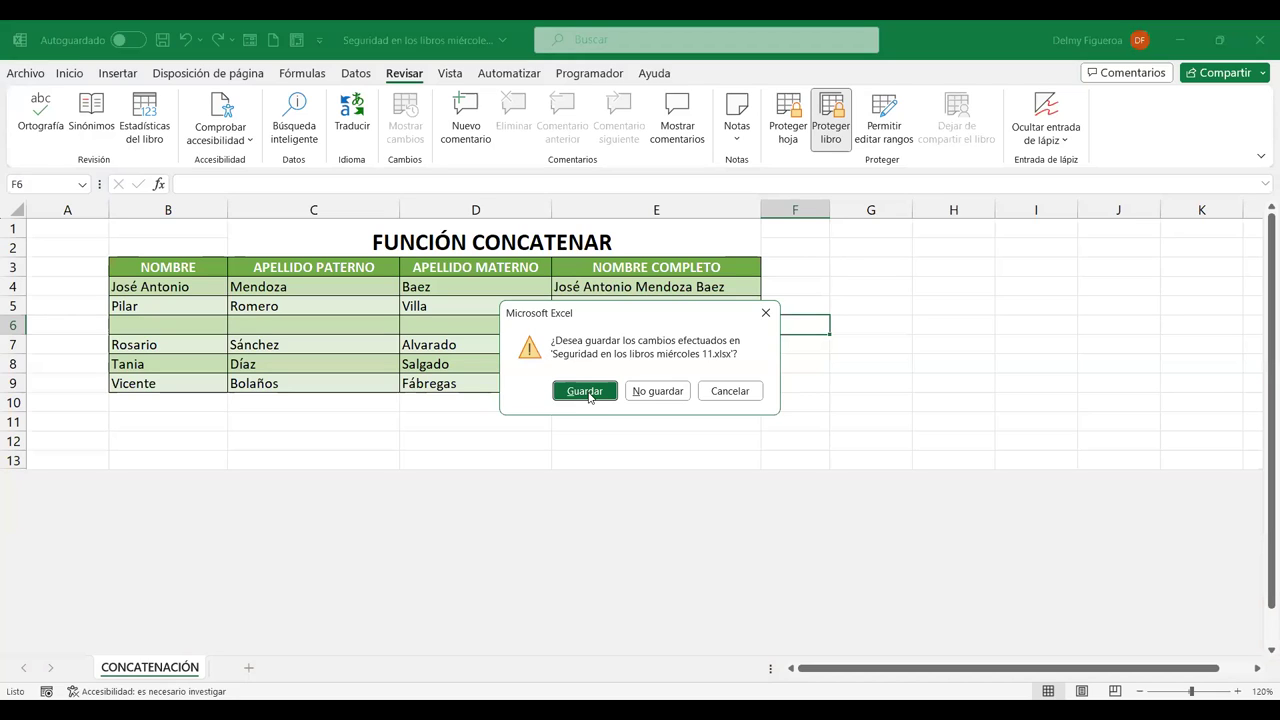
left_click(587, 392)
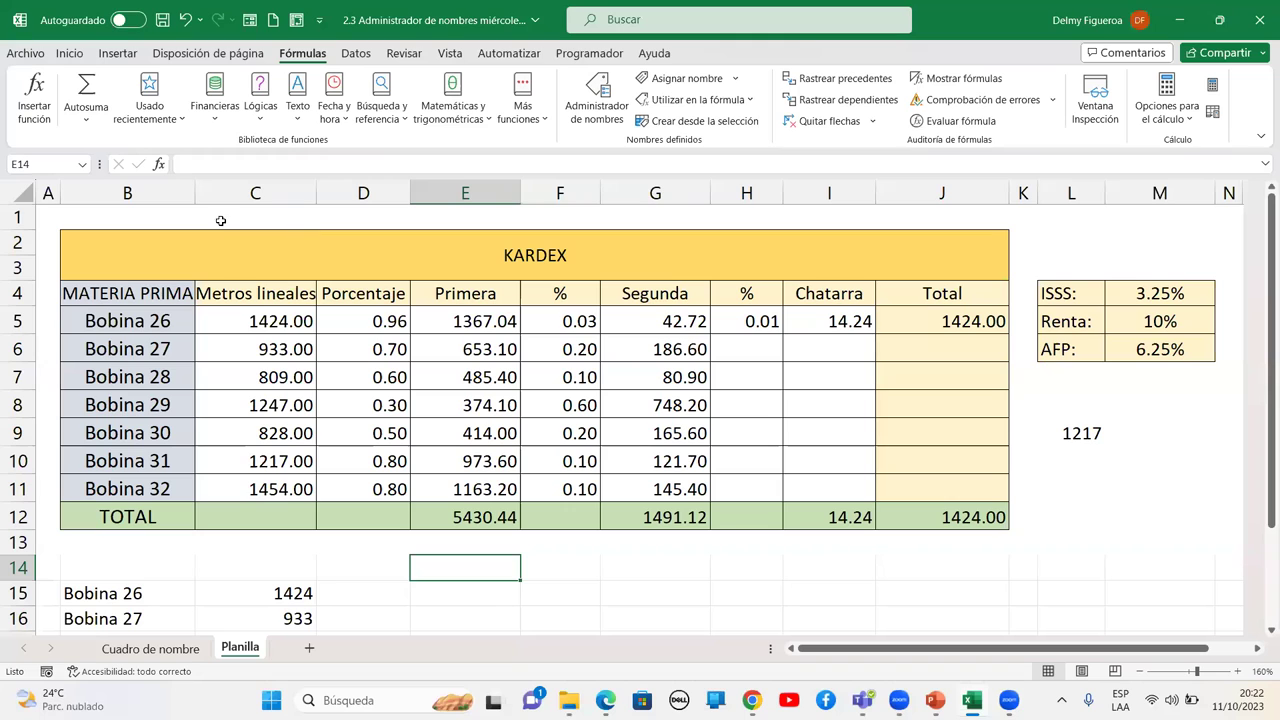
Go to the File start page to reach the recent workbooks list
left_click(16, 58)
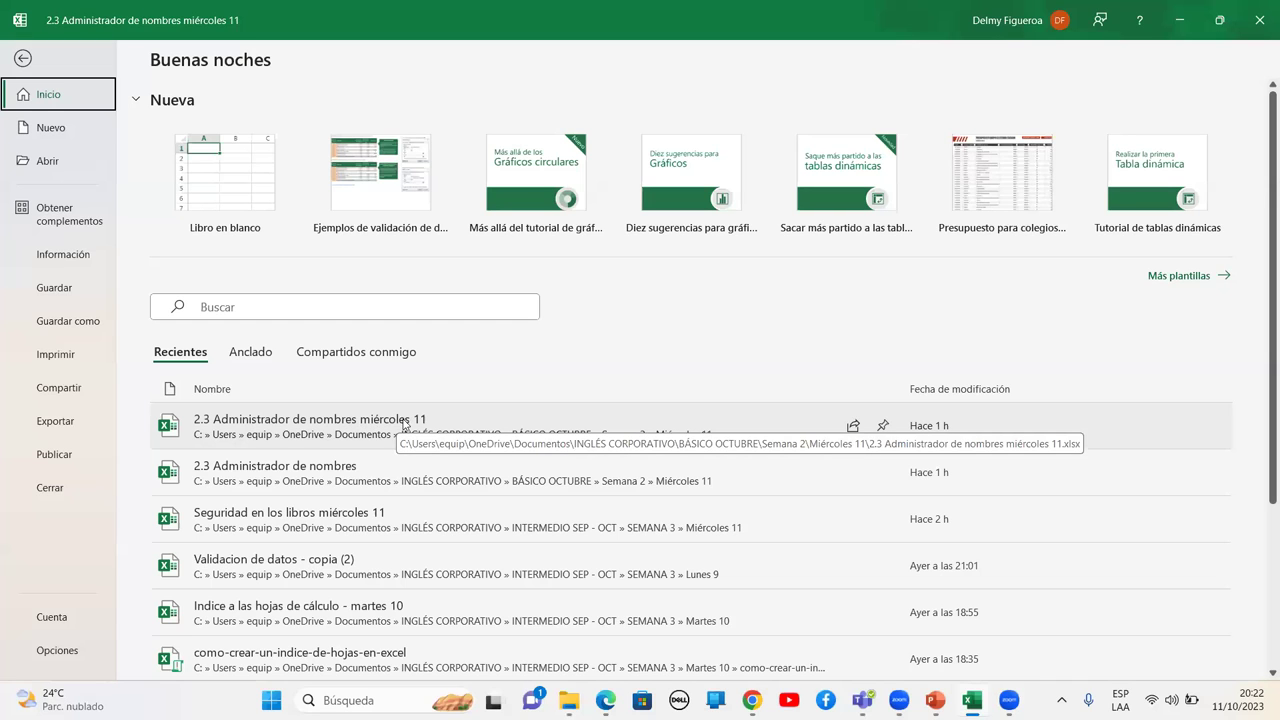
Return to the KARDEX worksheet, briefly opening and closing the recent workbooks list
left_click(398, 424)
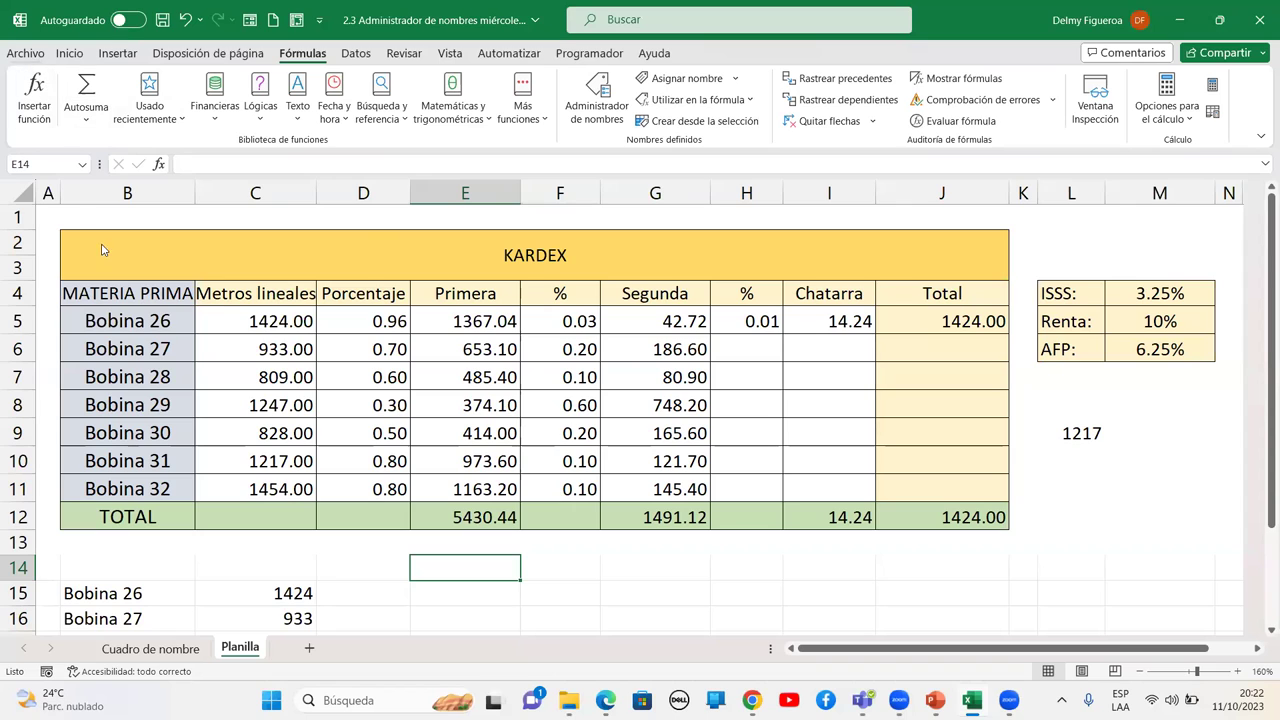
key("alt+a")
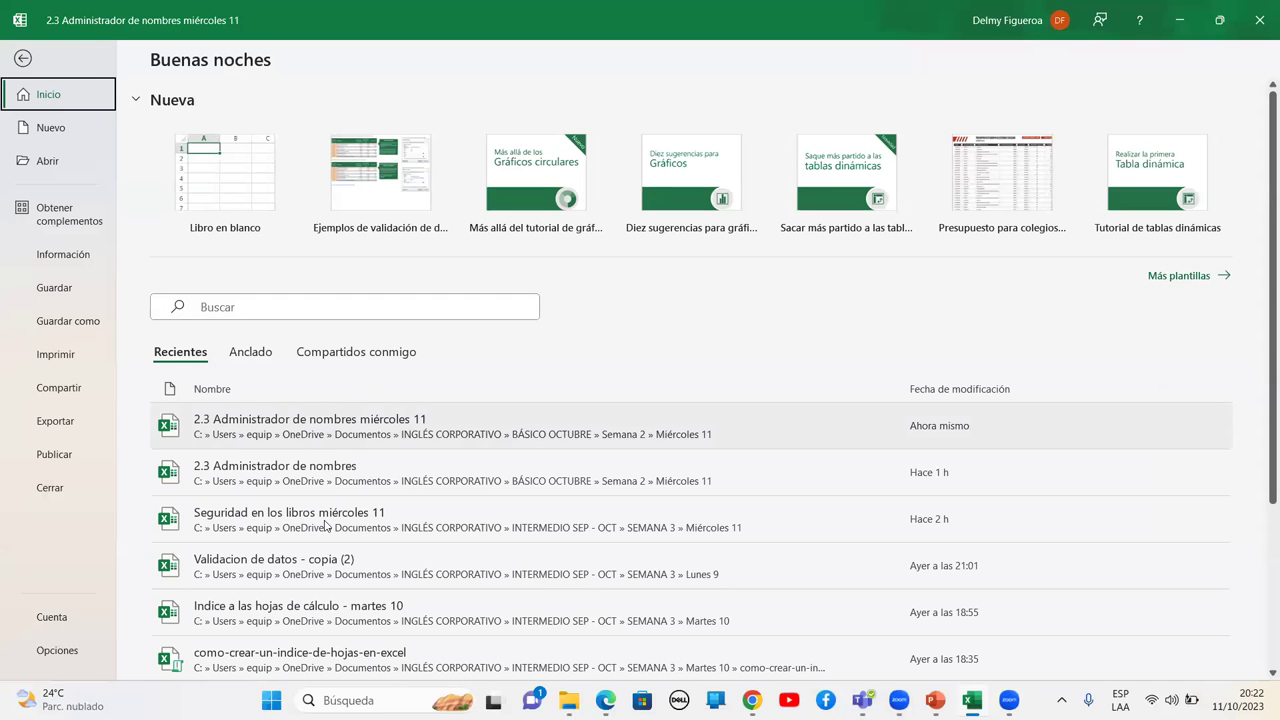
key("Escape")
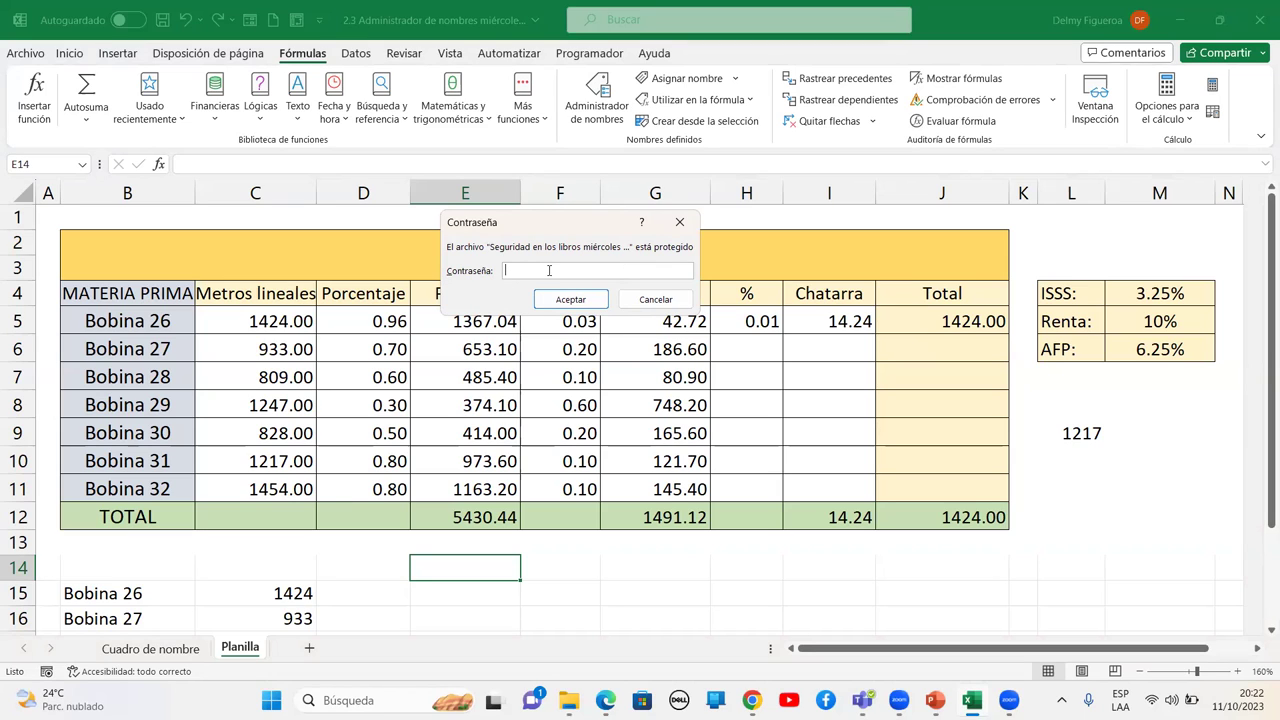
Enter the open password and open Seguridad en los libros miércoles 11 as read-only
type("••")
left_click(570, 299)
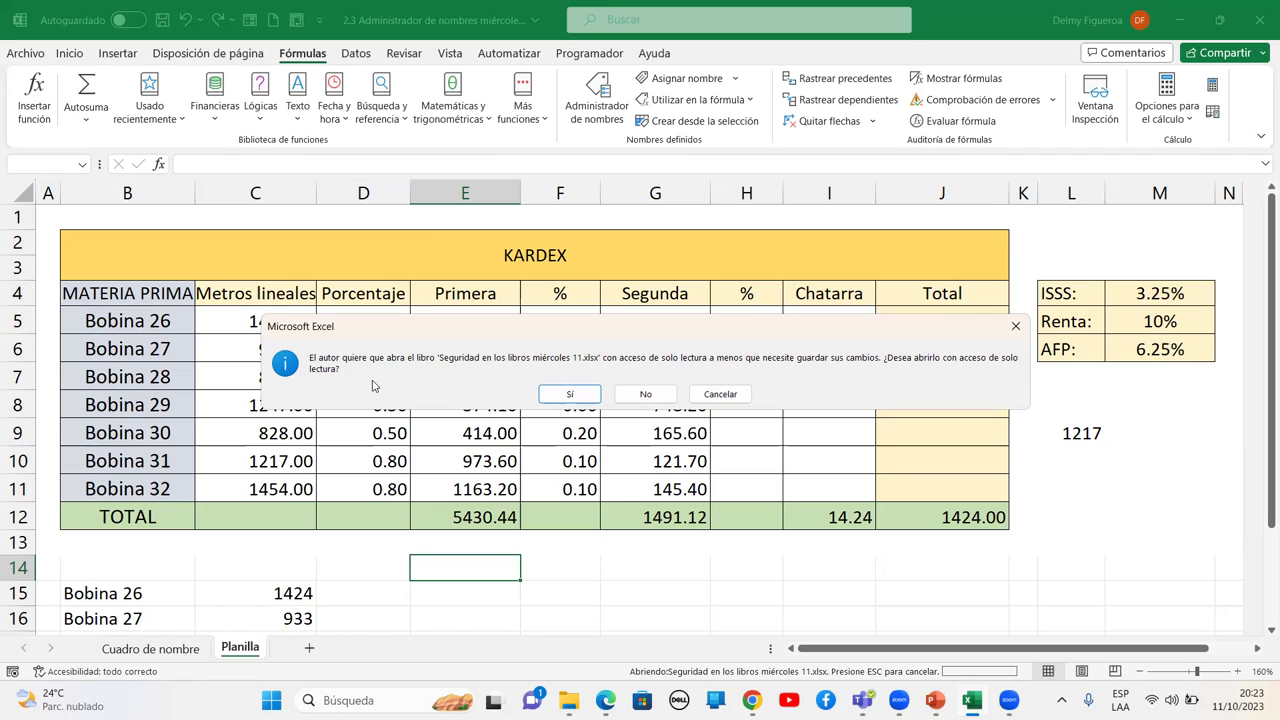
left_click(571, 394)
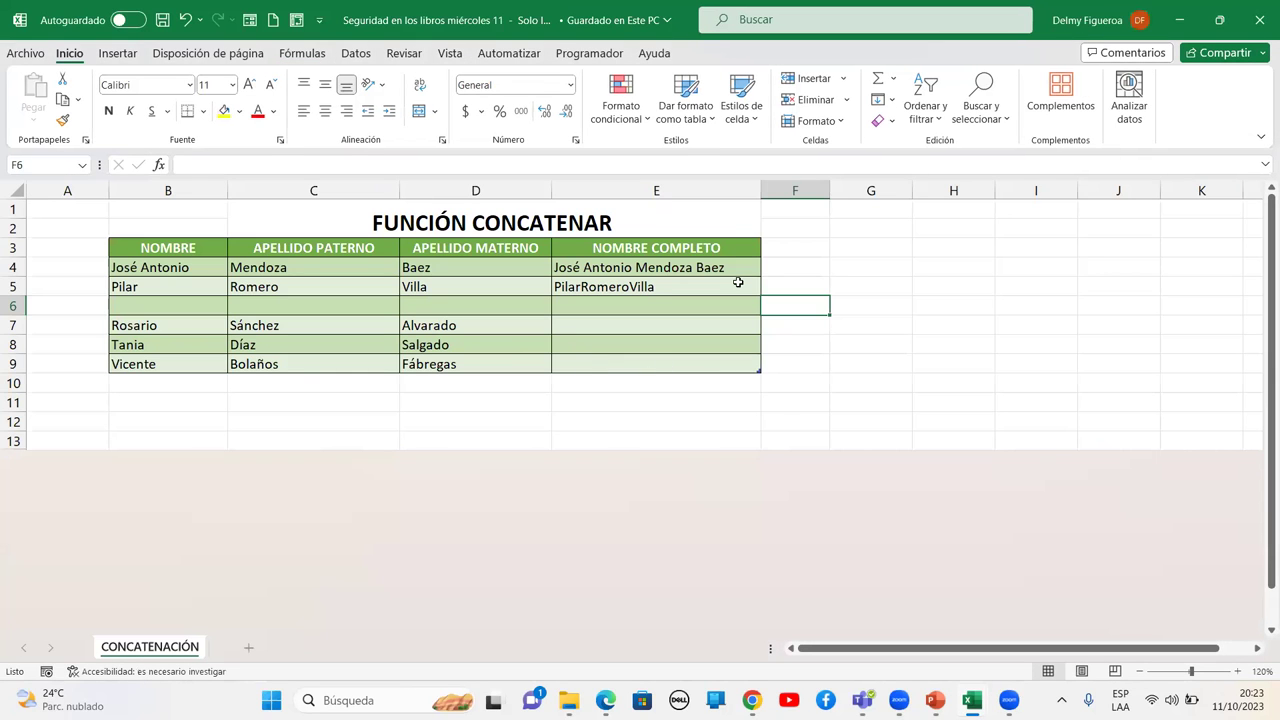
Enter 1 in cells G4 and G6, then attempt to save the read-only workbook
left_click(779, 399)
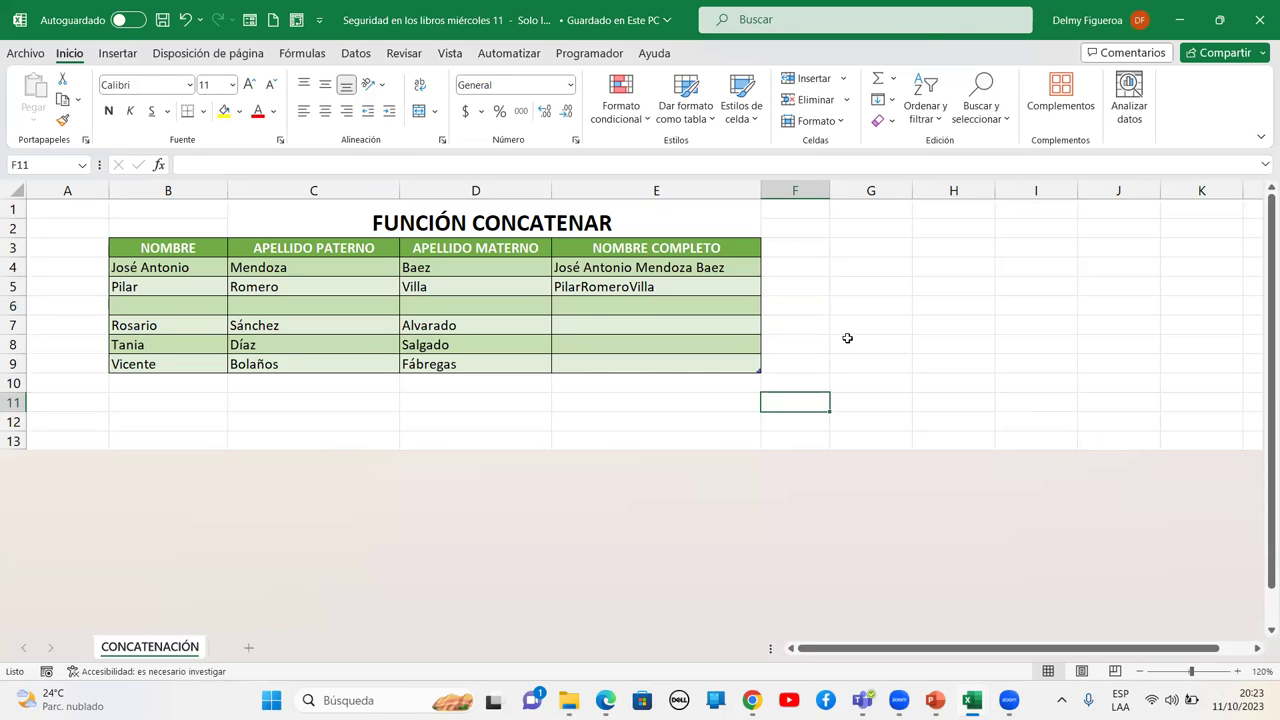
left_click(879, 272)
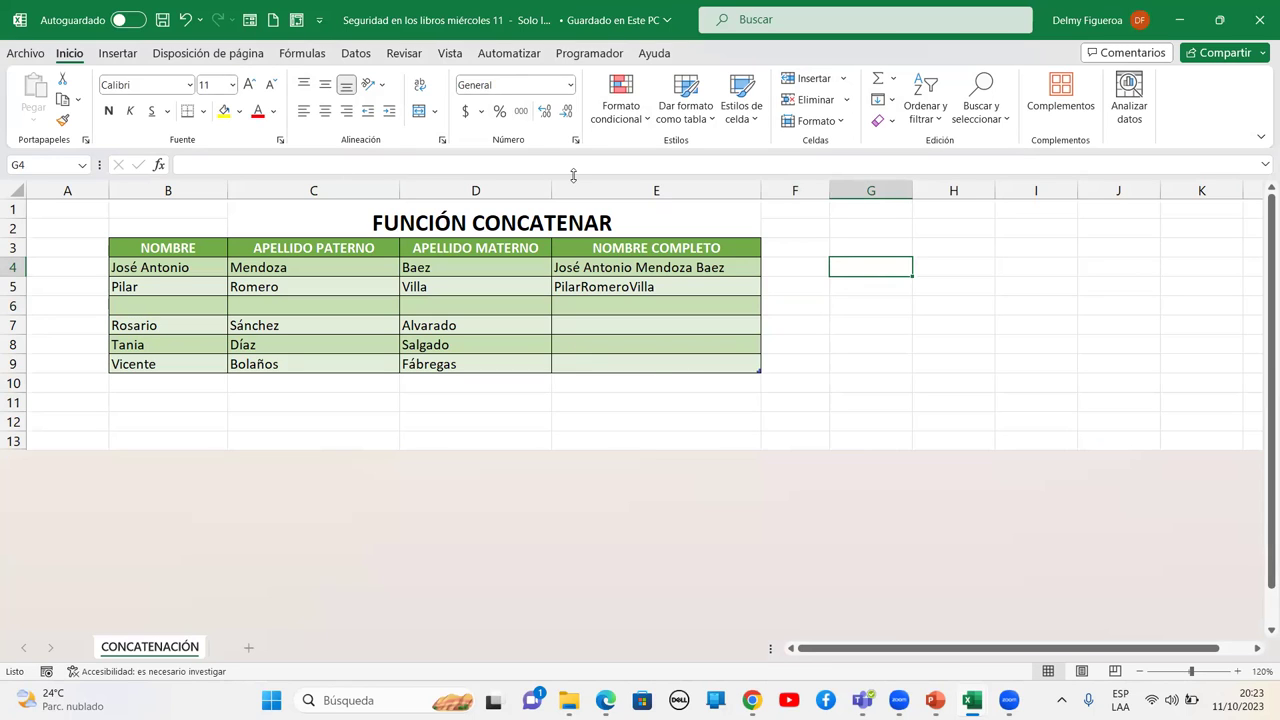
type("1")
key("Tab")
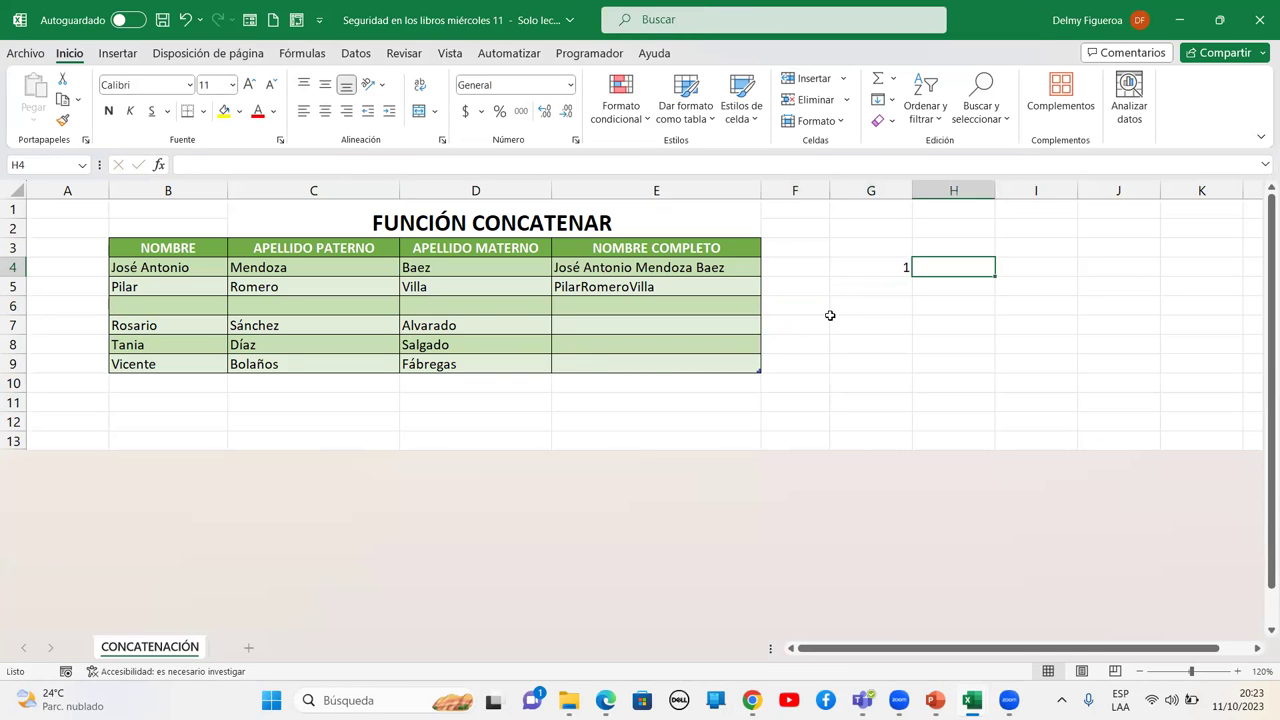
left_click(867, 263)
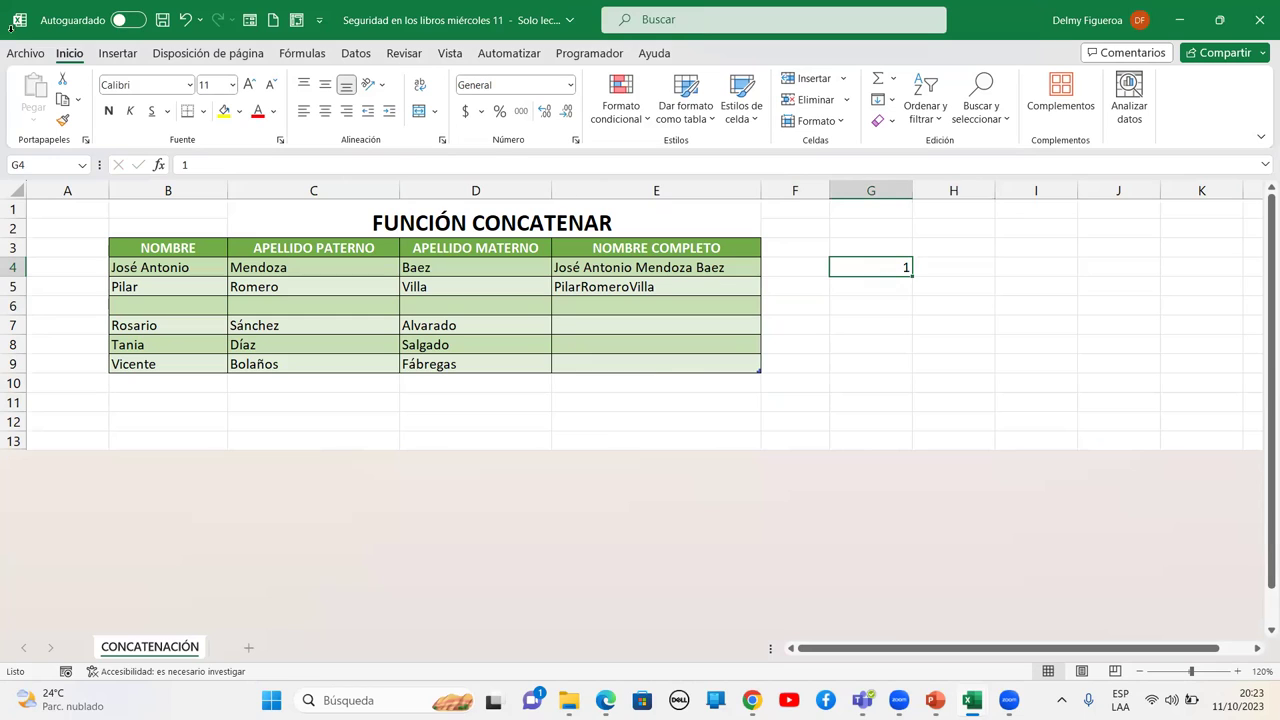
left_click(879, 309)
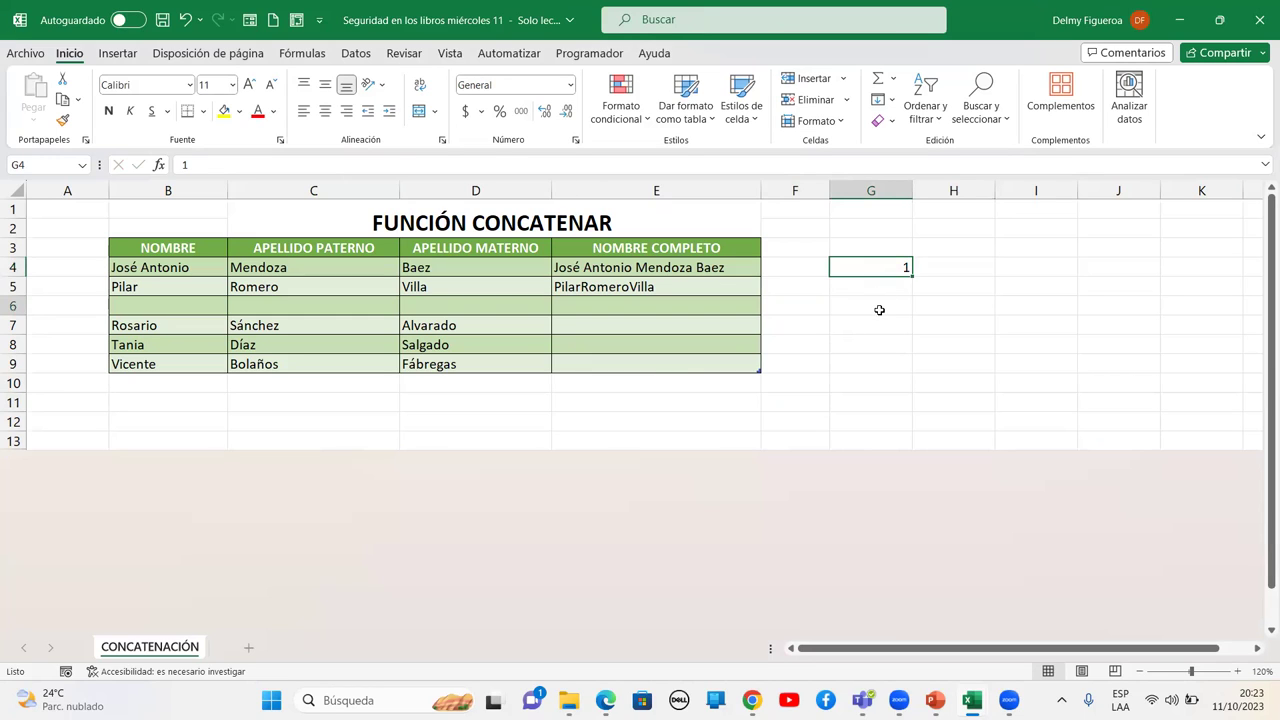
type("1")
key("Tab")
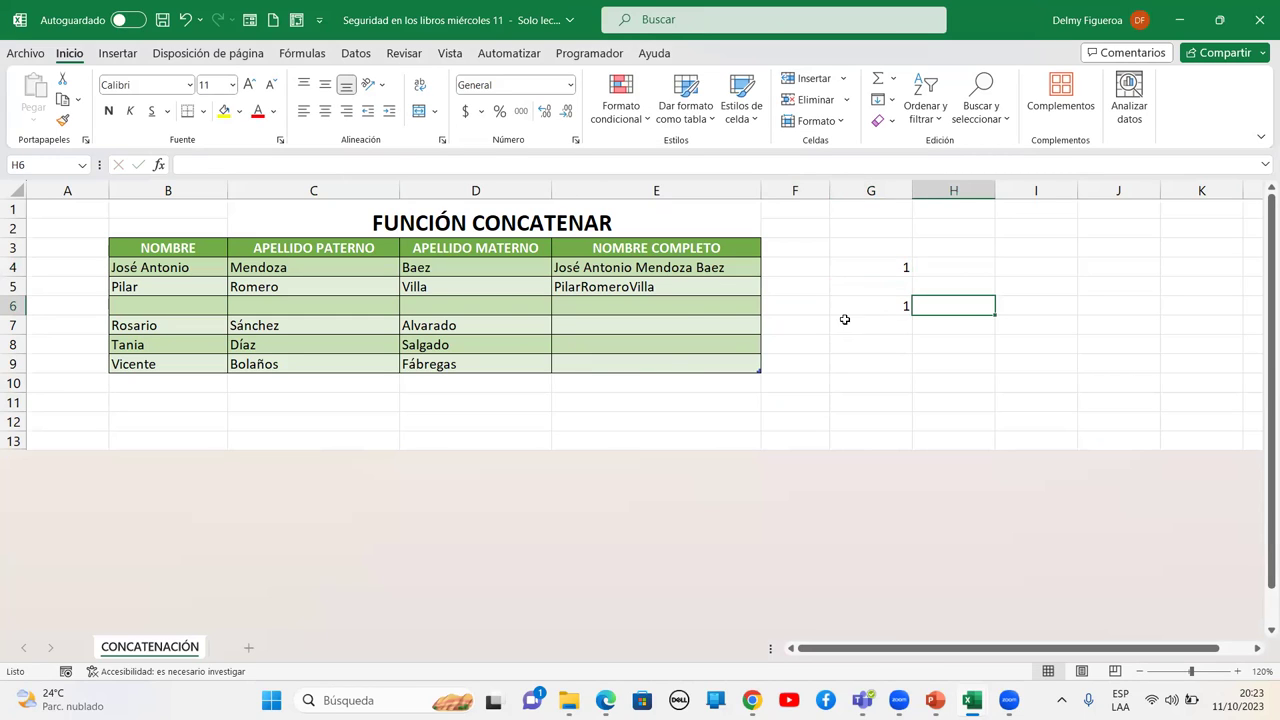
left_click(162, 21)
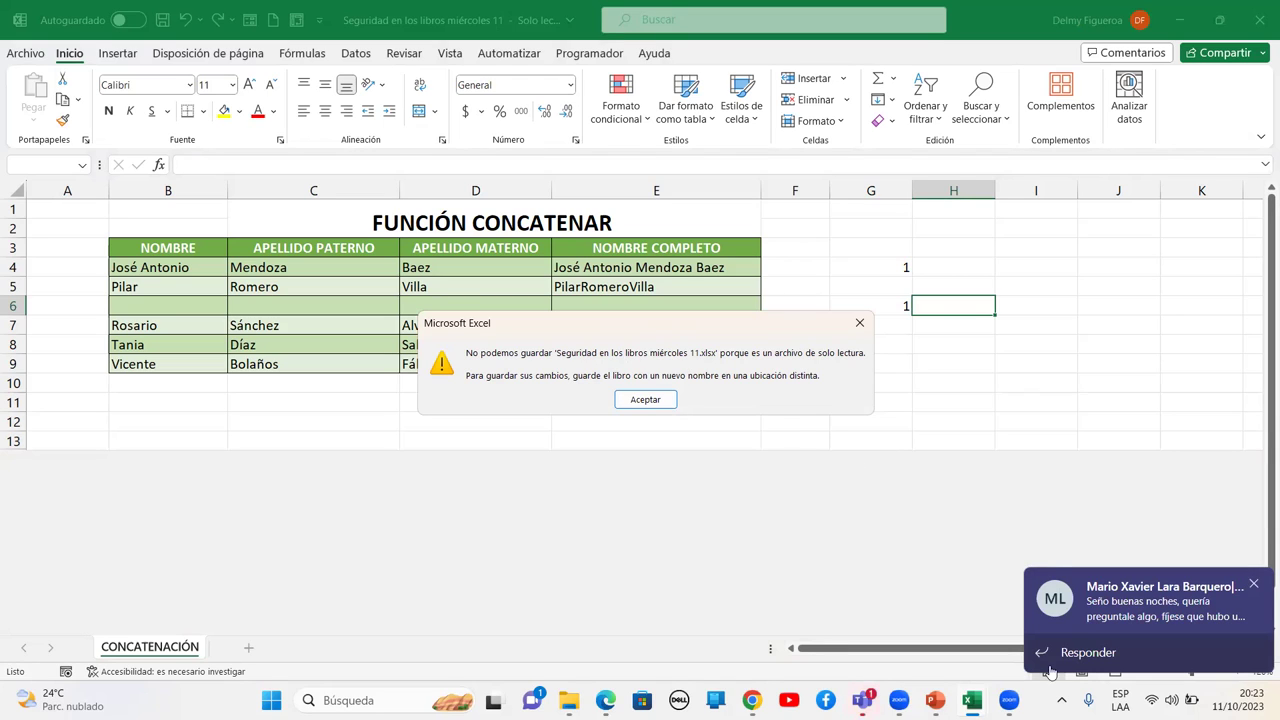
Dismiss the Teams window from the taskbar and acknowledge the read-only save warning
left_click(1062, 700)
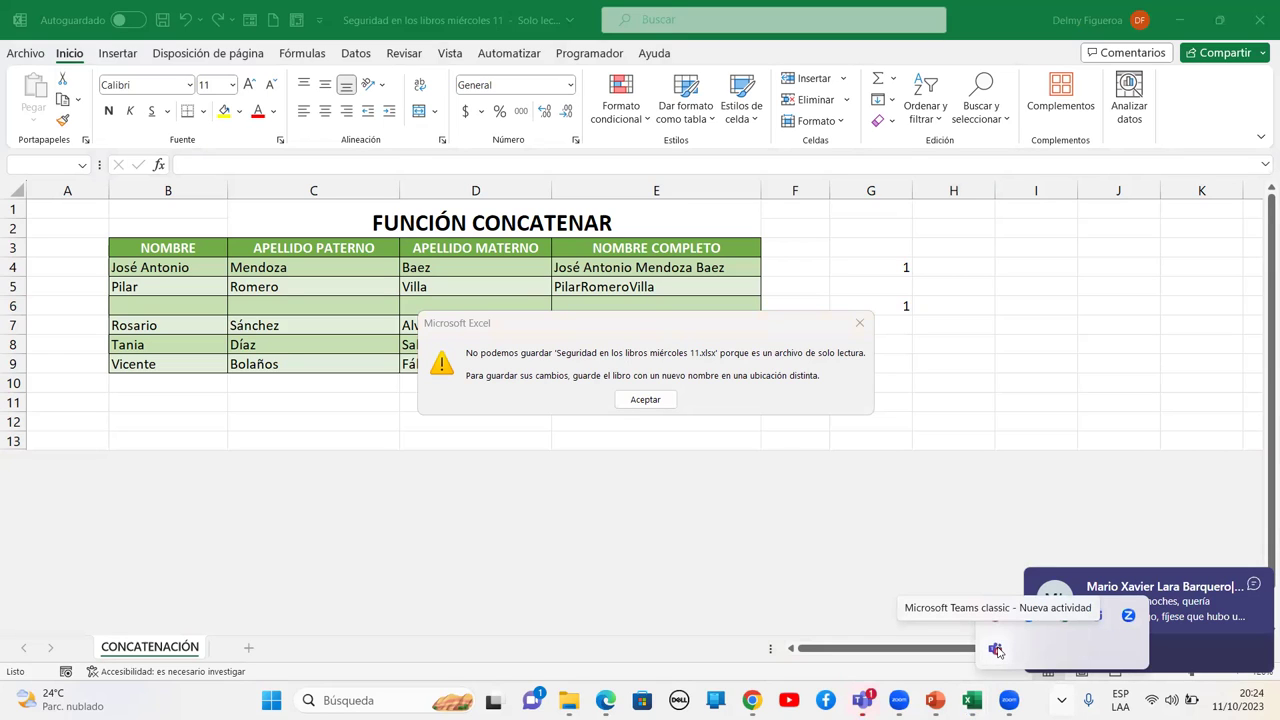
left_click(996, 650)
right_click(996, 652)
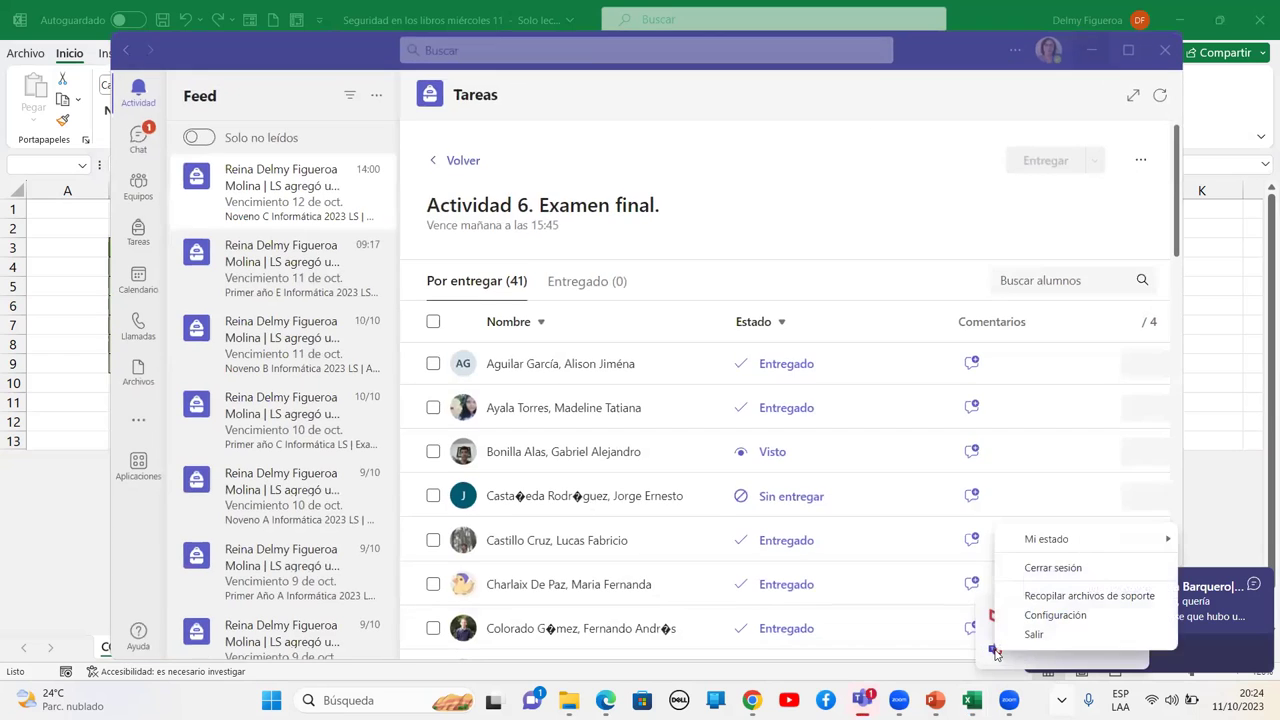
left_click(1032, 634)
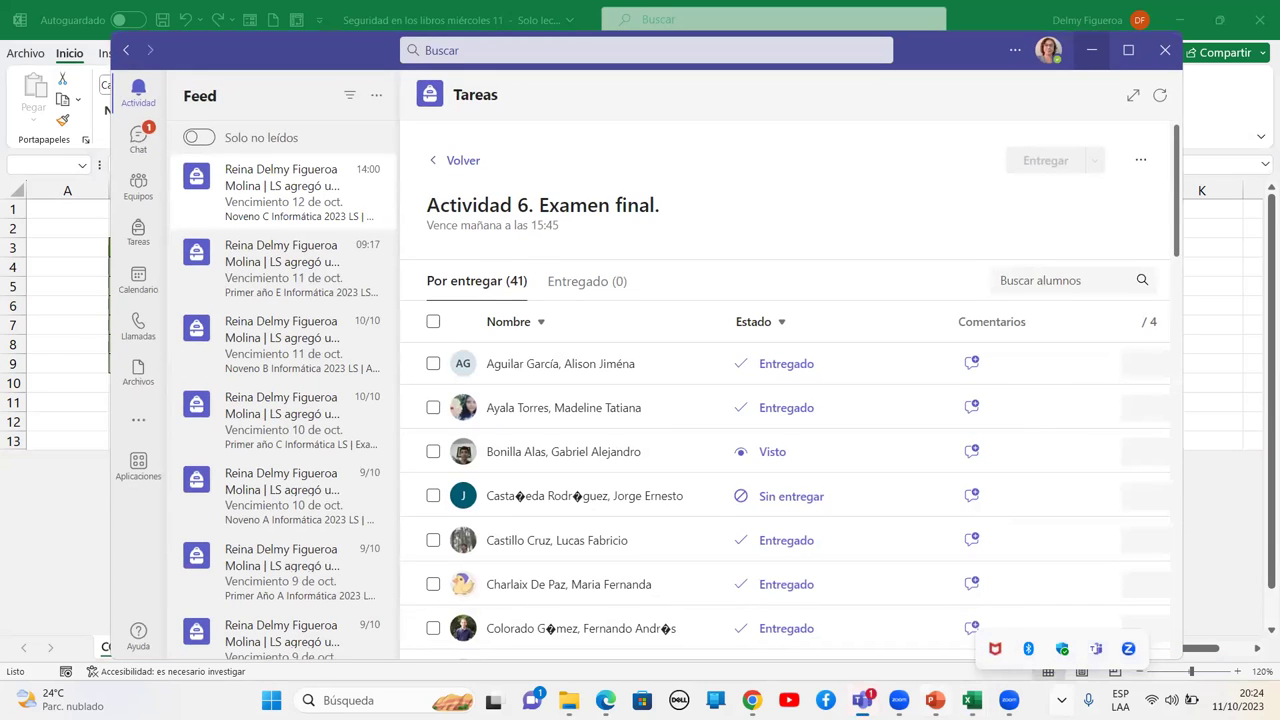
mouse_move(935, 700)
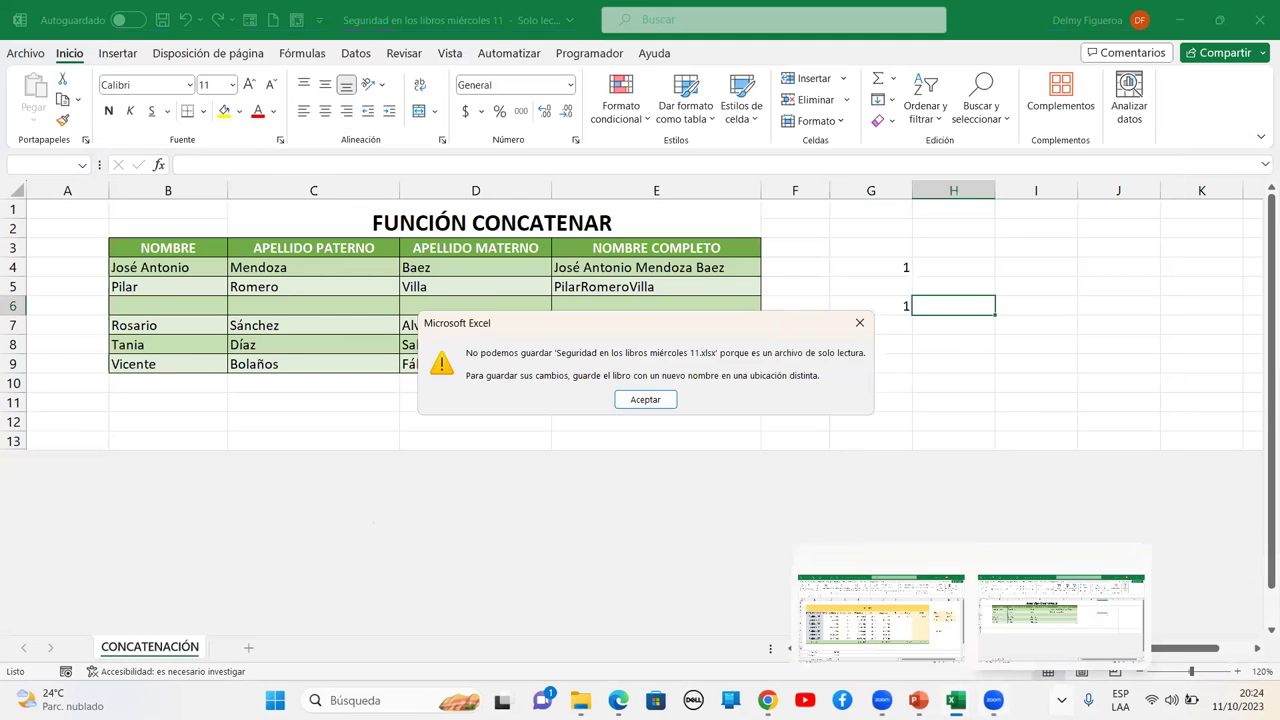
left_click(645, 399)
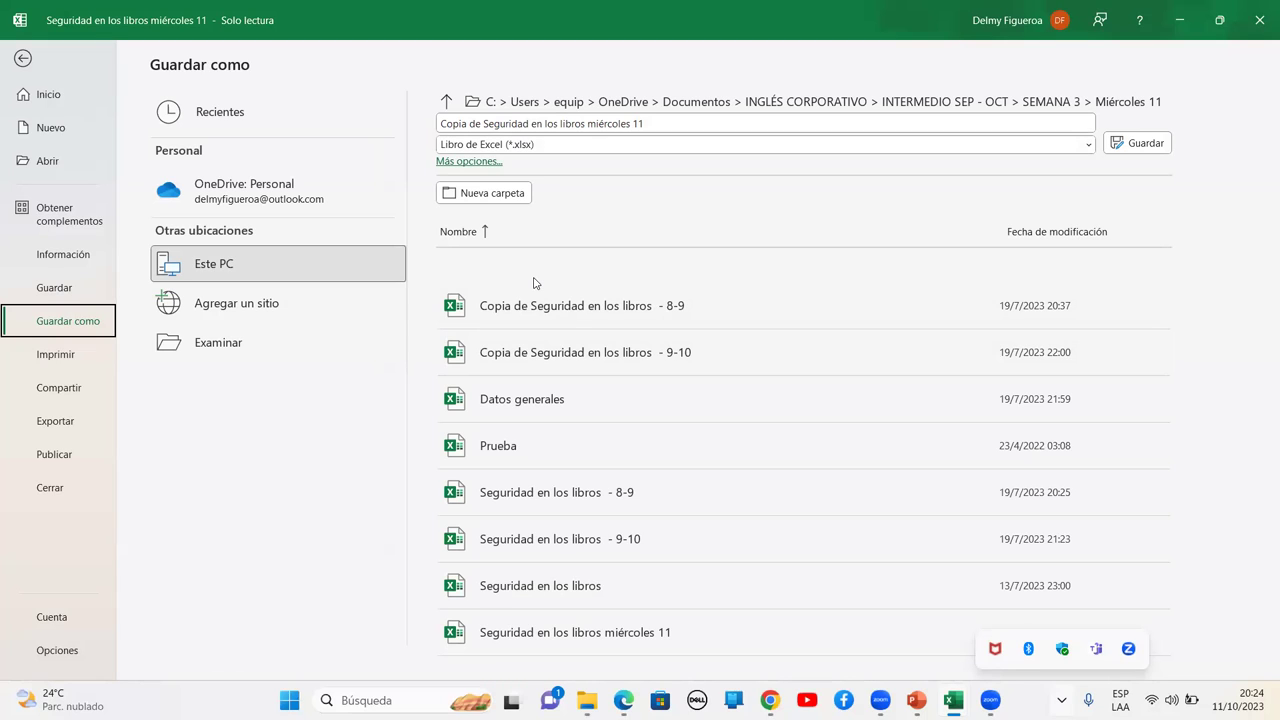
Check the Guardar como options for the copy, cancel the save dialog, and return
left_click(632, 123)
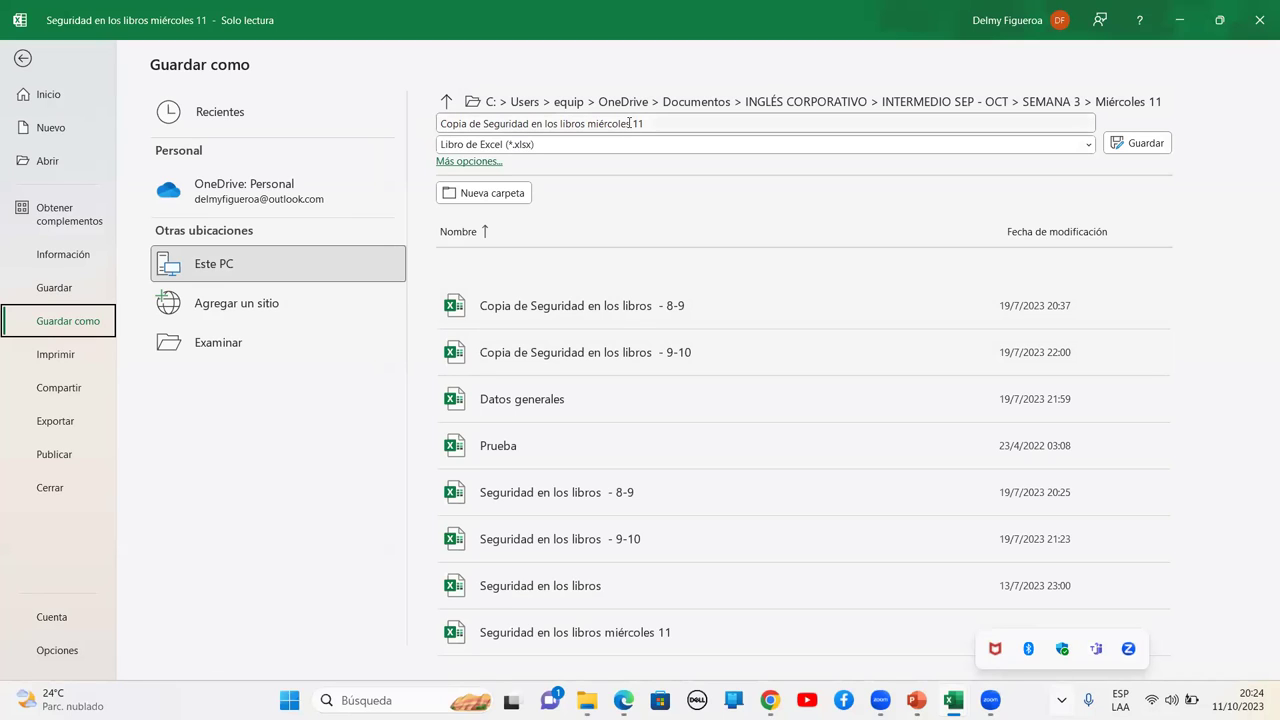
left_click(476, 162)
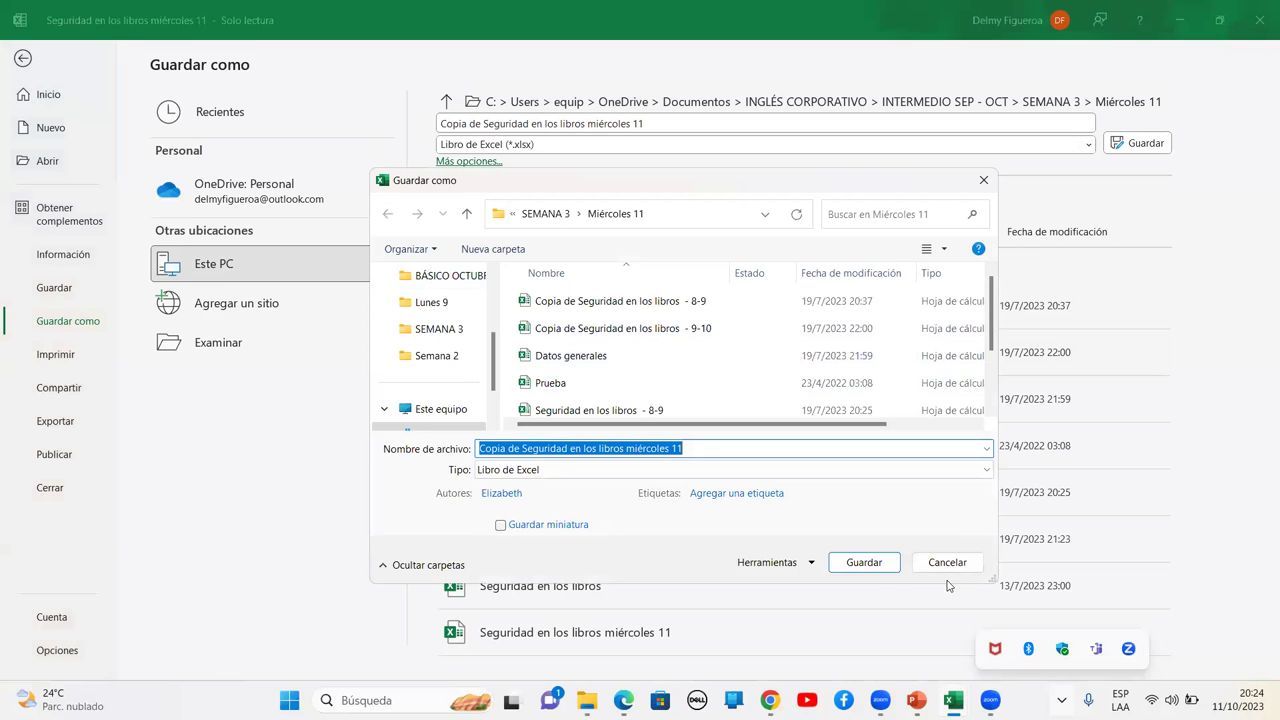
left_click(945, 562)
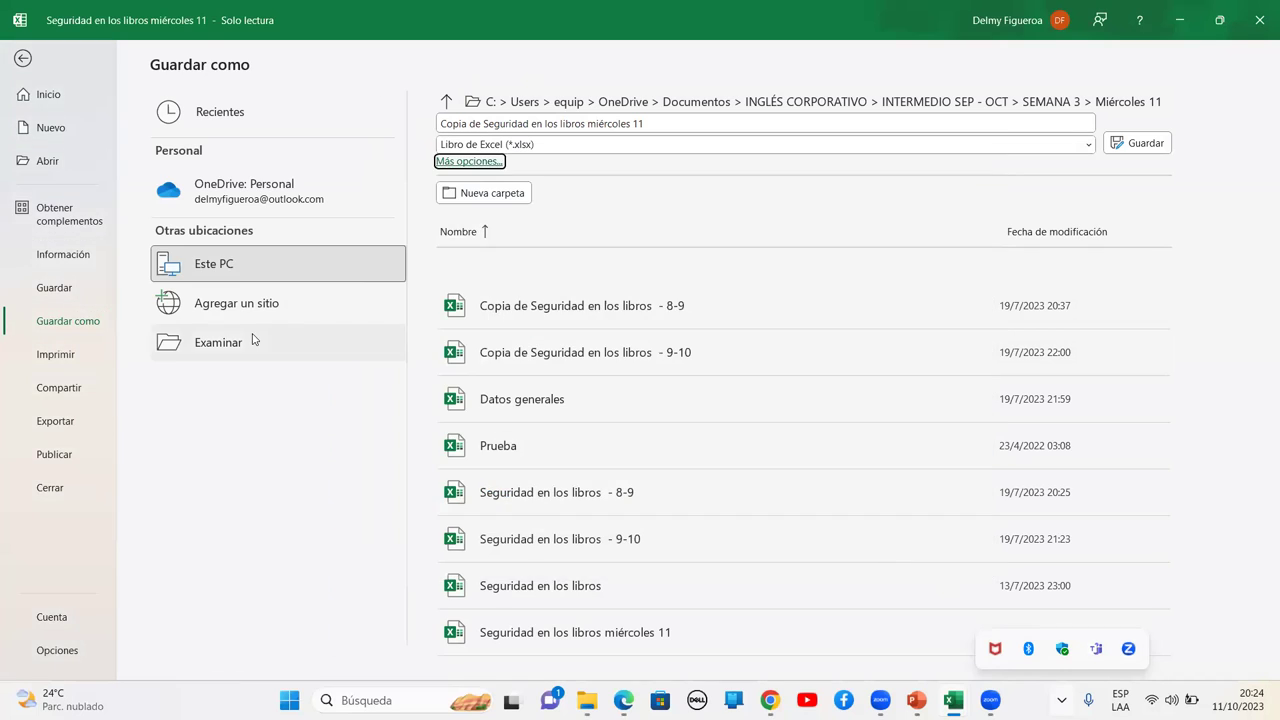
key("Escape")
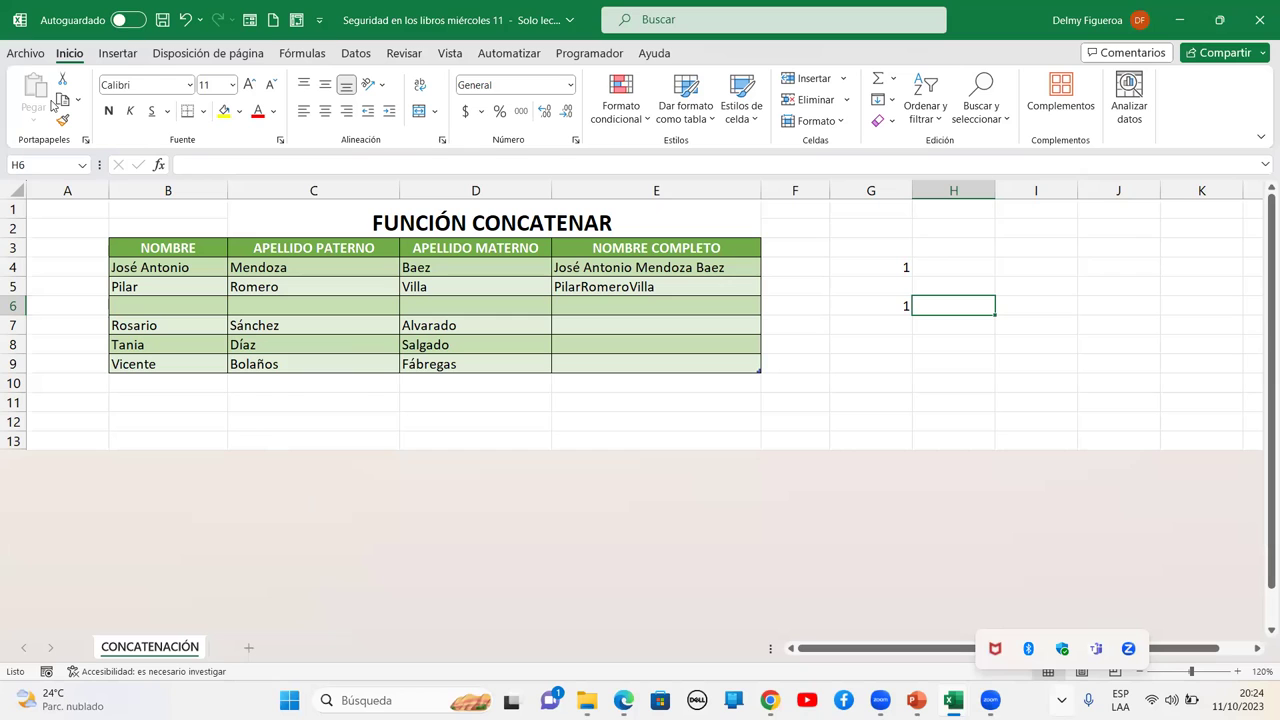
Try restricting access via Proteger libro > Restringir el acceso and dismiss the authentication error
left_click(24, 54)
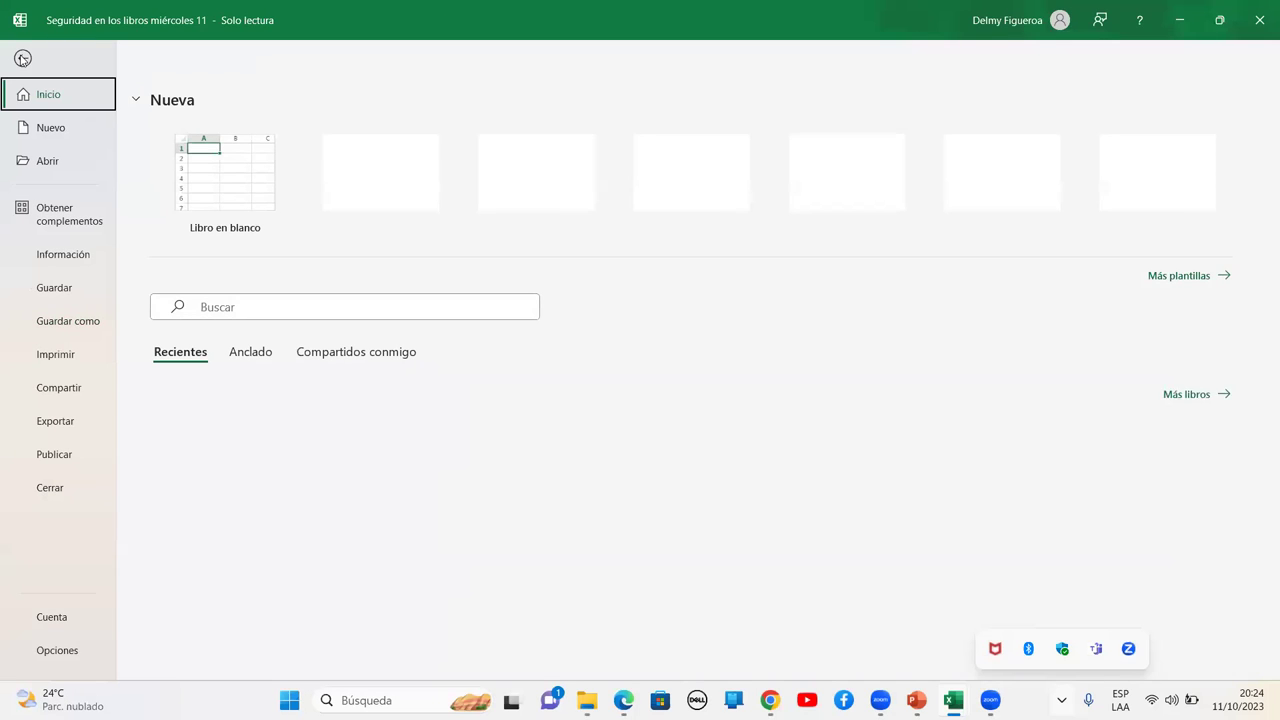
left_click(63, 258)
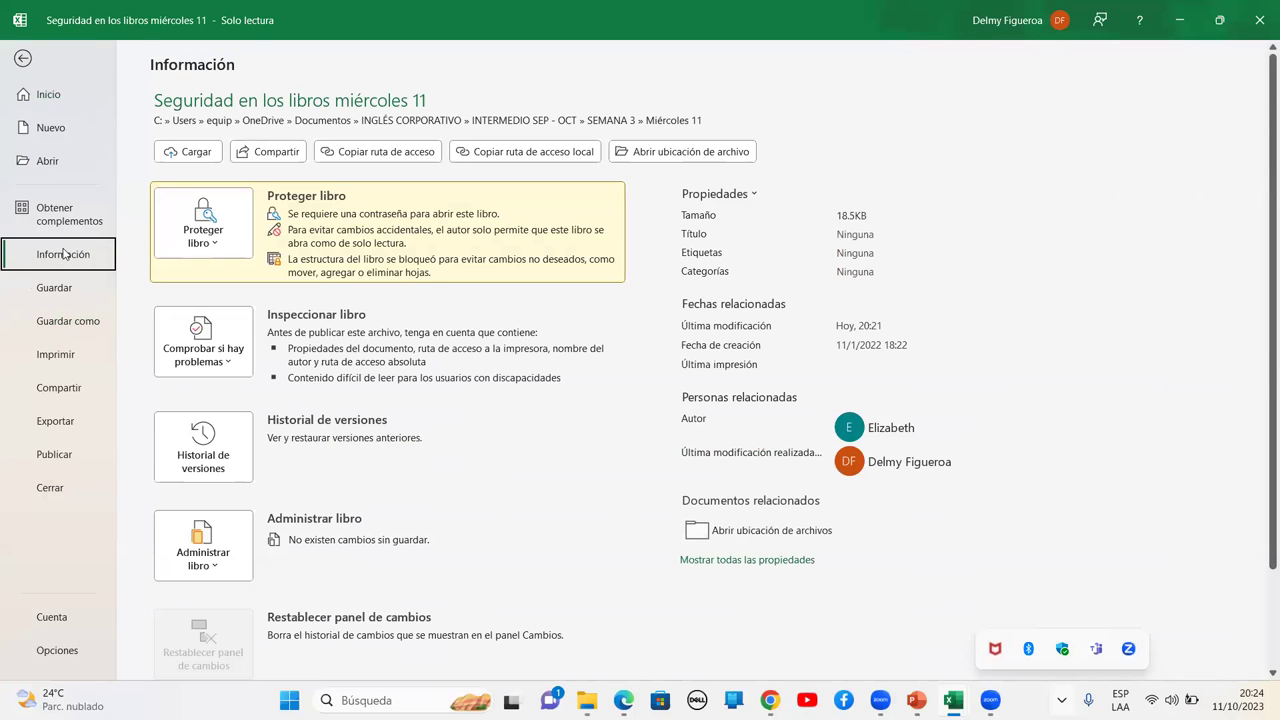
left_click(220, 248)
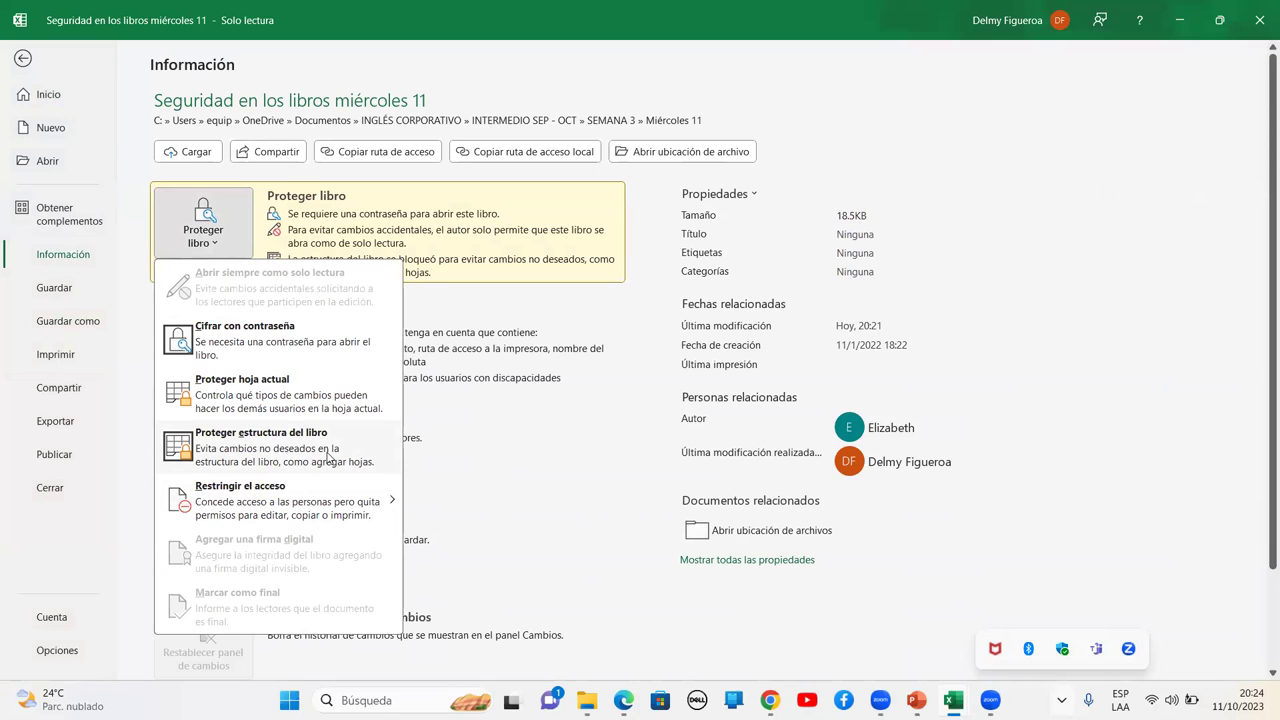
mouse_move(270, 520)
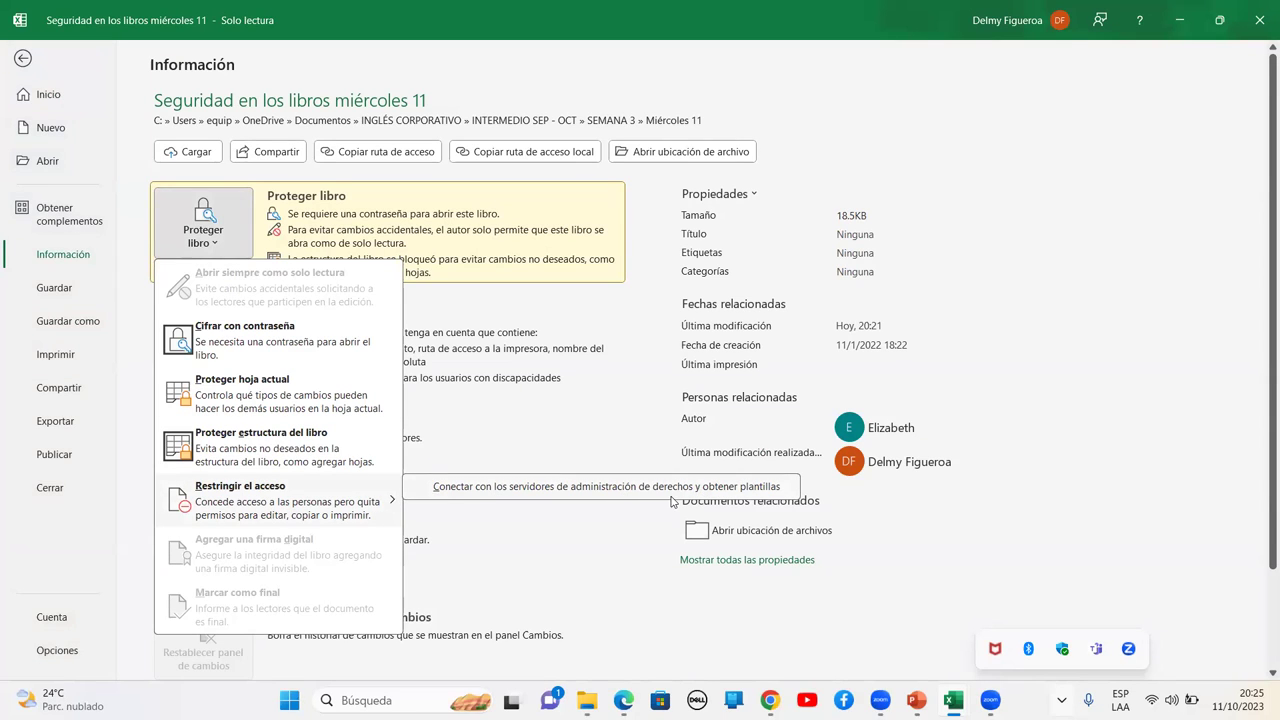
left_click(668, 490)
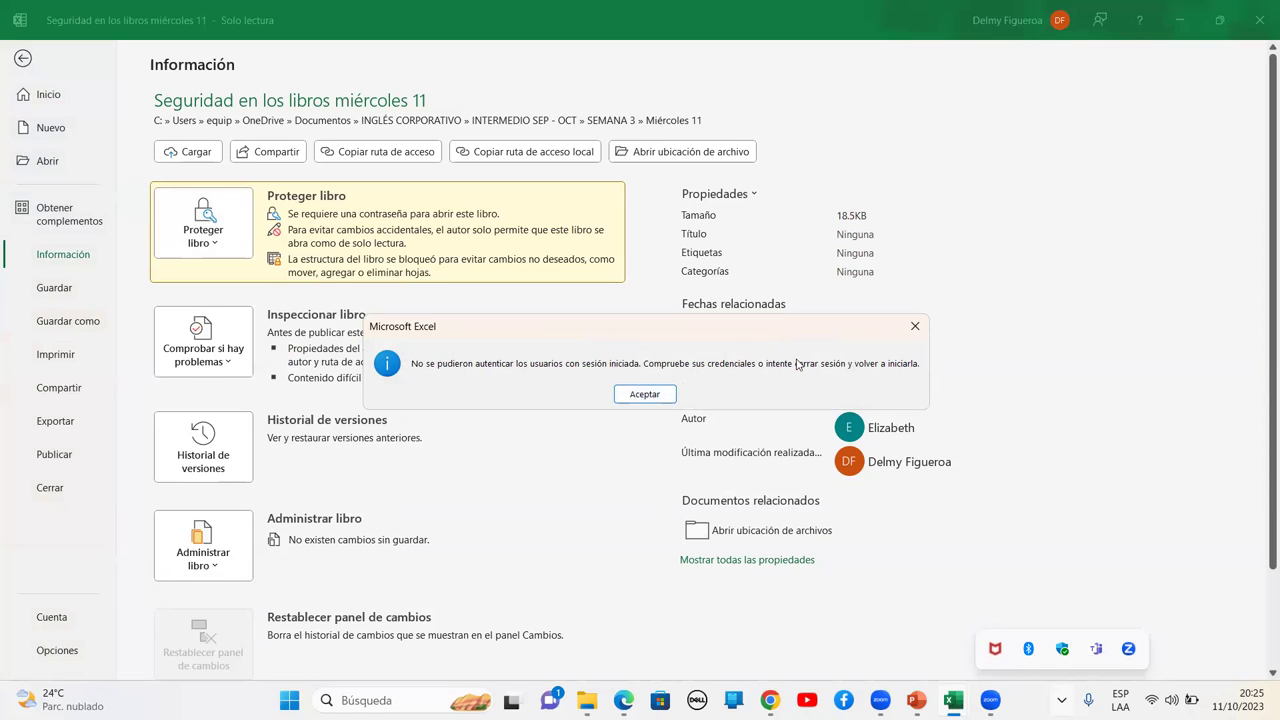
left_click(645, 394)
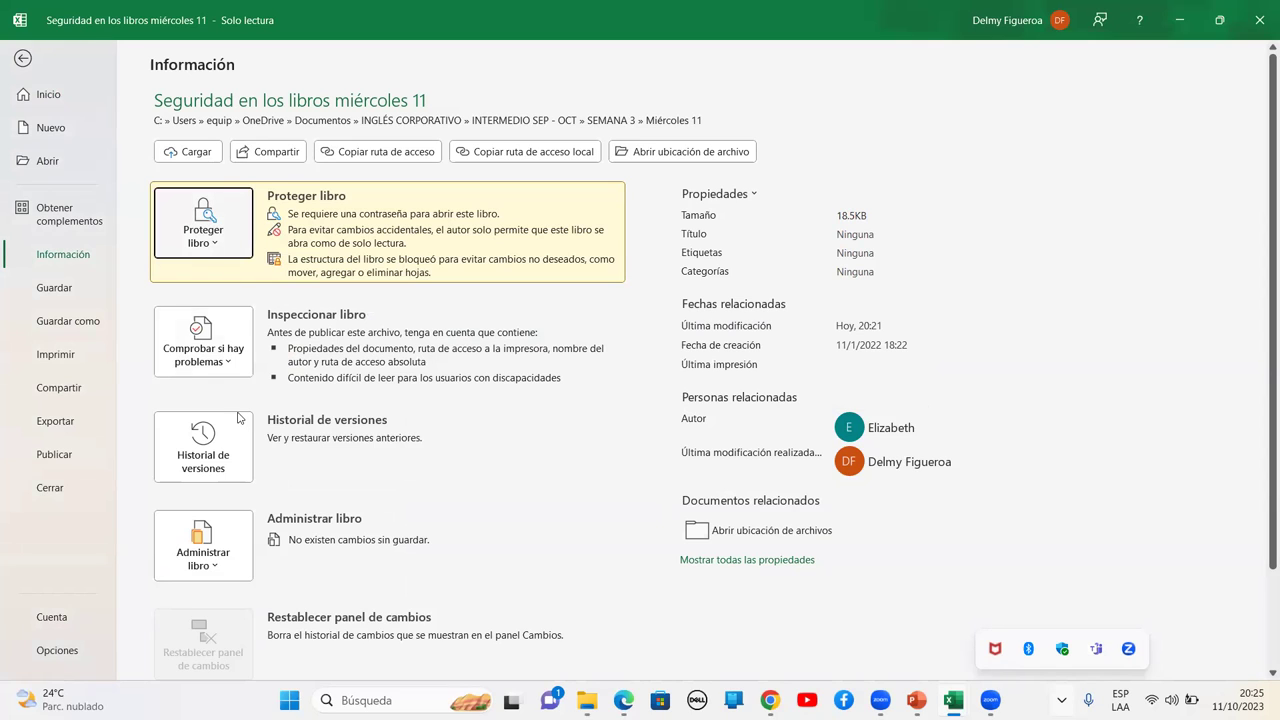
left_click(227, 367)
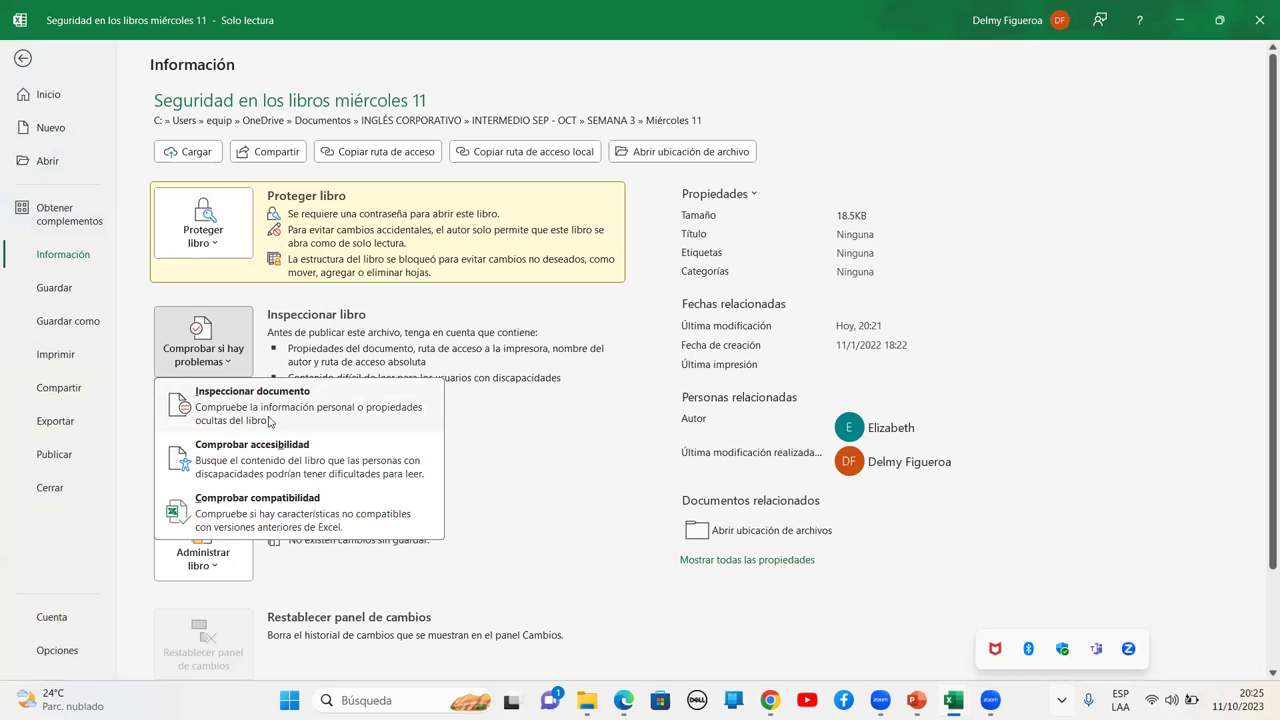
left_click(264, 418)
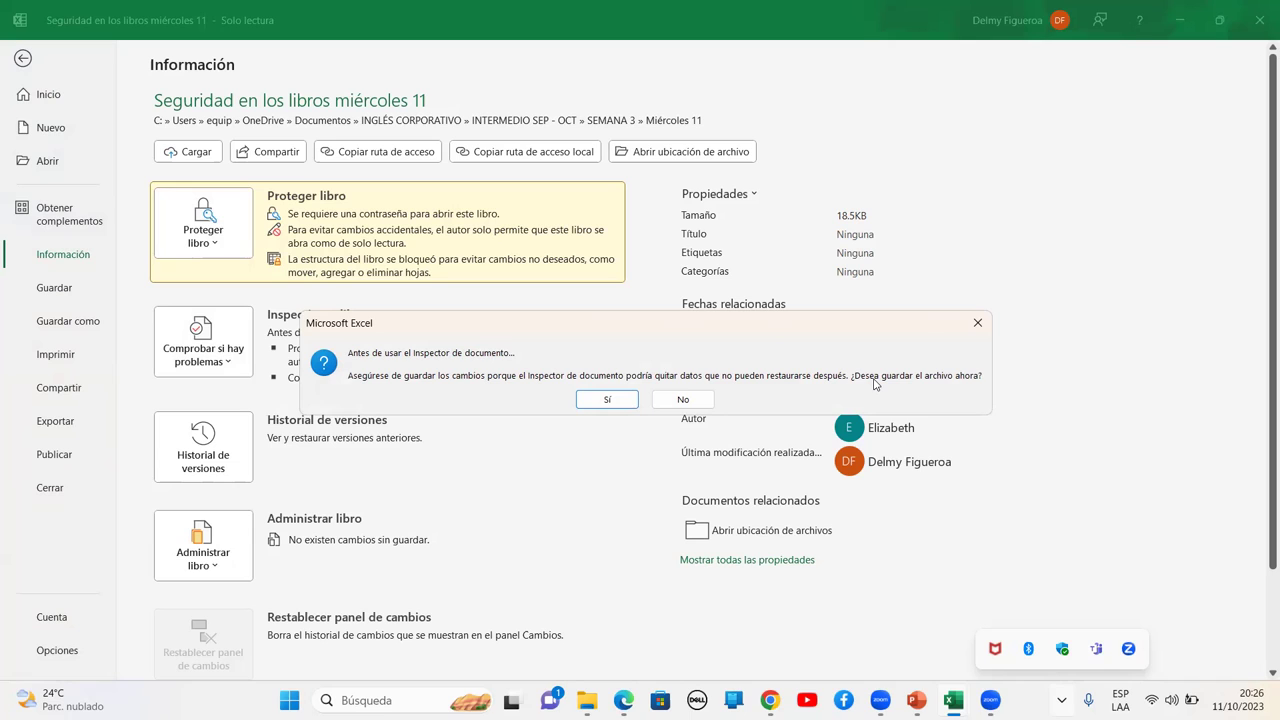
left_click(597, 399)
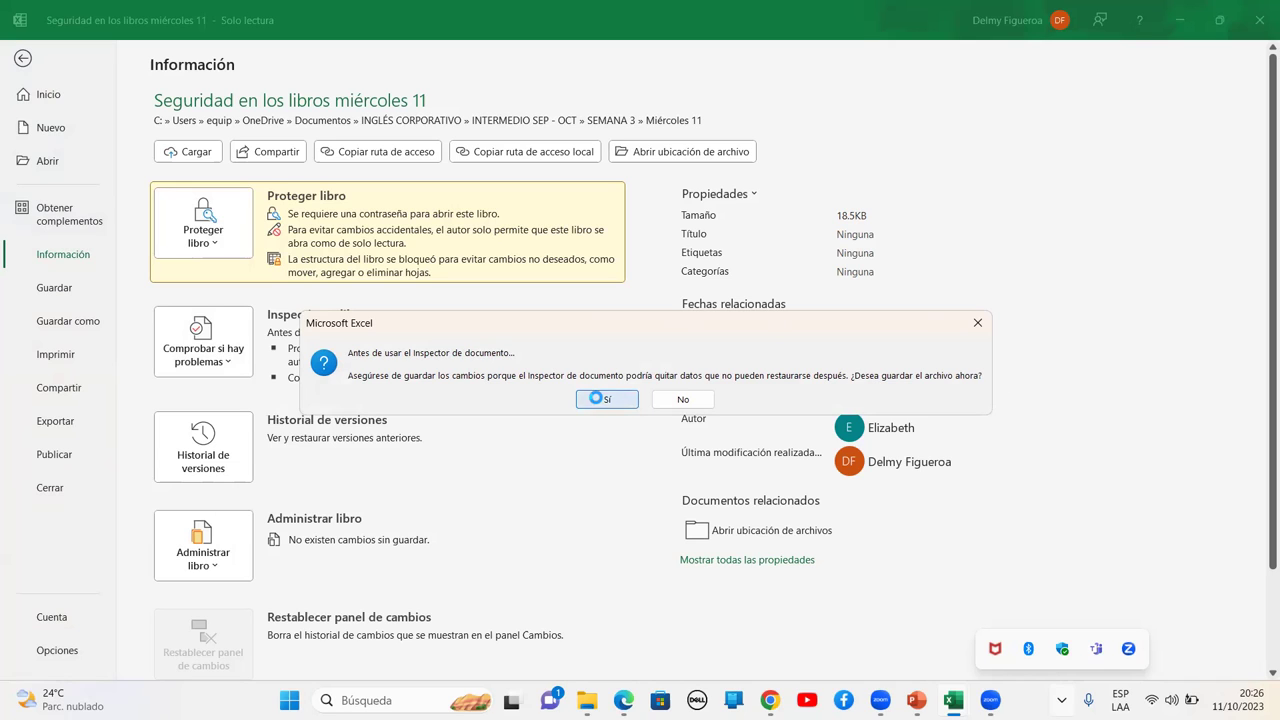
left_click(648, 399)
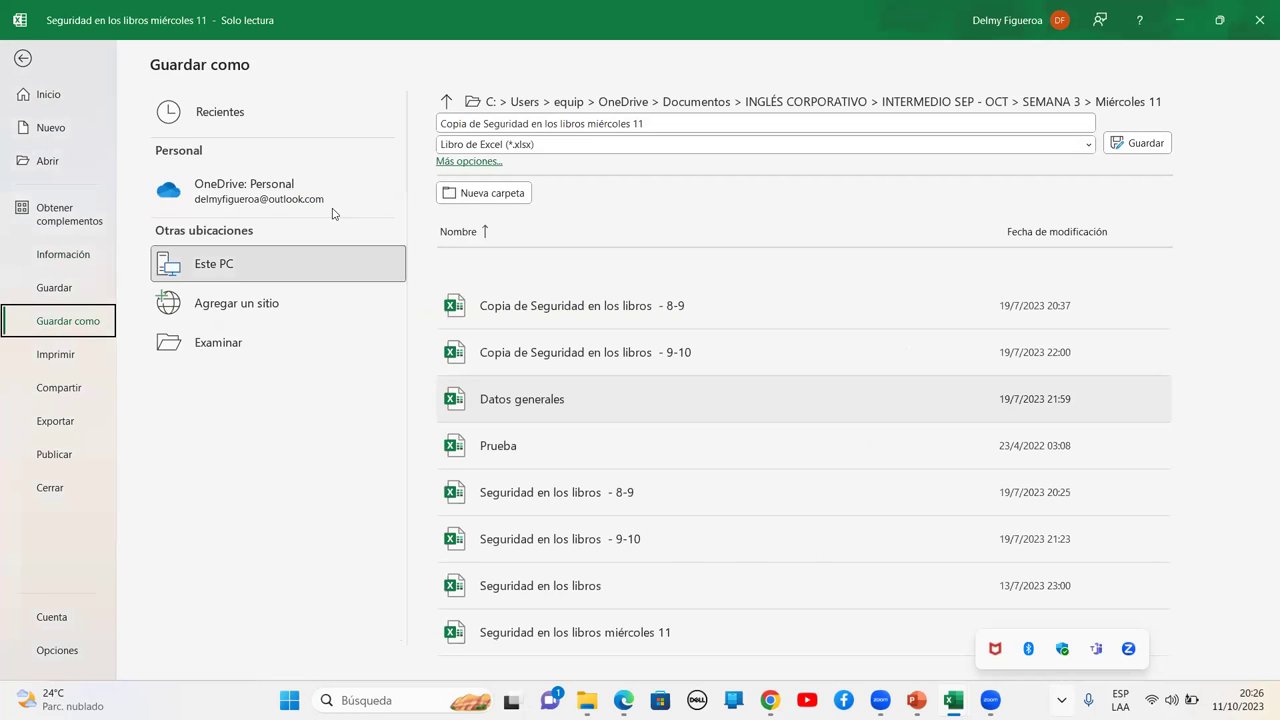
left_click(83, 256)
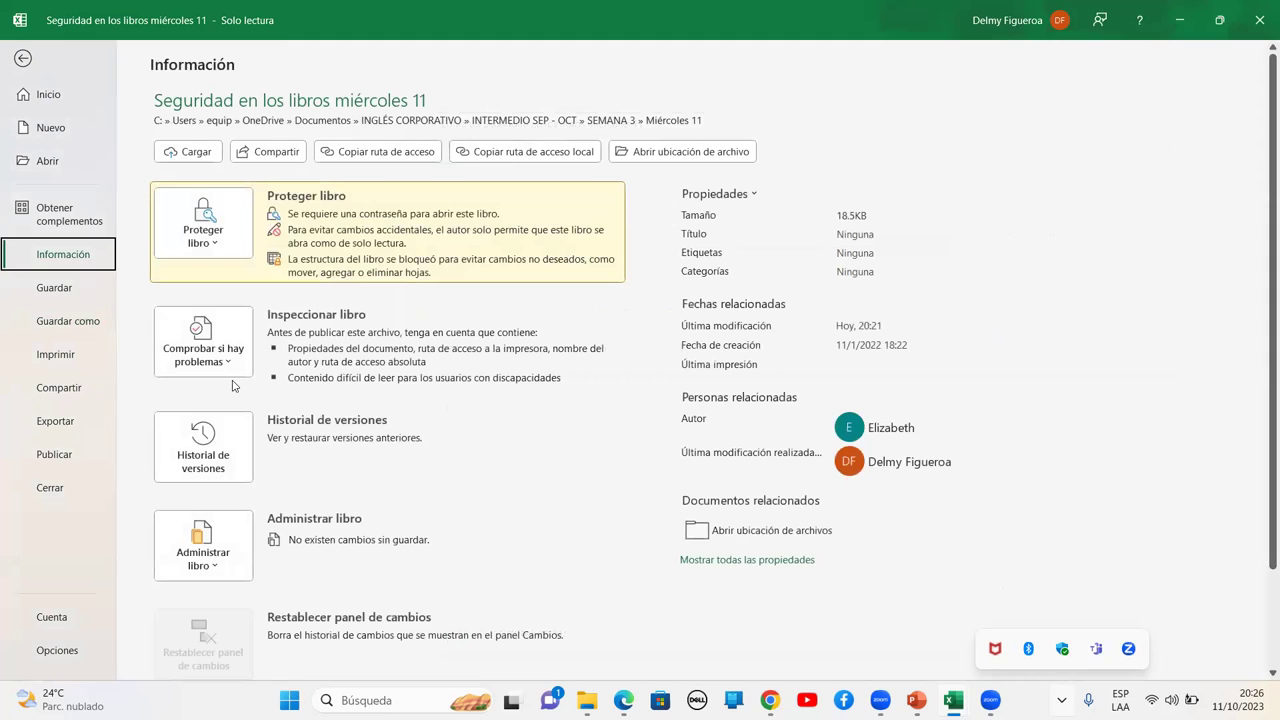
Browse the Comprobar si hay problemas and Administrar libro menus, then show all workbook properties
left_click(230, 363)
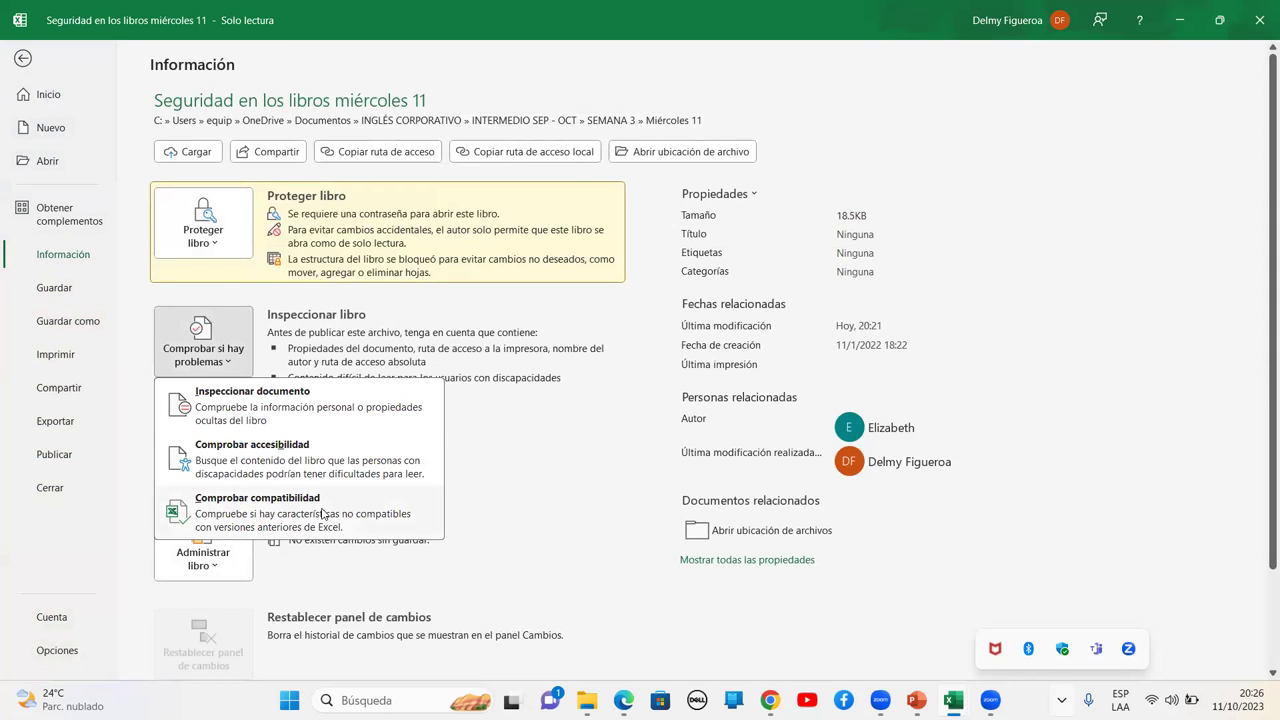
left_click(236, 366)
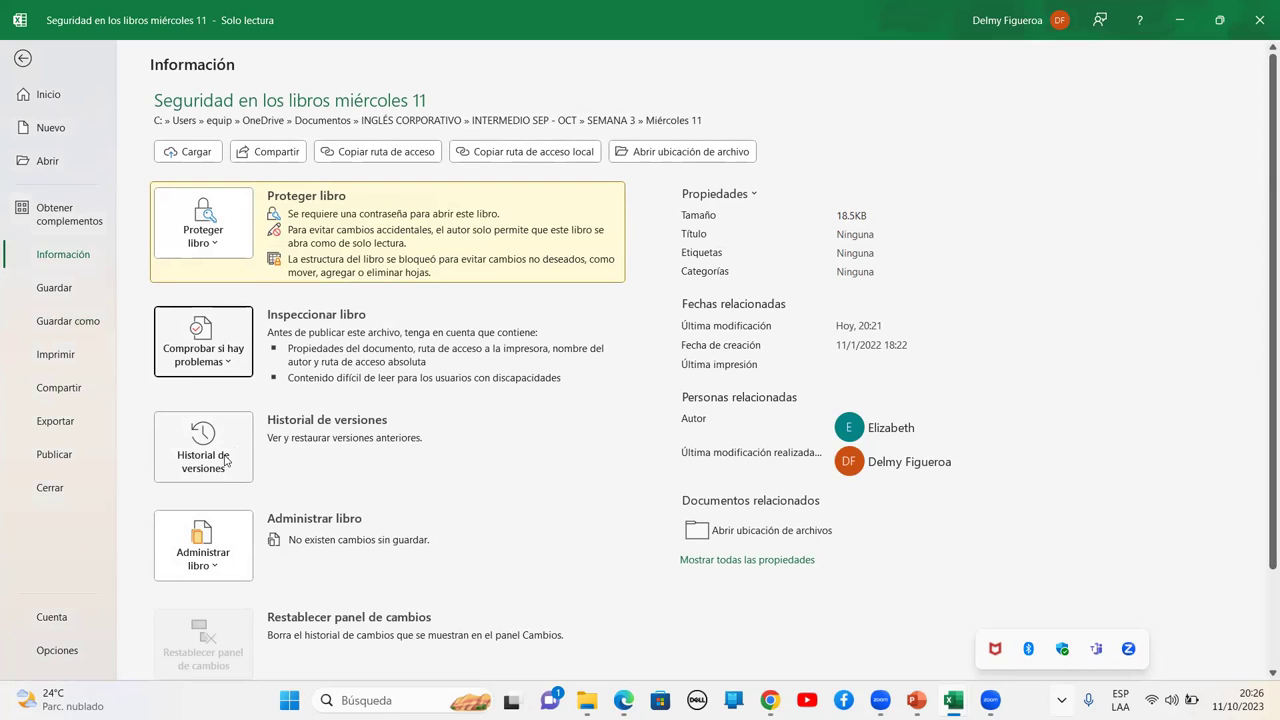
left_click(216, 576)
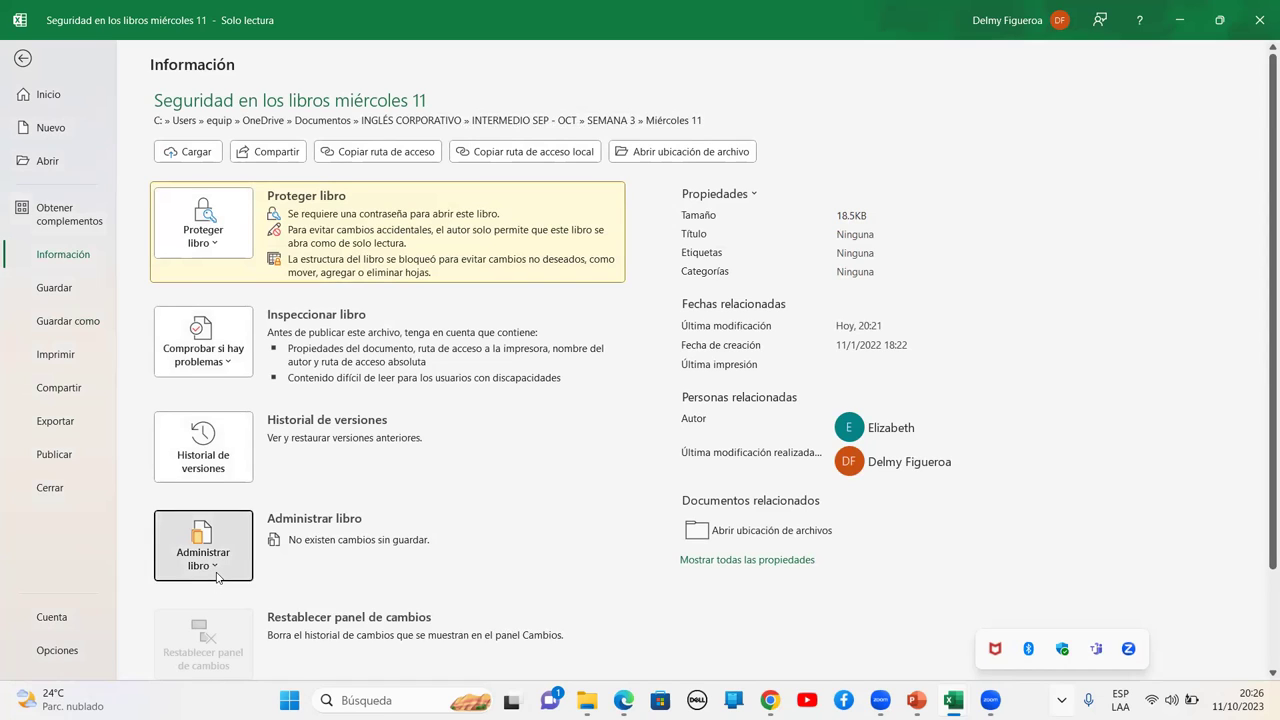
left_click(216, 576)
left_click(219, 572)
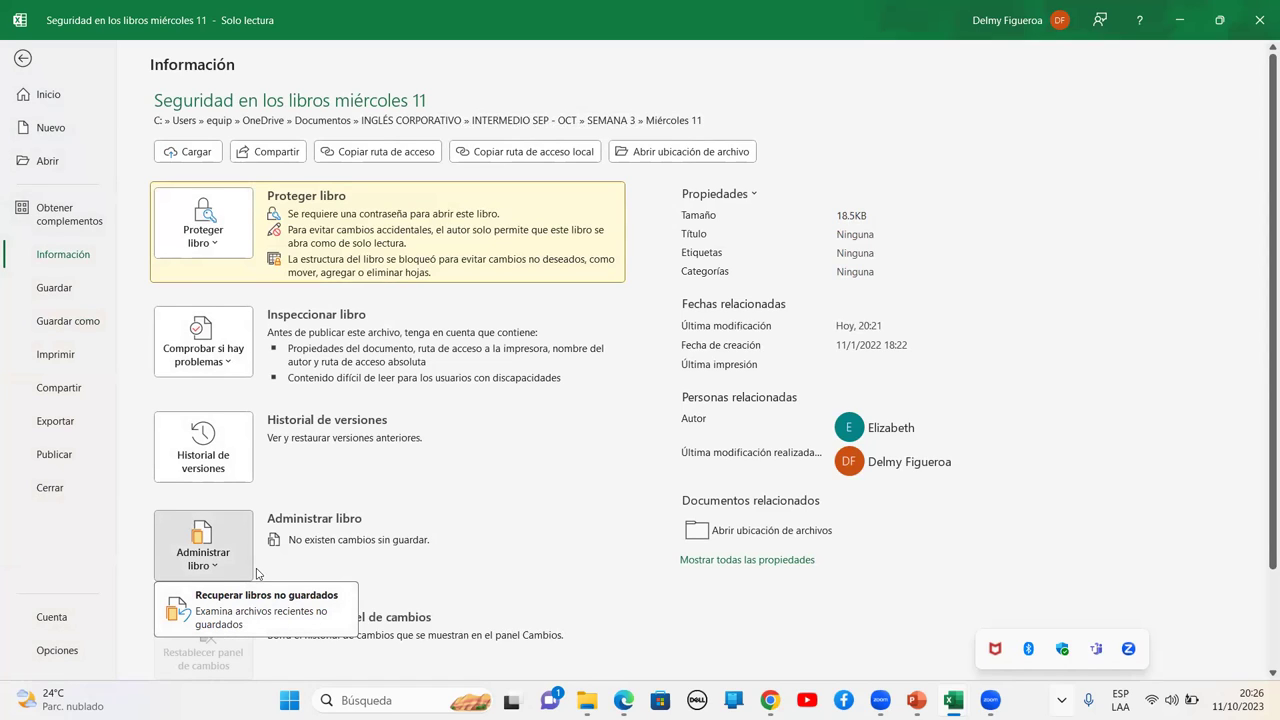
left_click(224, 574)
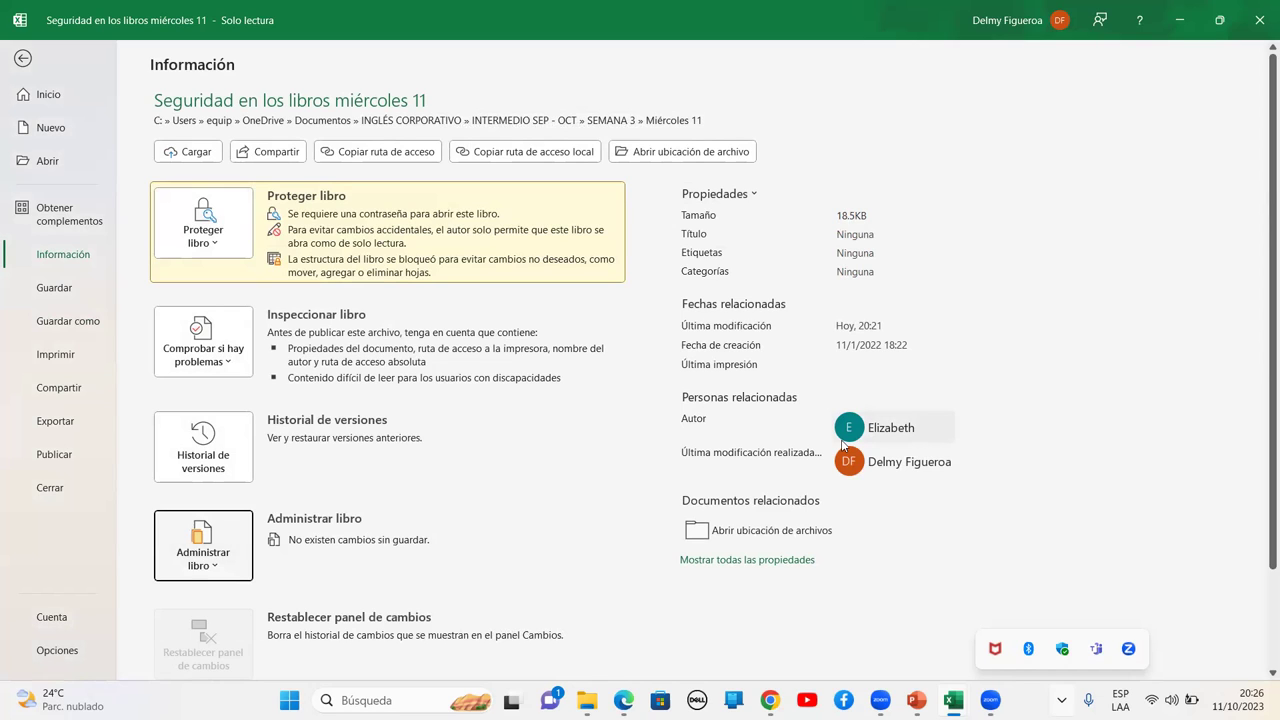
left_click(777, 560)
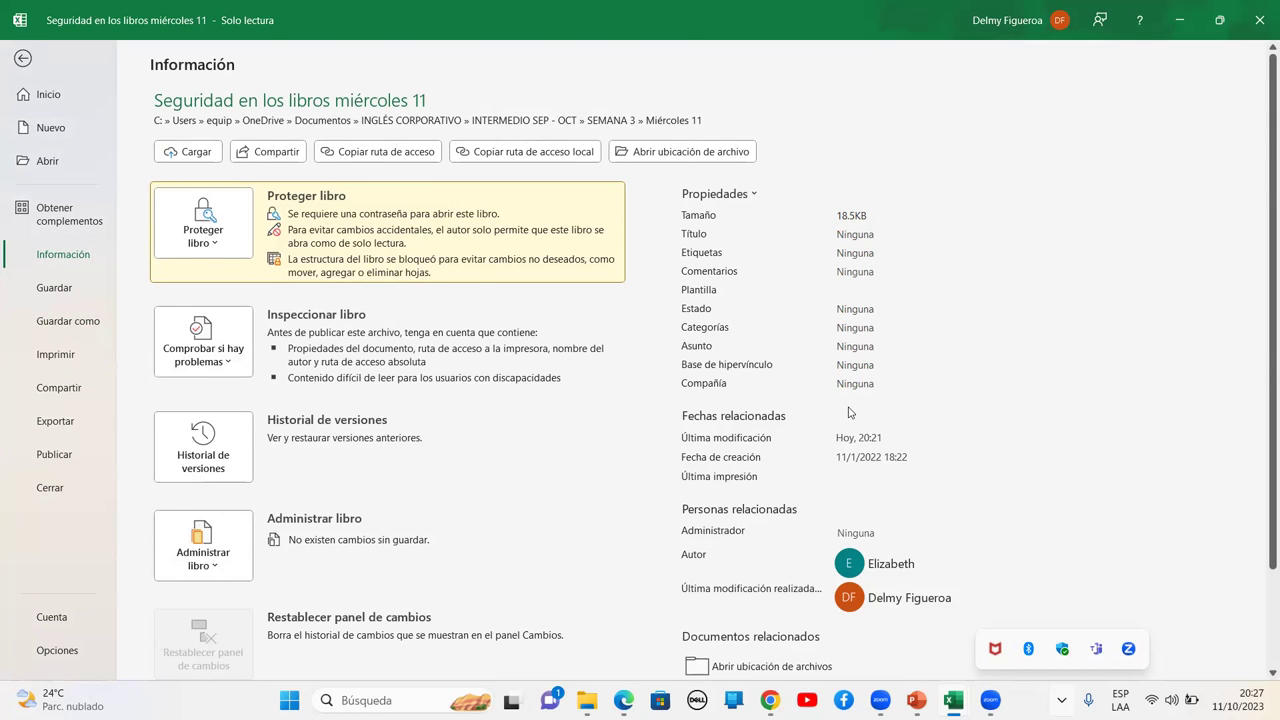
scroll(848, 412, "down", 3)
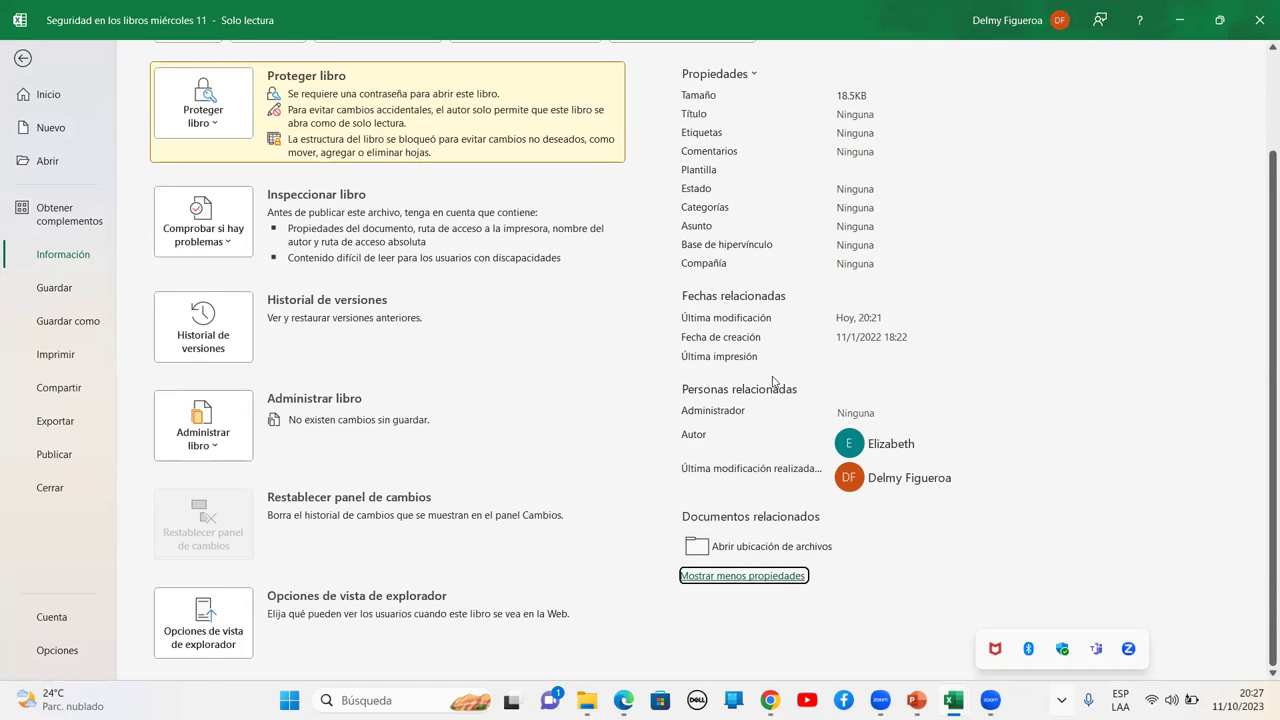
Leave the Información page and select cell E11 on the CONCATENACIÓN sheet
scroll(772, 381, "up", 3)
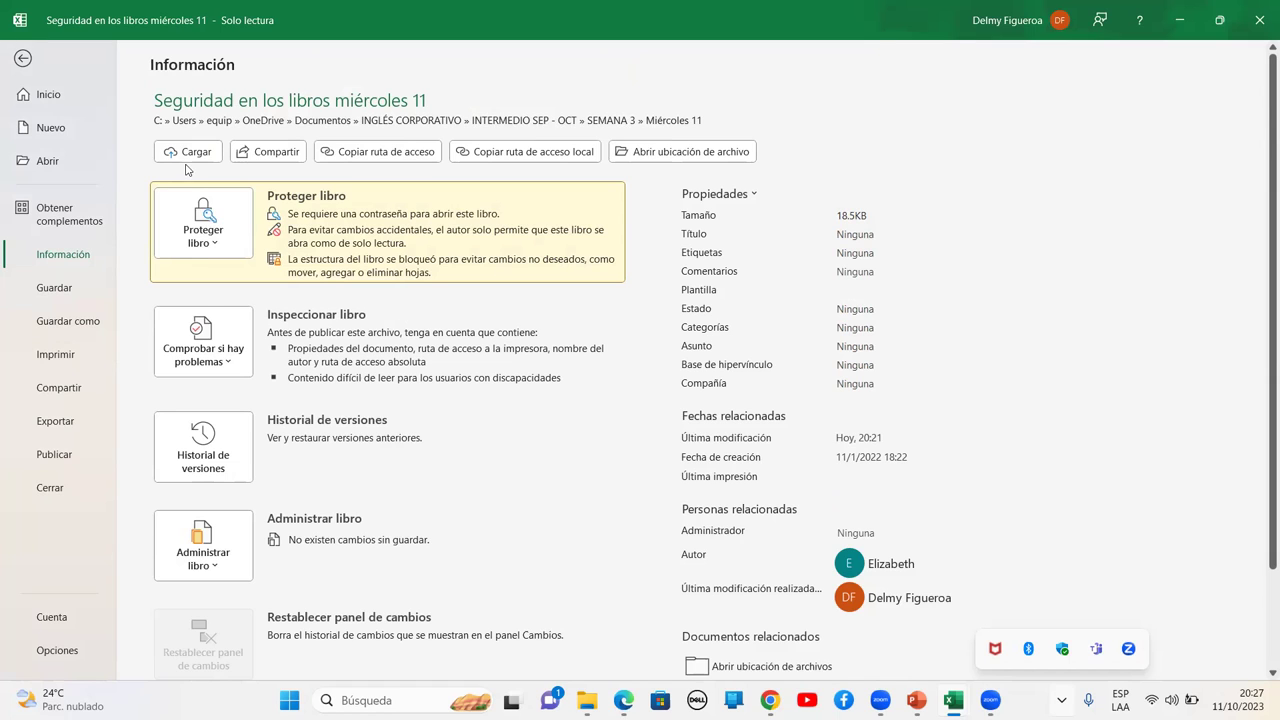
left_click(22, 60)
left_click(552, 405)
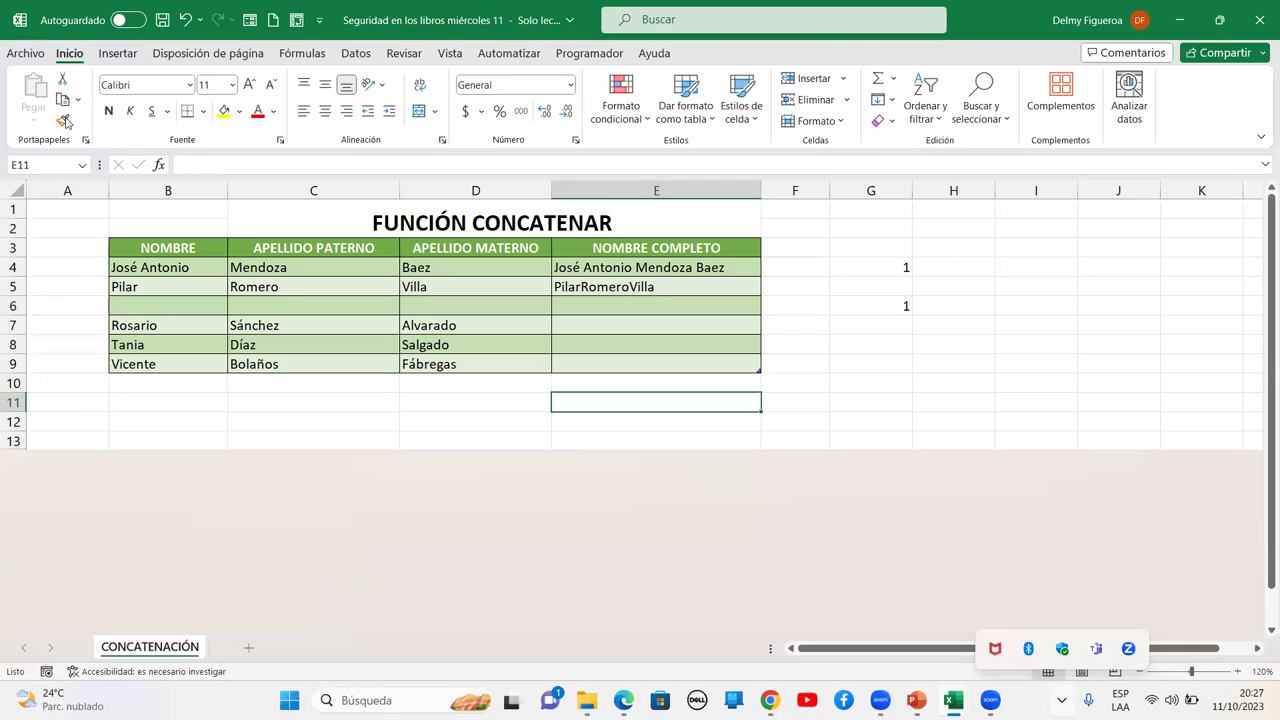
Select and copy the FUNCIÓN CONCATENAR title and name table in B1:E9
left_click(452, 276)
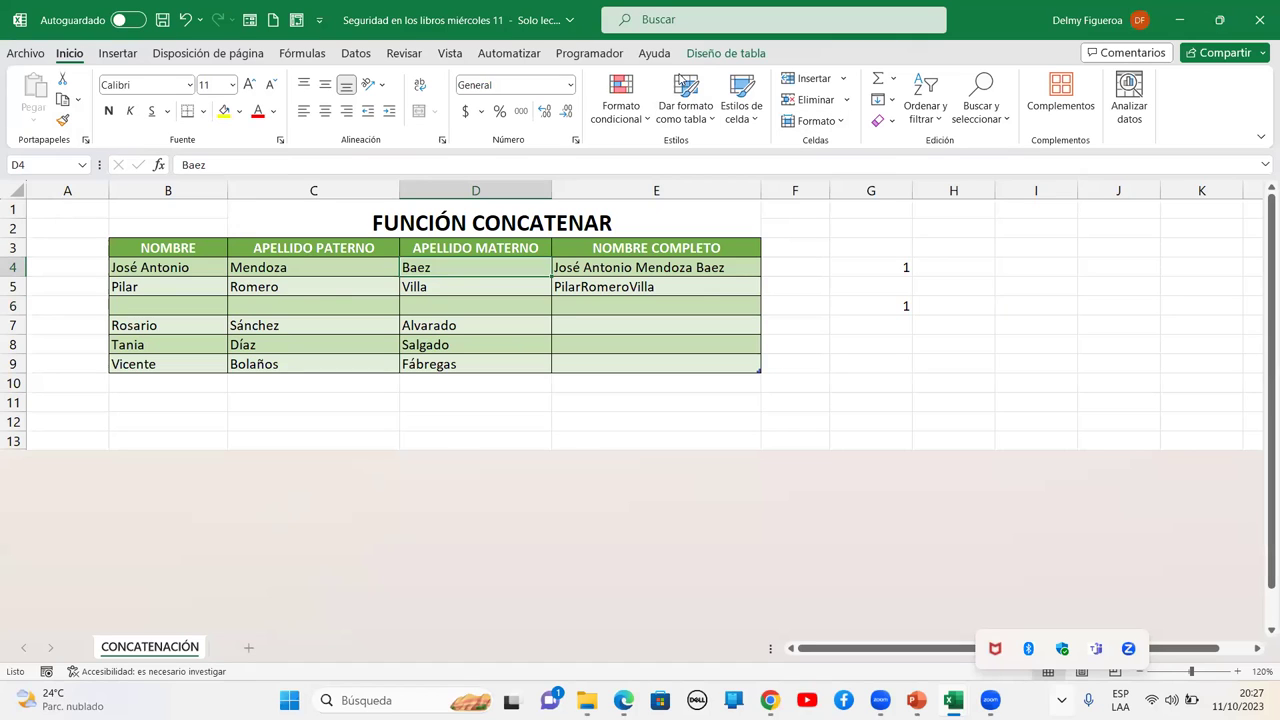
left_click(410, 56)
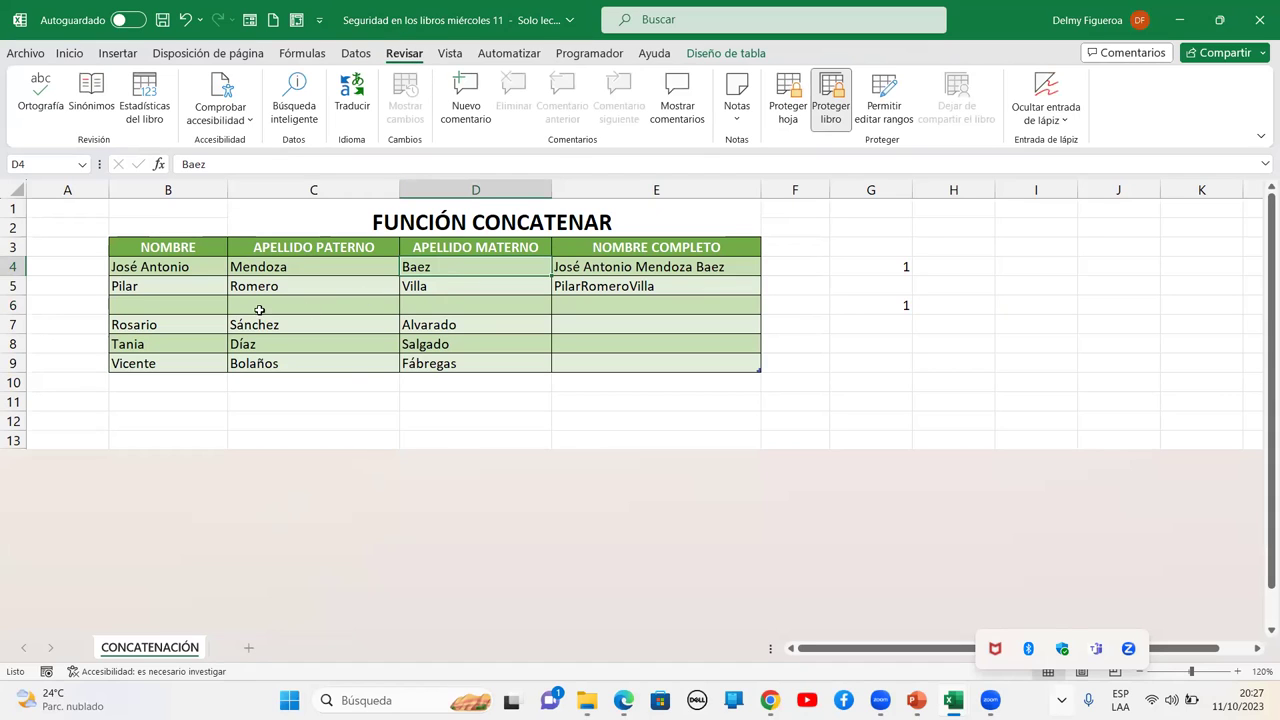
left_click(194, 211)
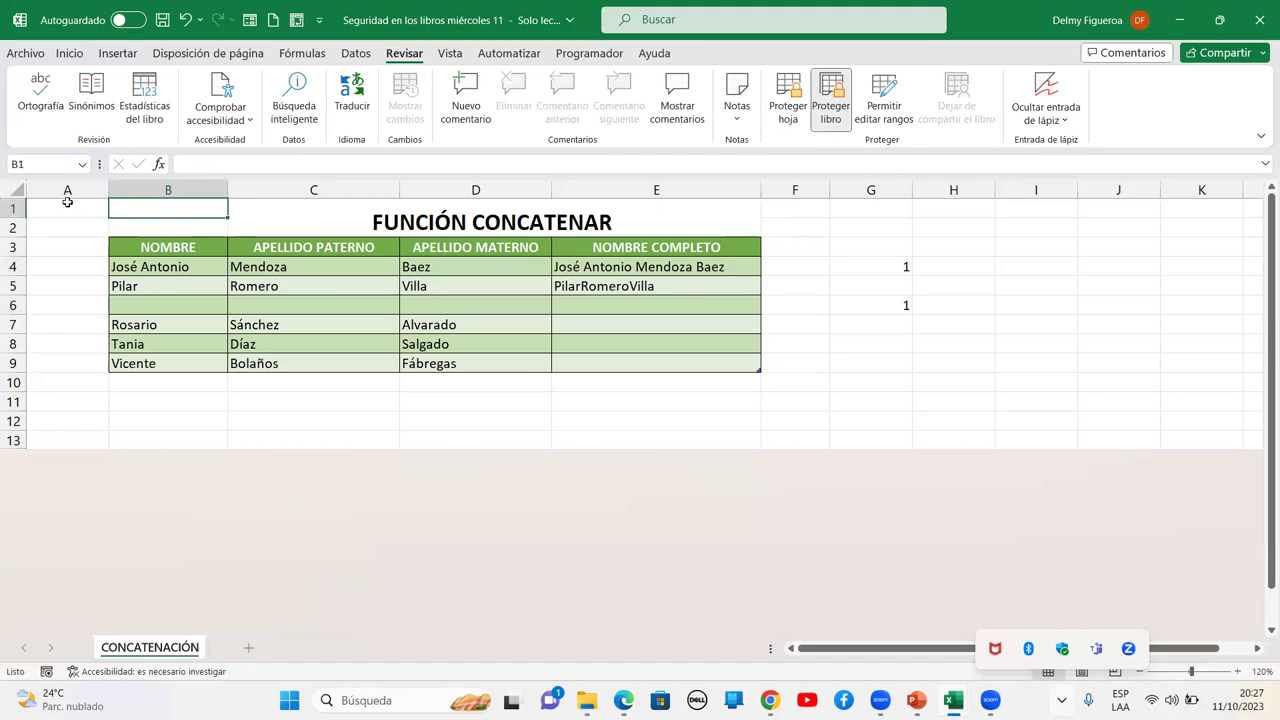
left_click(374, 221)
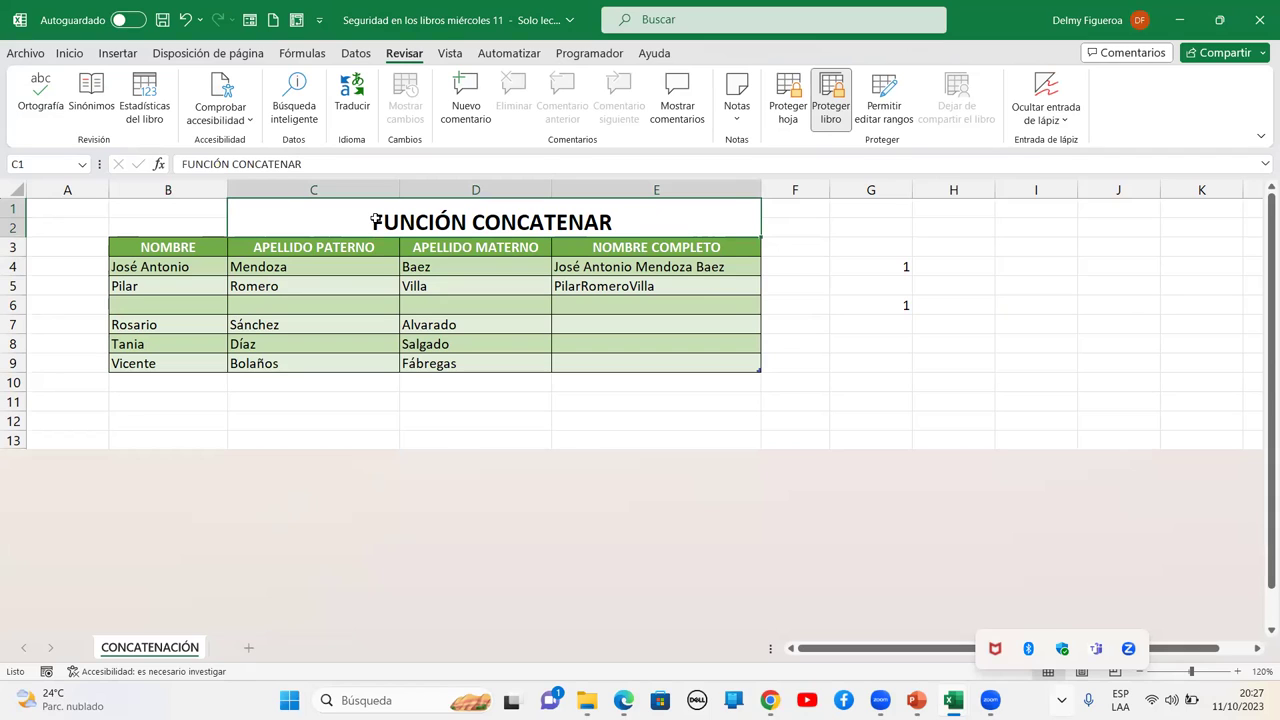
left_click_drag(202, 214, 420, 371)
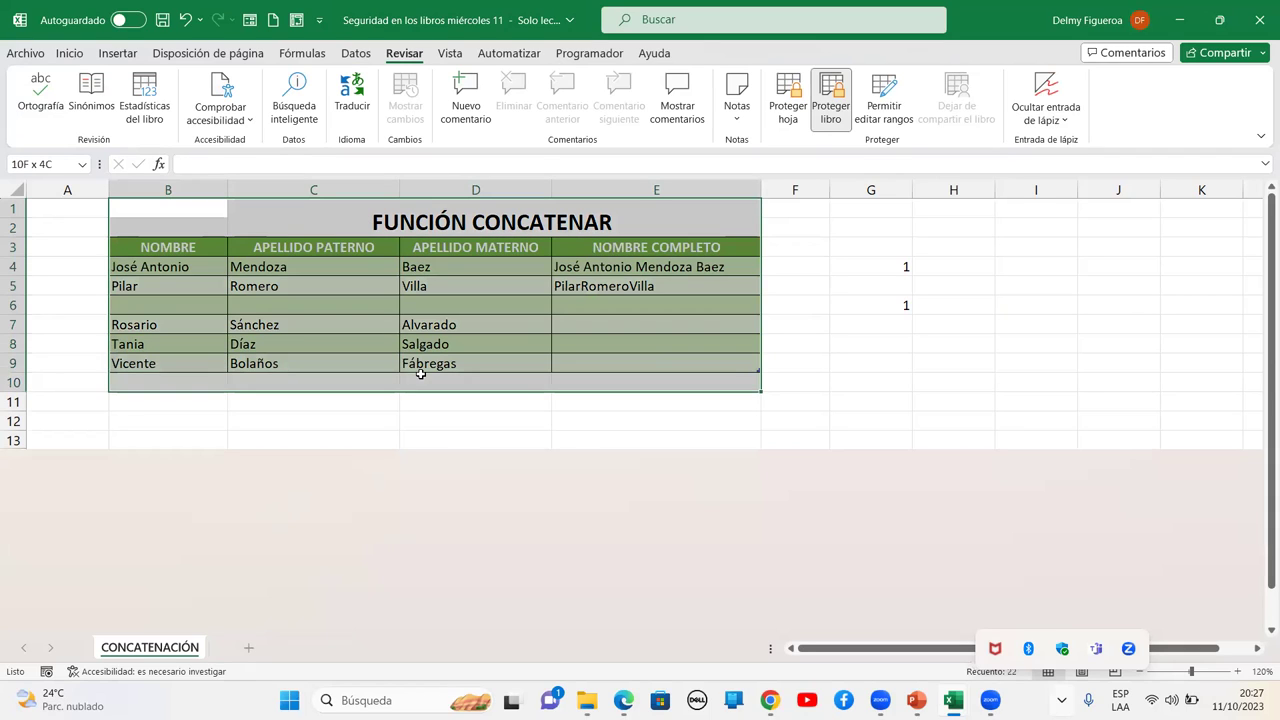
left_click_drag(177, 203, 597, 366)
key("ctrl+c")
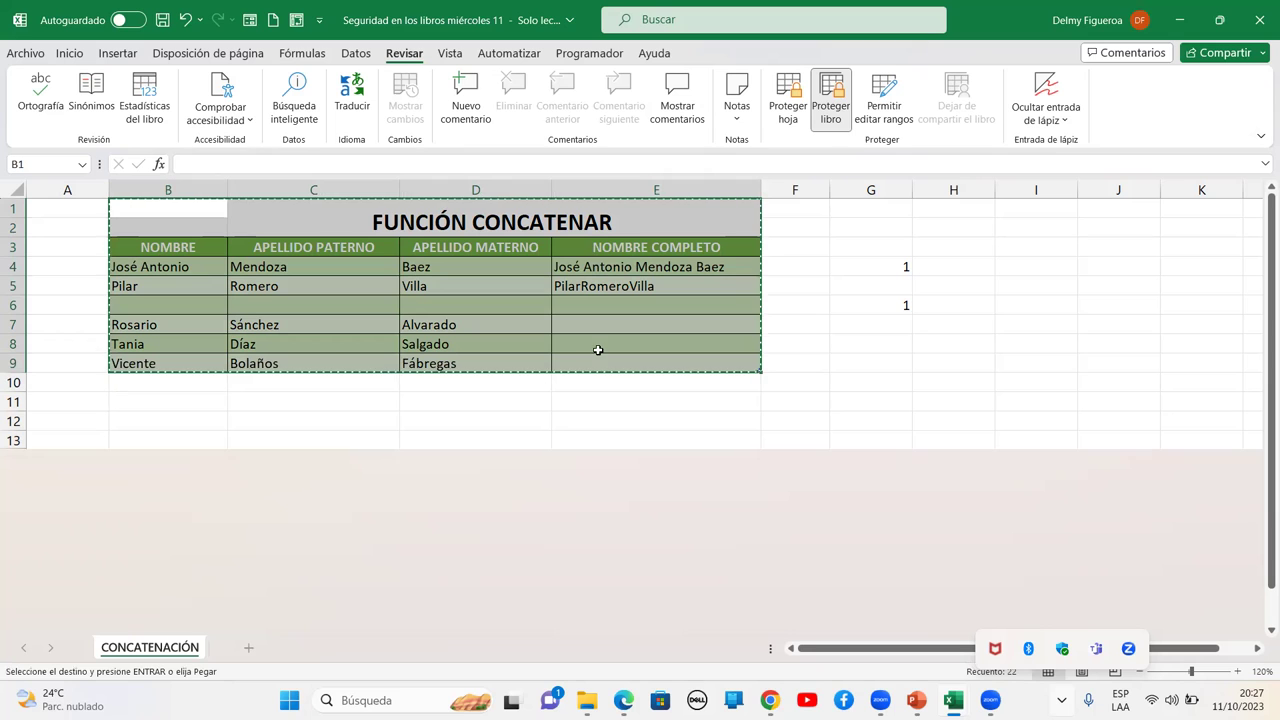
left_click(29, 56)
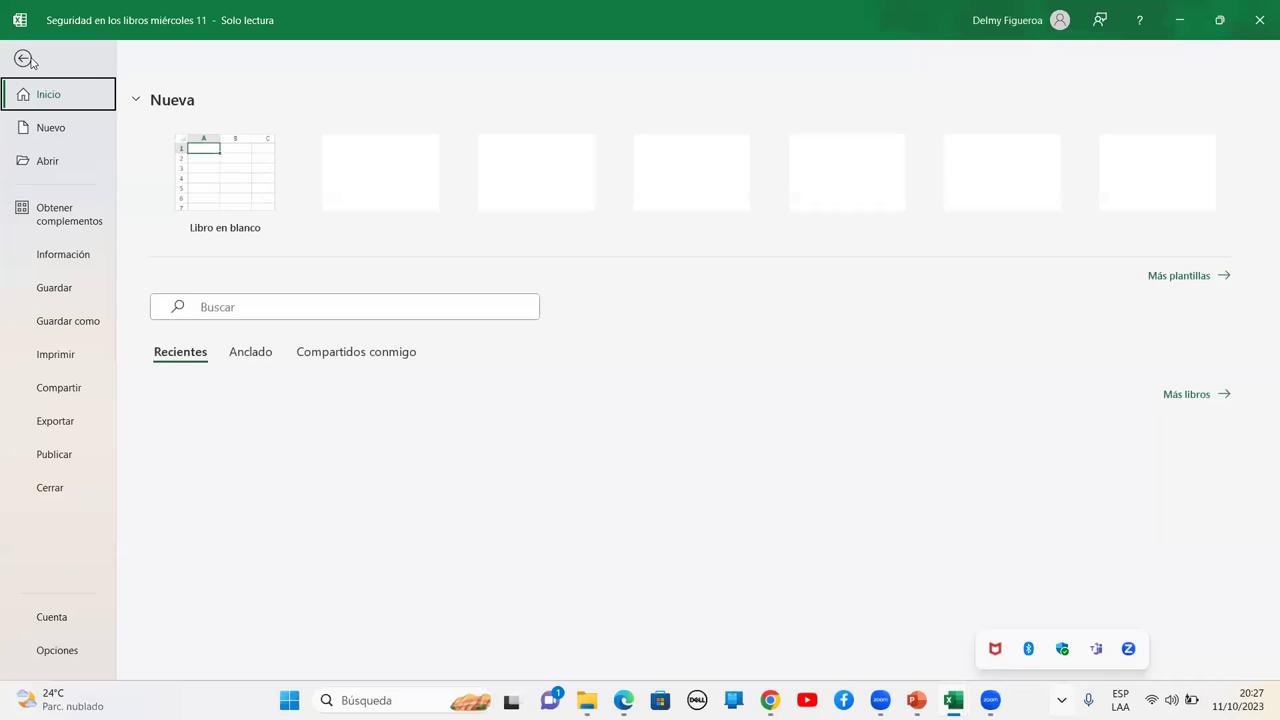
Create a blank workbook Libro1 and paste the copied name table at A1
left_click(52, 124)
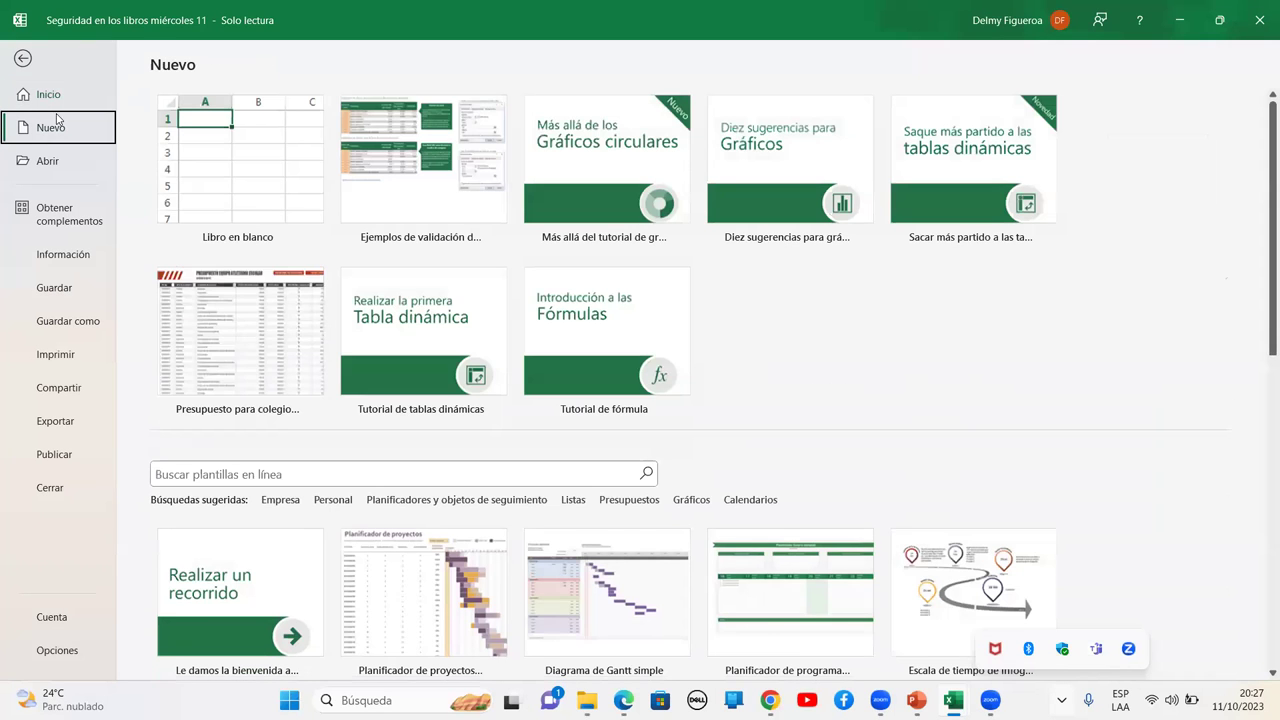
left_click(222, 172)
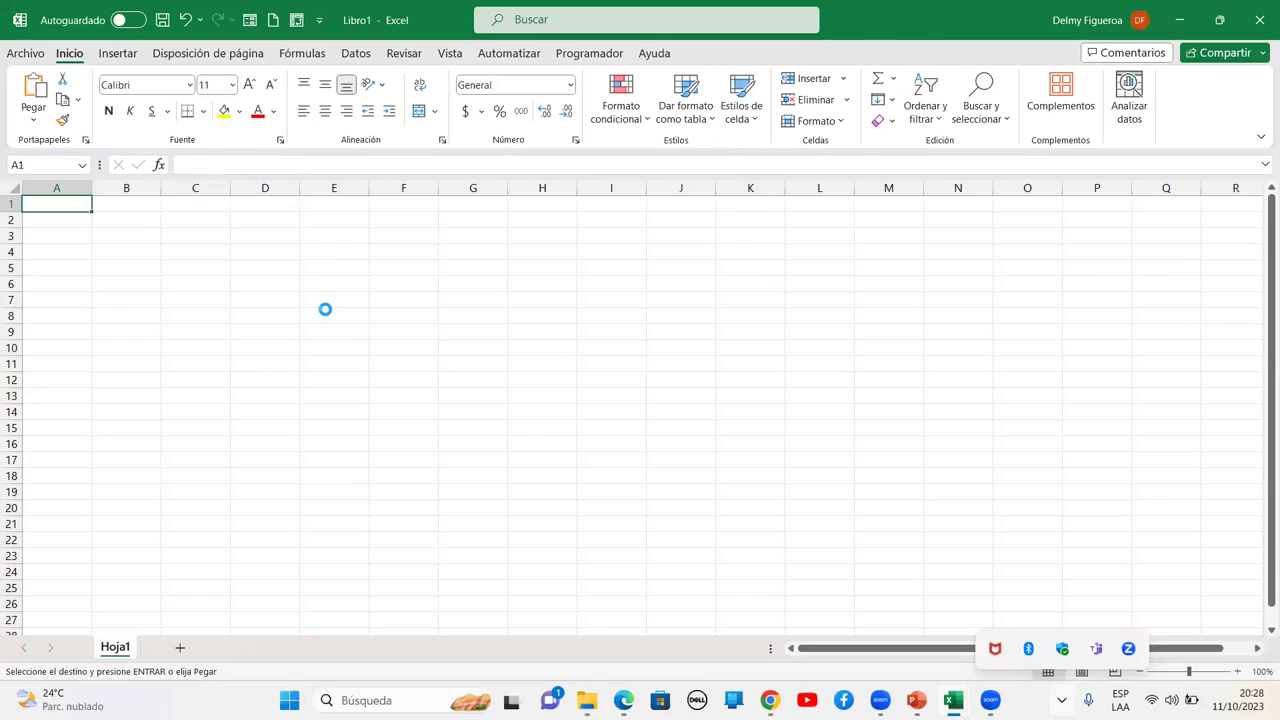
key("ctrl+v")
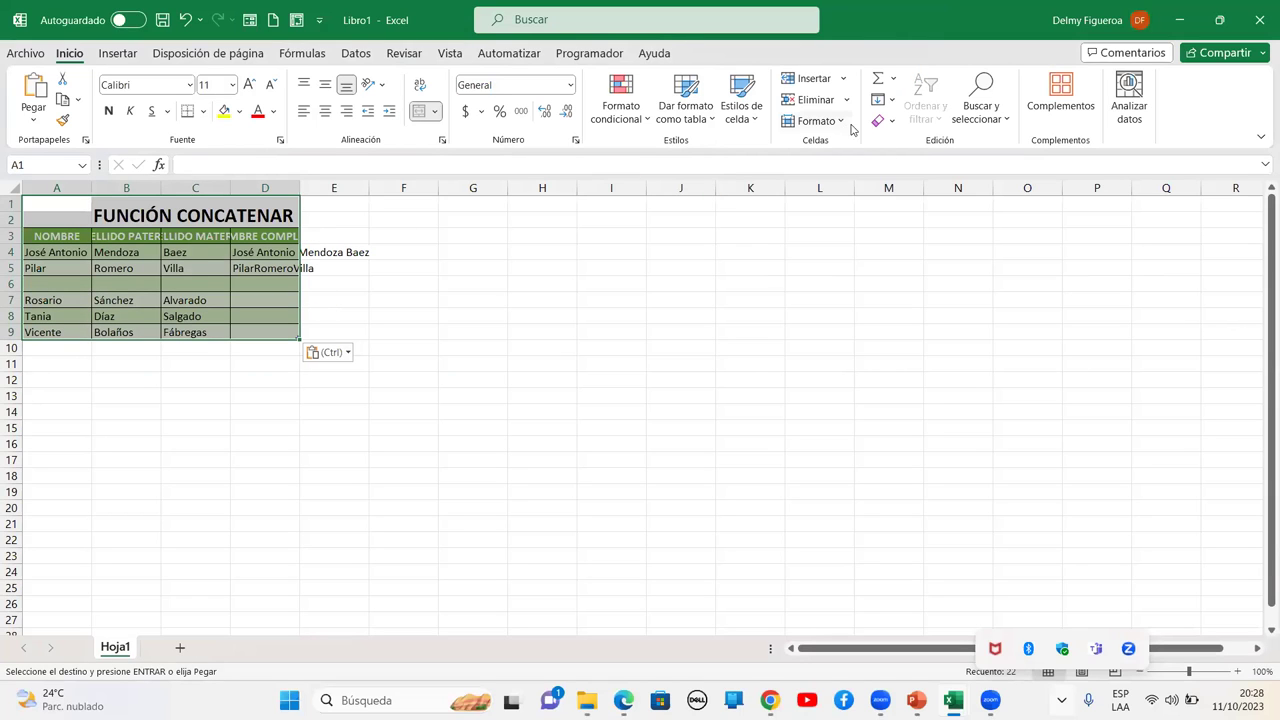
Auto-fit the table's column widths and zoom the sheet in to 120%
left_click(838, 121)
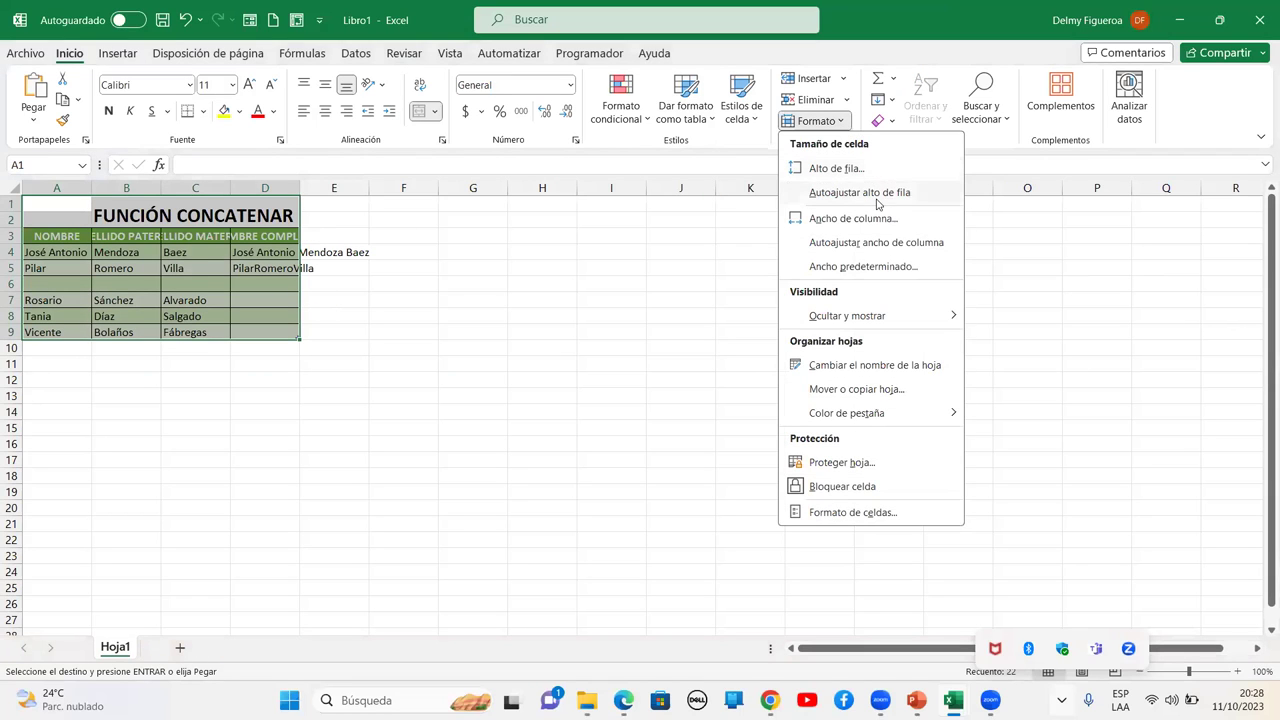
left_click(900, 243)
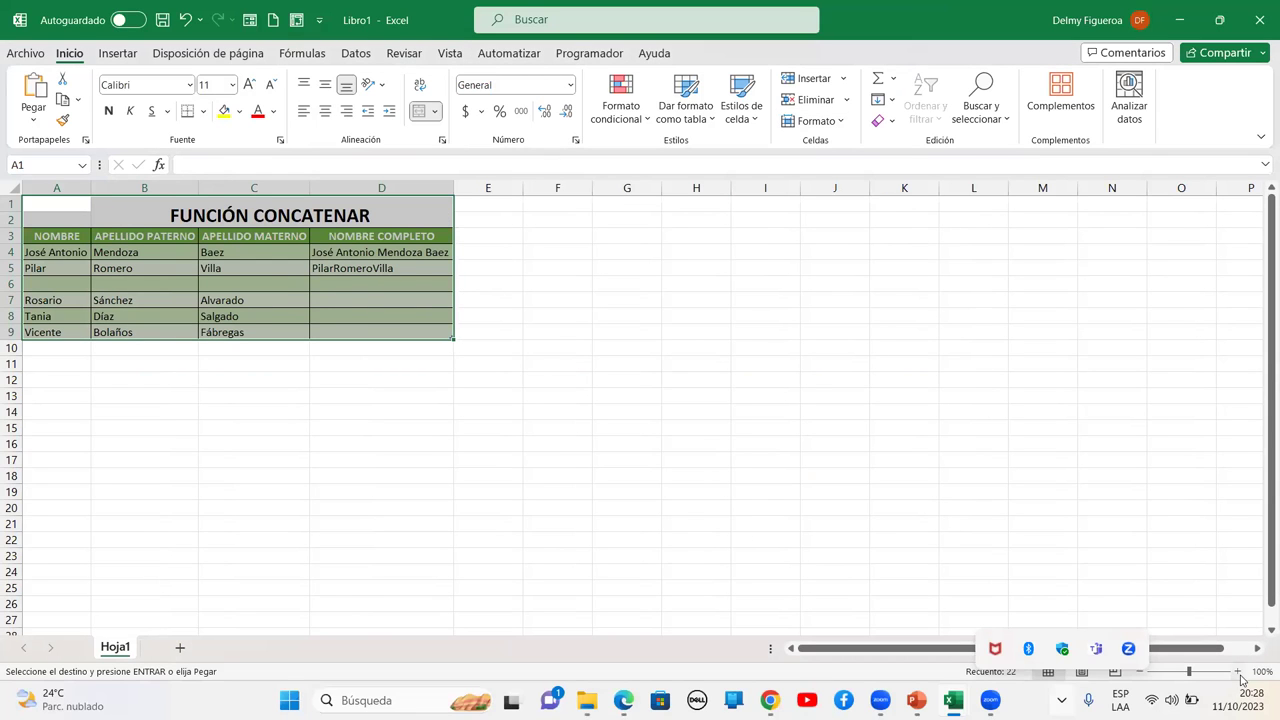
left_click(1238, 671)
left_click(1238, 671)
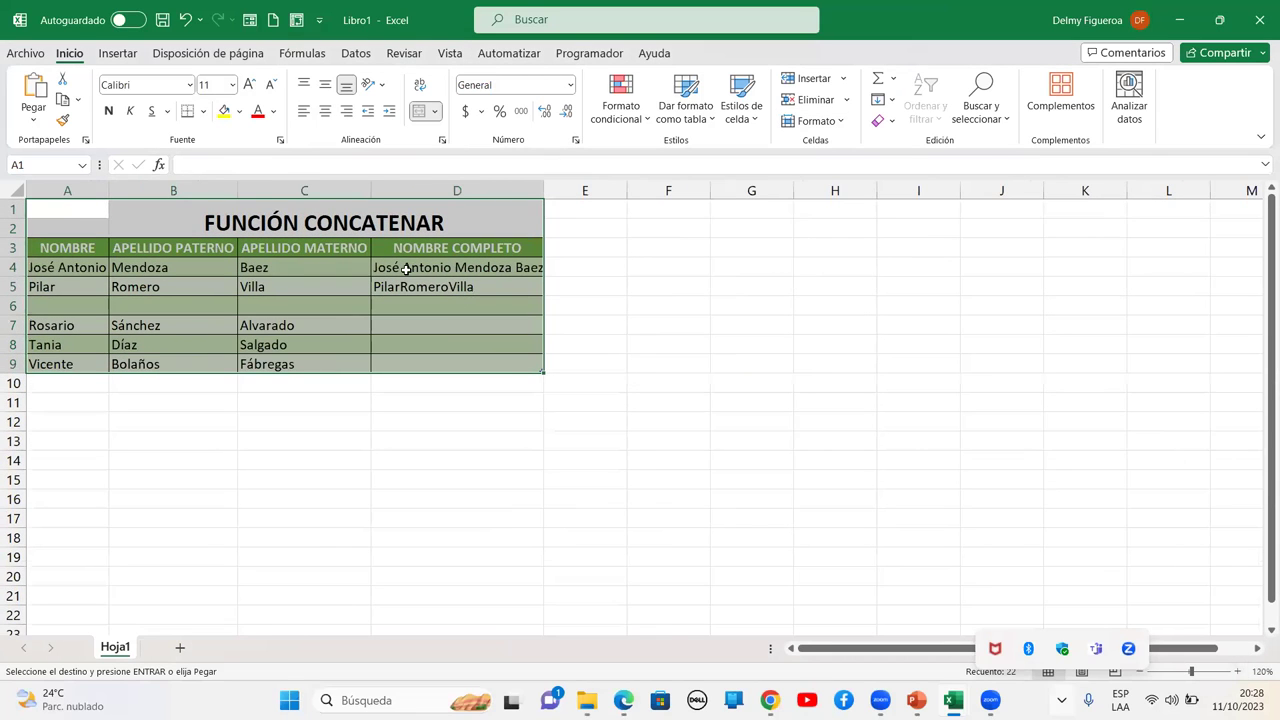
Enlarge the table text to 14 points and auto-fit columns A–D to the larger text
left_click(252, 86)
left_click(252, 86)
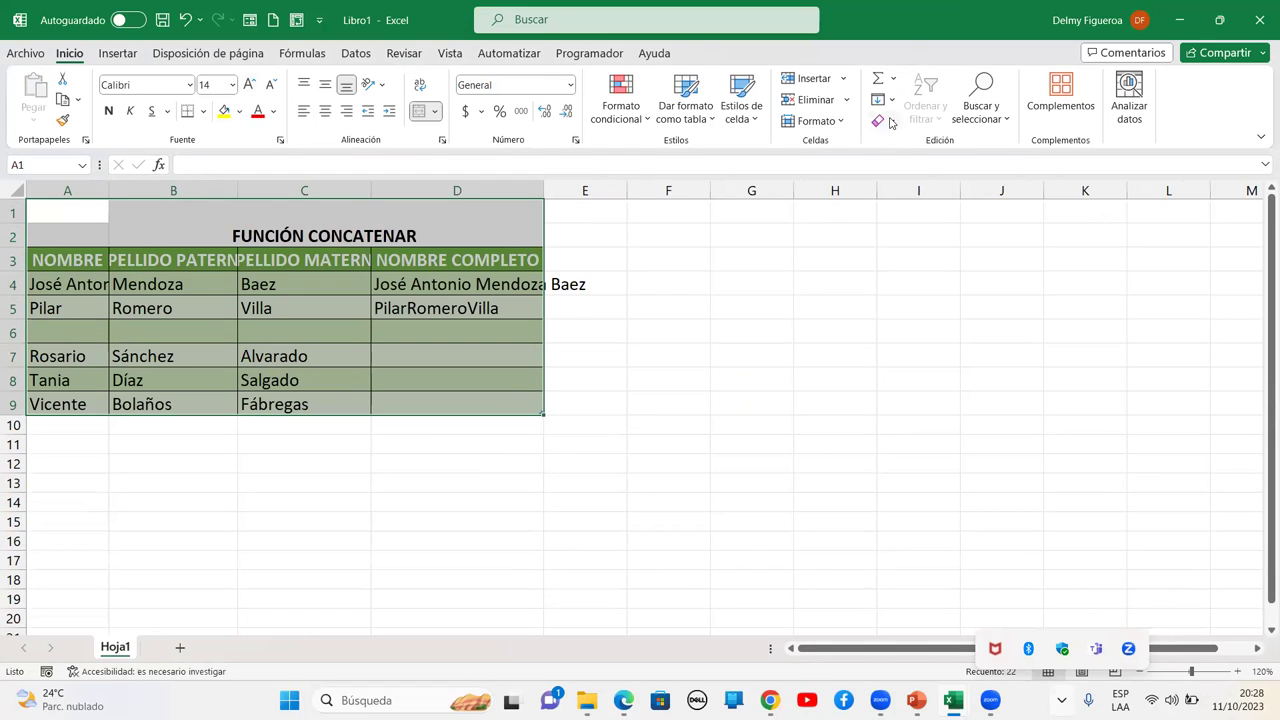
left_click(840, 121)
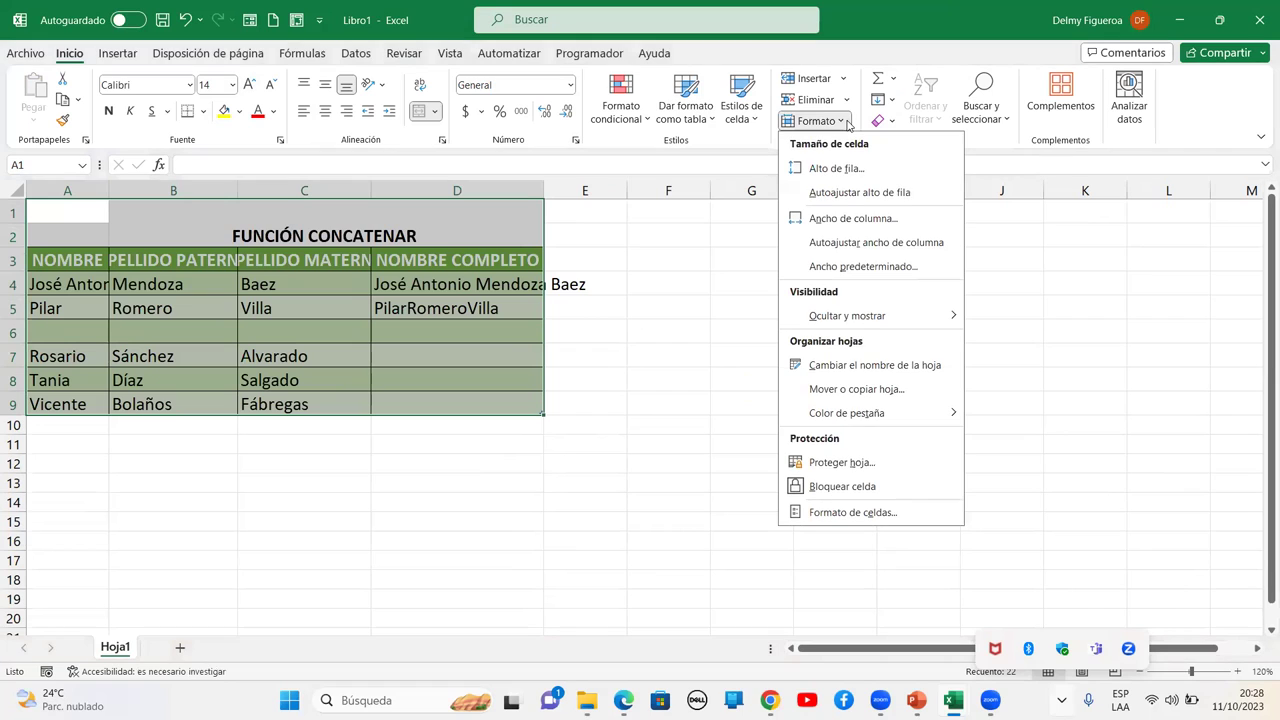
left_click(863, 248)
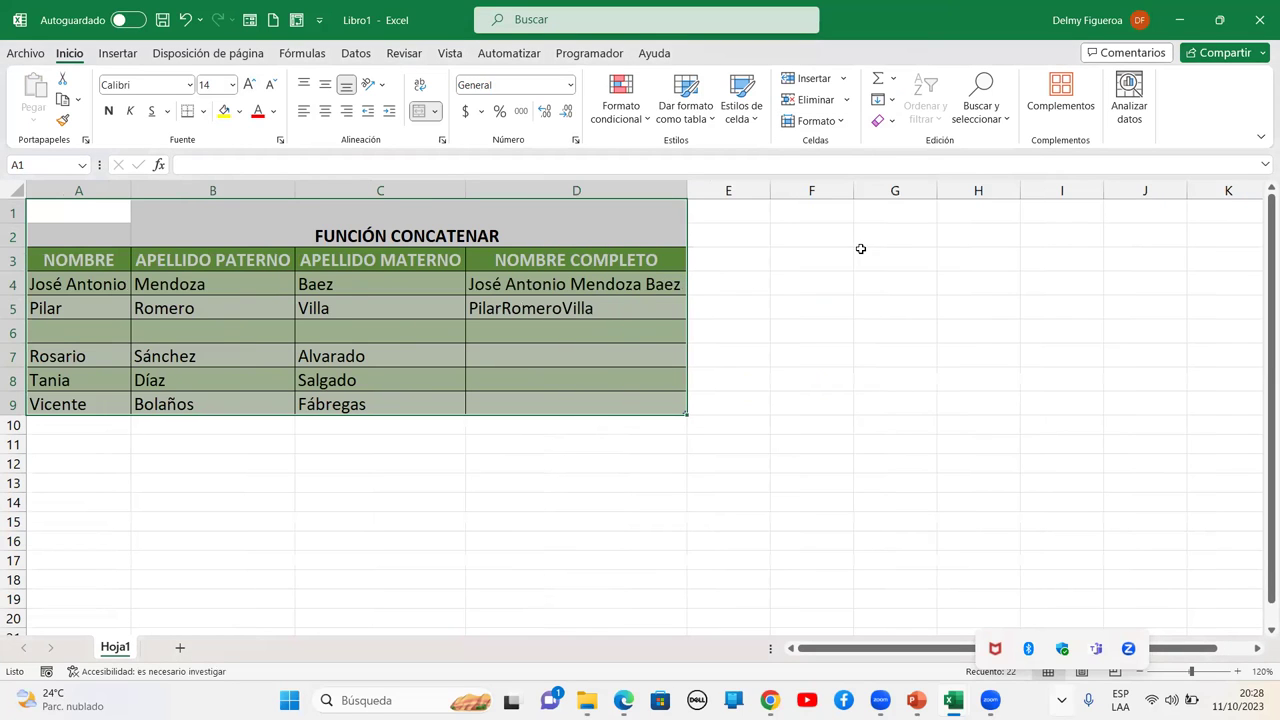
left_click(751, 307)
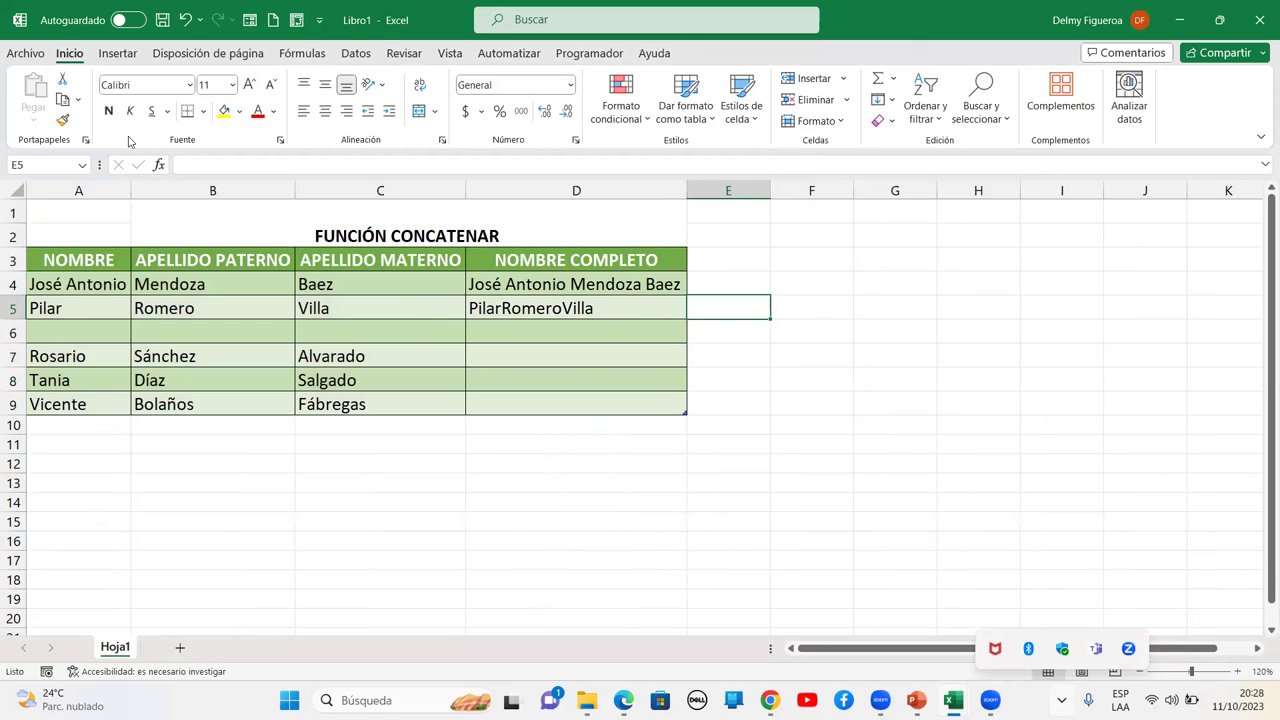
Show the review tools, inspect the D5 CONCATENAR formula, and select cell A6
left_click(403, 56)
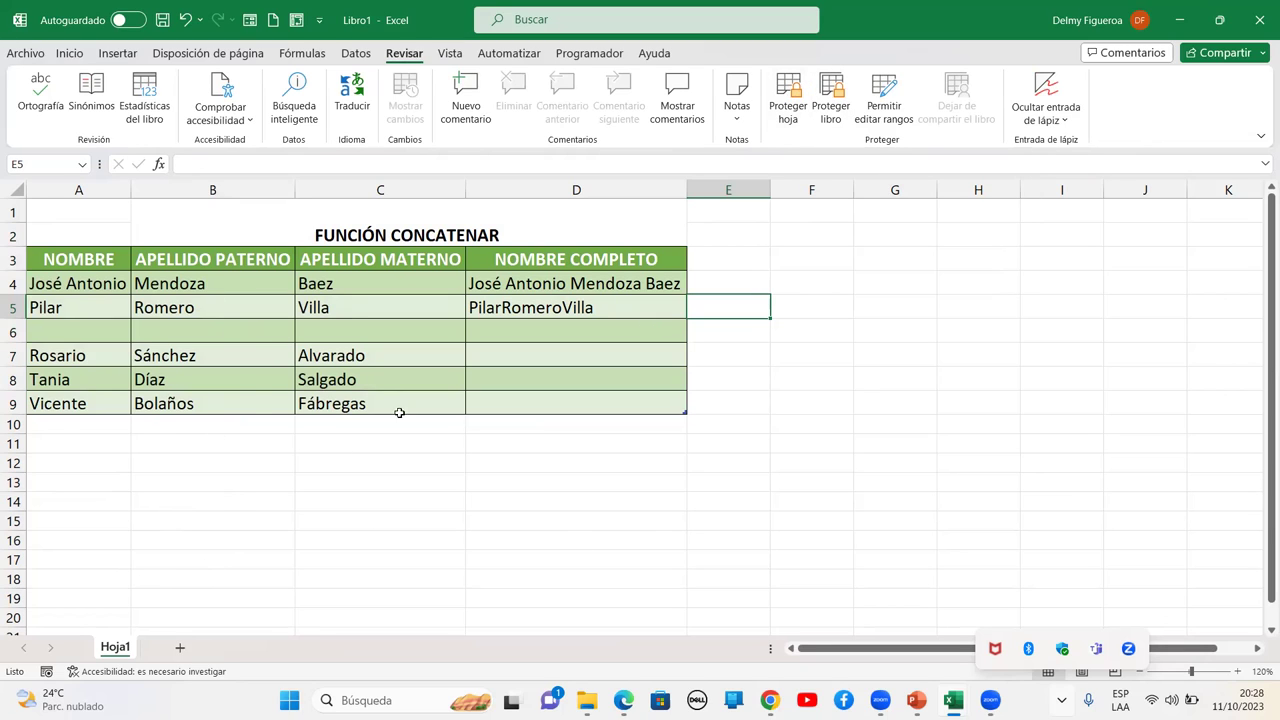
left_click(518, 327)
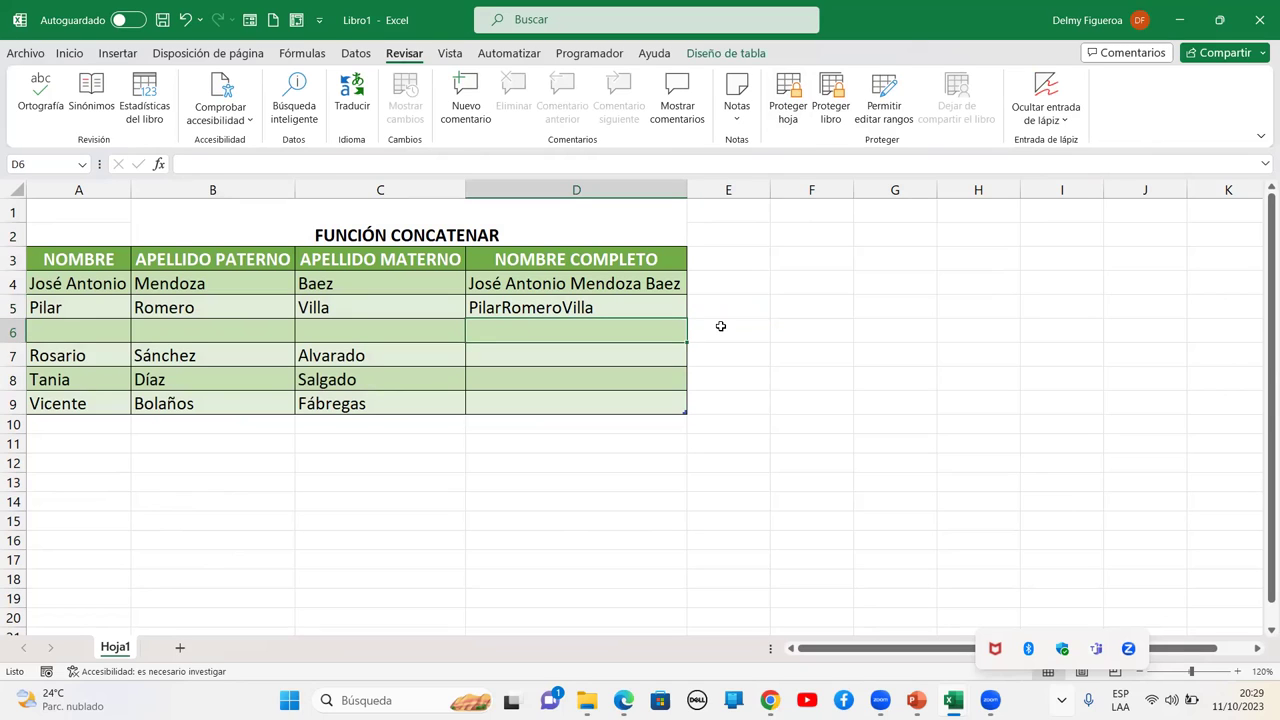
key("Up")
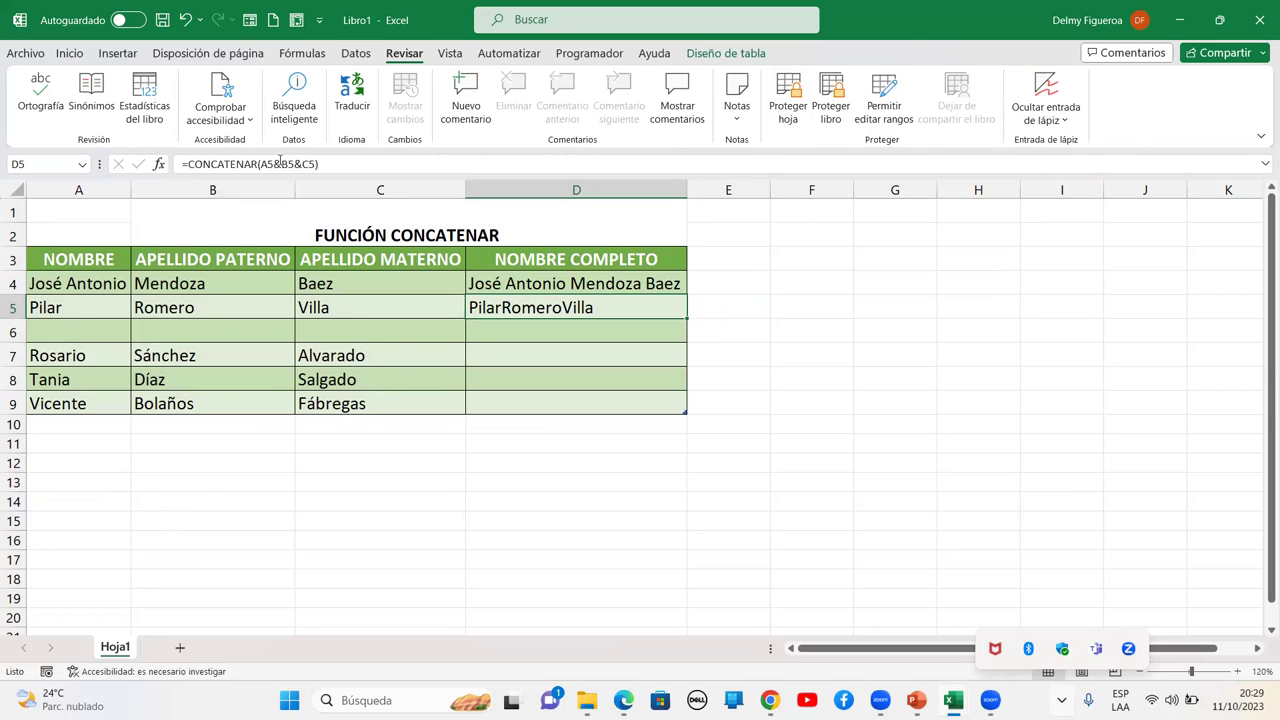
left_click(354, 340)
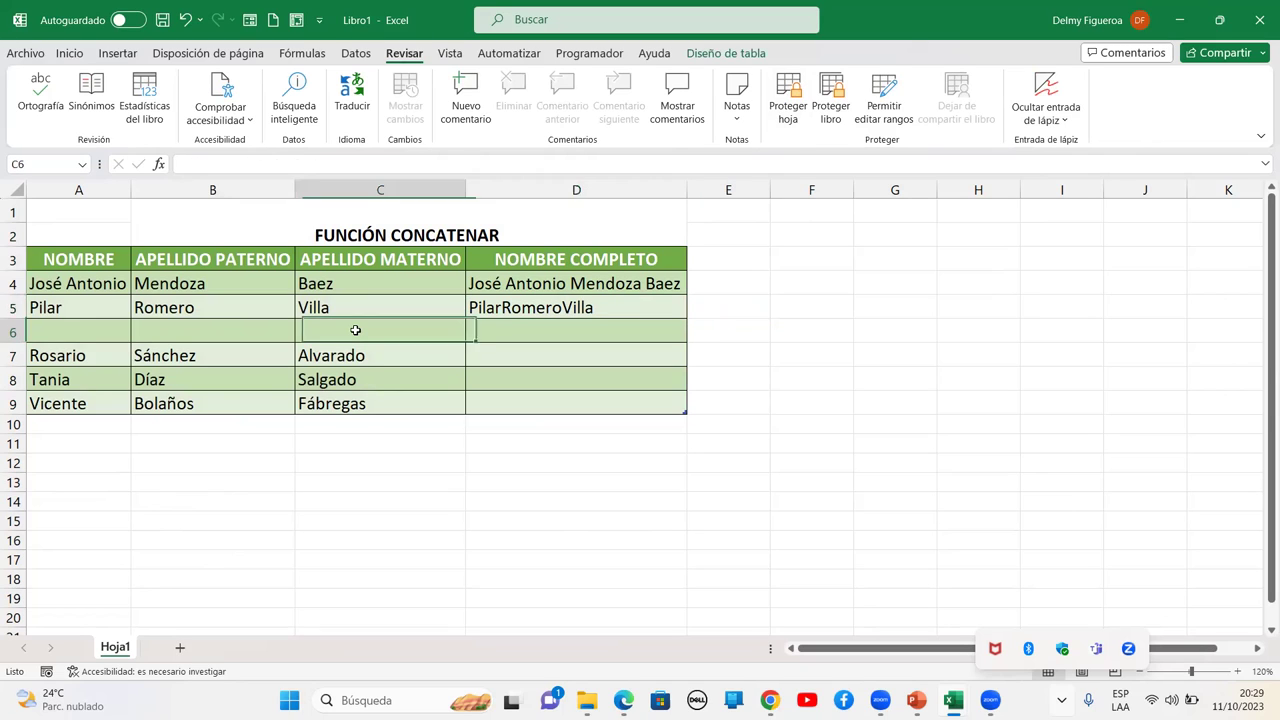
left_click(83, 331)
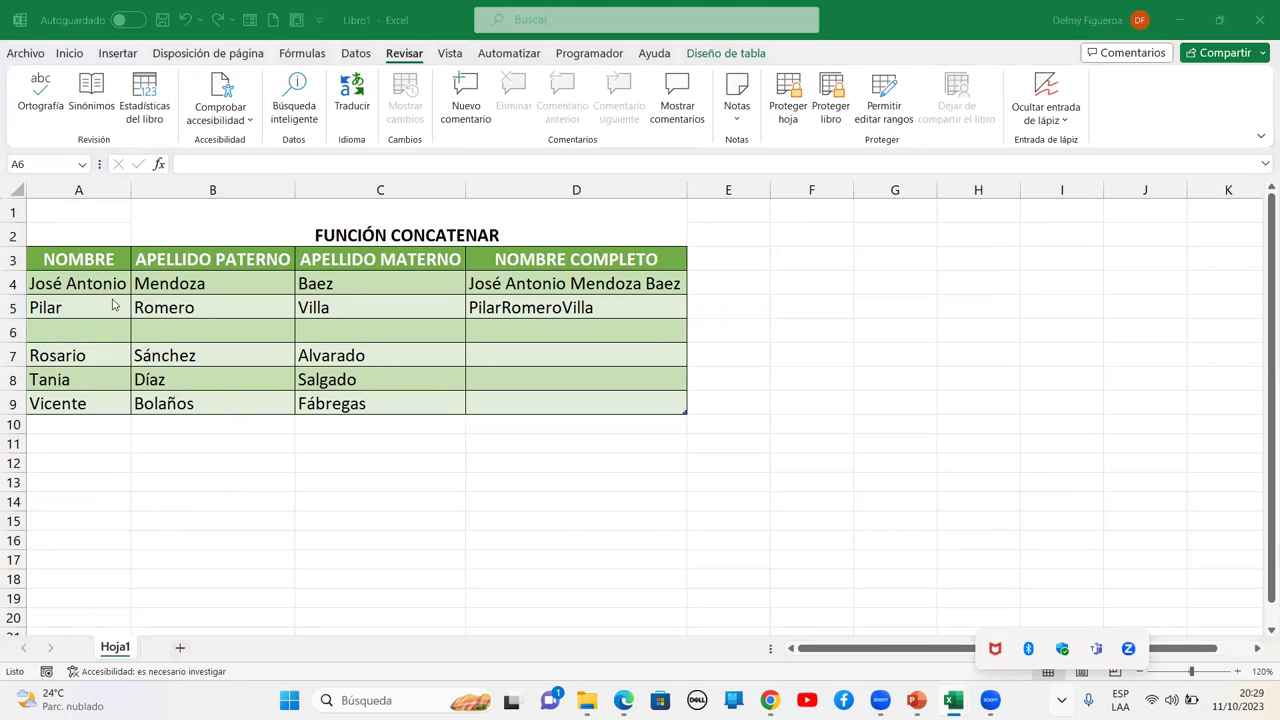
left_click(79, 322)
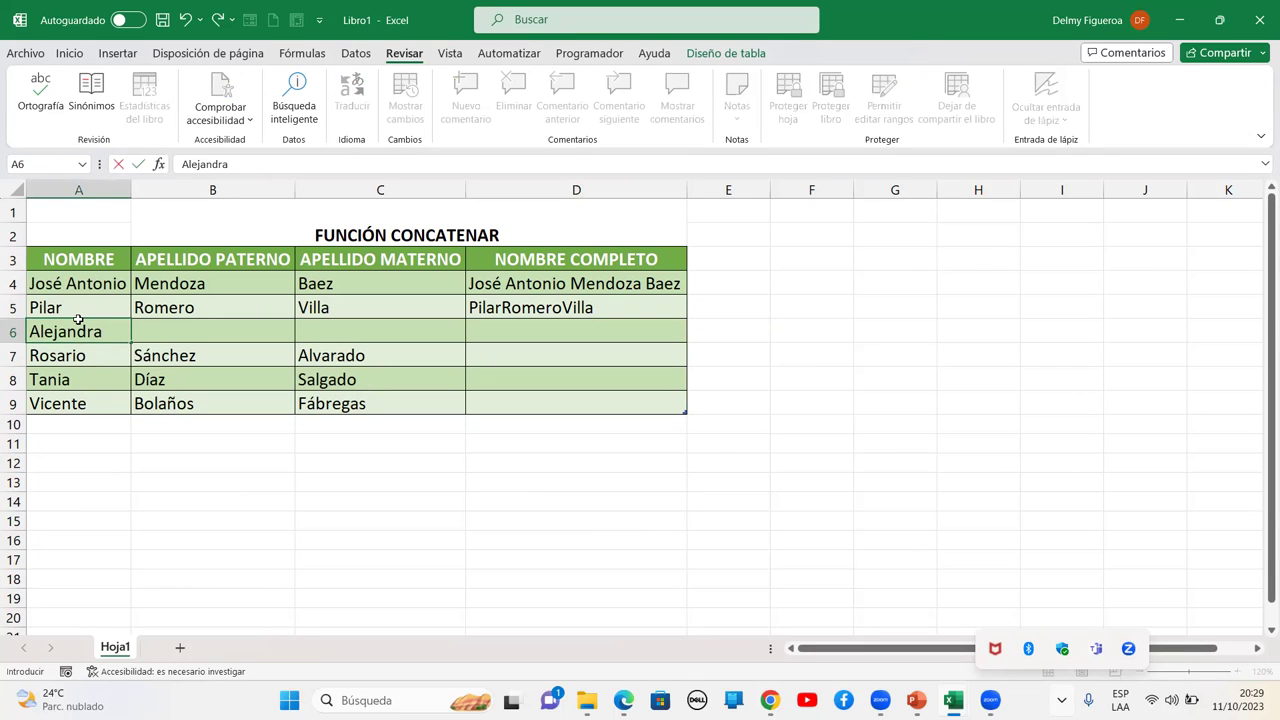
Enter a new first name and both surnames in row 6, cells A6:C6
key("Tab")
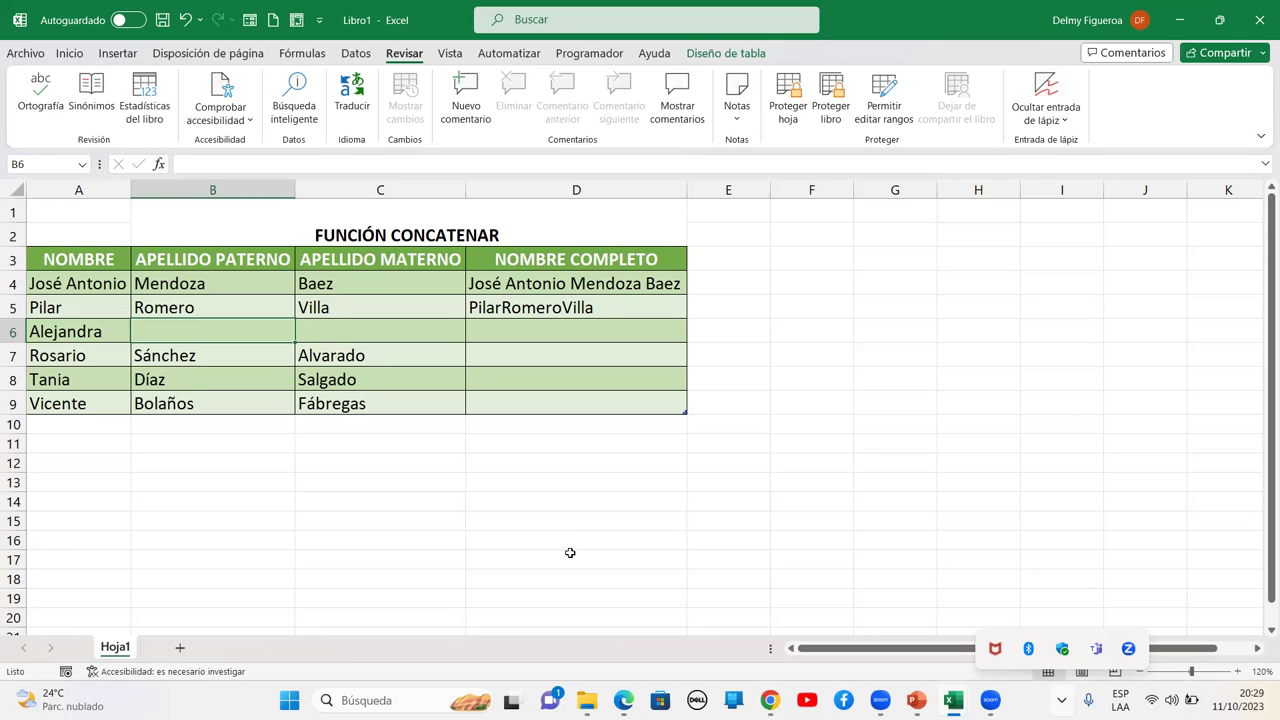
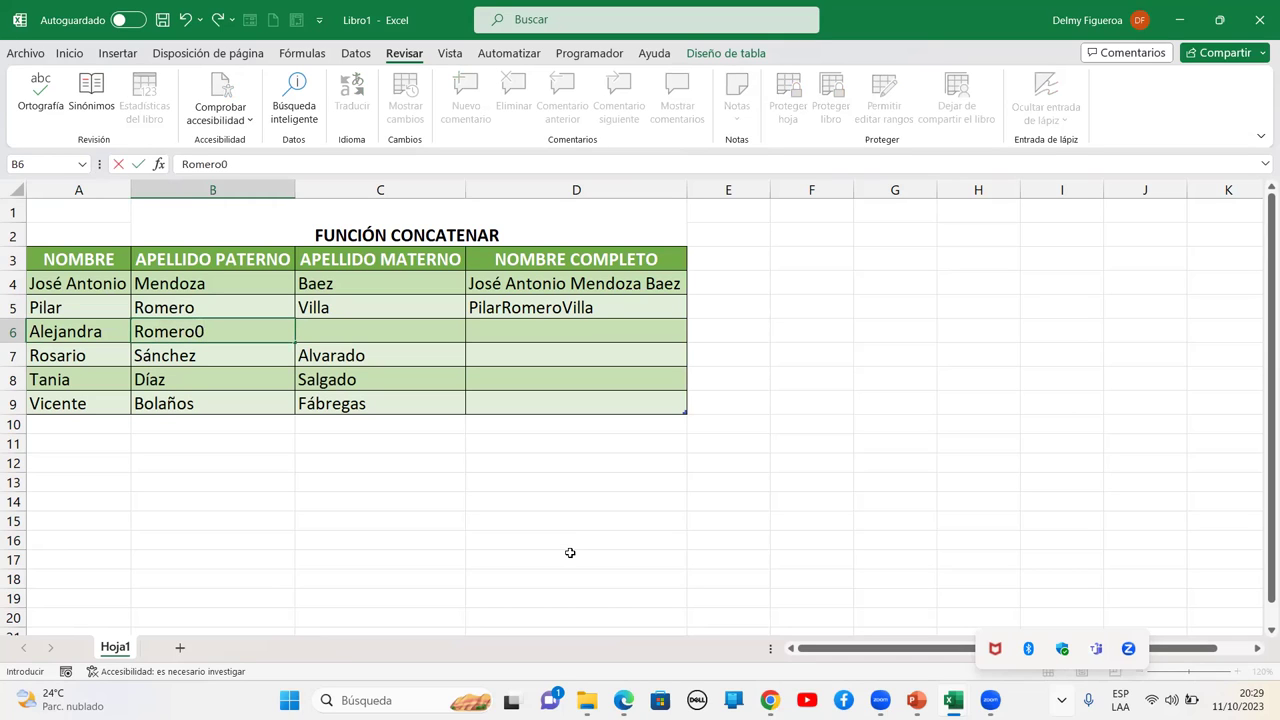
key("Return")
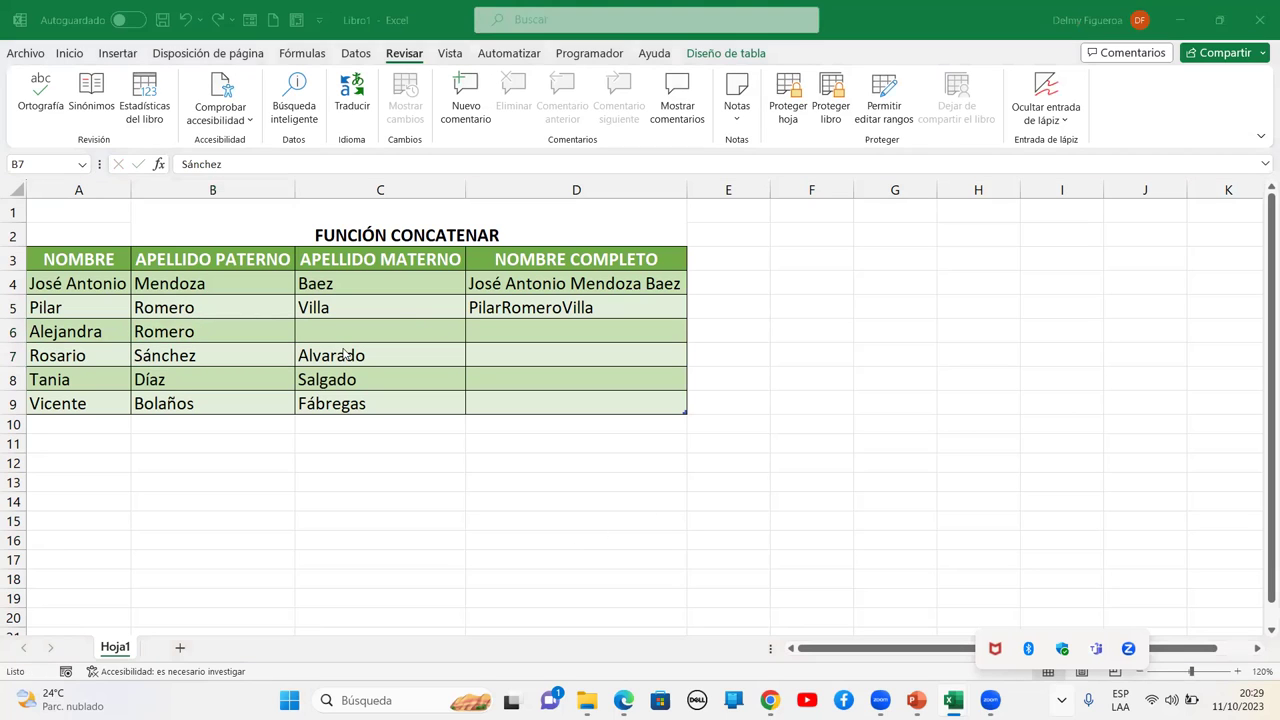
left_click(449, 330)
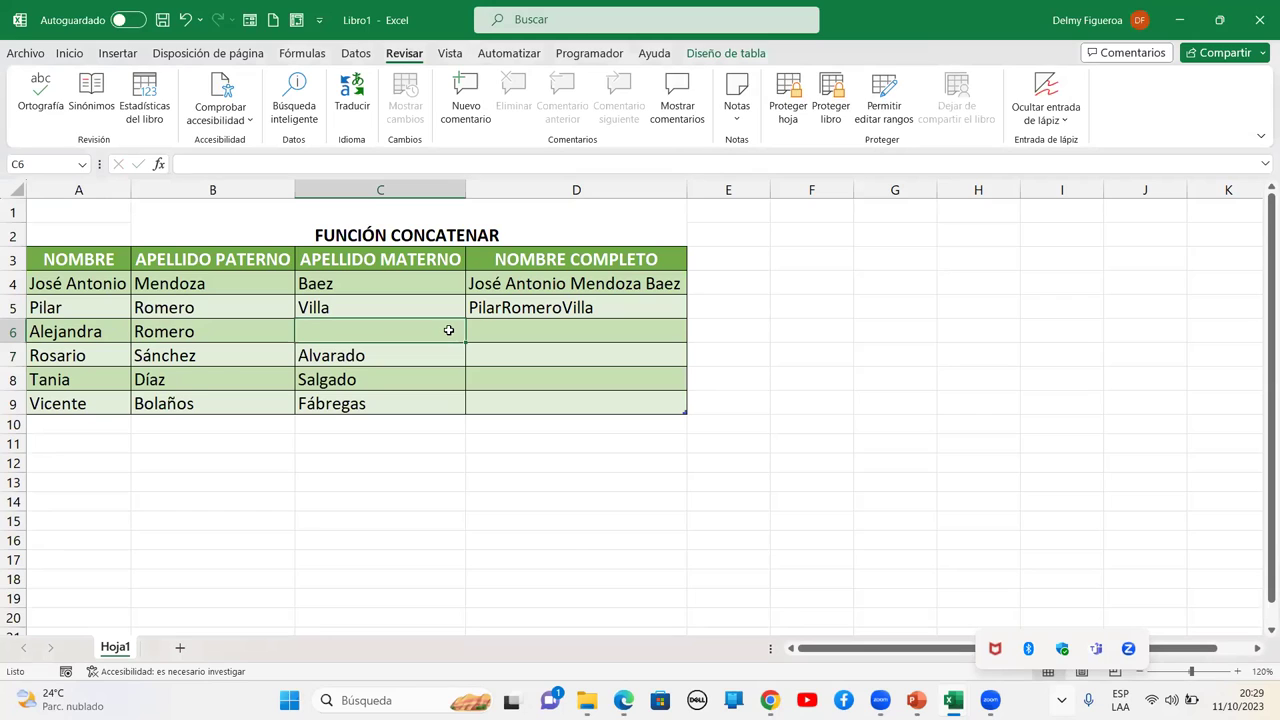
type("Romero")
key("Tab")
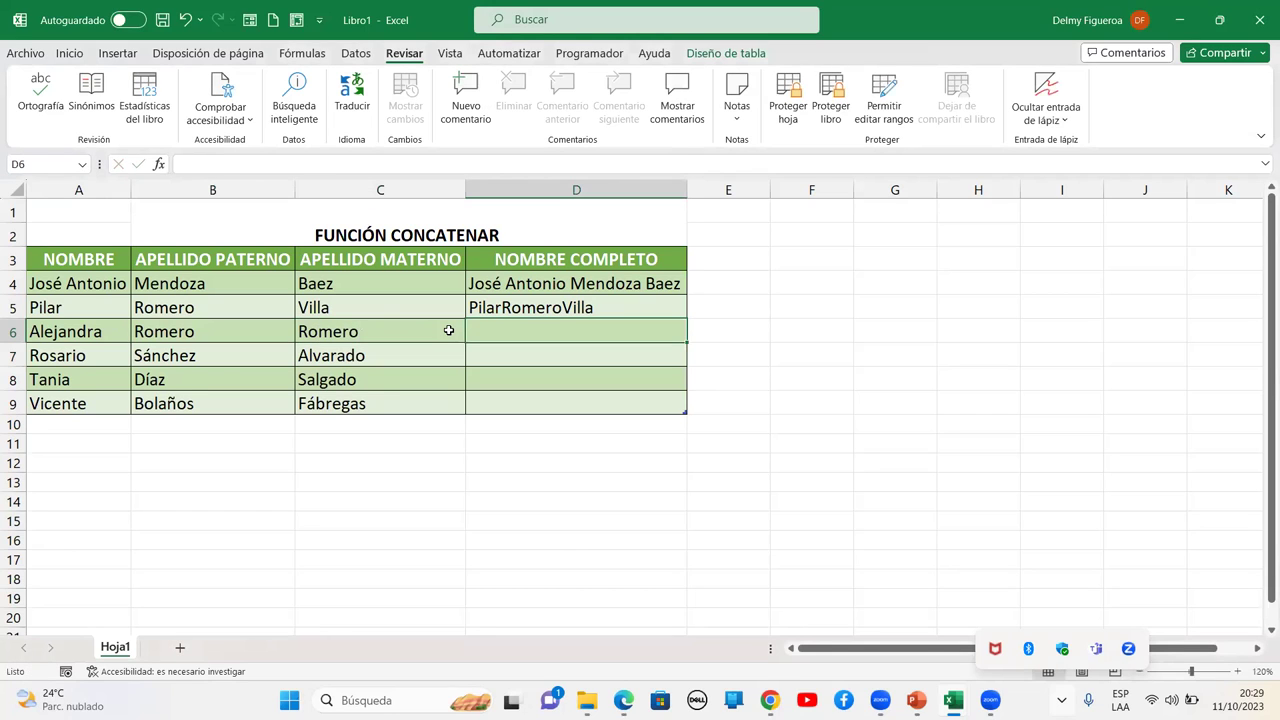
Copy the D5 concatenation formula down into D6:D9
key("Up")
key("ctrl+c")
key("Down")
key("shift+Down")
key("shift+Down")
key("shift+Down")
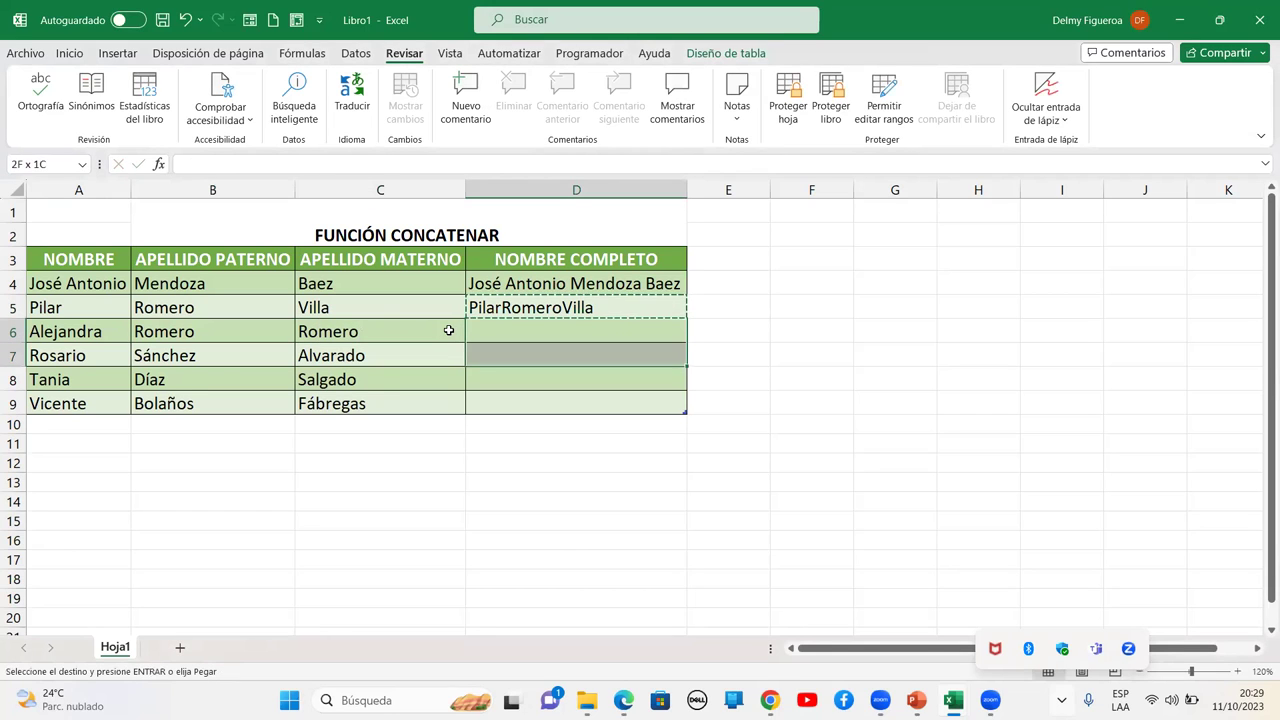
key("Return")
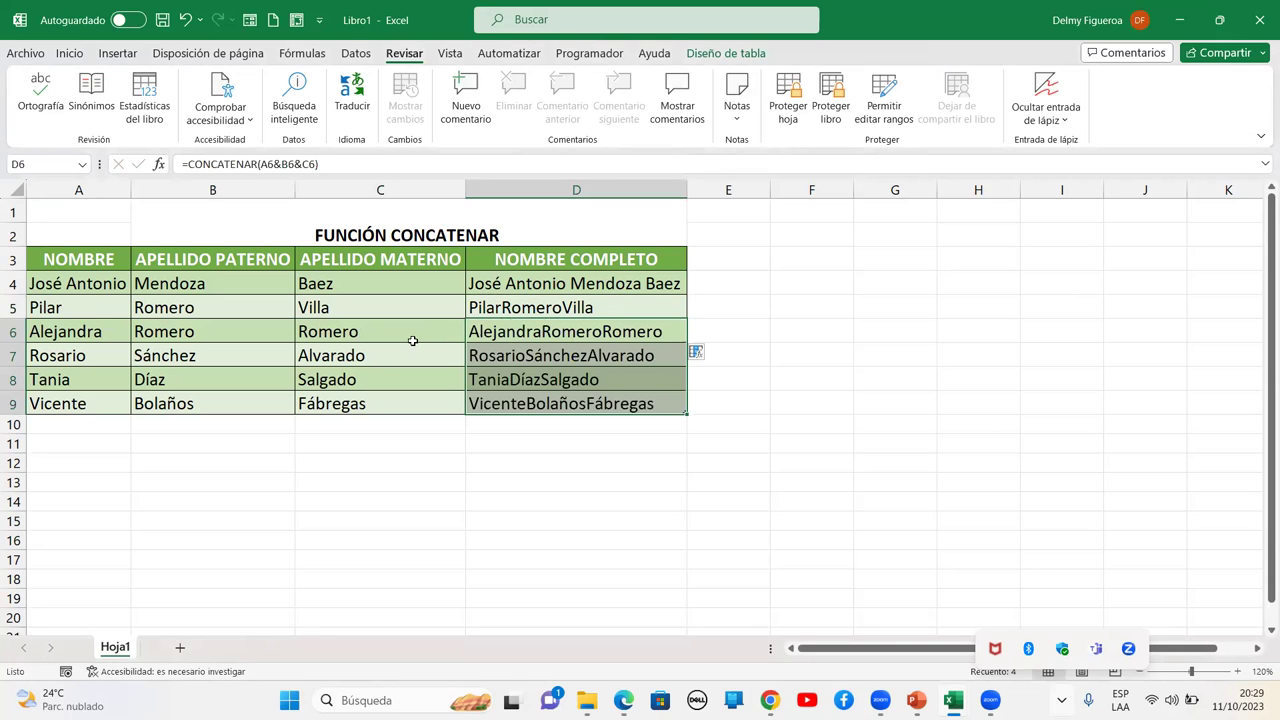
left_click(567, 422)
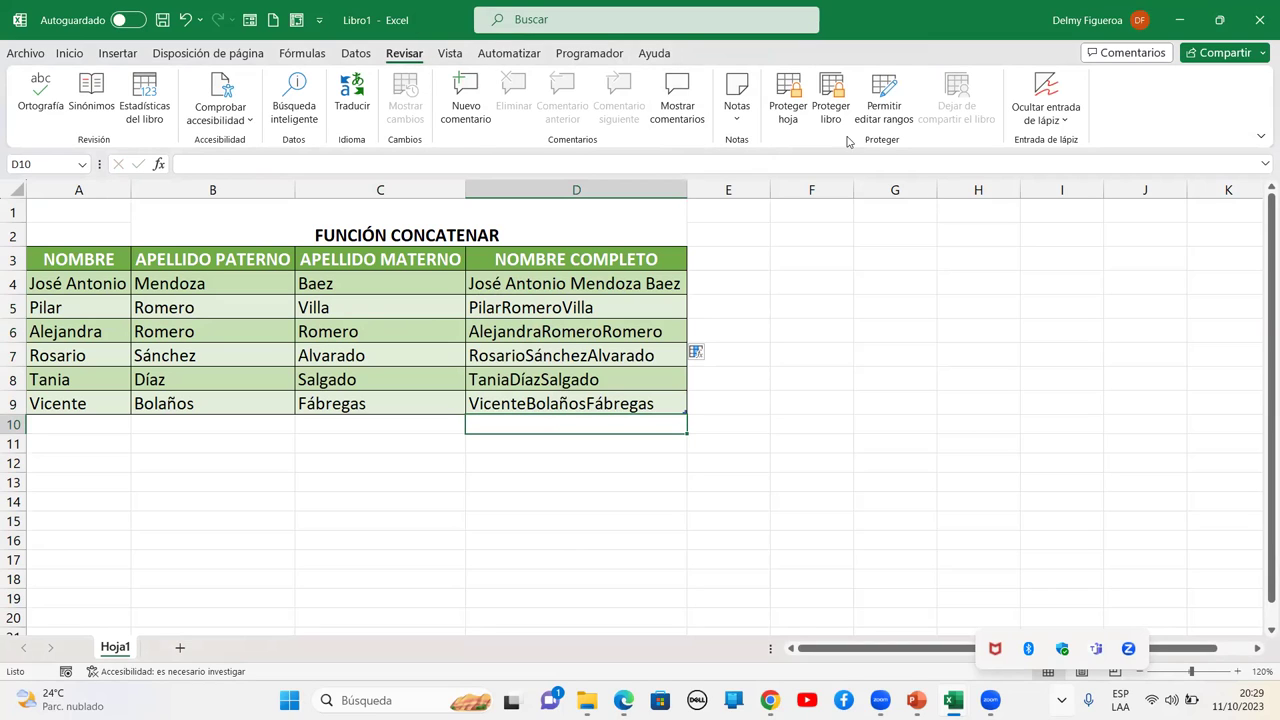
Protect Hoja1 with no password, allowing only selection of locked and unlocked cells
left_click(789, 112)
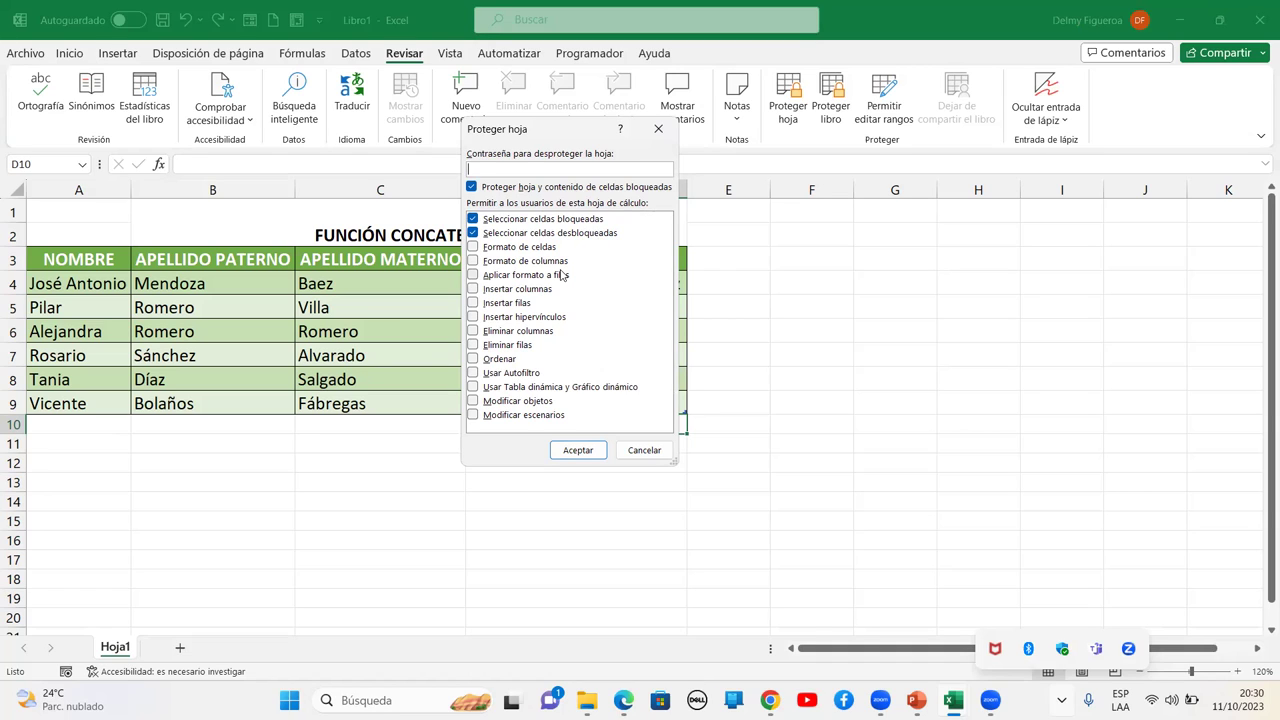
left_click(576, 450)
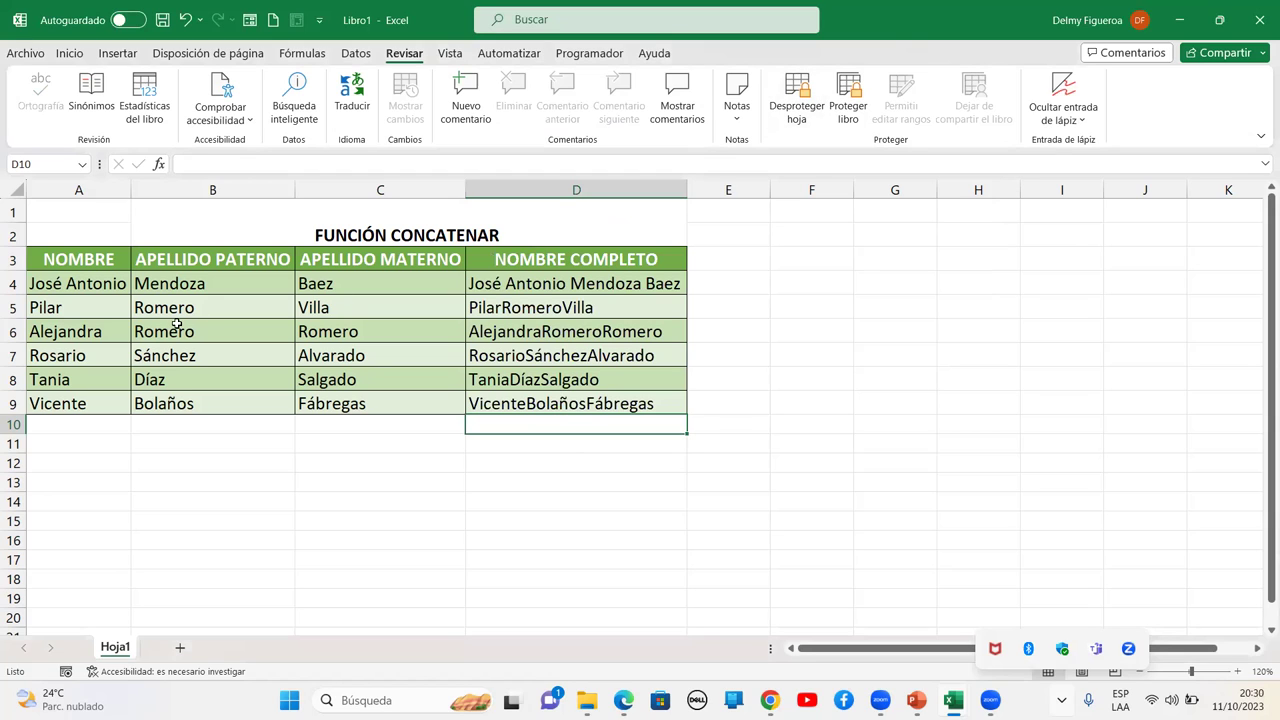
Check which row 6 and column C actions remain available on the protected sheet
left_click_drag(225, 285, 409, 375)
left_click(390, 426)
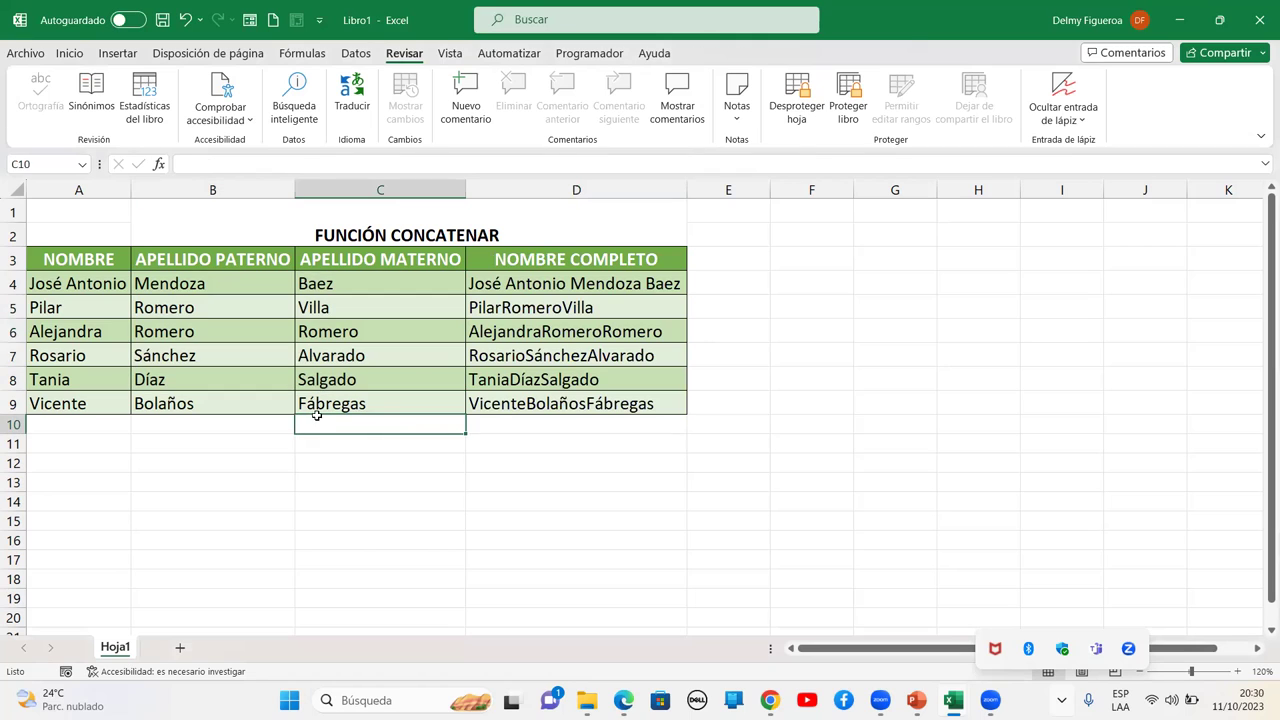
left_click(12, 331)
right_click(12, 331)
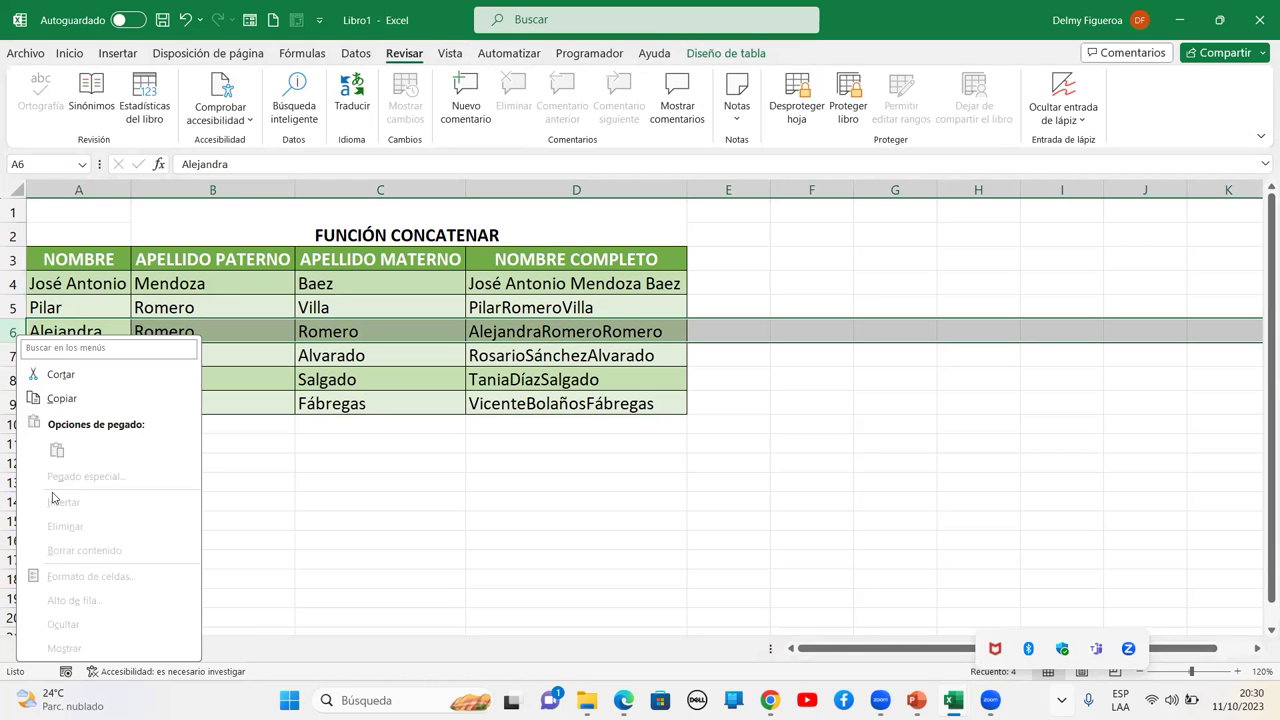
left_click(339, 487)
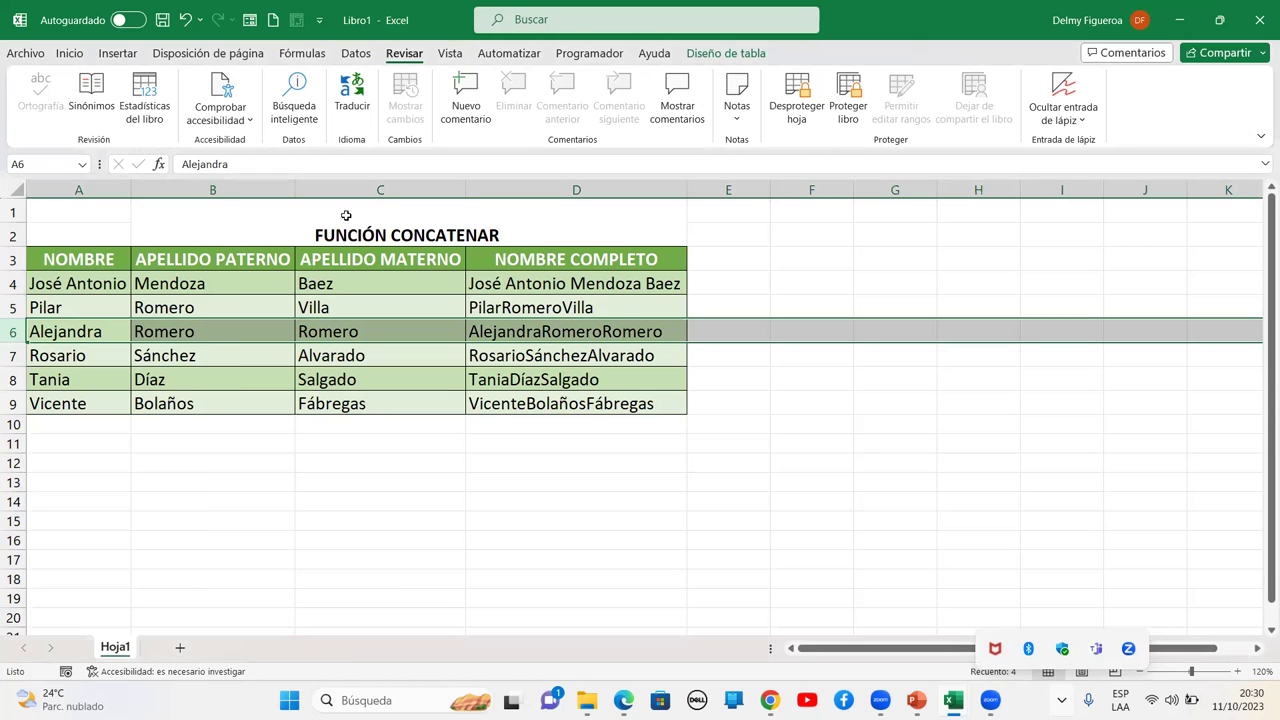
left_click(365, 190)
right_click(365, 193)
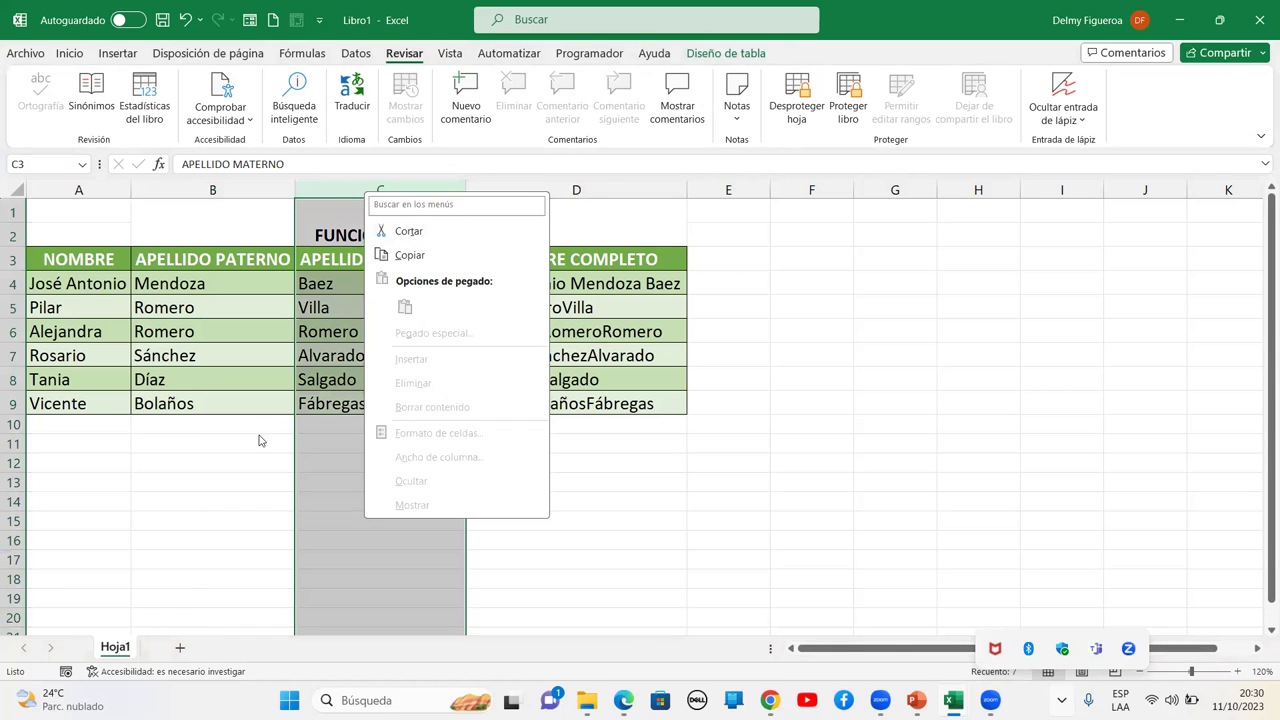
key("Escape")
Inspect the title cell's font and size lists, keeping size 14 unchanged
left_click(370, 231)
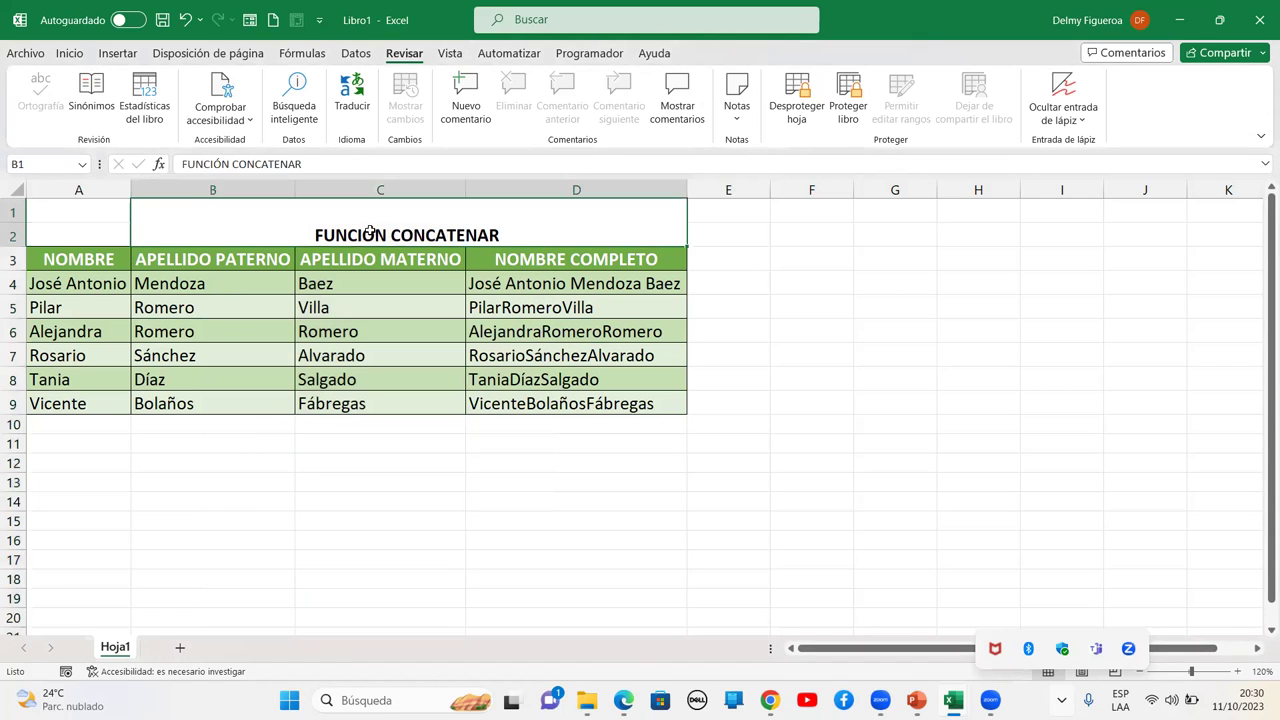
left_click(69, 53)
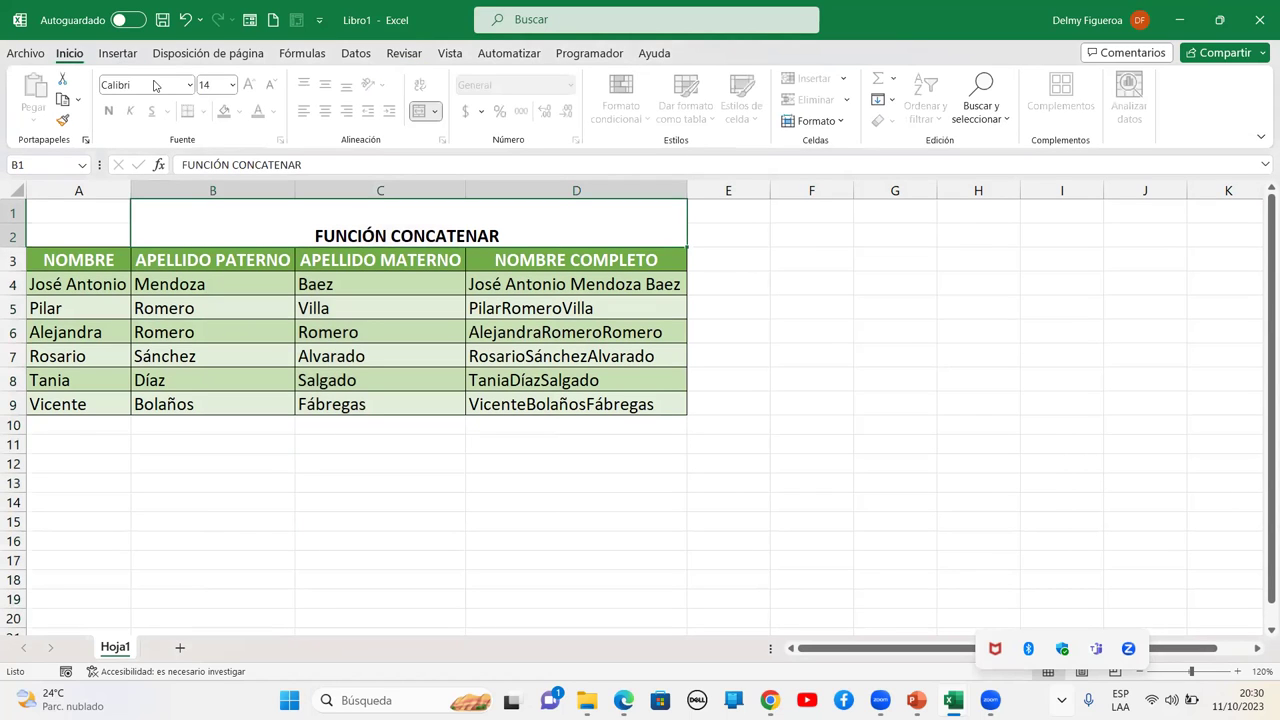
left_click(188, 85)
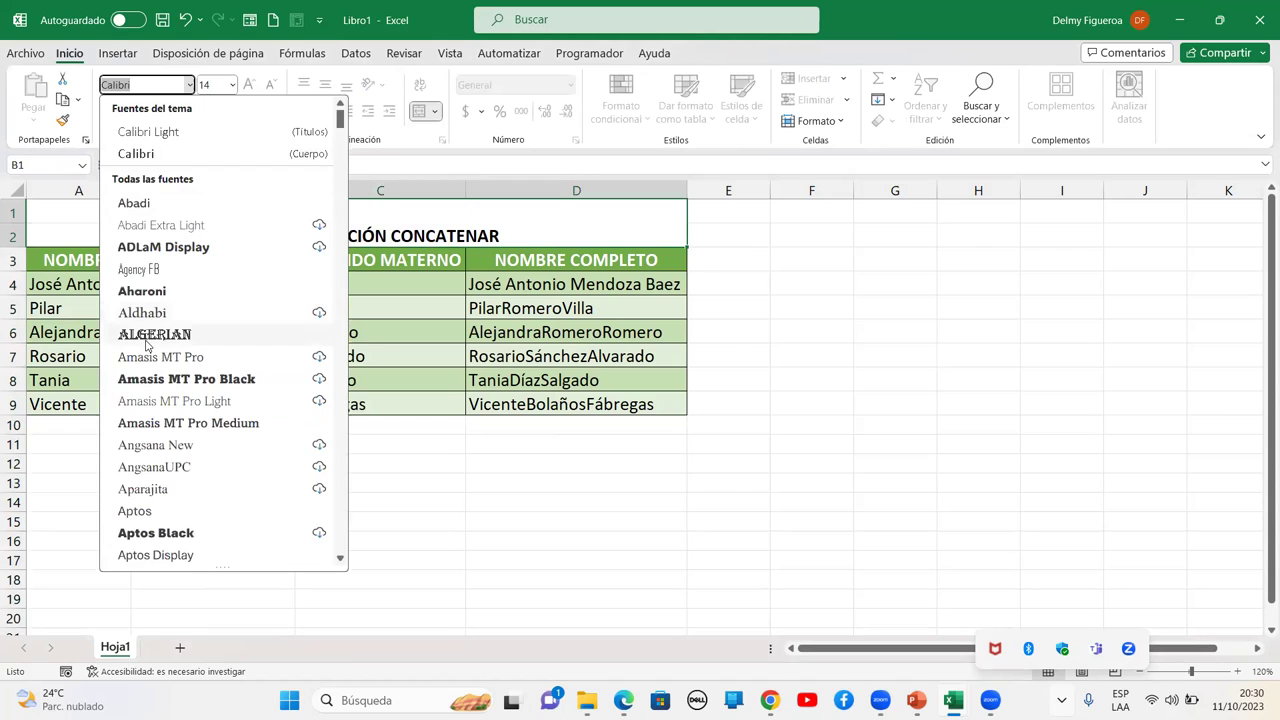
key("Escape")
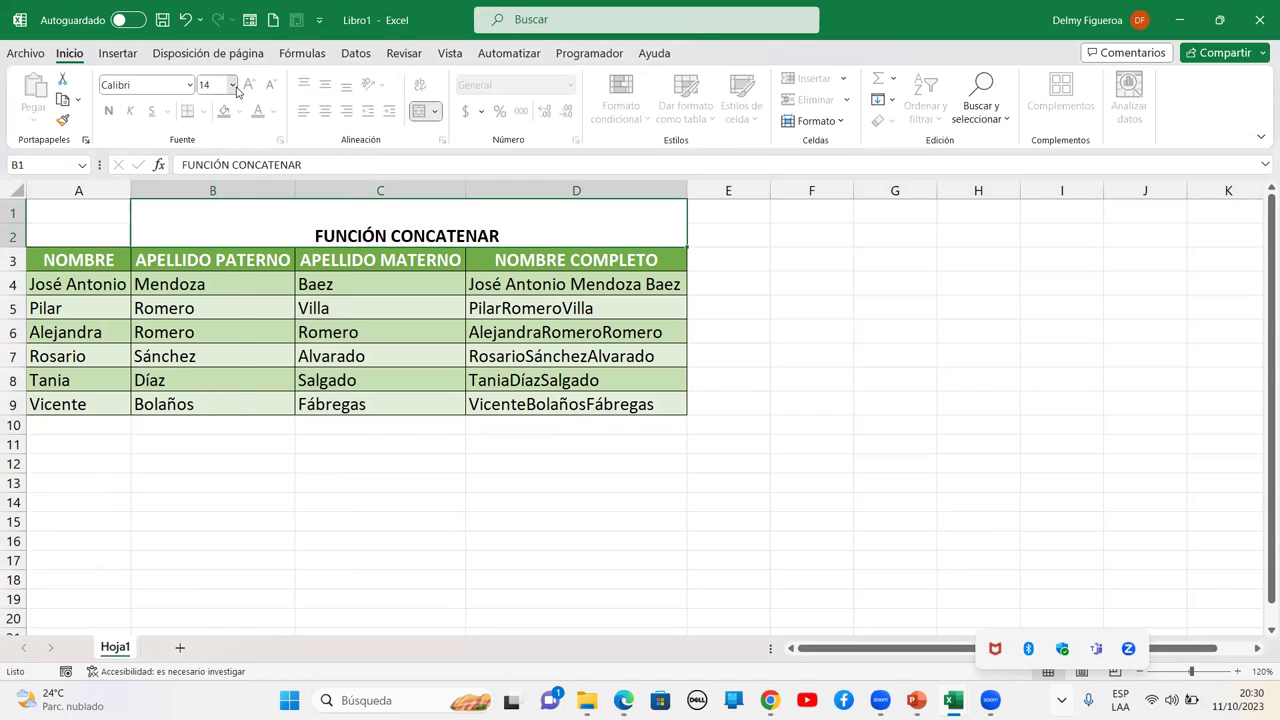
left_click(232, 85)
left_click(370, 217)
Check cell C7's shortcut options, then return to the review and protection tools
left_click(355, 362)
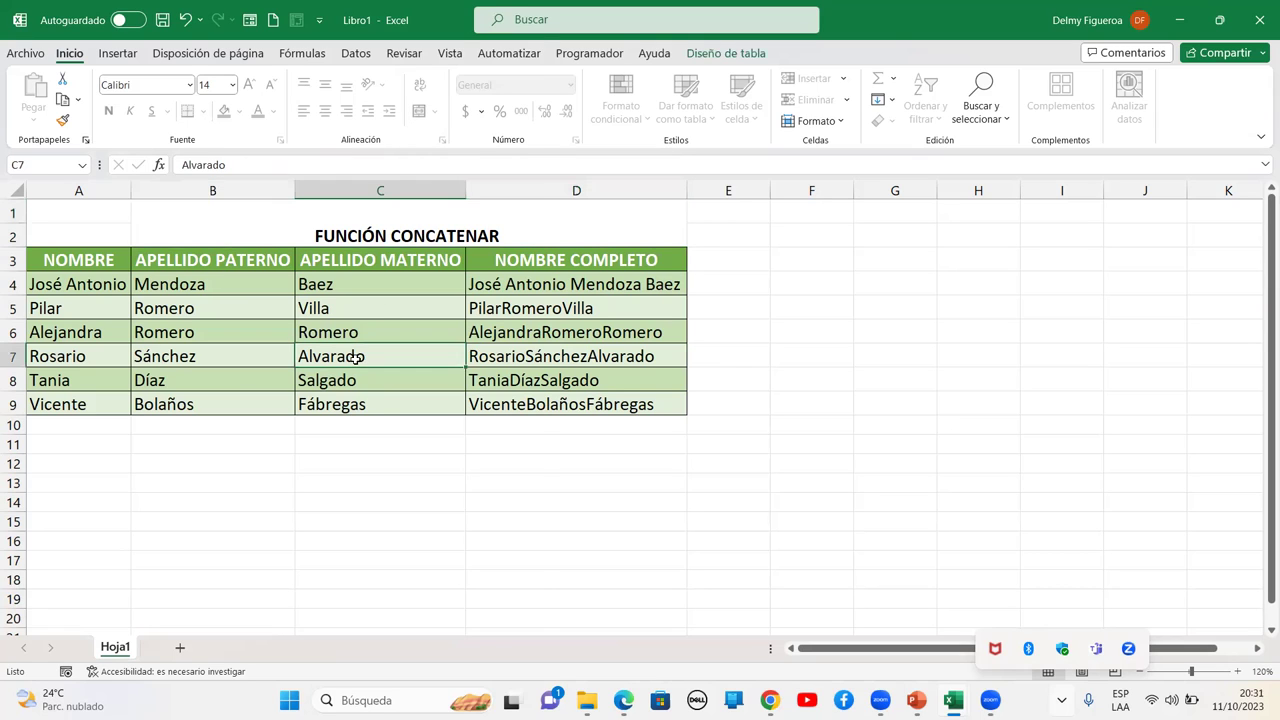
right_click(355, 364)
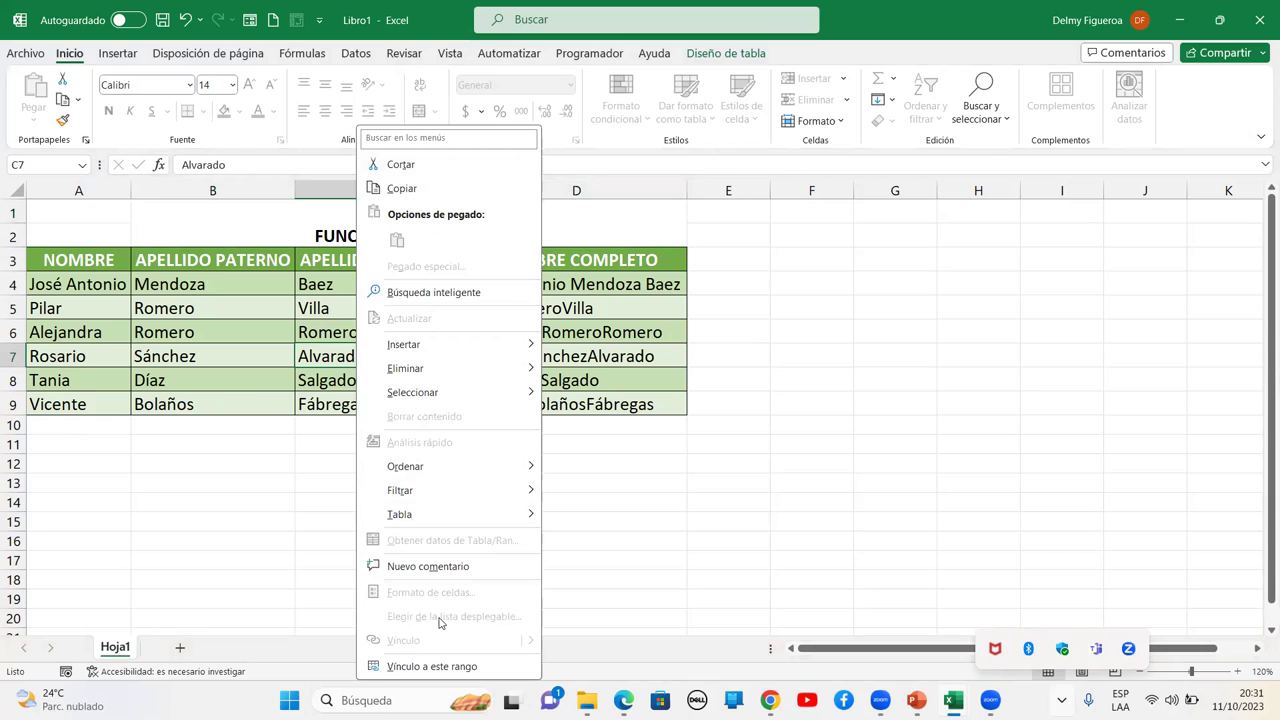
key("Escape")
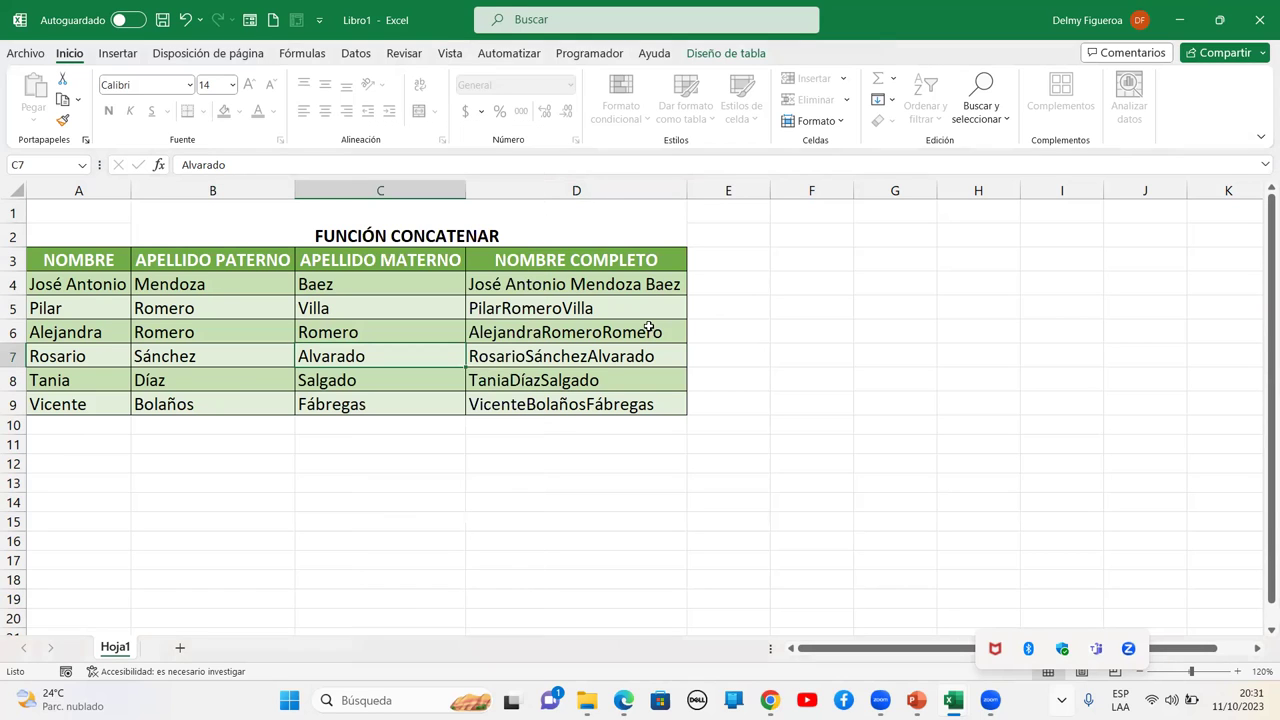
left_click(403, 55)
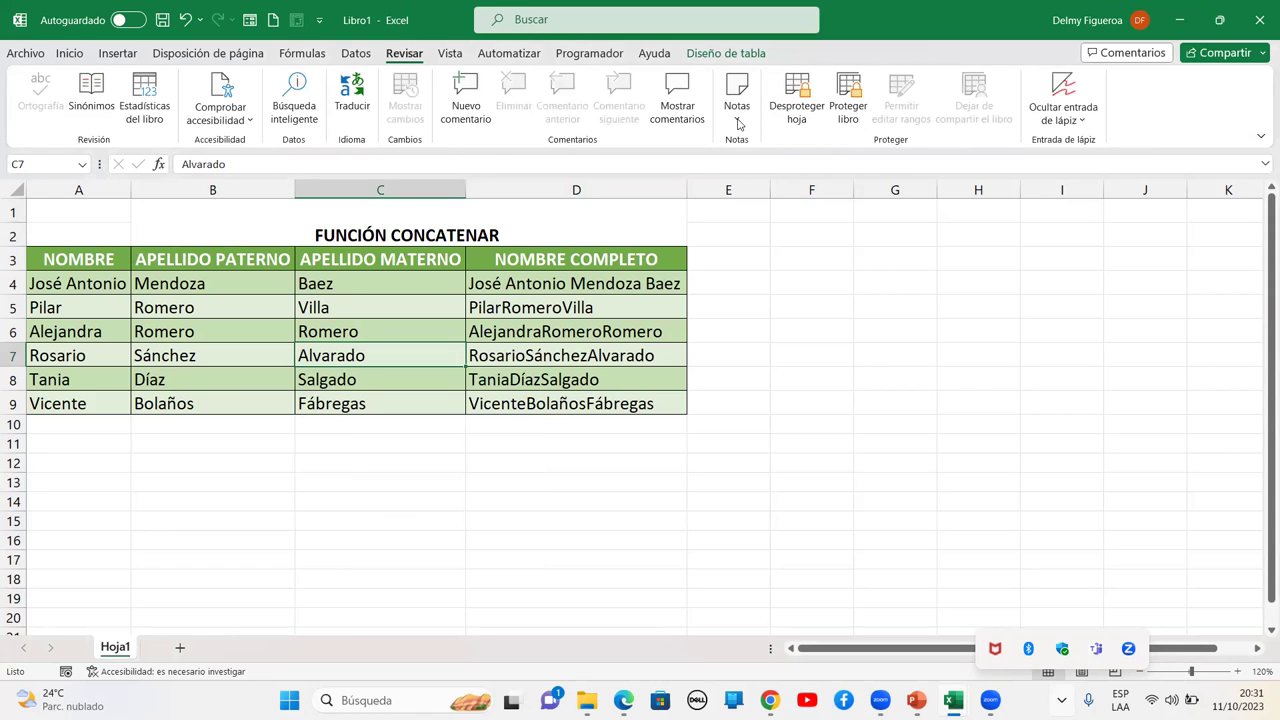
Unprotect the sheet, test typing 2 in E9 and cancel it, then open Proteger libro
left_click(797, 113)
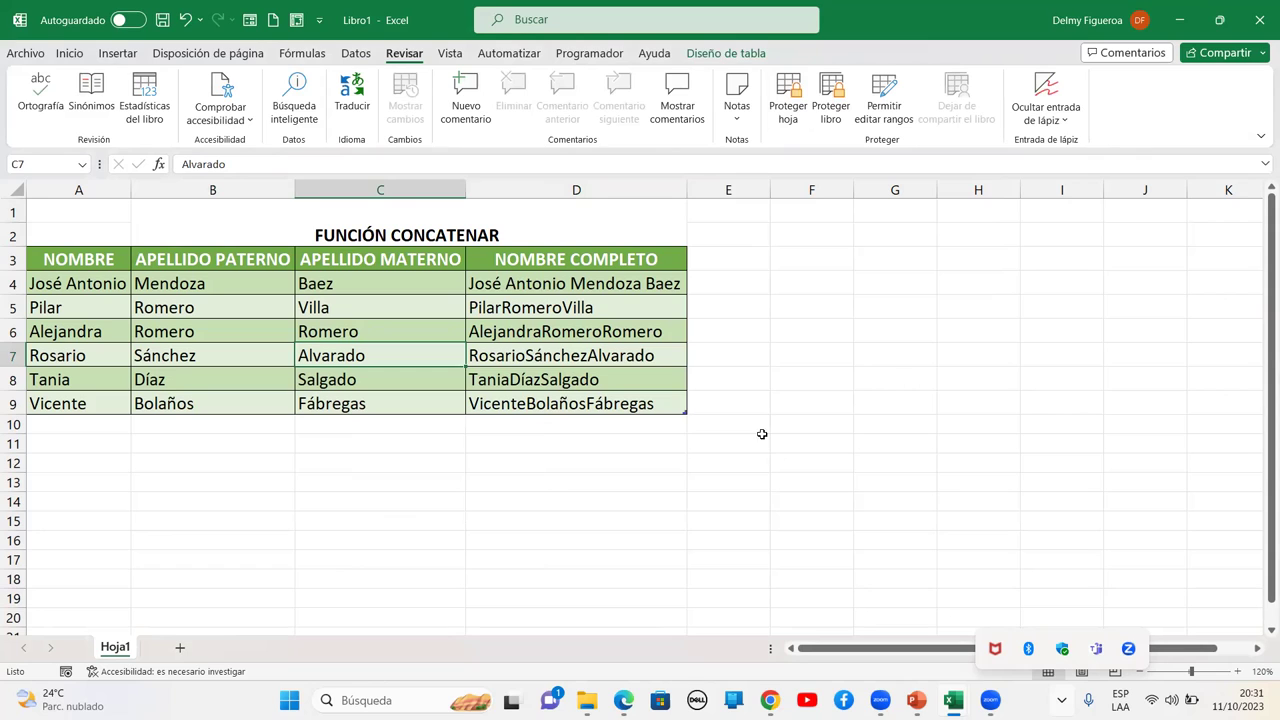
left_click(746, 399)
type("2")
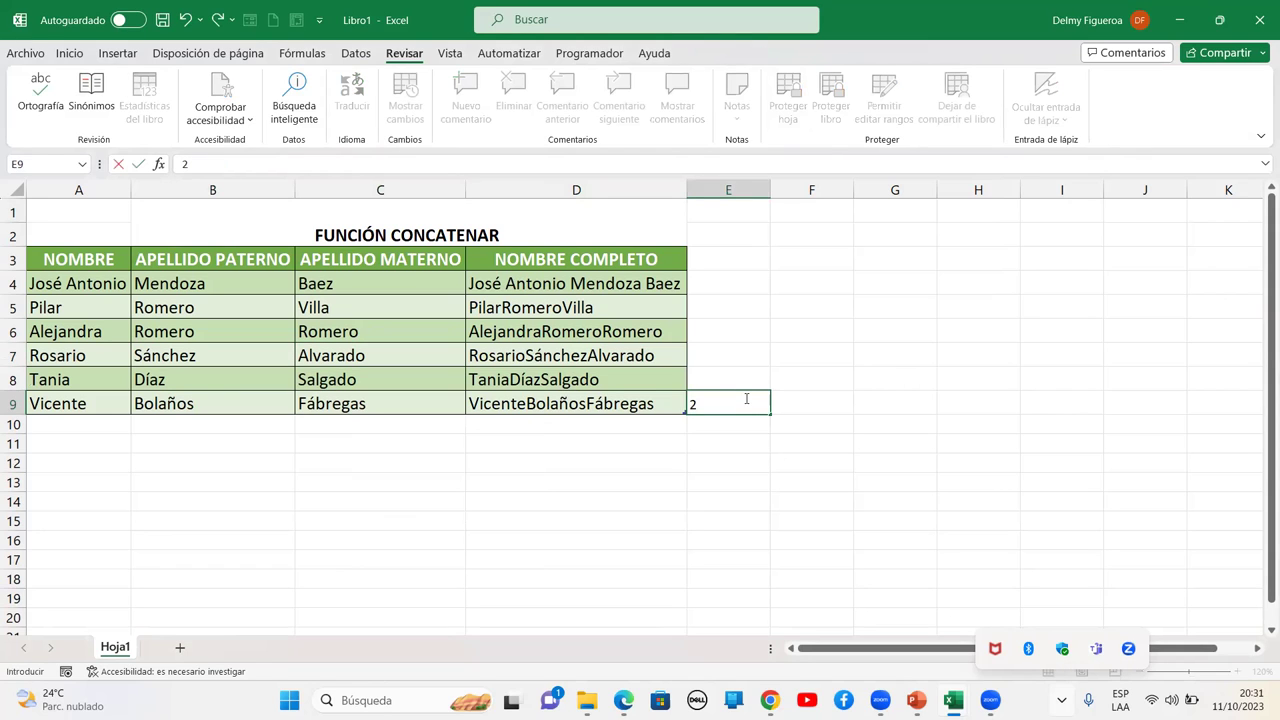
key("Escape")
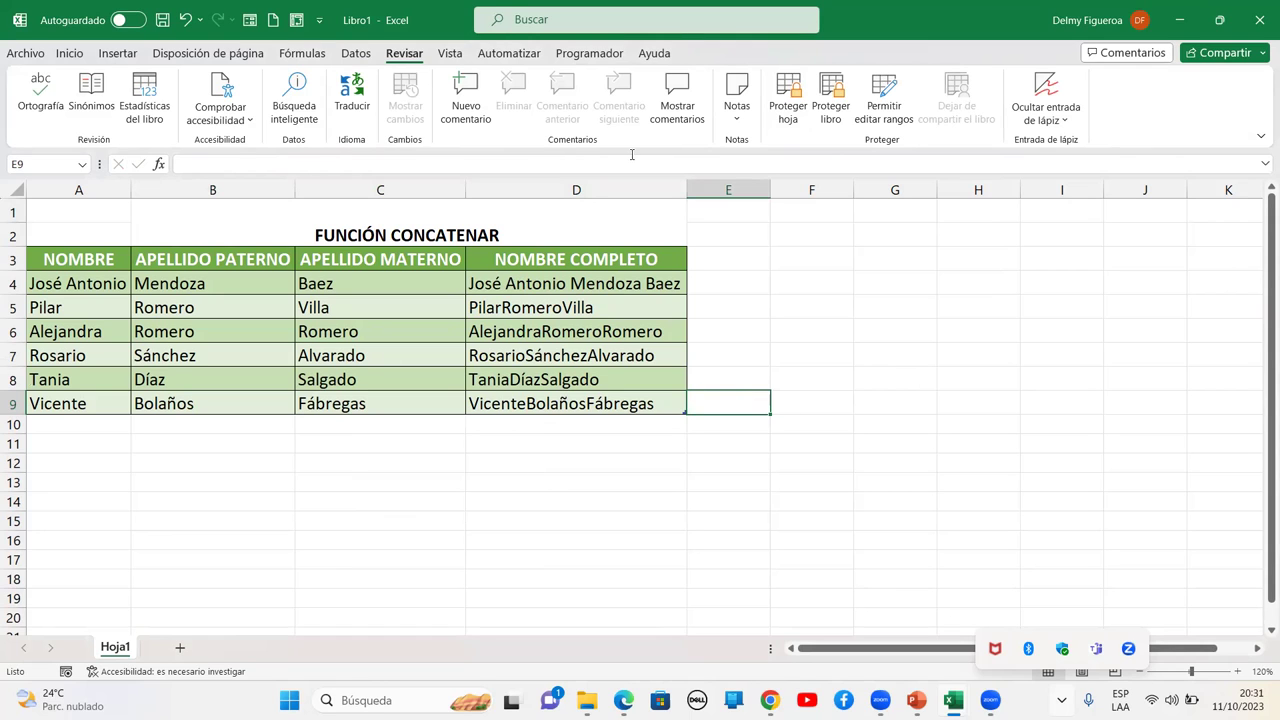
left_click(818, 122)
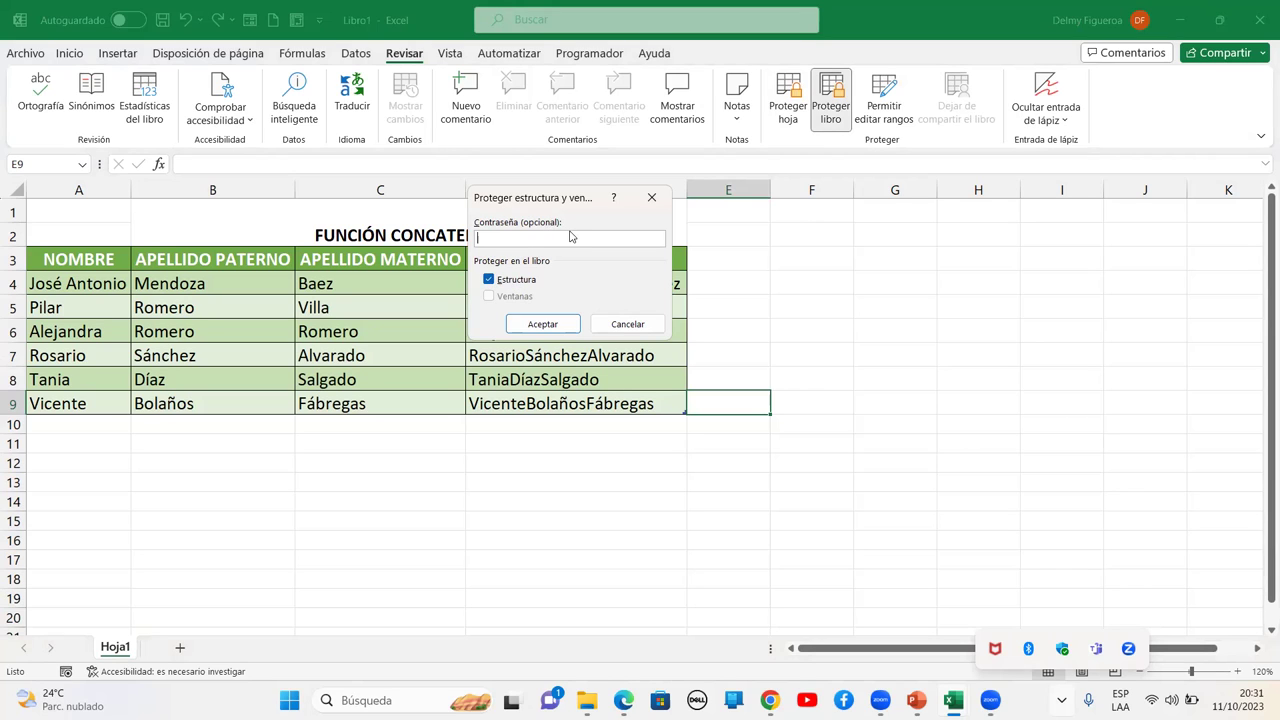
Cancel workbook protection and bring up the Proteger hoja options instead
left_click(614, 323)
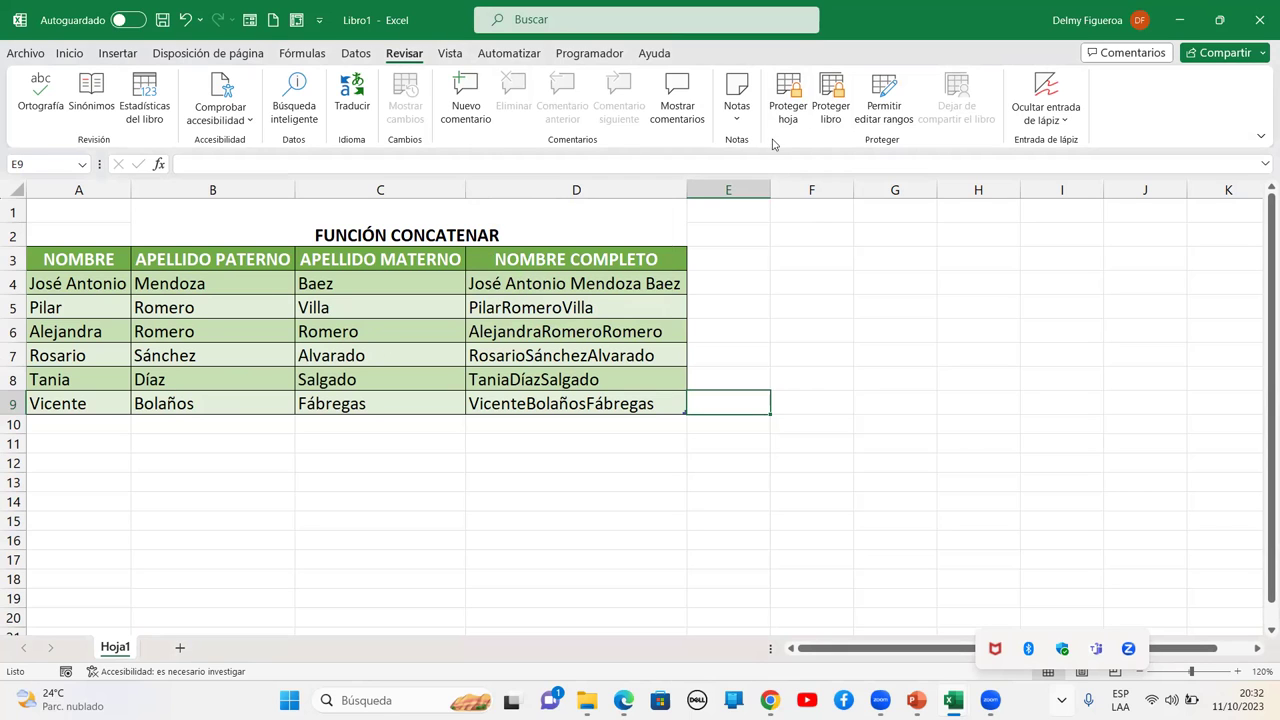
left_click(788, 96)
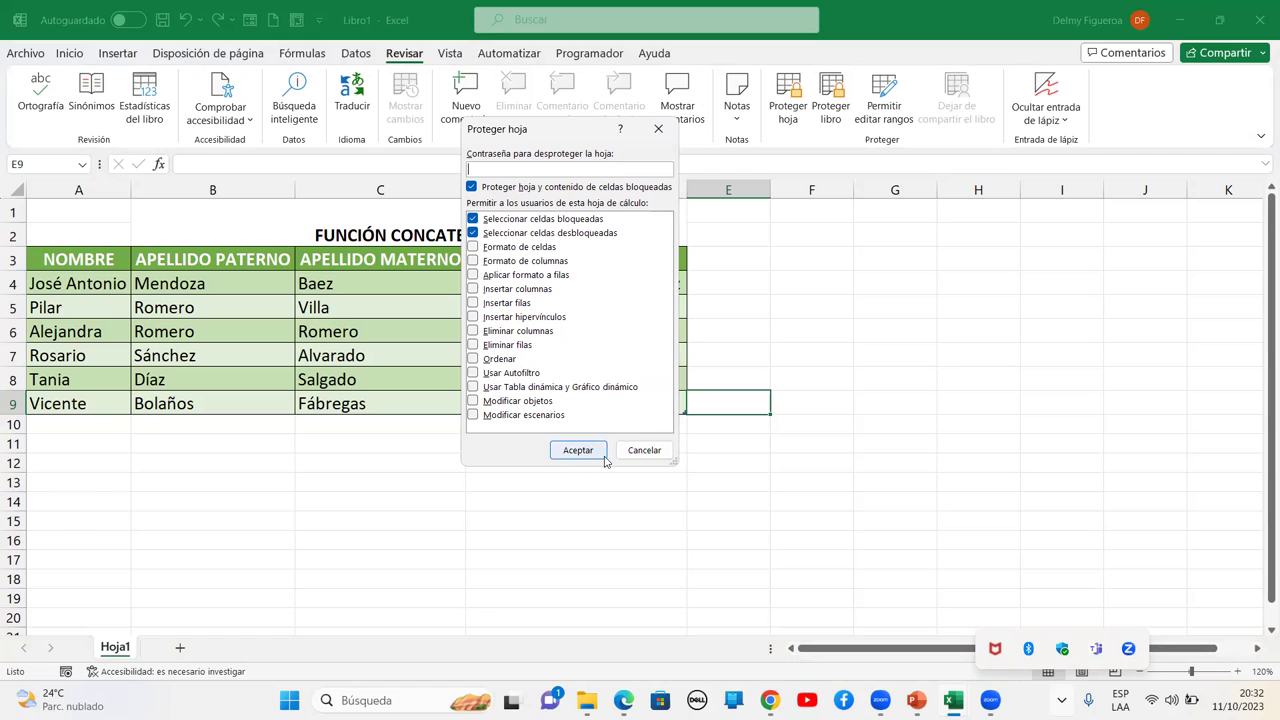
left_click(644, 451)
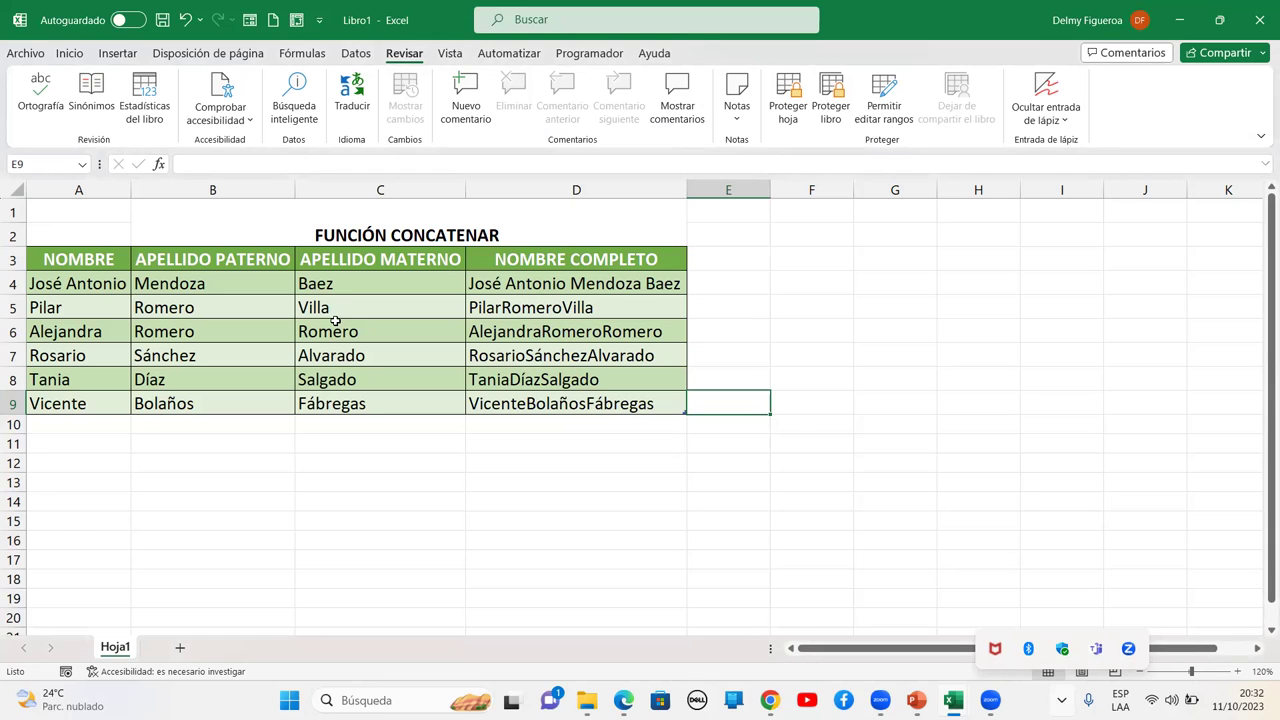
key("ctrl+1")
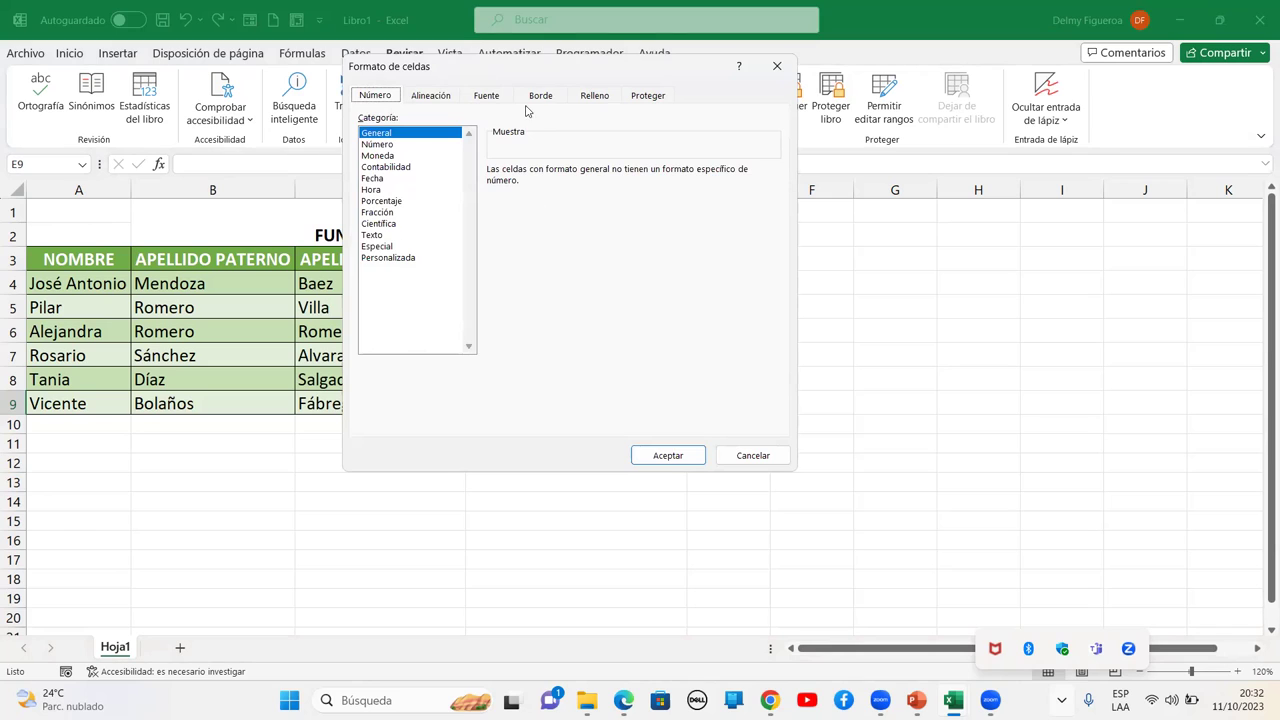
left_click(662, 96)
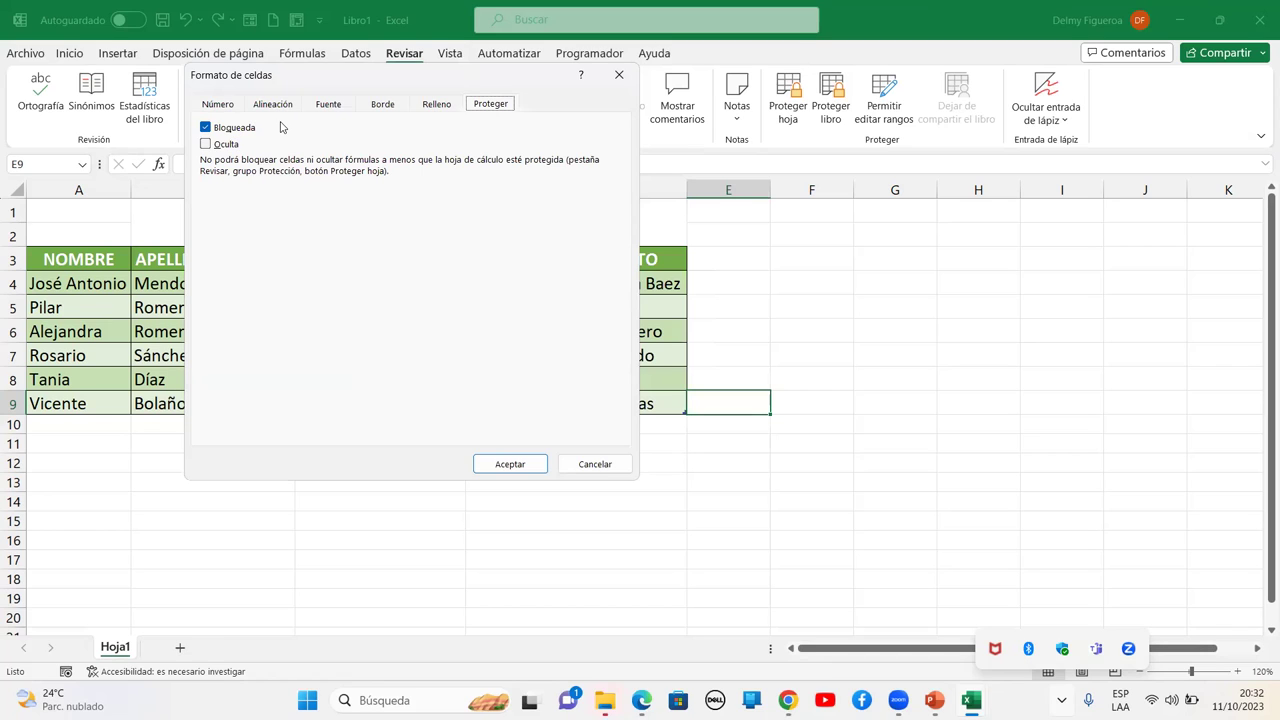
left_click(594, 464)
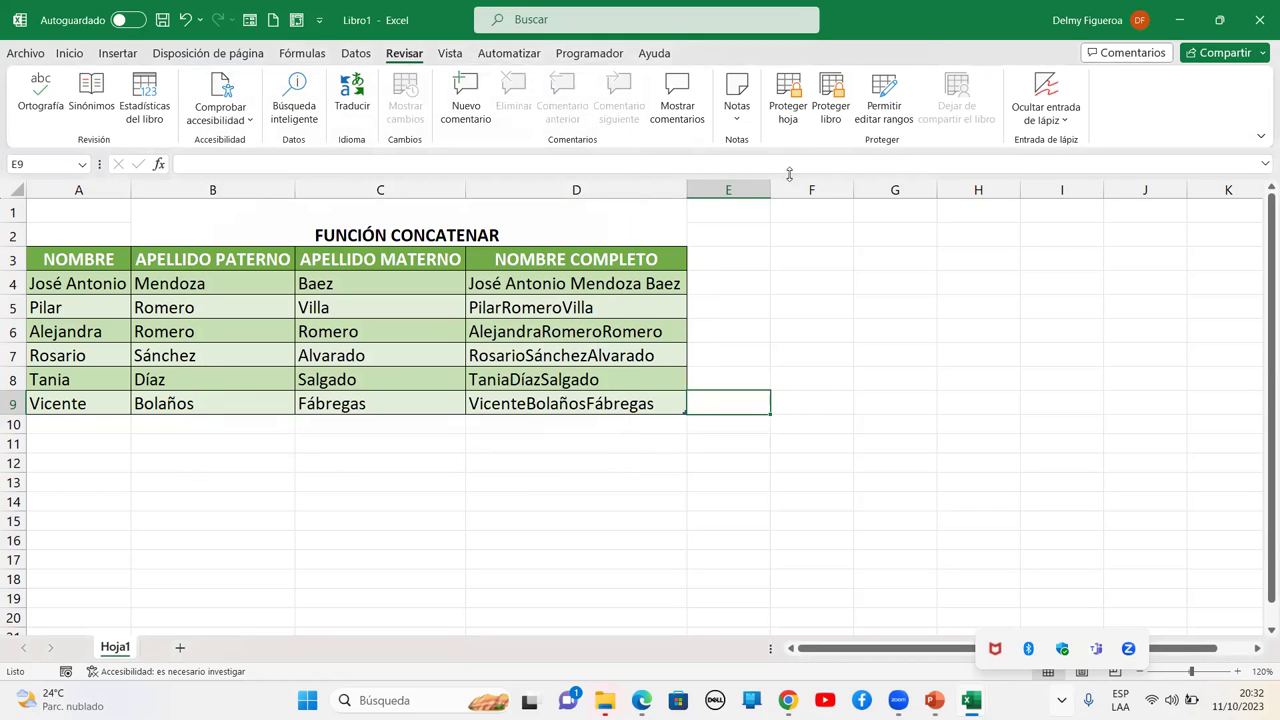
left_click(795, 110)
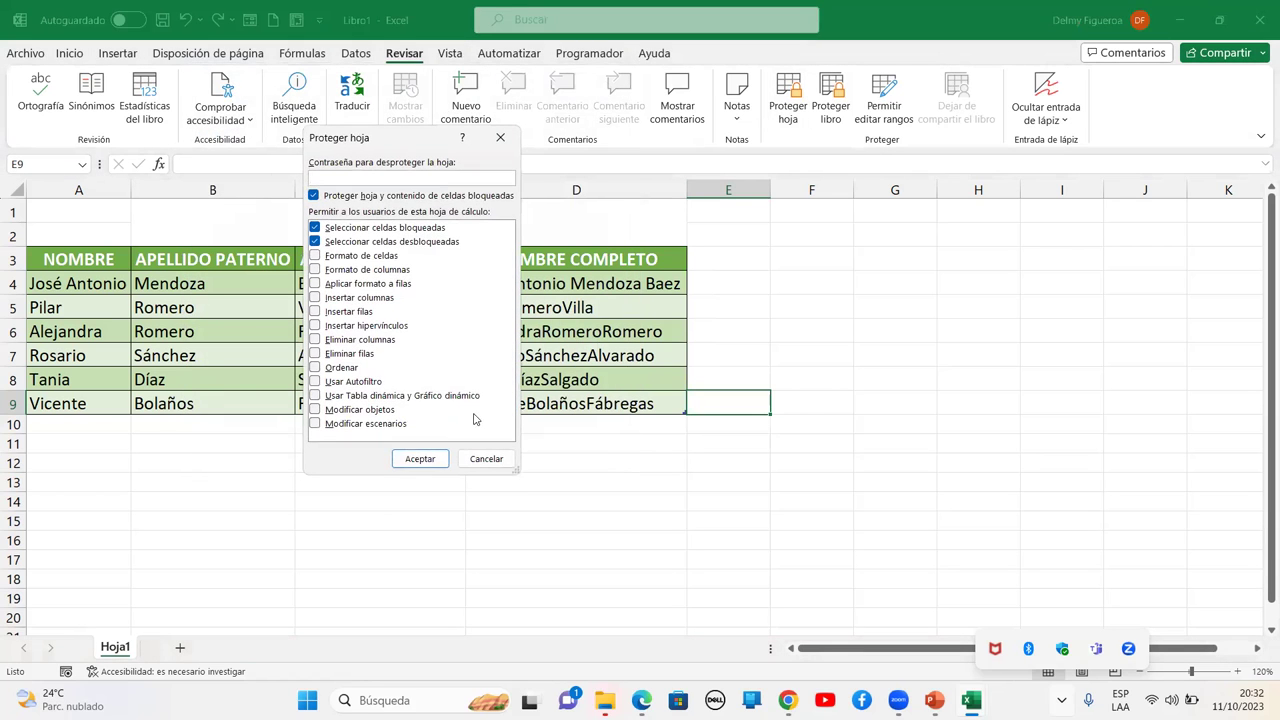
Apply sheet protection and confirm edits to H5 and C5 are refused with warnings
left_click(420, 458)
left_click(960, 298)
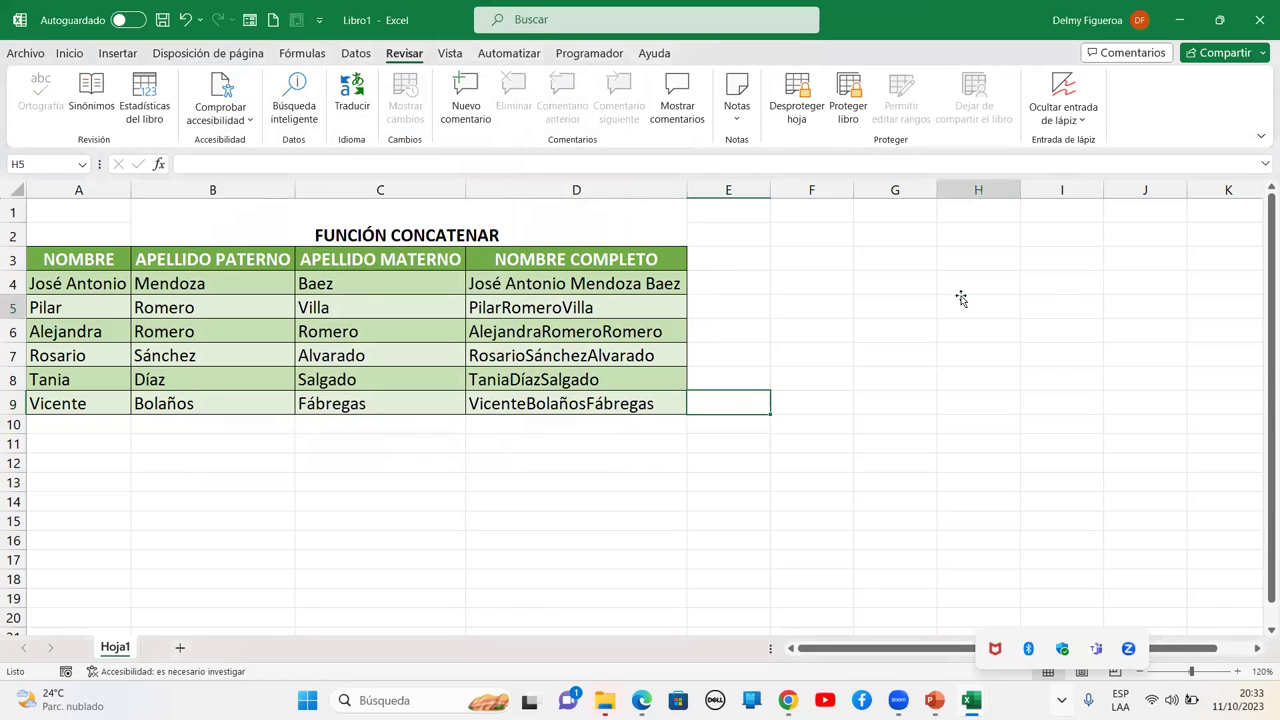
double_click(968, 298)
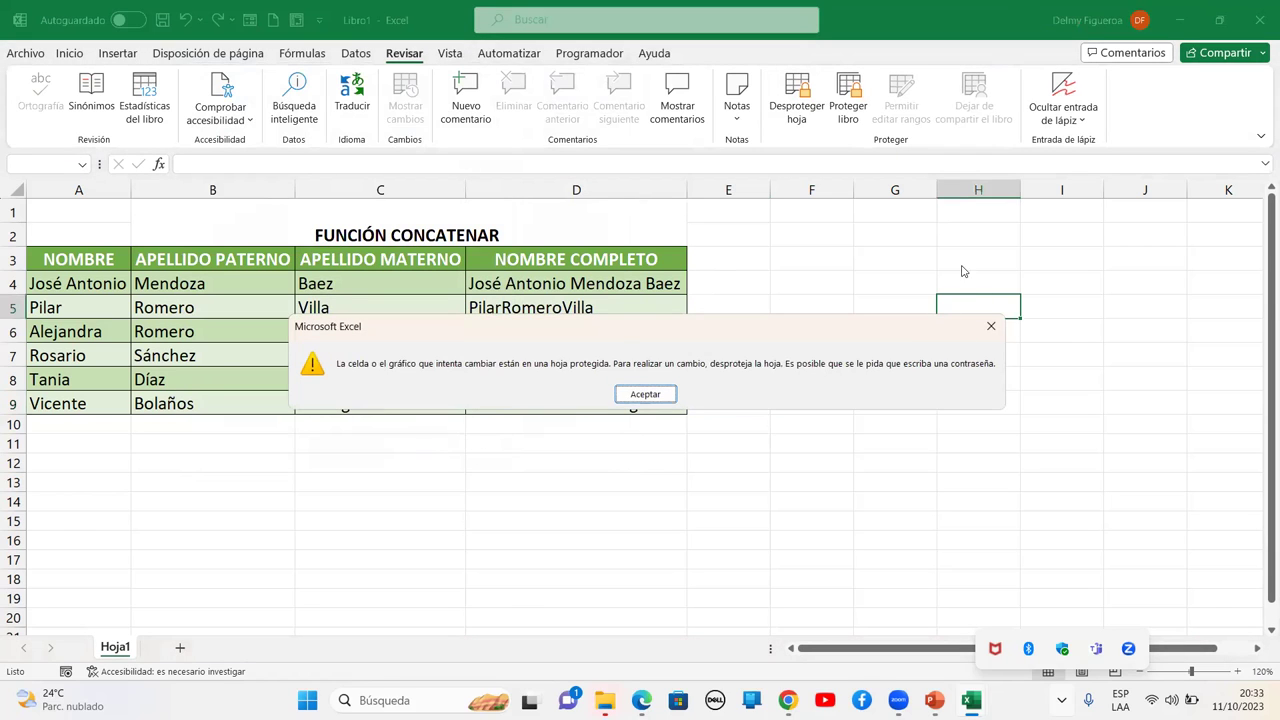
left_click(991, 327)
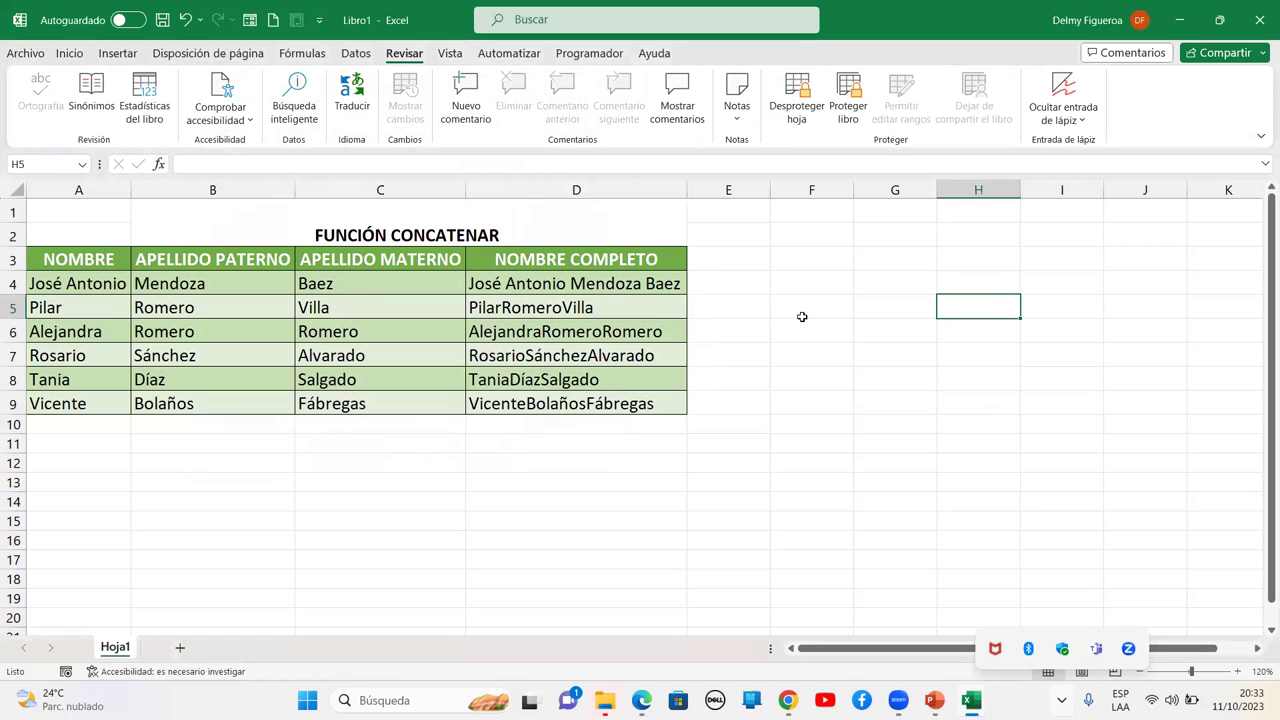
left_click(421, 306)
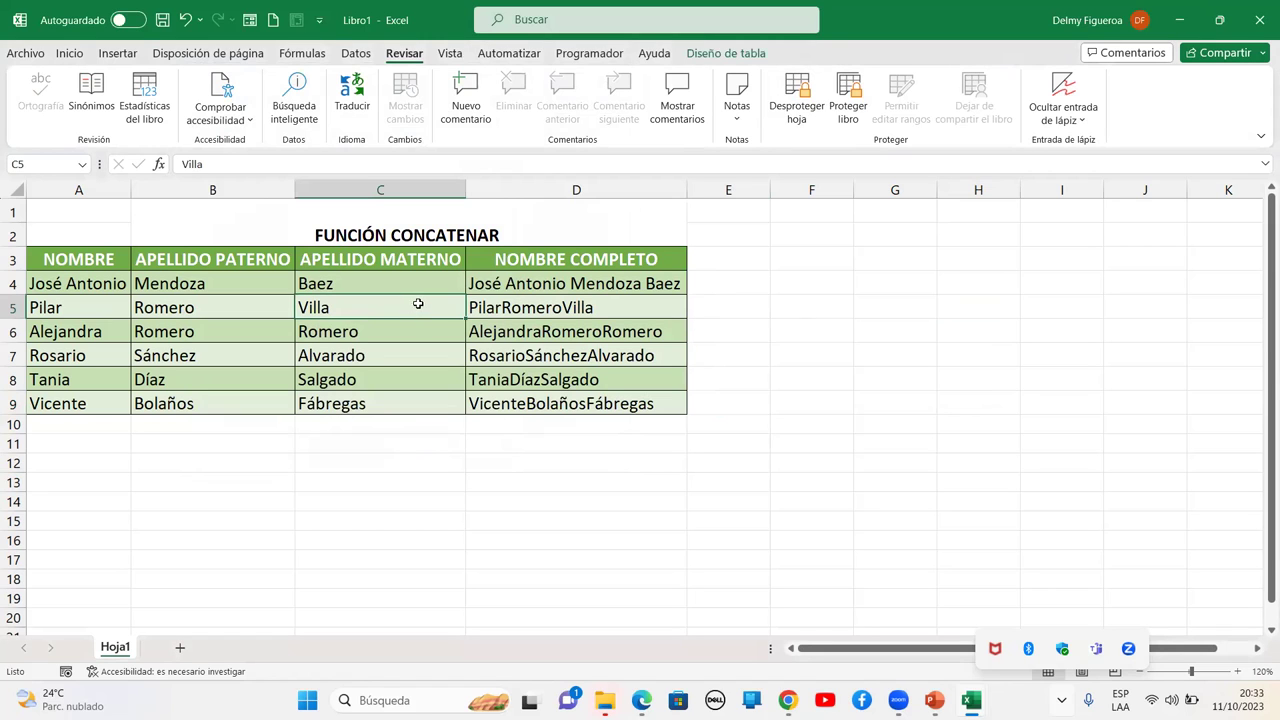
double_click(395, 299)
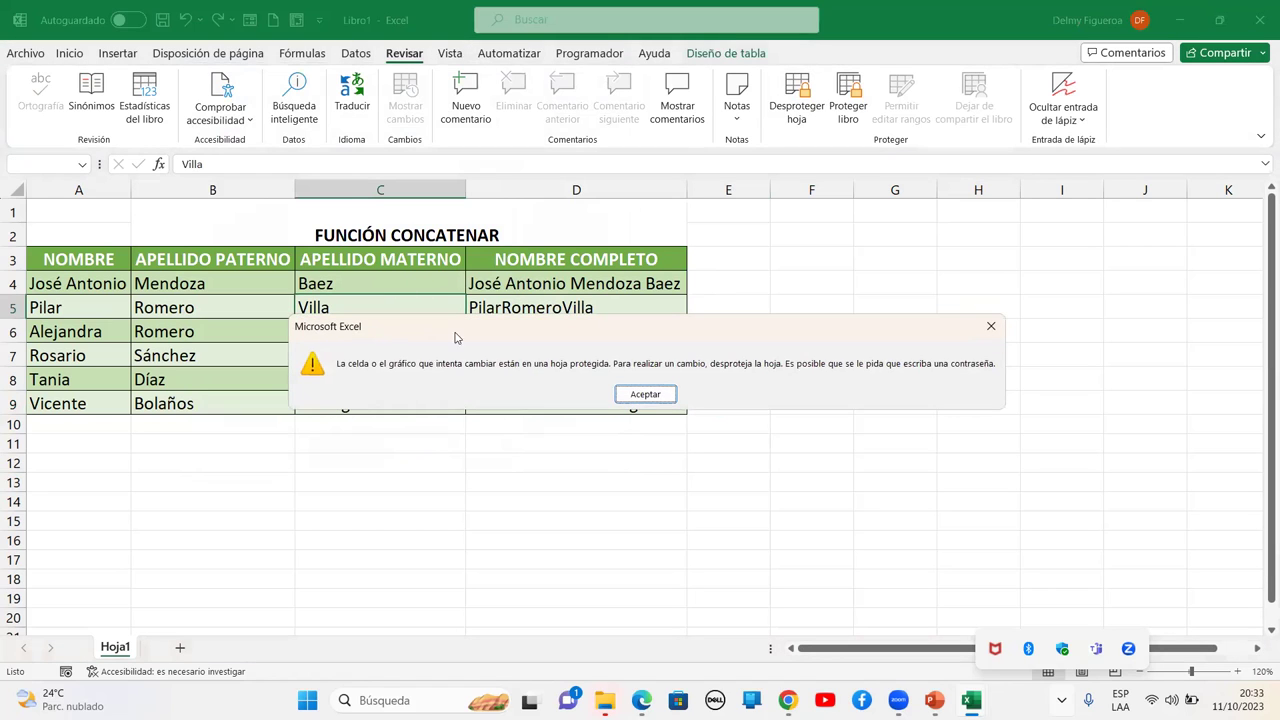
left_click(645, 393)
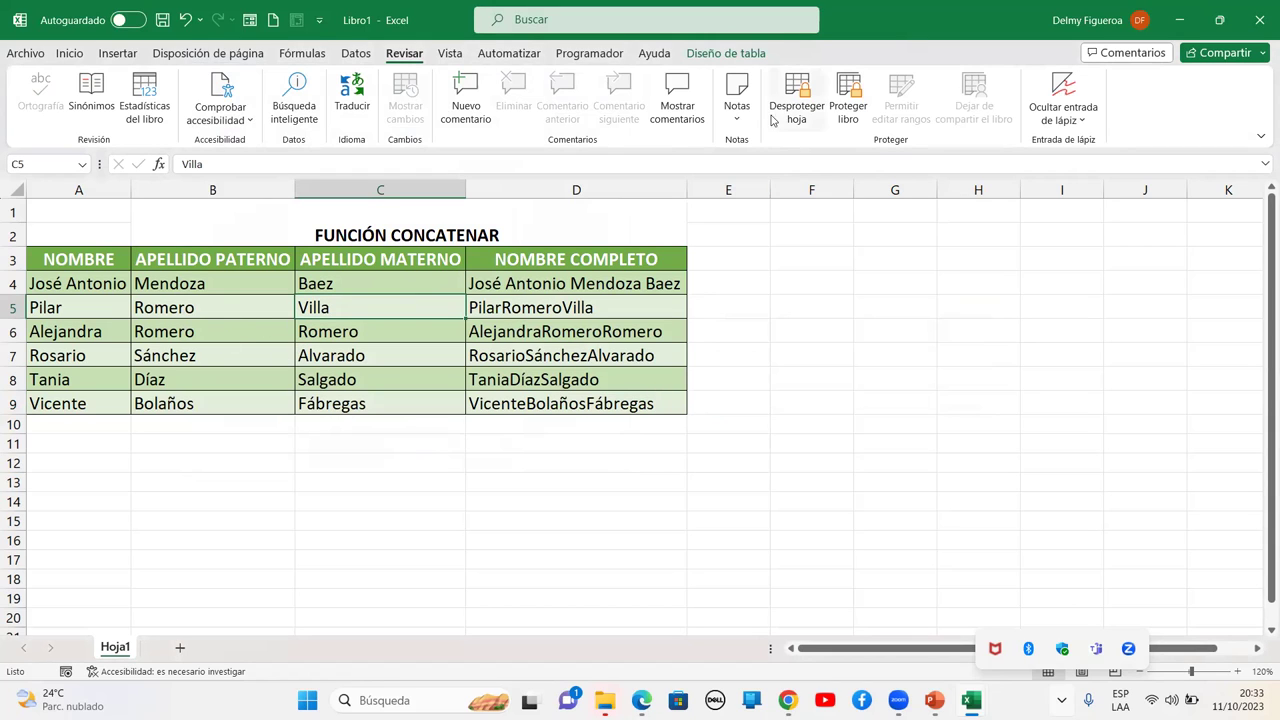
Unprotect the sheet and clear Bloqueada for every cell via Format Cells (Ctrl+1)
left_click(797, 93)
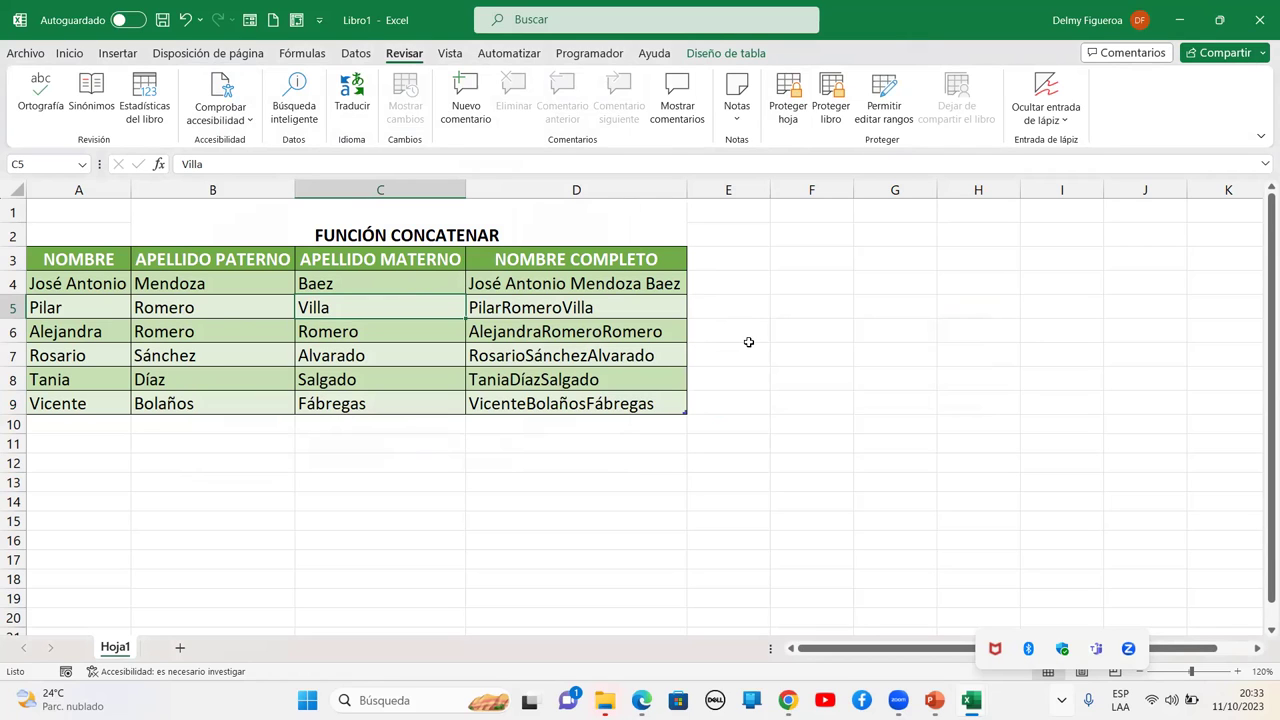
left_click(18, 187)
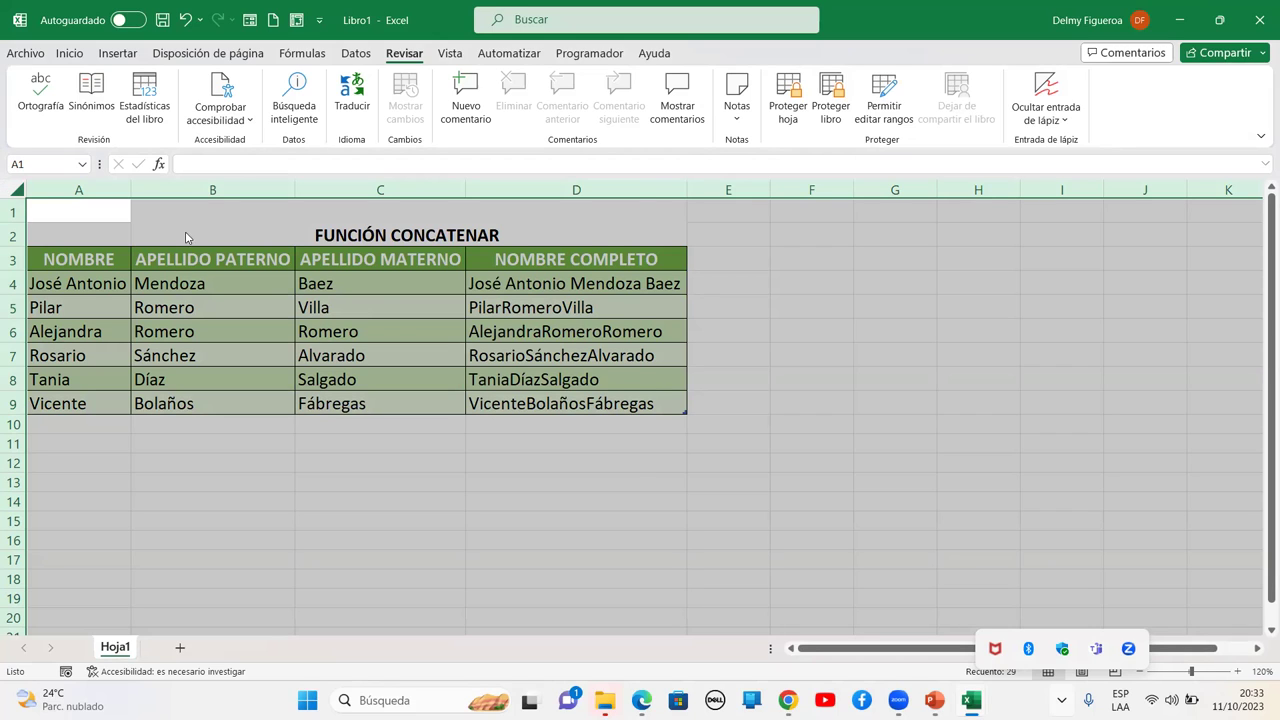
key("ctrl+1")
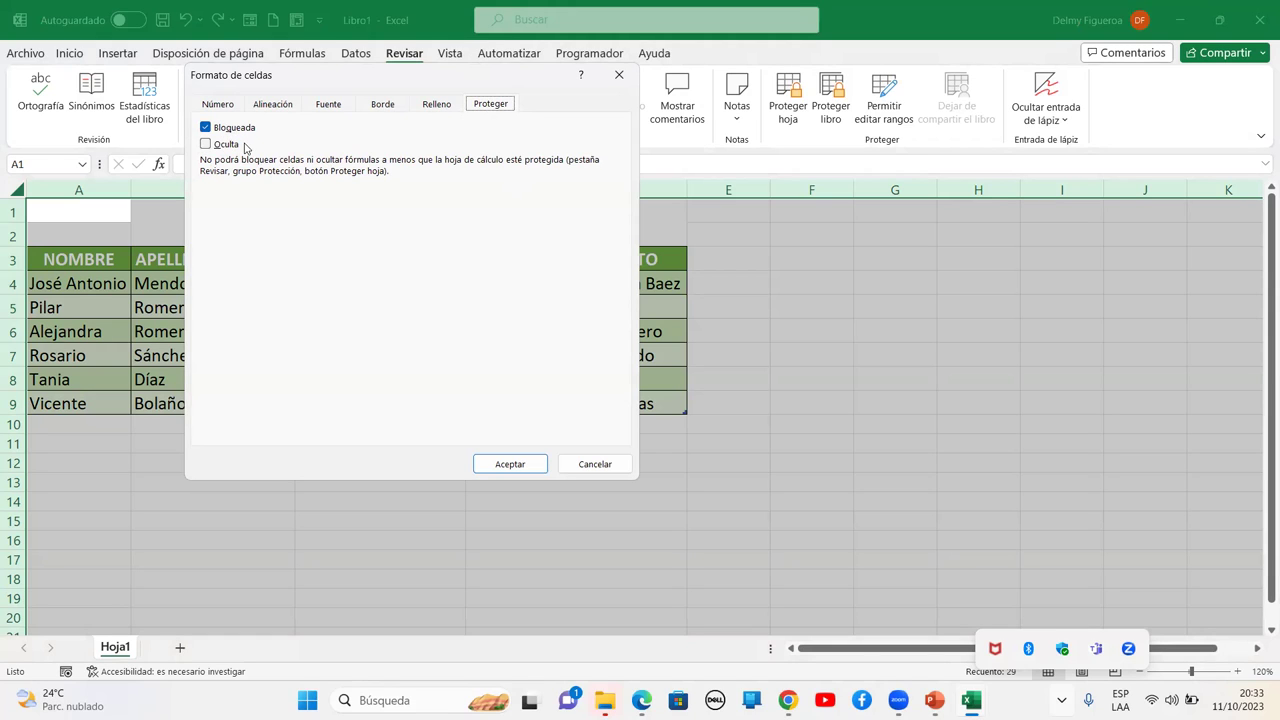
left_click(212, 130)
left_click(511, 464)
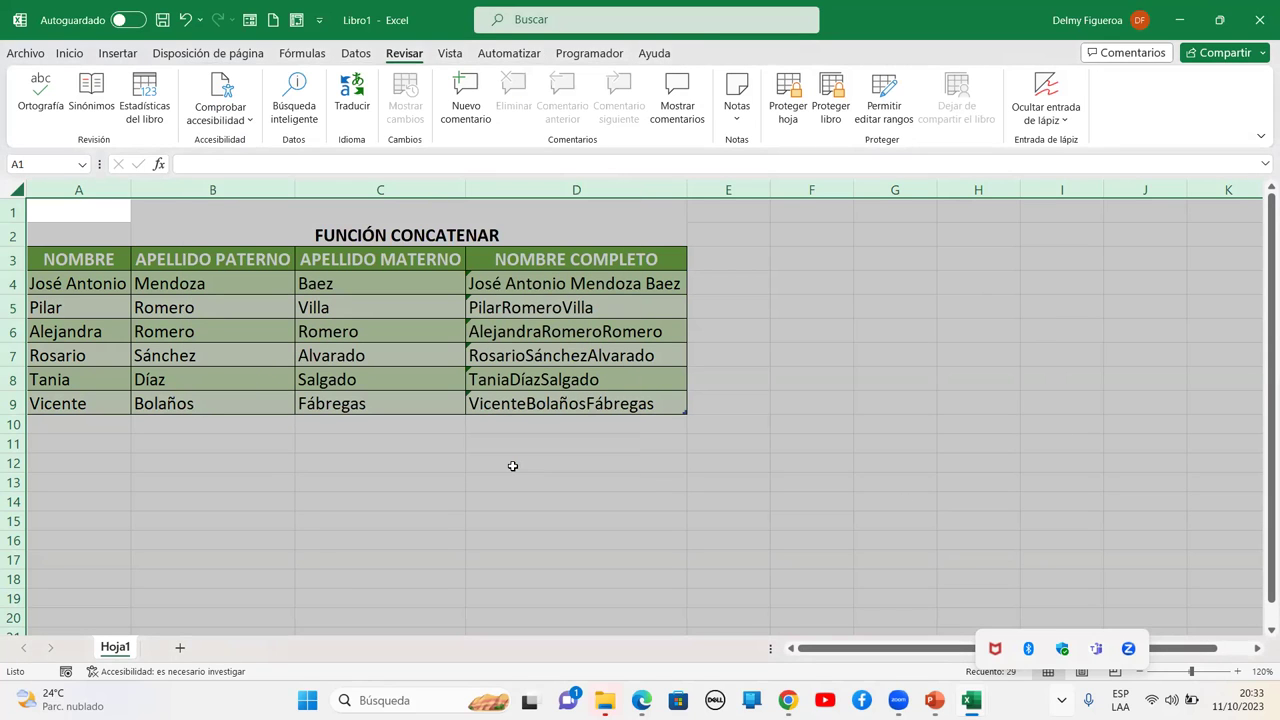
Re-protect the sheet and confirm unlocked cell C12 accepts the test entry 'f'
left_click(786, 110)
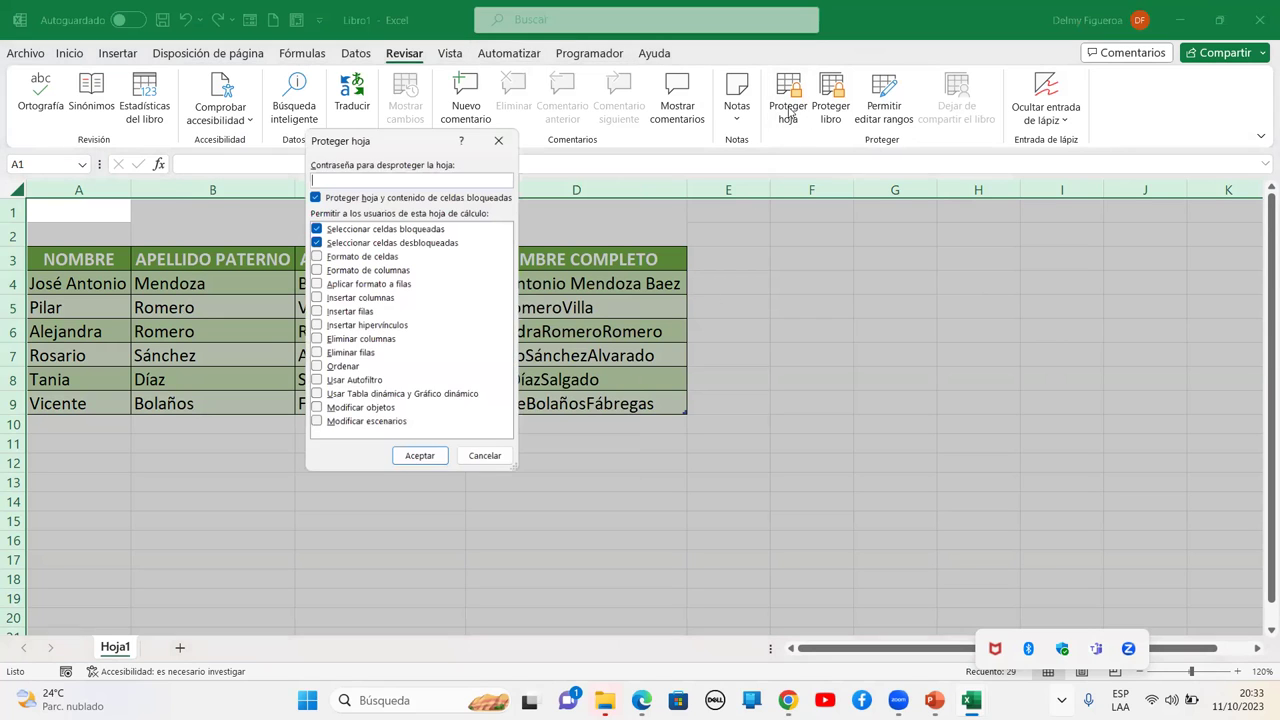
left_click(421, 460)
left_click(423, 457)
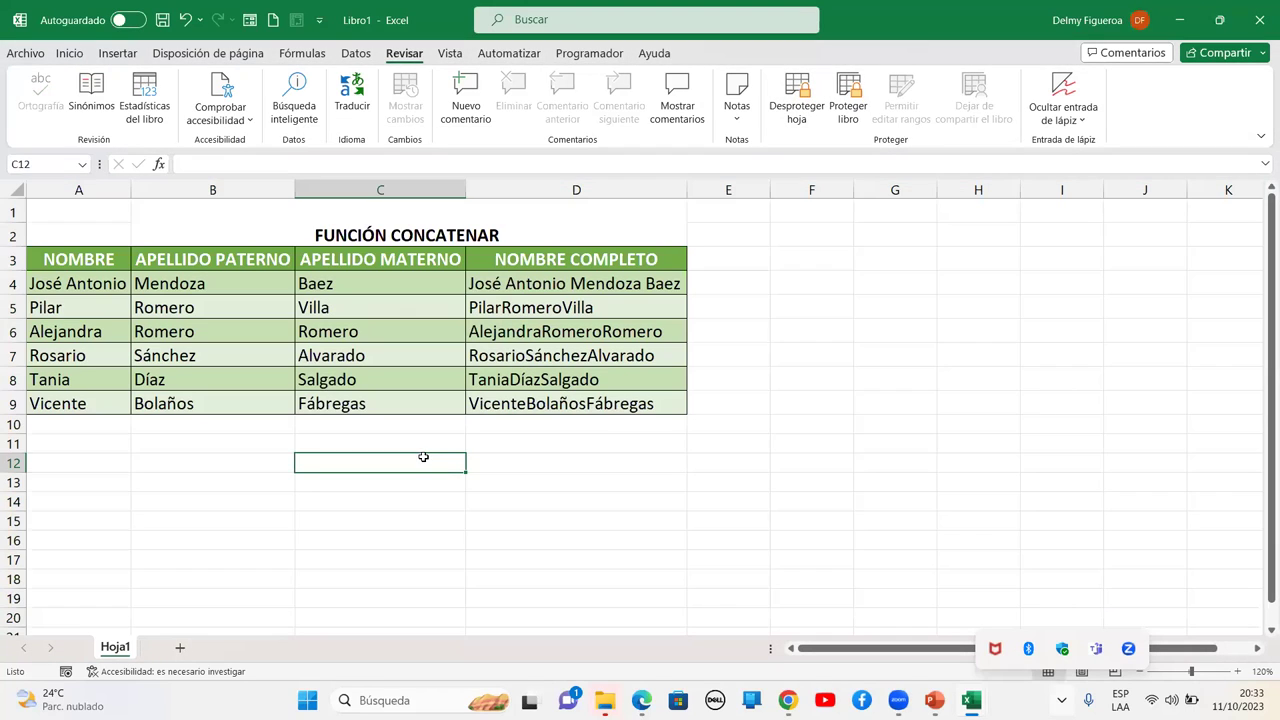
type("f")
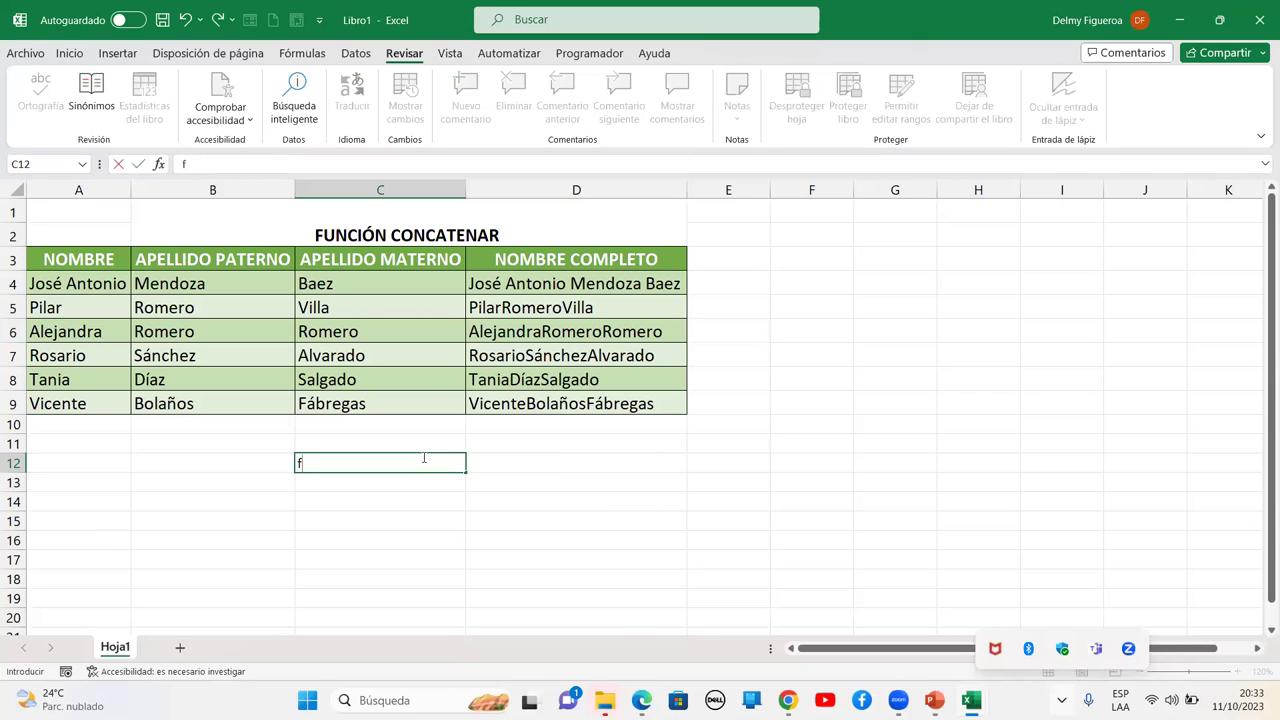
key("Return")
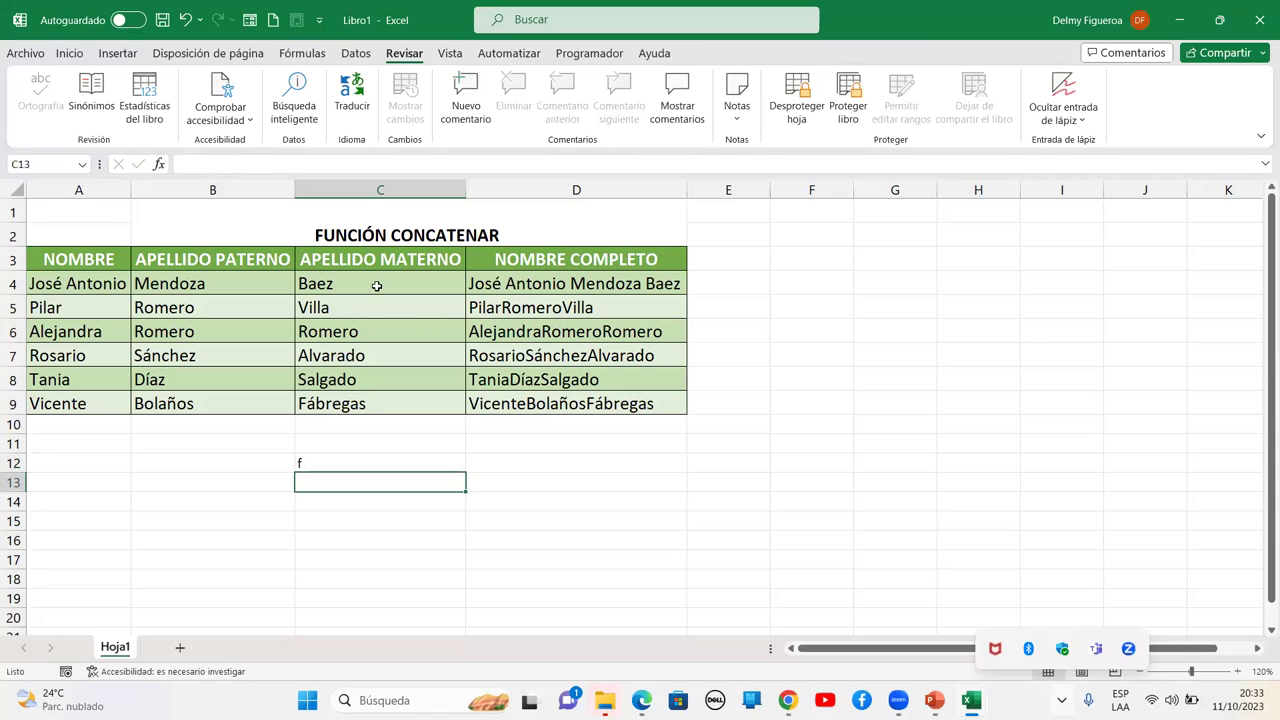
Replace the first name in A5 with a new one, then select the whole worksheet
left_click(65, 306)
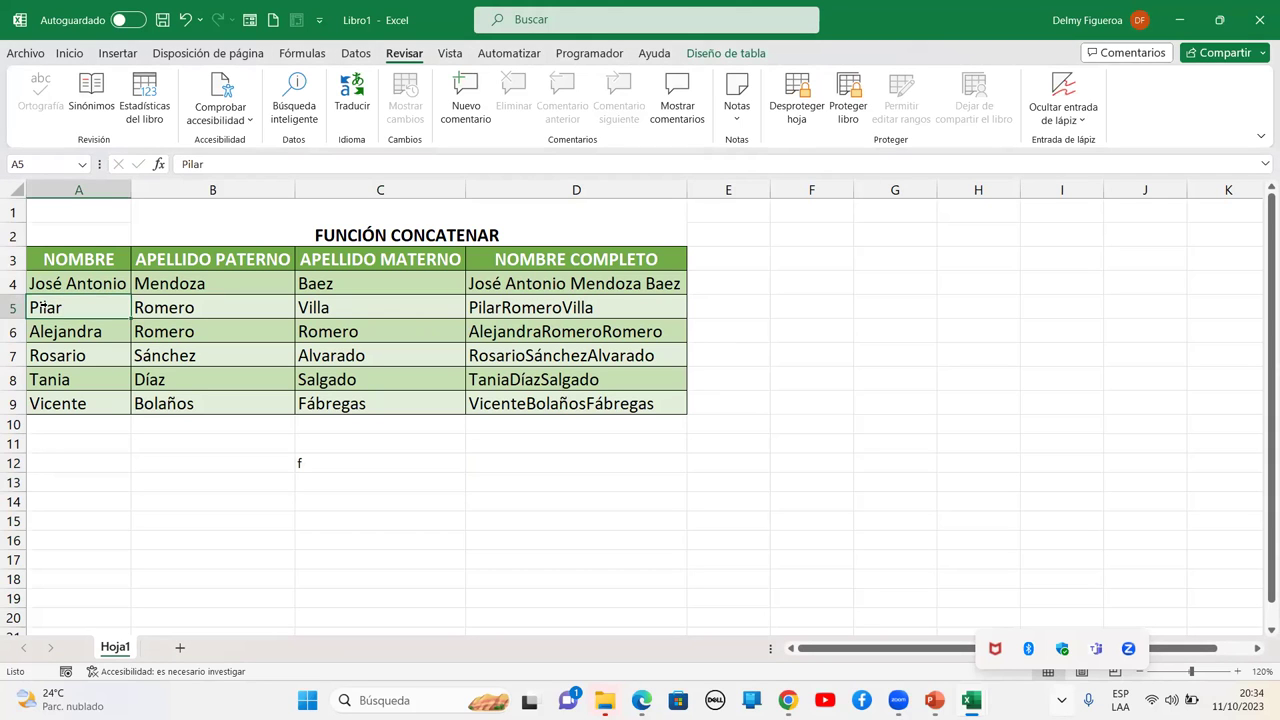
type("Antonio")
key("Tab")
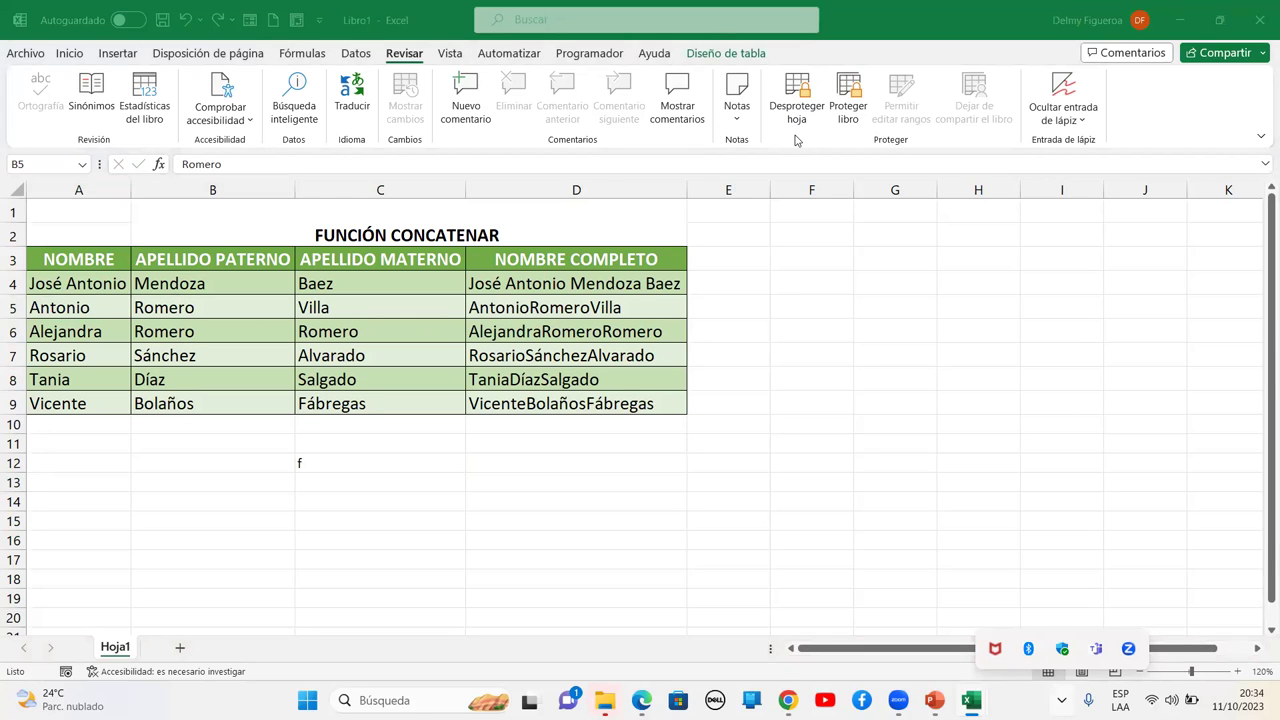
left_click(13, 184)
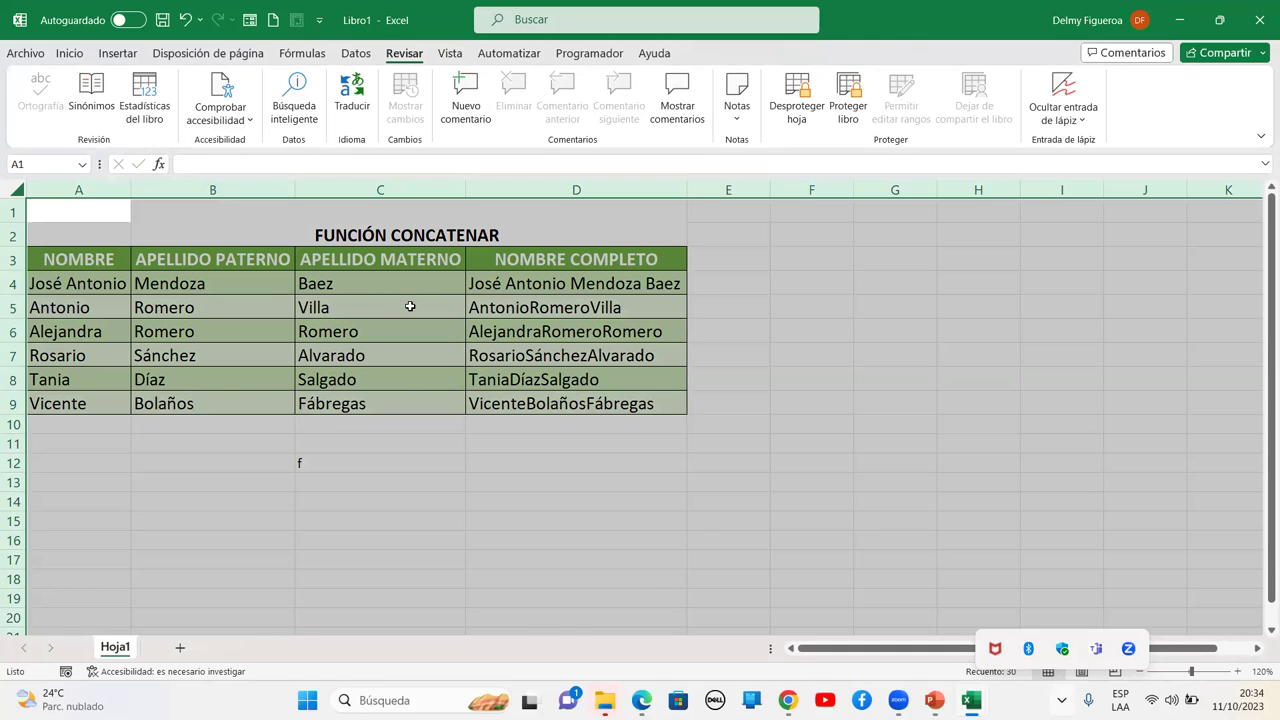
Select the whole worksheet and unprotect Hoja1 with Revisar > Desproteger hoja
left_click(456, 424)
left_click(14, 185)
right_click(417, 339)
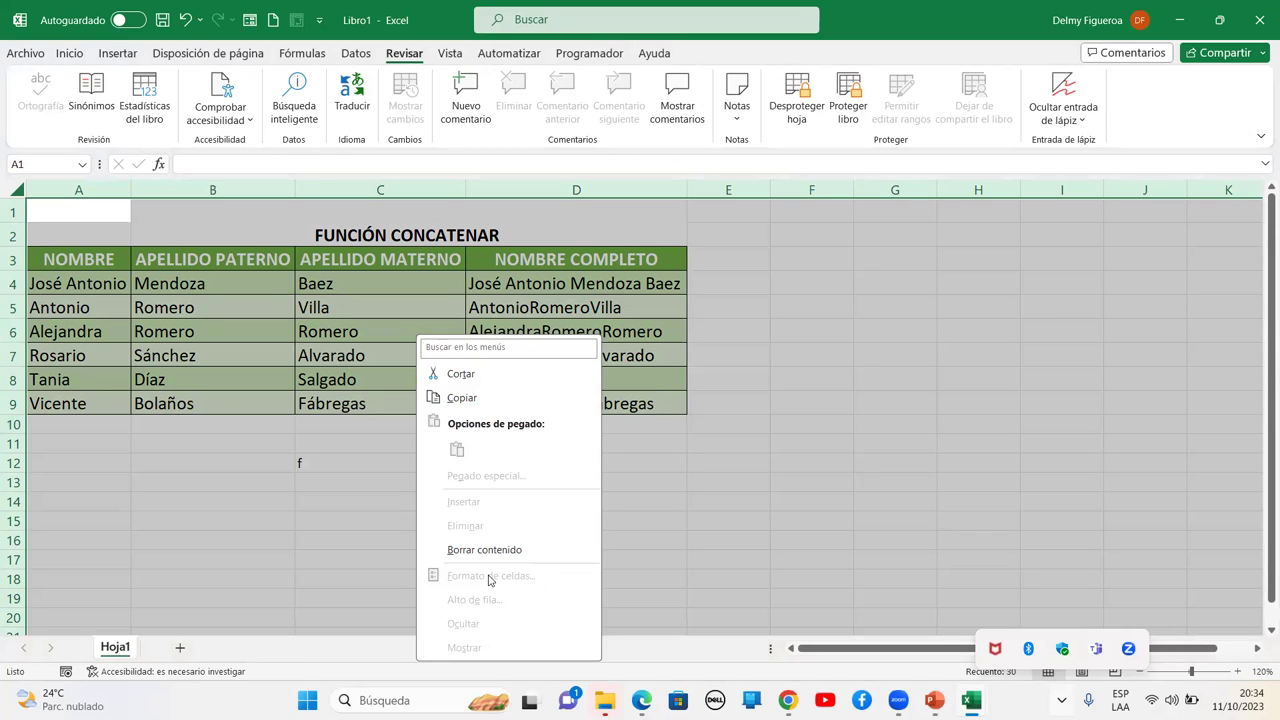
left_click(721, 343)
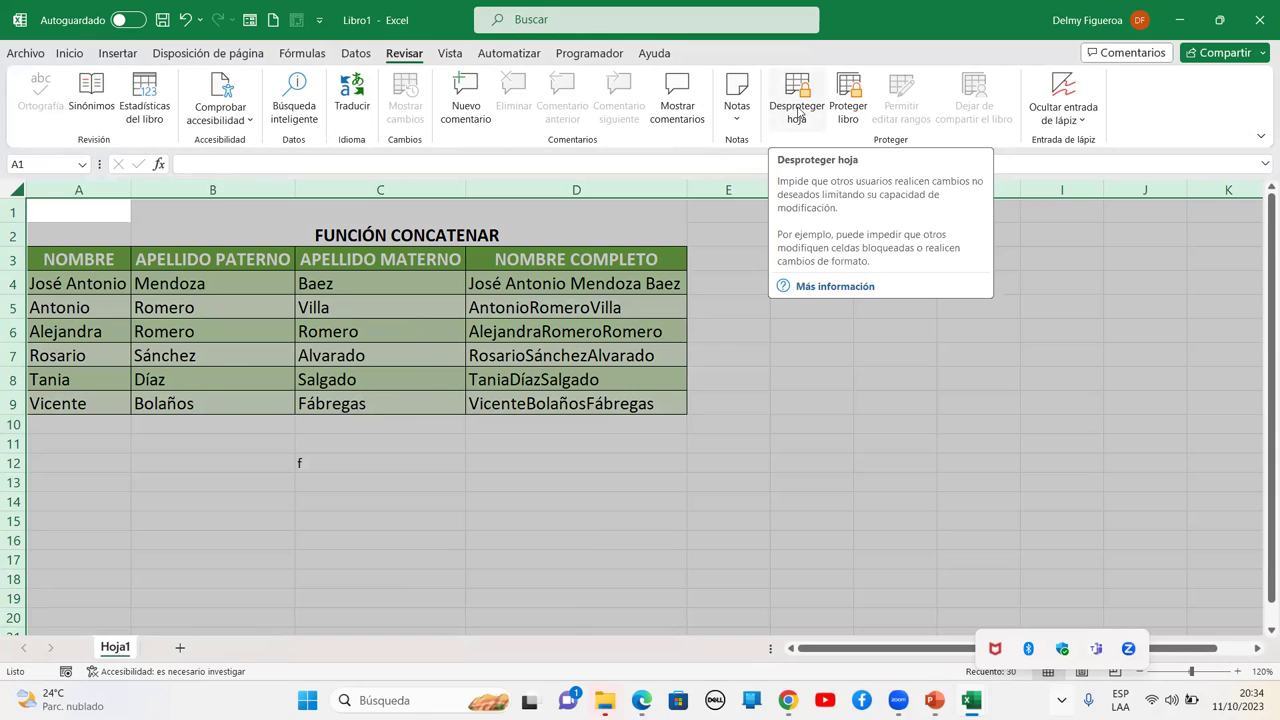
left_click(798, 112)
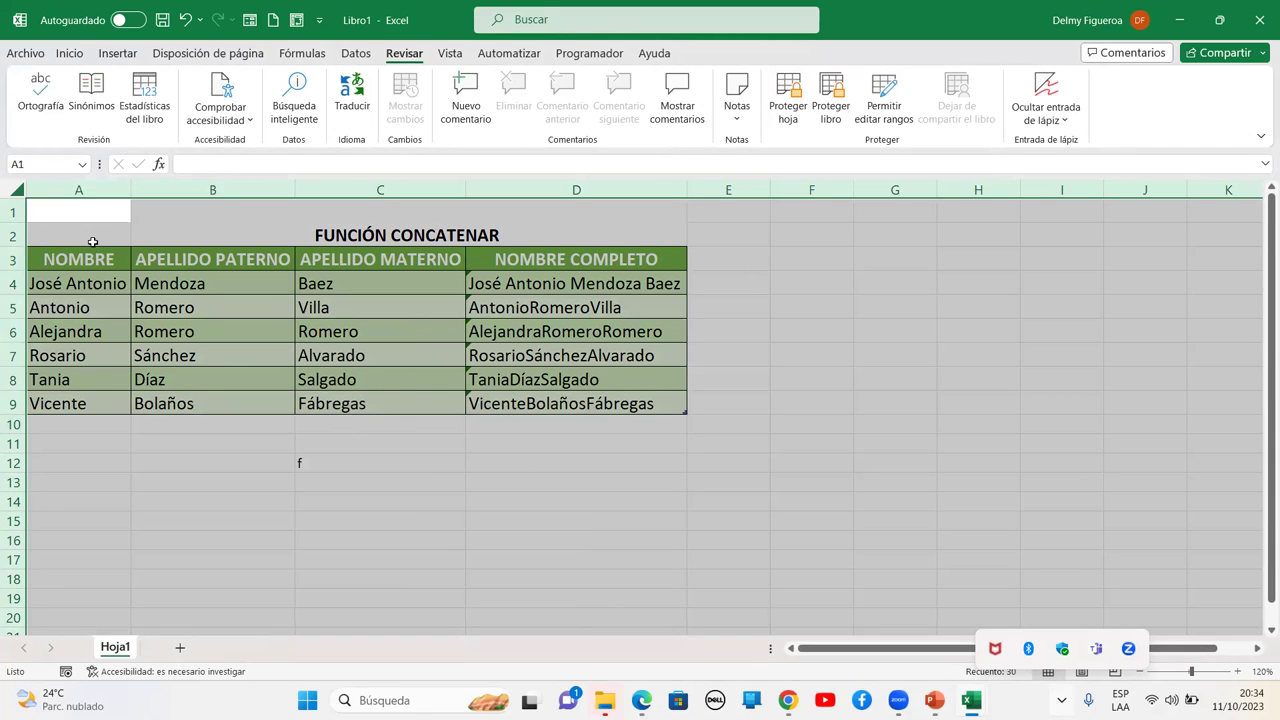
Set every cell on Hoja1 to Bloqueada in Formato de celdas (Ctrl+1)
key("ctrl+1")
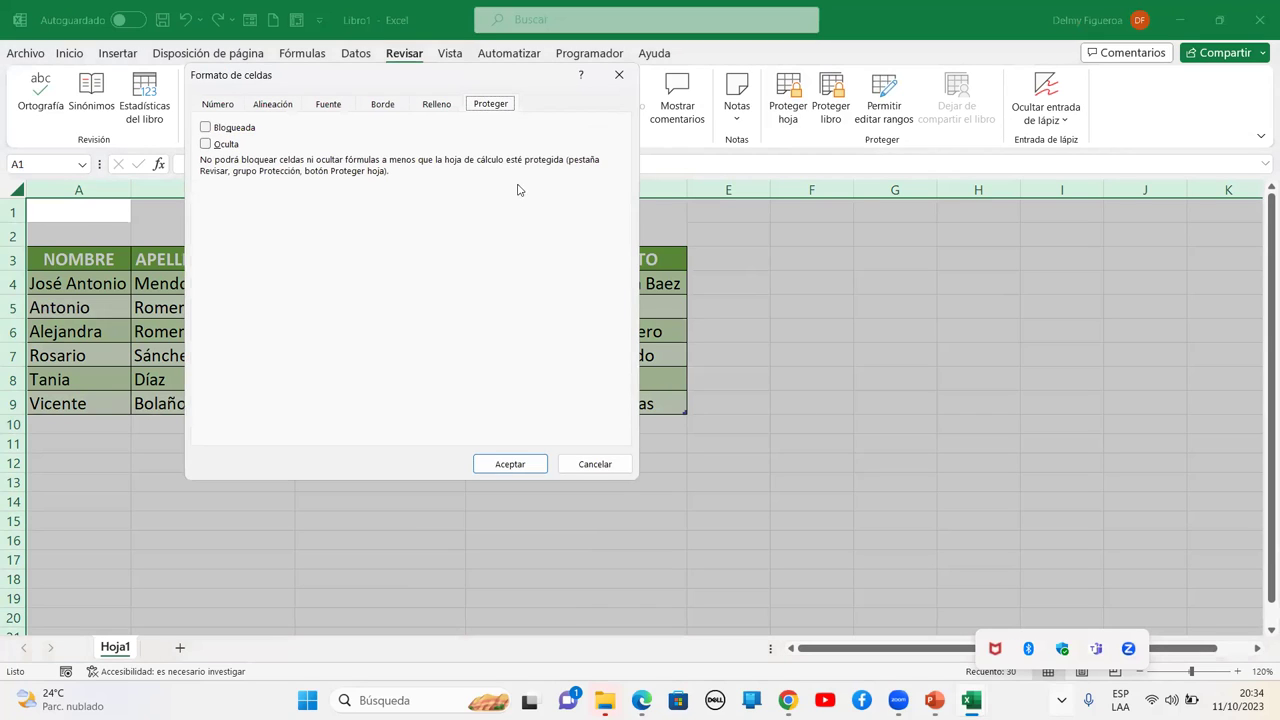
left_click(205, 128)
left_click(535, 463)
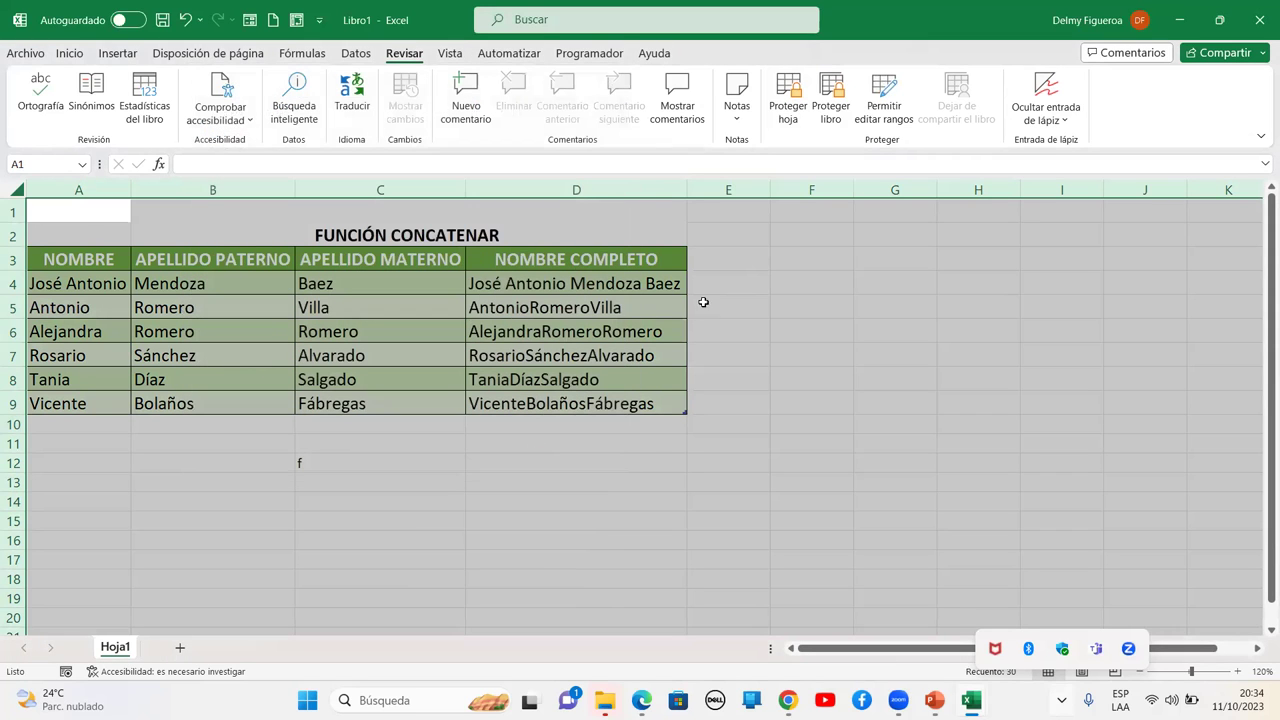
left_click(783, 299)
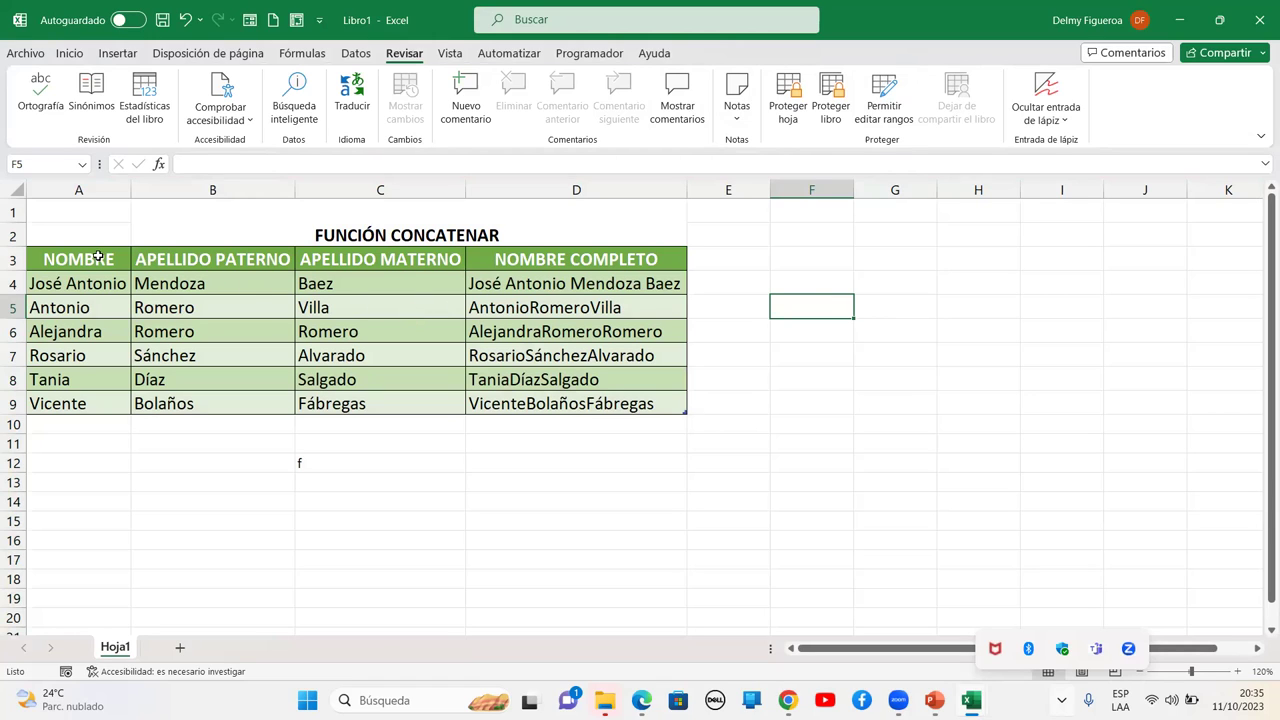
left_click_drag(98, 256, 612, 398)
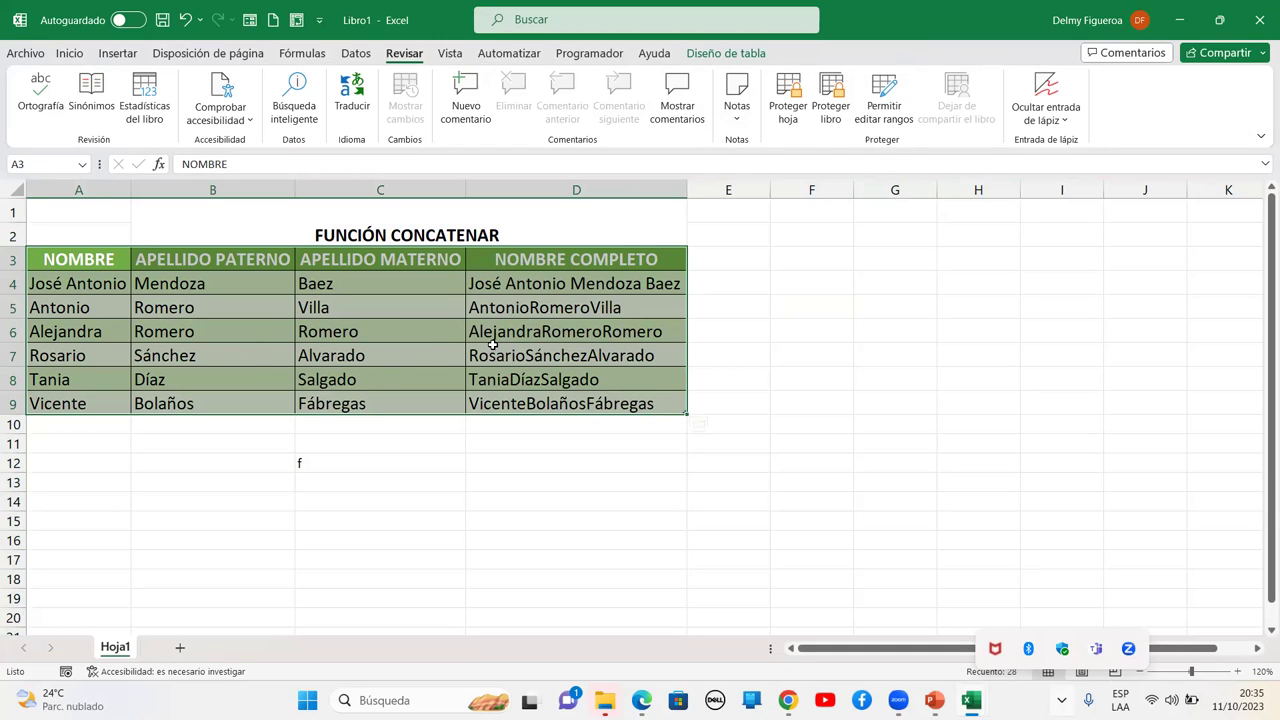
key("ctrl+1")
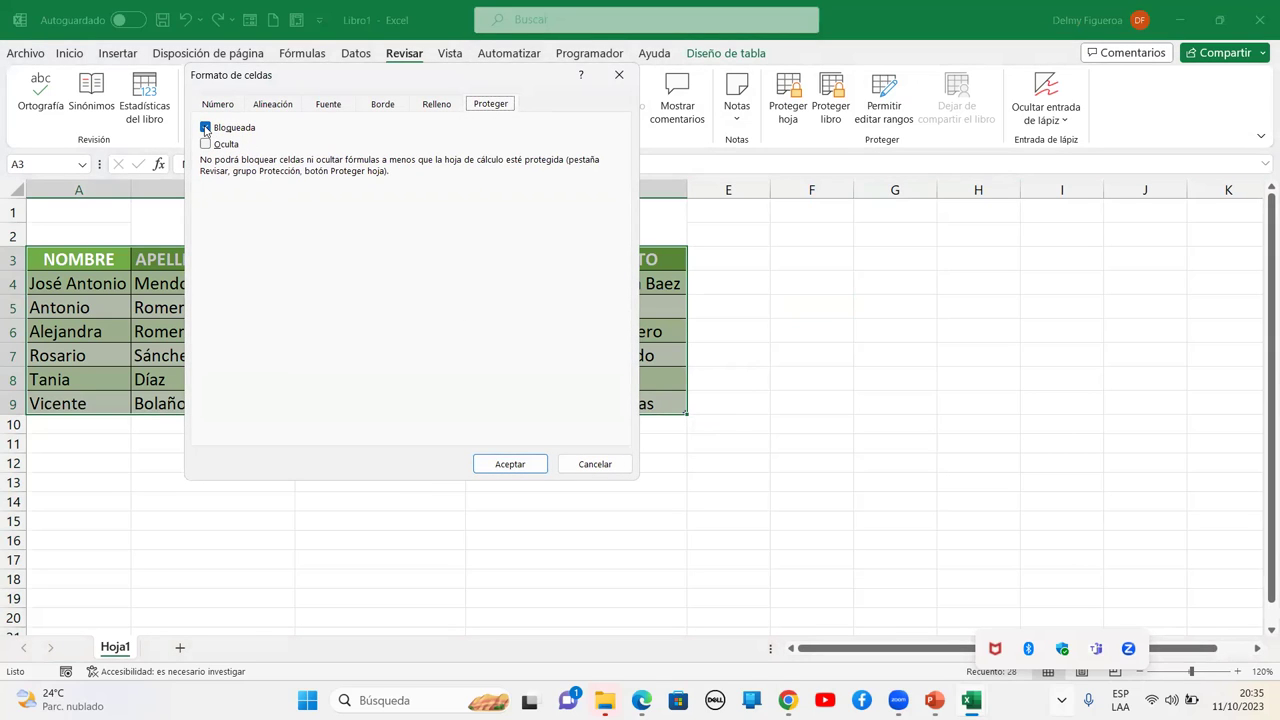
left_click(588, 464)
left_click(580, 463)
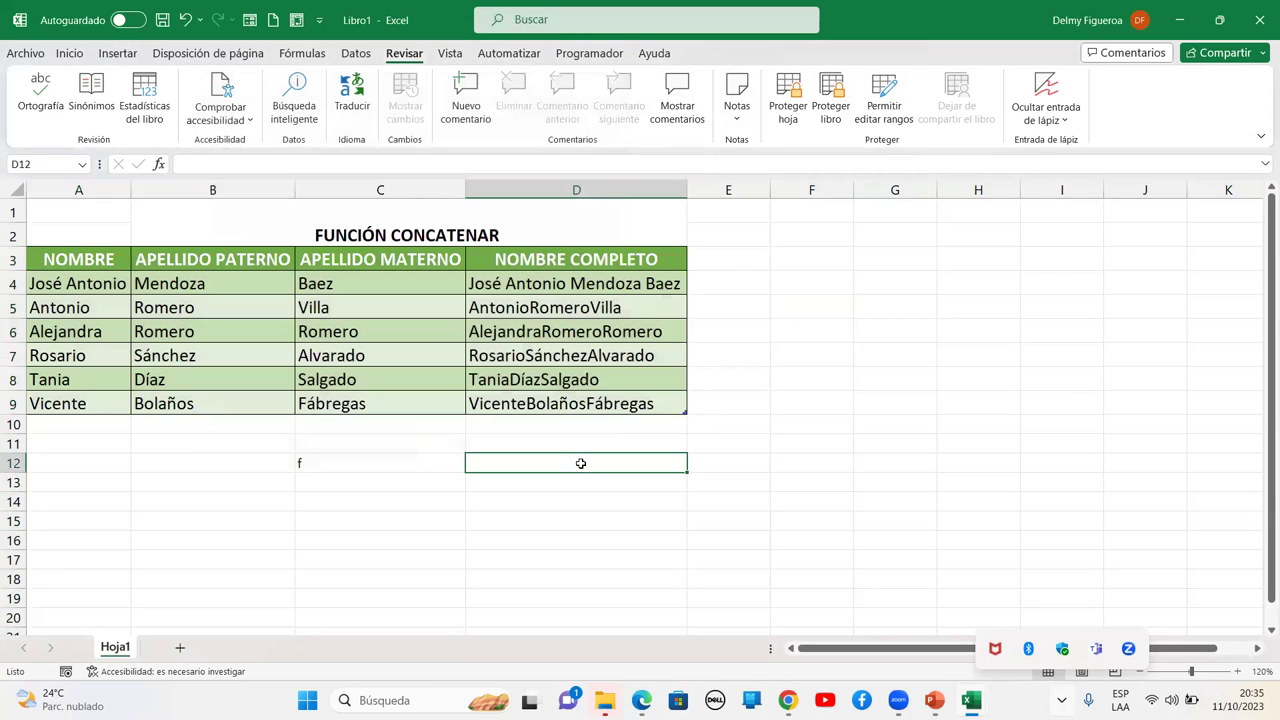
left_click(9, 188)
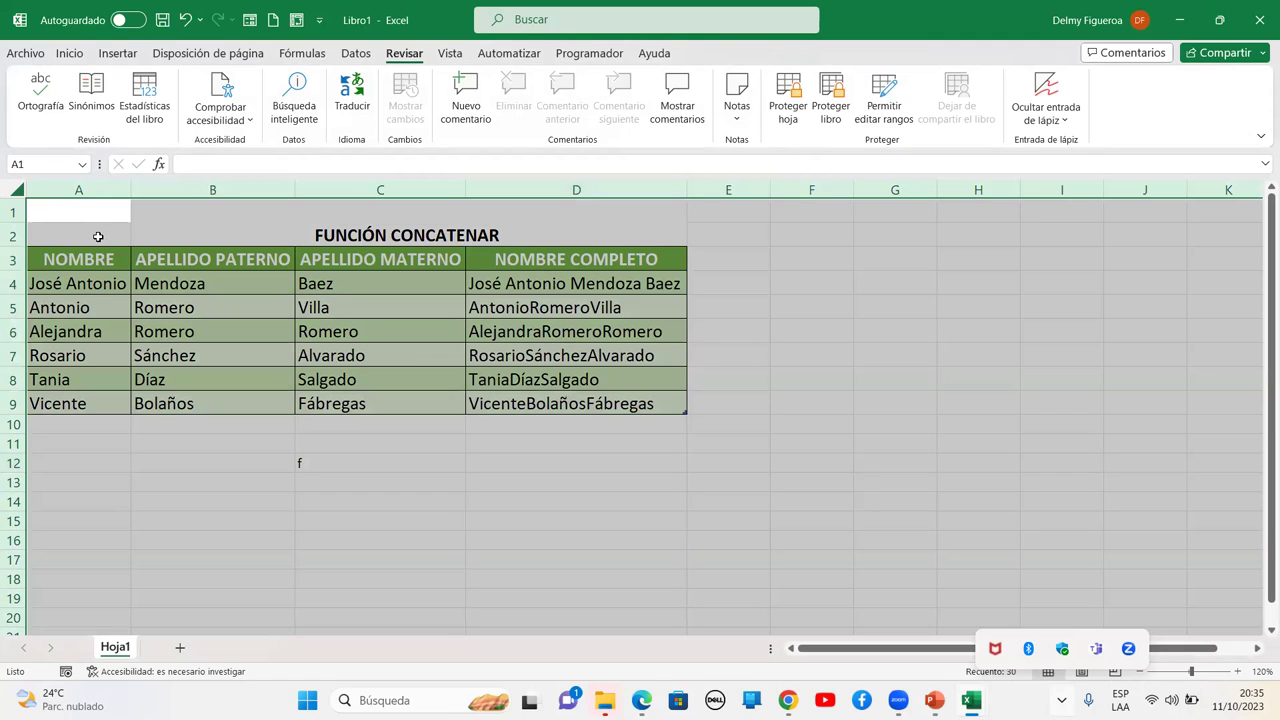
Exclude A1:D9 from the selection and clear Bloqueada for the remaining cells
left_click_drag(101, 231, 387, 390, "ctrl")
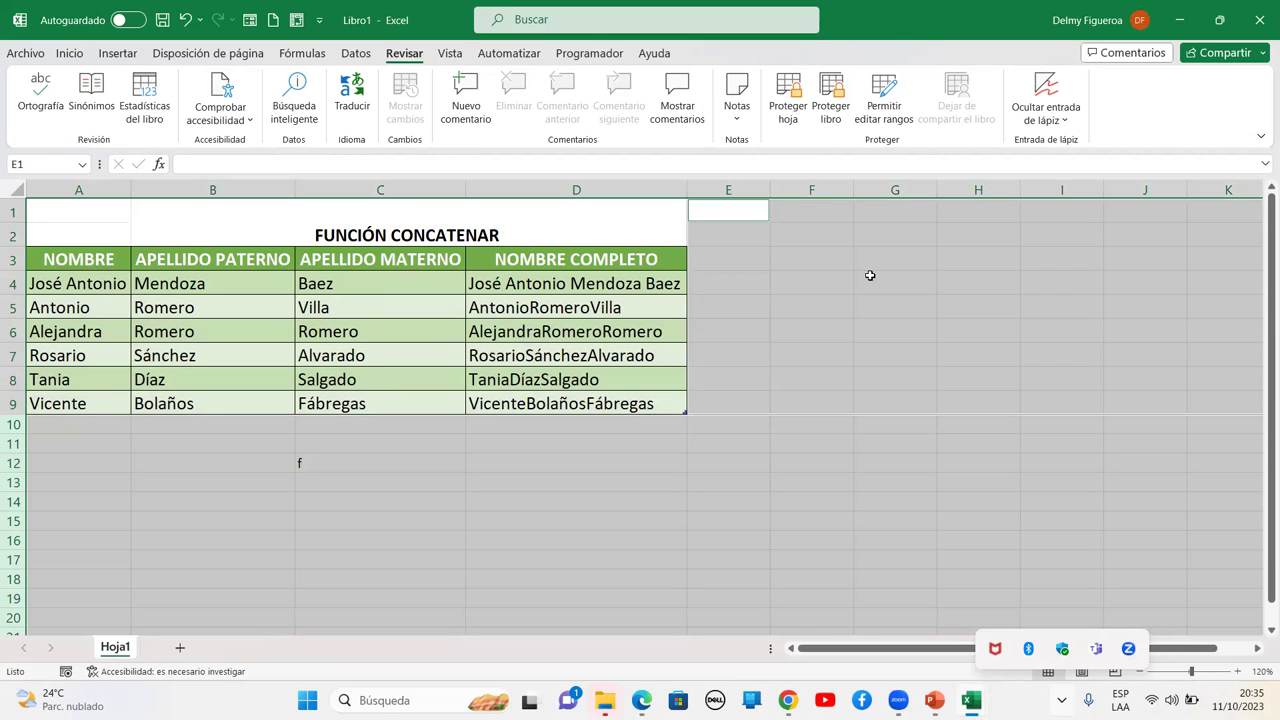
key("ctrl+1")
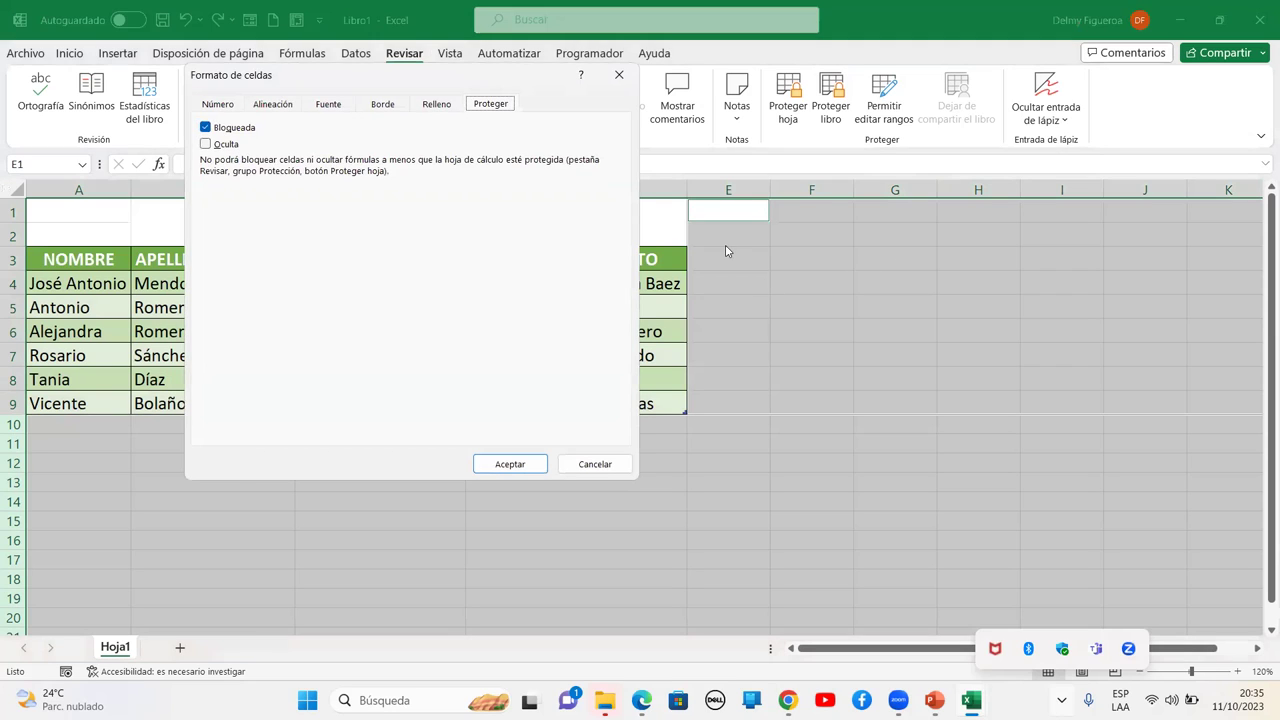
left_click(206, 128)
left_click(529, 468)
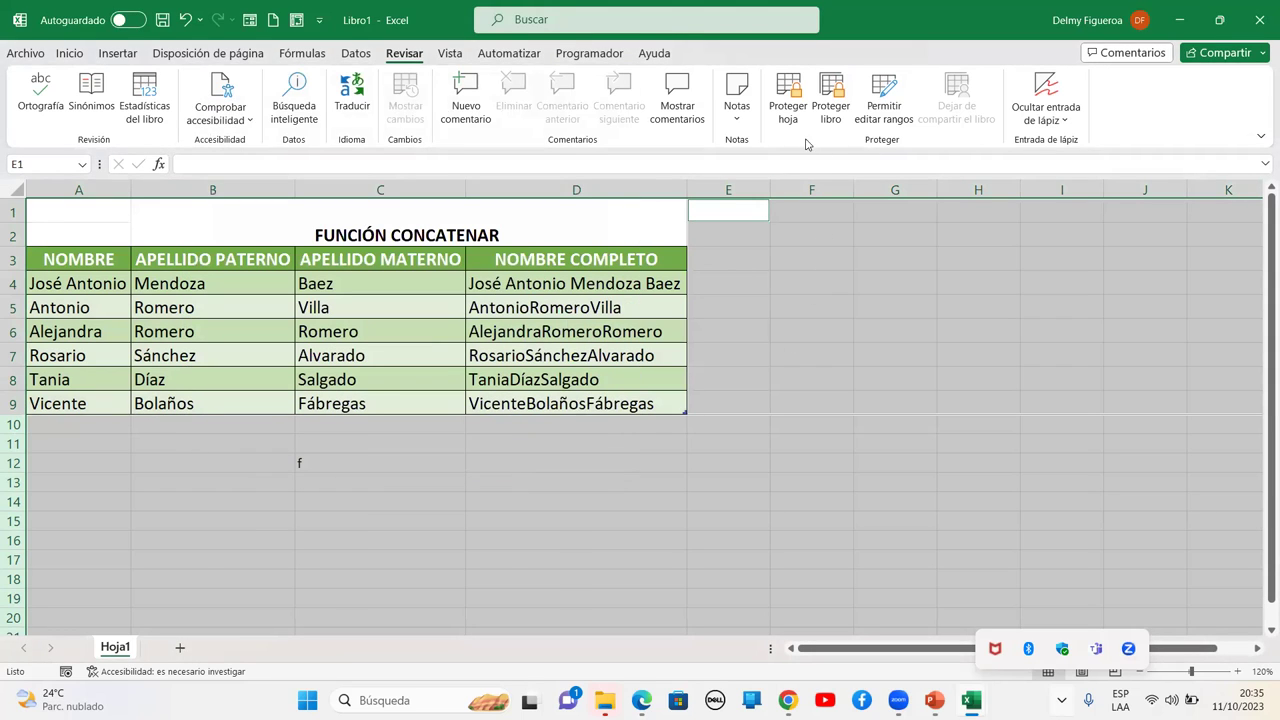
Protect Hoja1 with default options, allowing selection of locked and unlocked cells
left_click(789, 108)
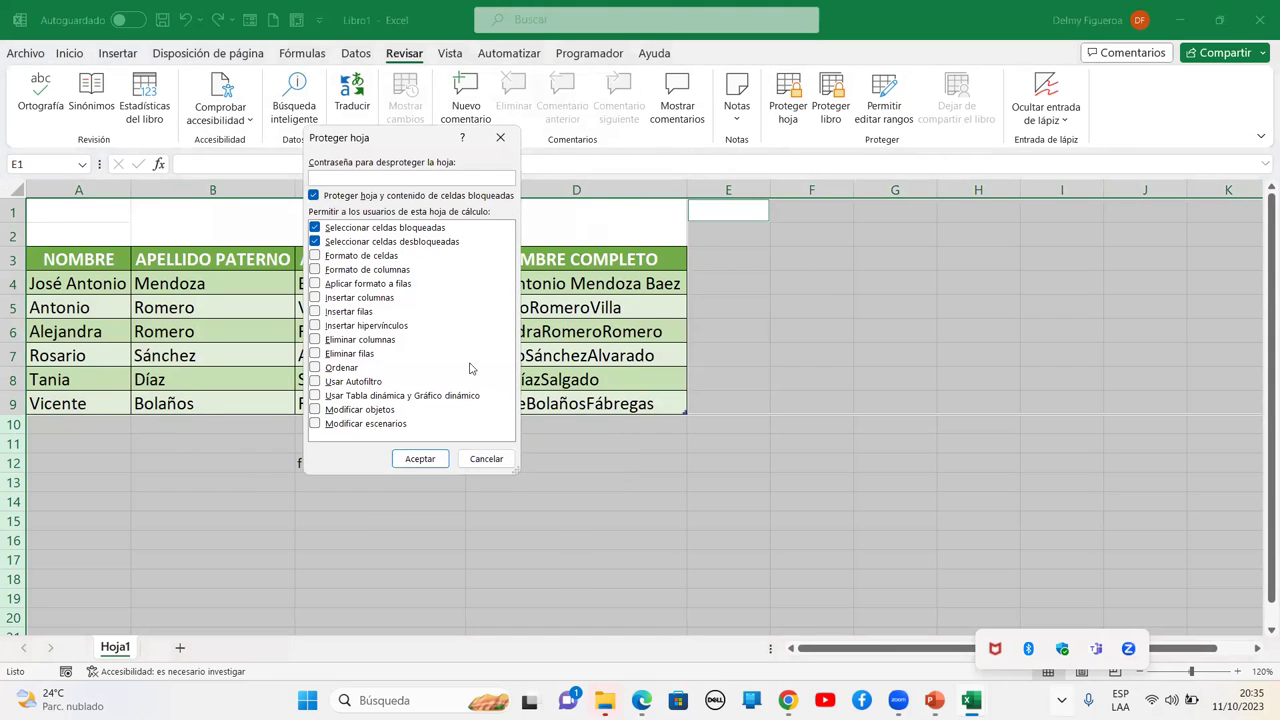
left_click(420, 459)
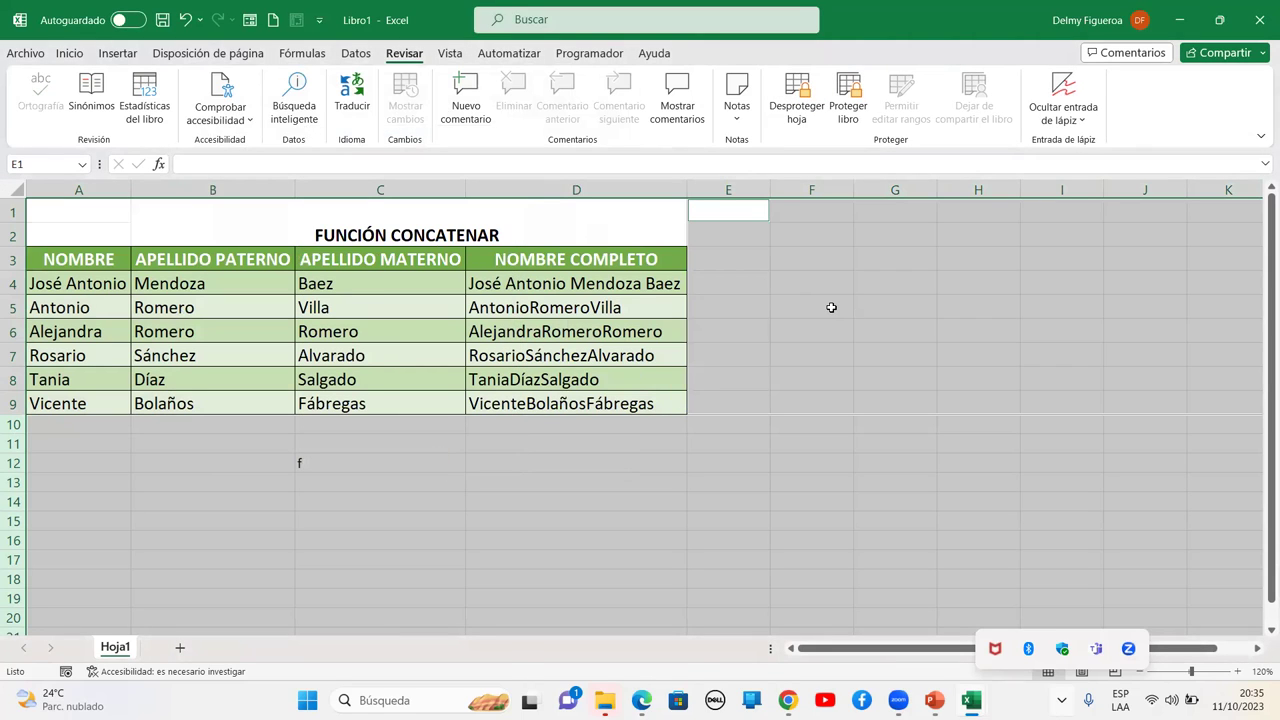
left_click(831, 307)
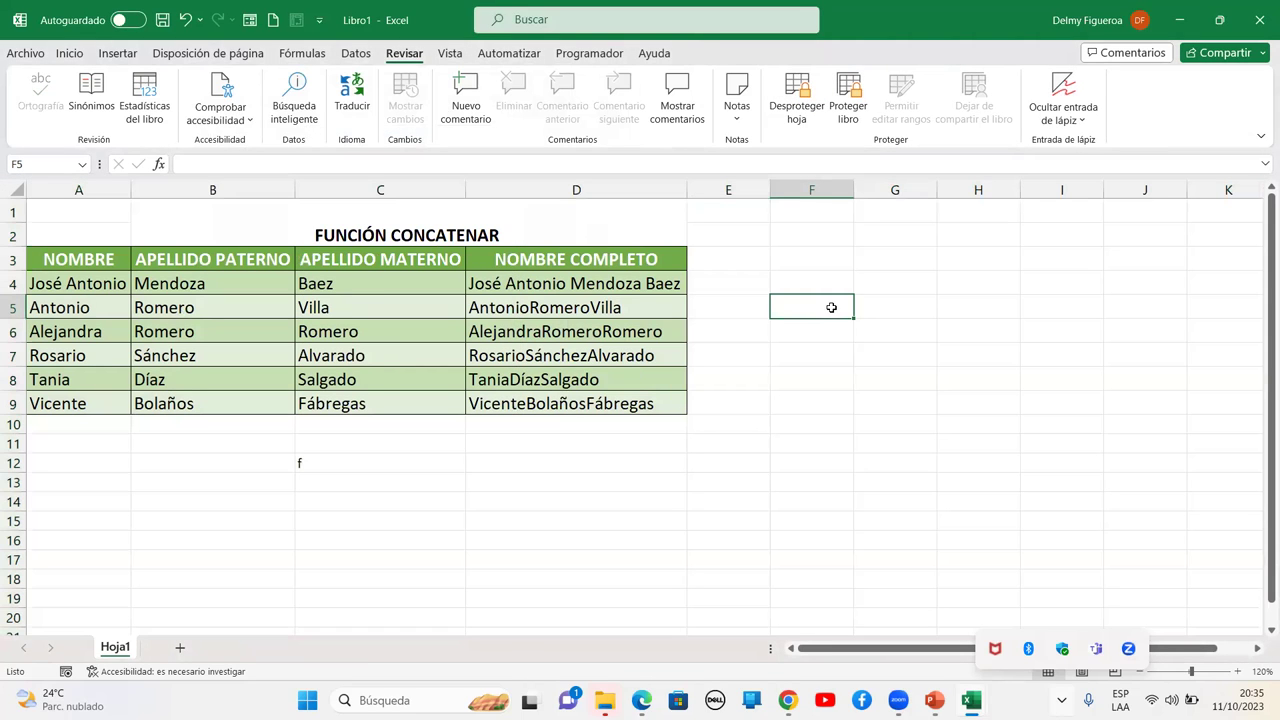
Enter 4 in F5 and confirm the locked cell C4 (Baez) refuses editing
type("4")
key("Tab")
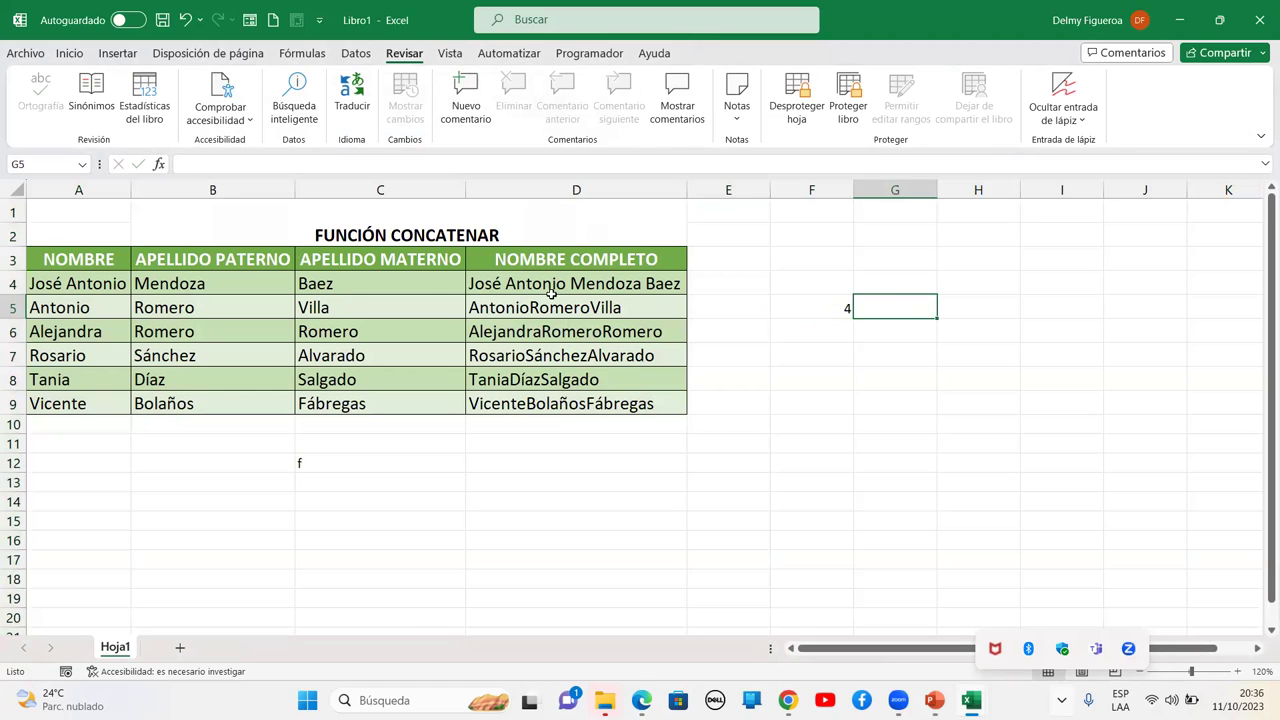
left_click(338, 283)
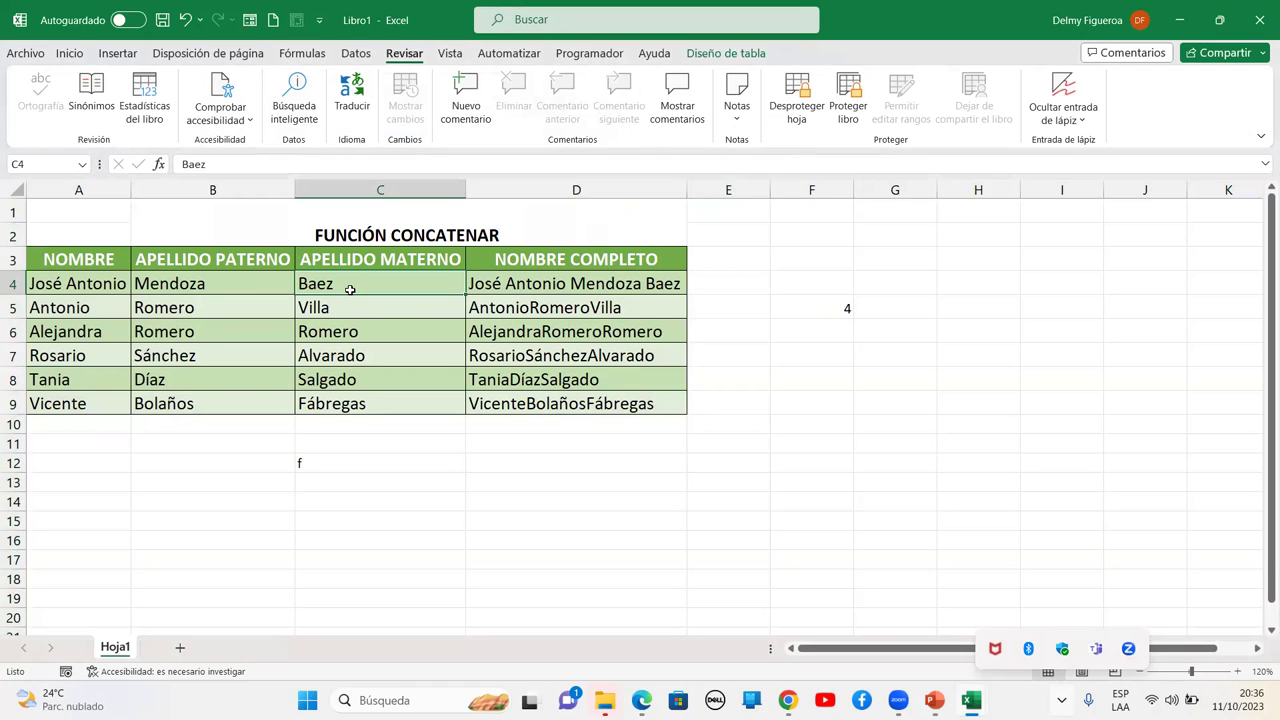
double_click(351, 289)
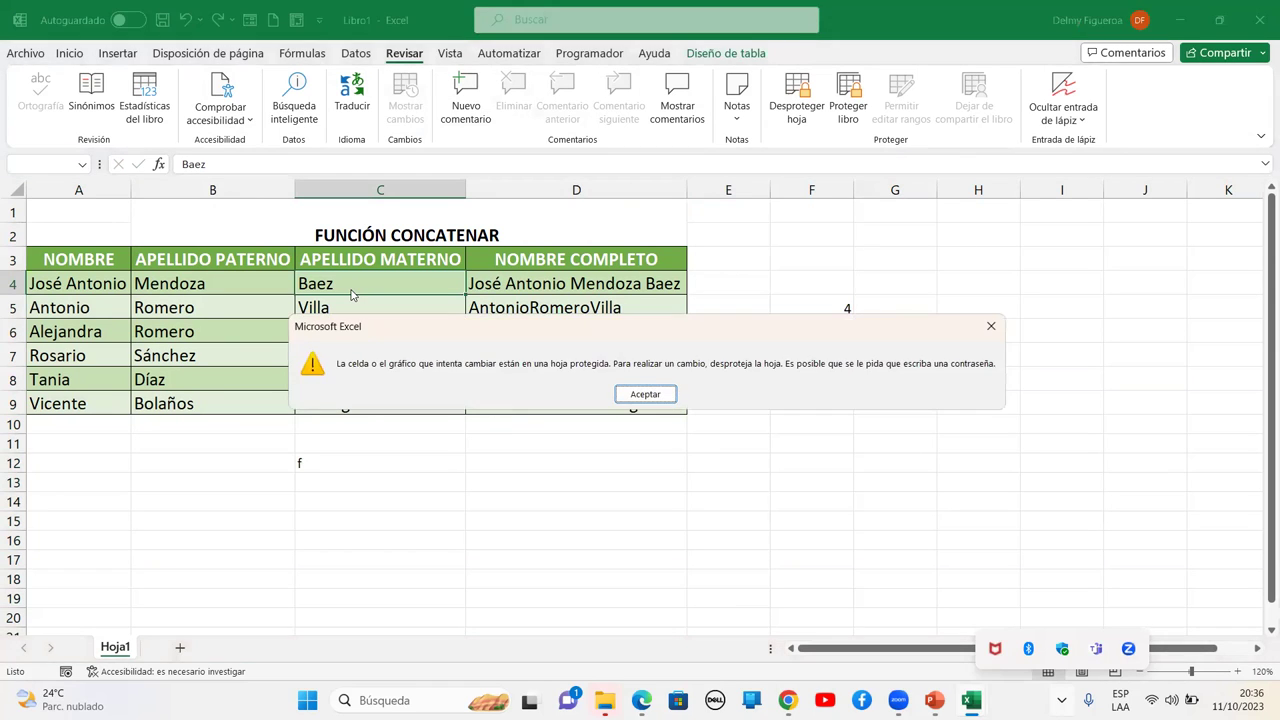
left_click(645, 394)
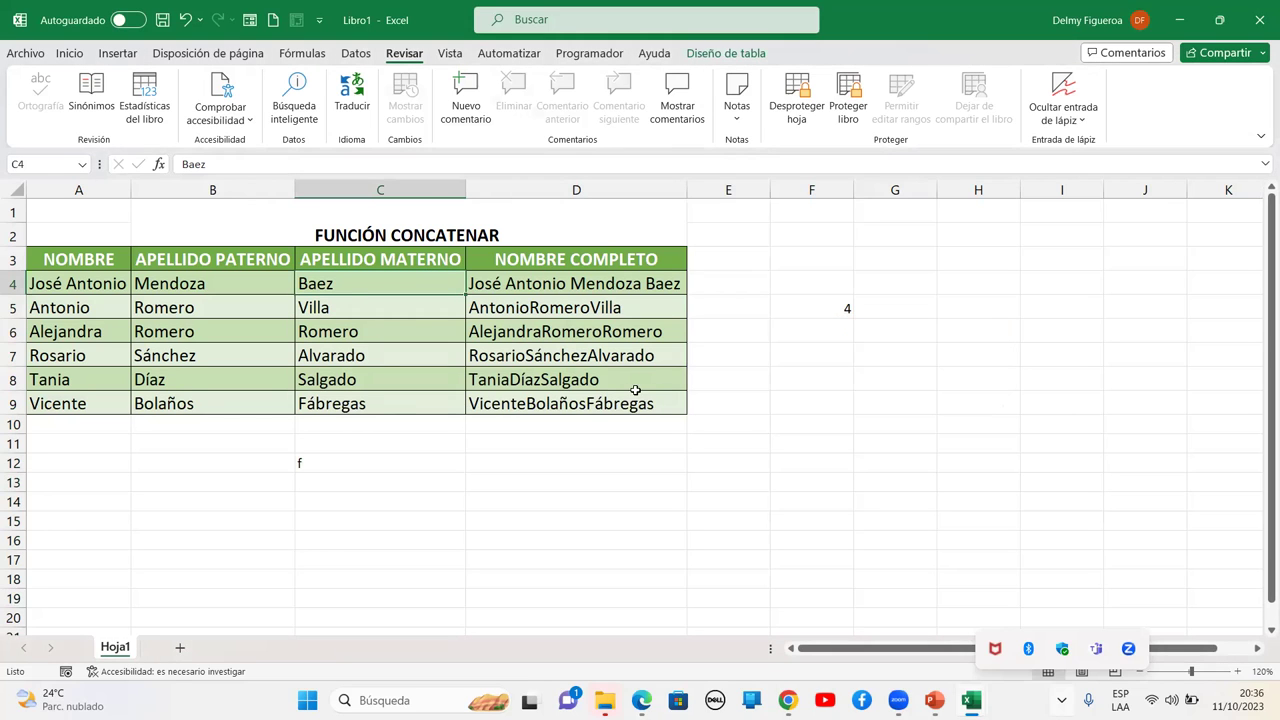
Enter Textos in H6, confirm C5 (Villa) refuses editing, then select A1:D9
left_click(964, 324)
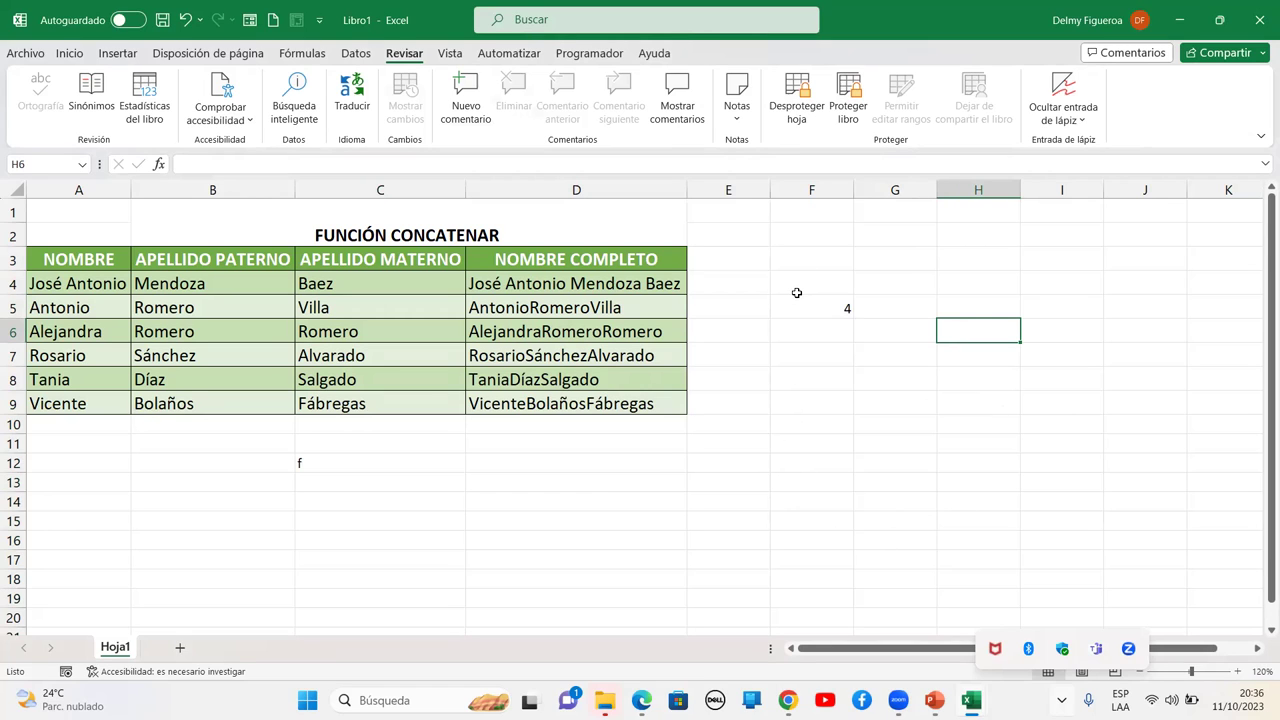
type("Textos")
key("Return")
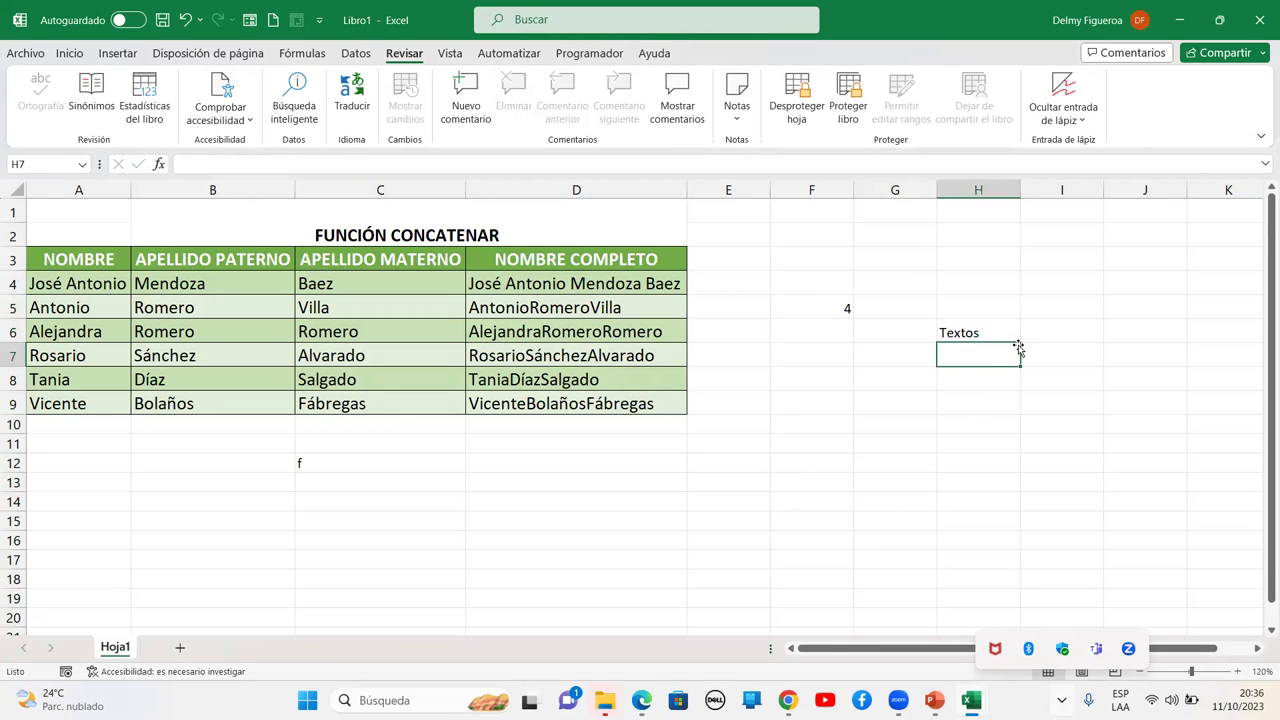
left_click(333, 307)
double_click(435, 308)
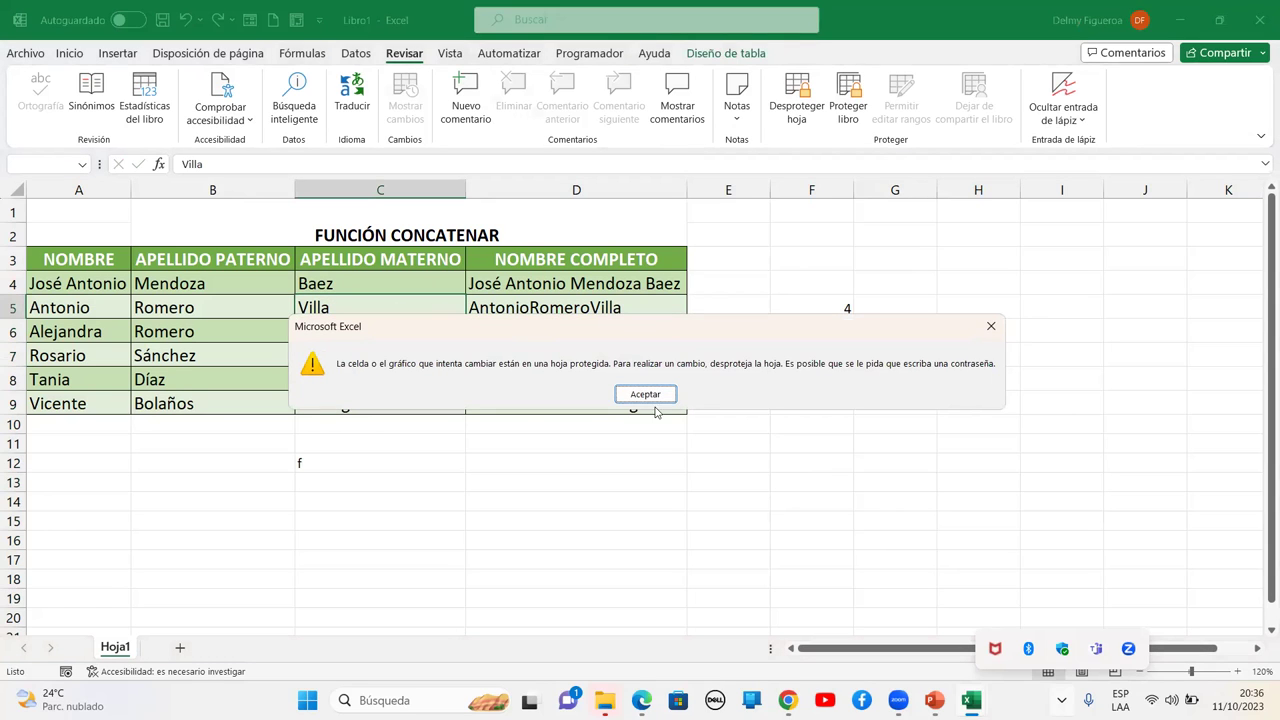
left_click(645, 394)
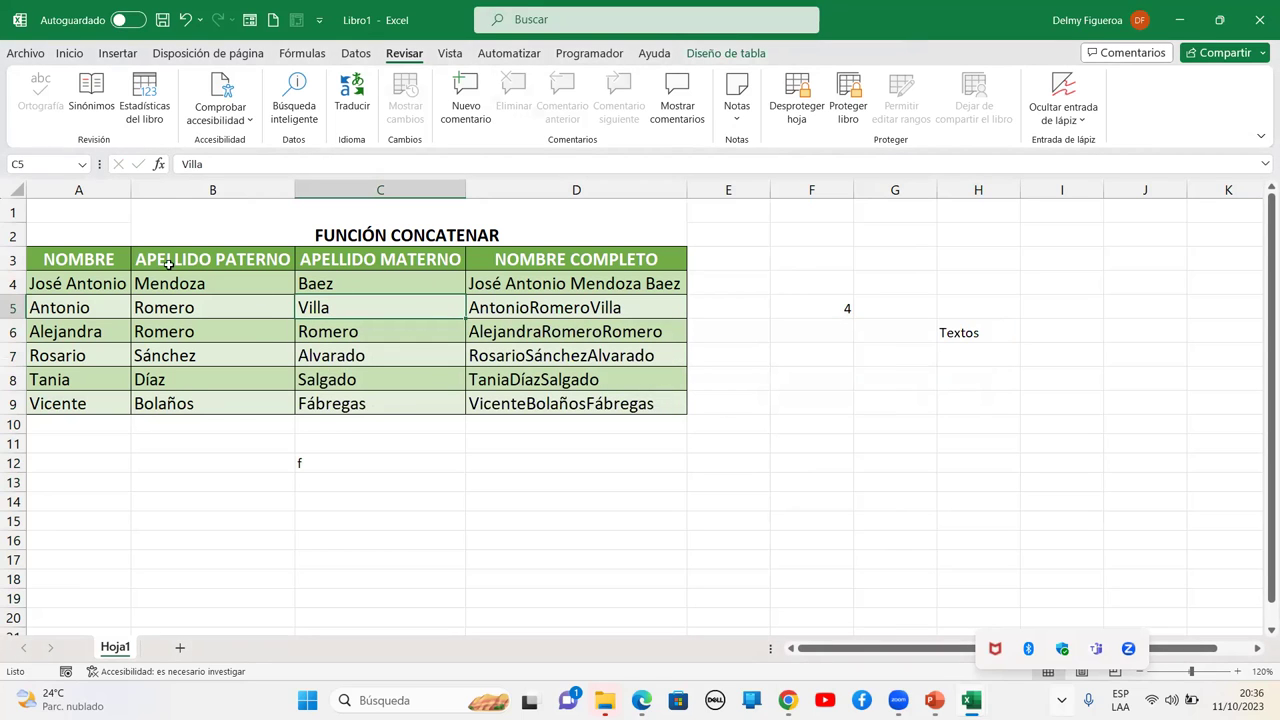
left_click_drag(97, 211, 480, 404)
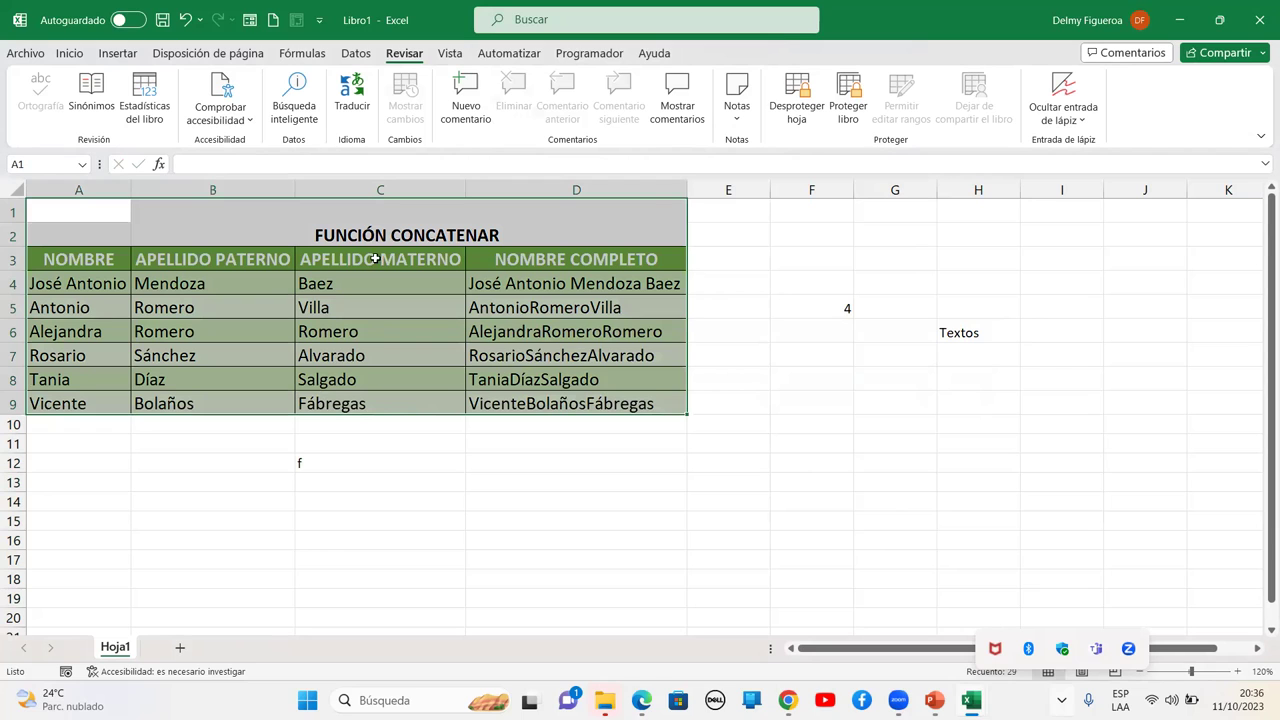
Select the whole worksheet, unprotect Hoja1, and bring up its Formato de celdas protection options
left_click_drag(372, 482, 1034, 462)
left_click_drag(960, 240, 1212, 578)
left_click_drag(98, 205, 540, 404)
left_click(17, 189)
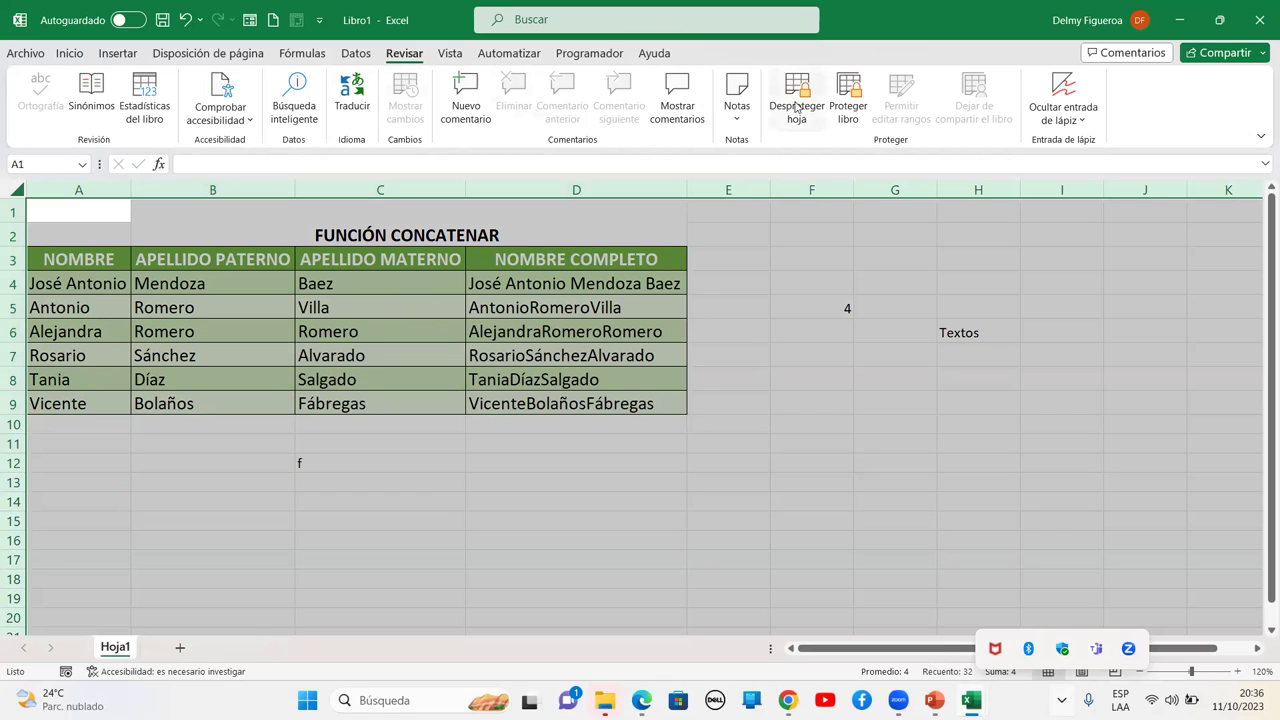
right_click(602, 352)
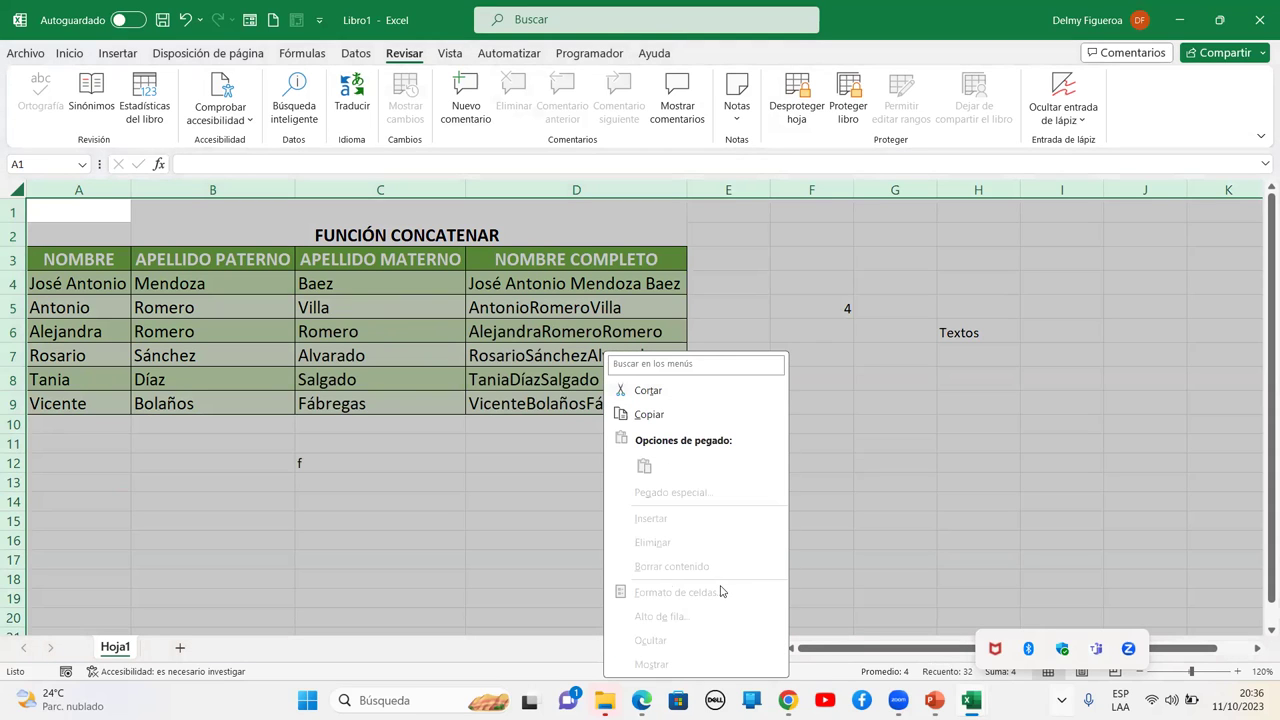
left_click(805, 92)
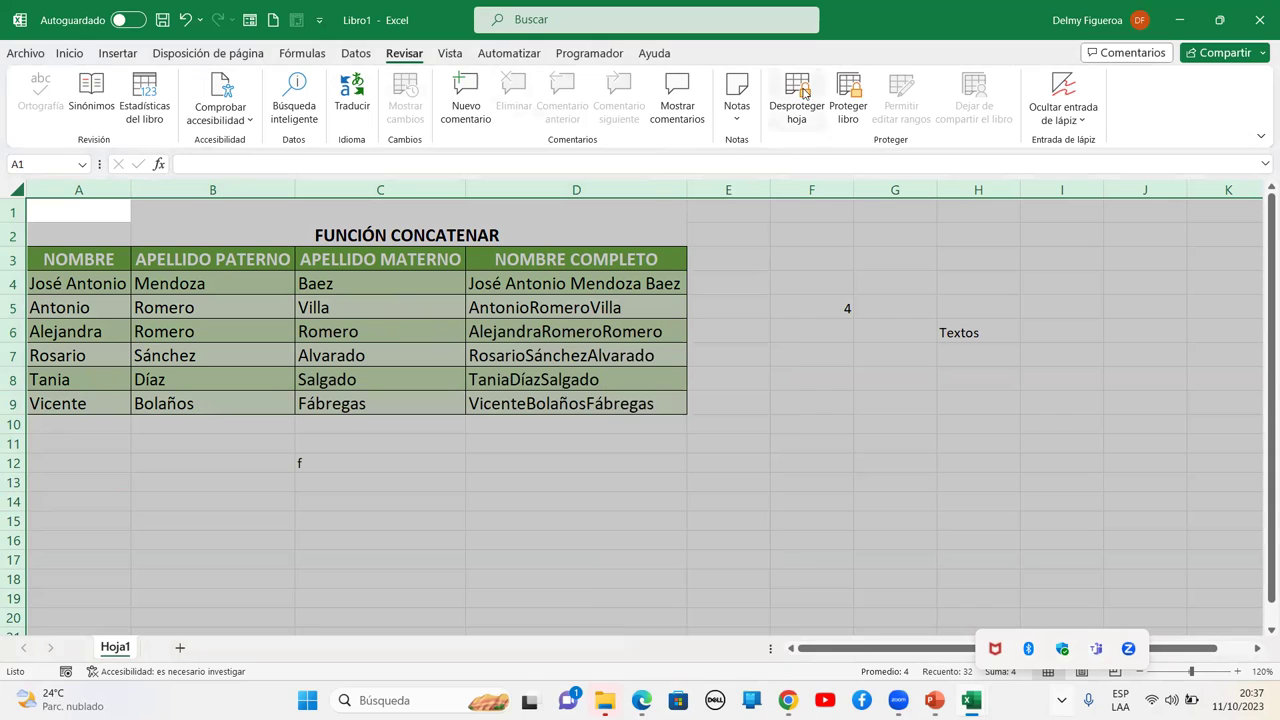
left_click(803, 92)
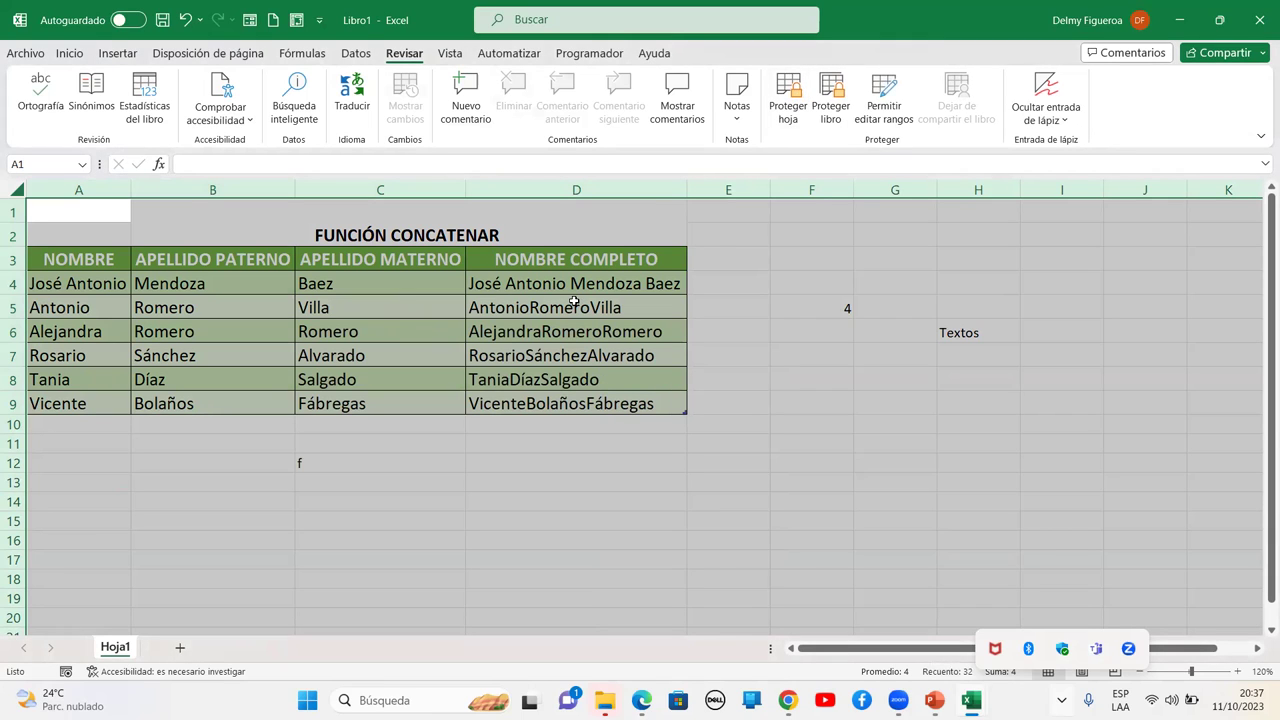
key("ctrl+1")
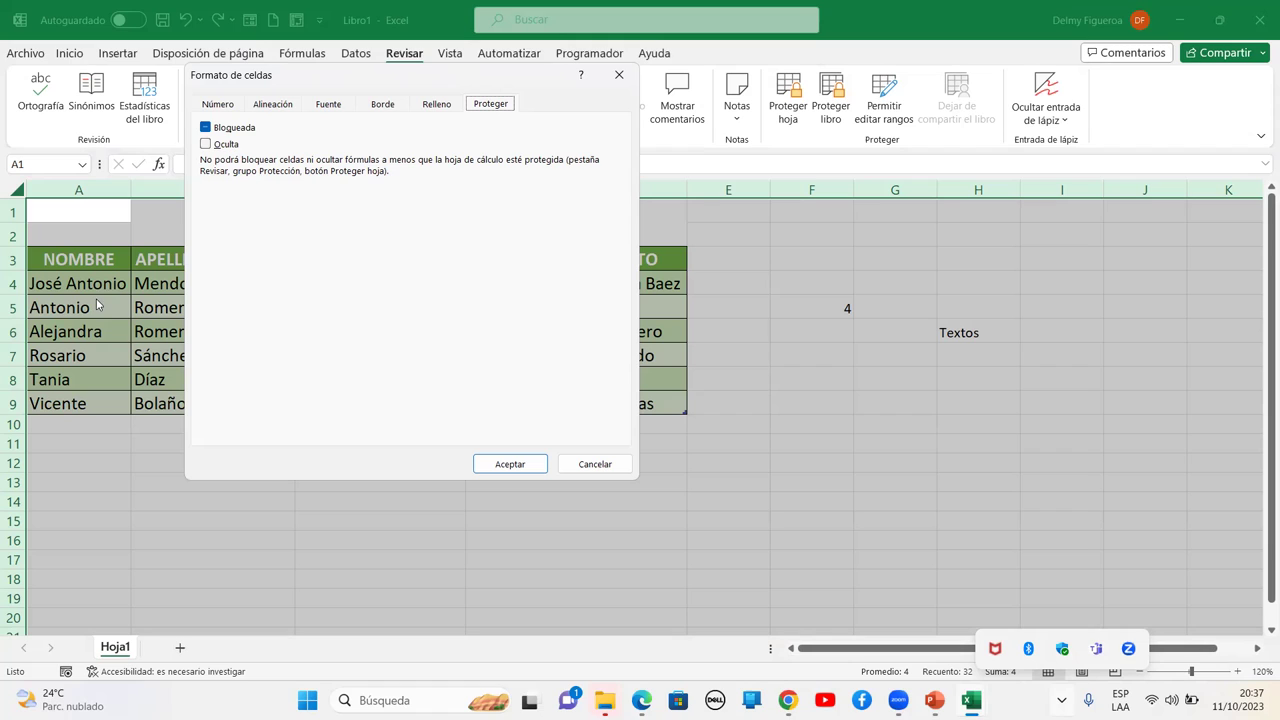
Keep Bloqueada checked for all cells and confirm the Formato de celdas dialog
left_click(208, 127)
left_click(538, 470)
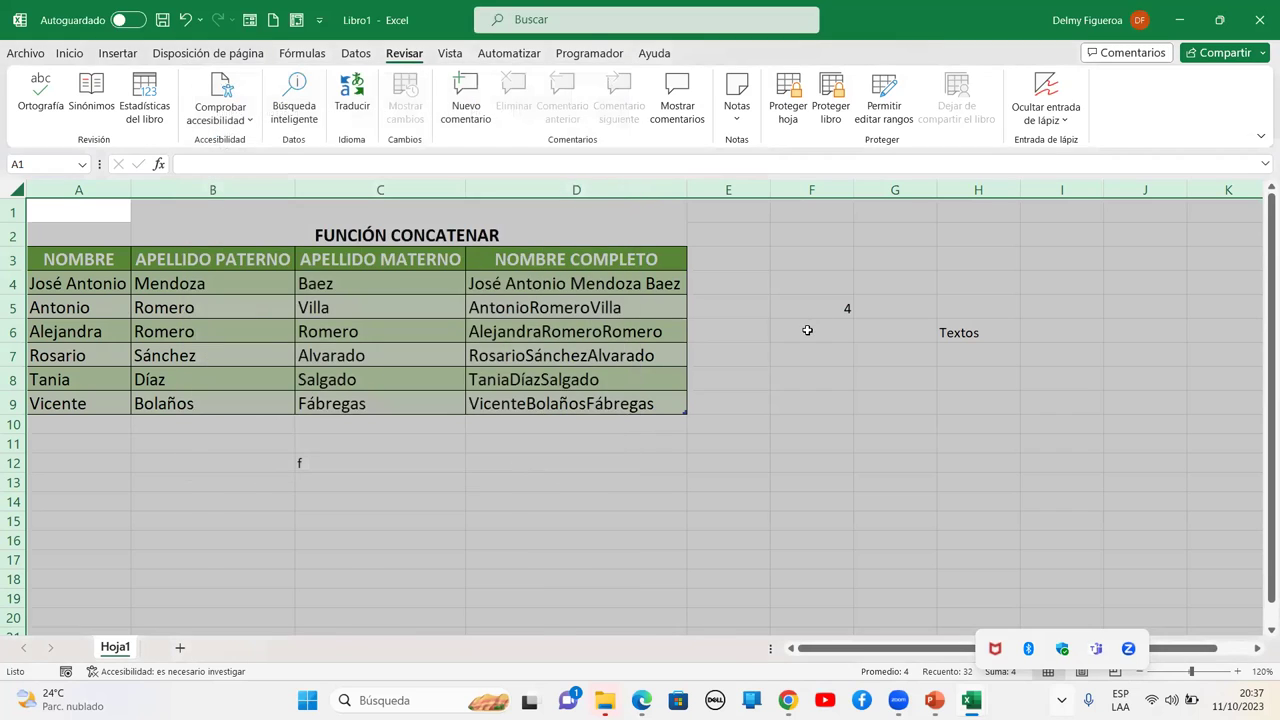
left_click(807, 330)
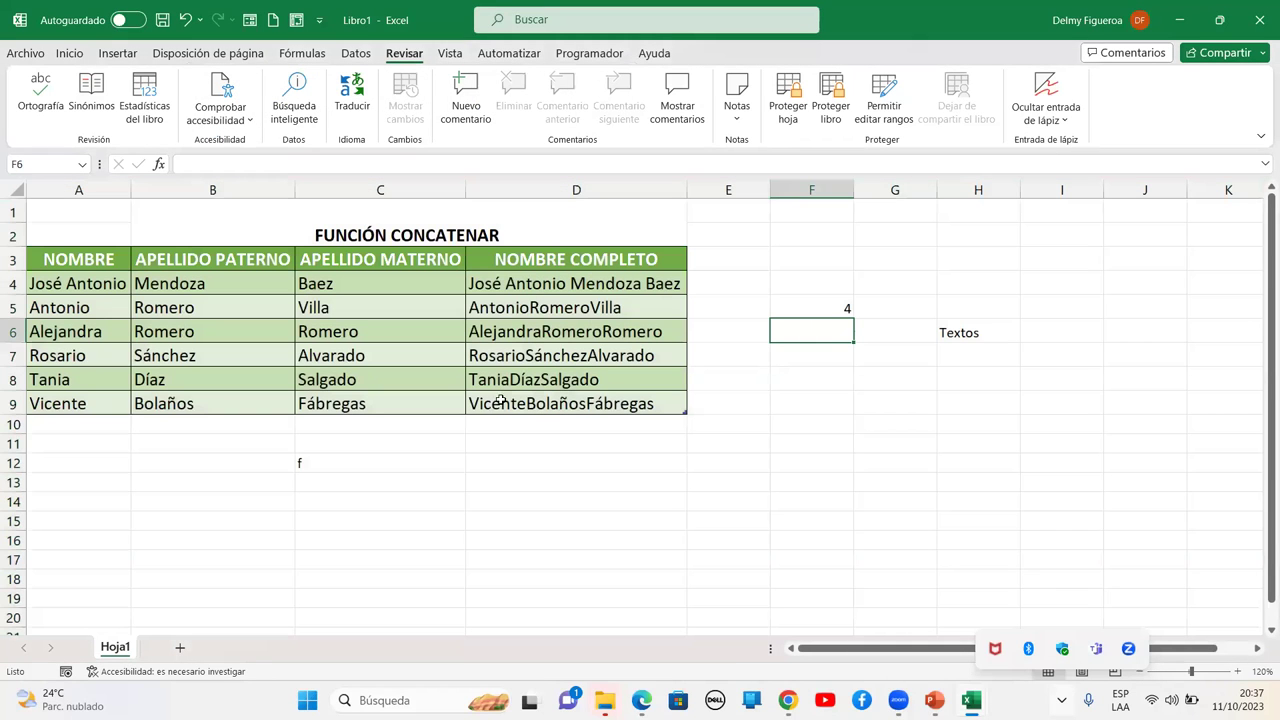
Inspect the CONCATENAR formulas in D4 and D5, abandoning an edit of D5
left_click(556, 291)
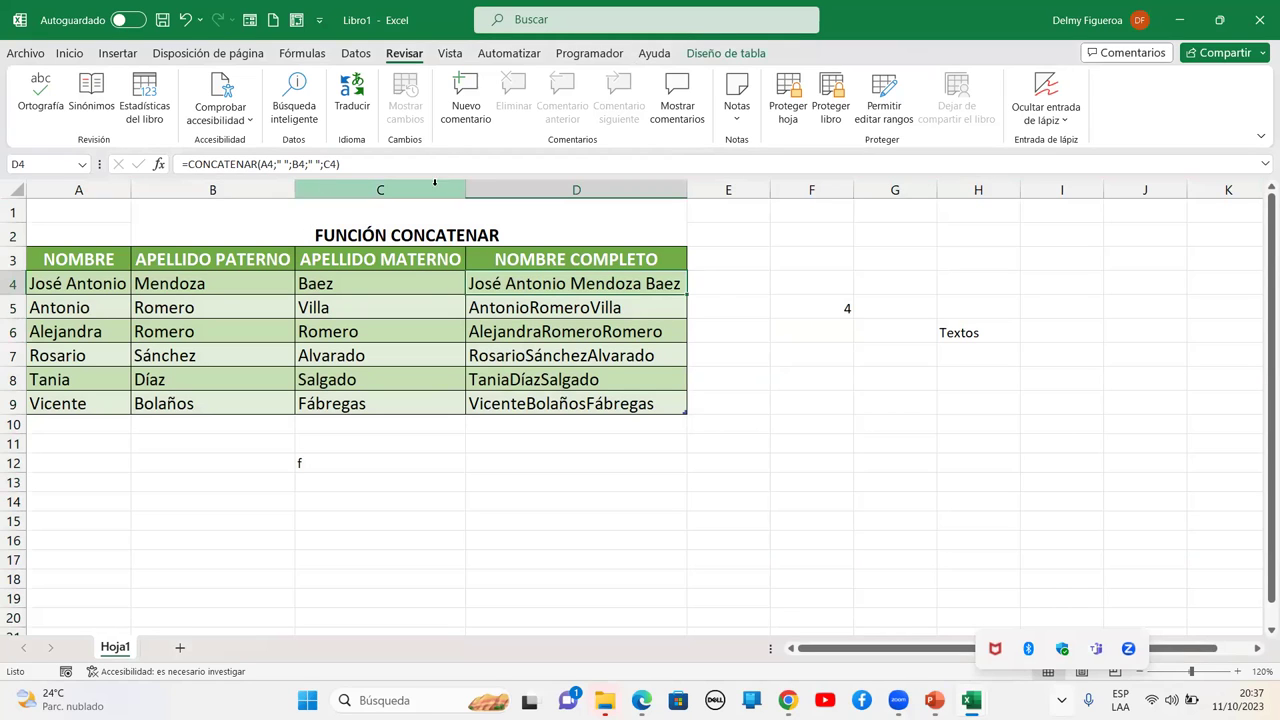
left_click(589, 307)
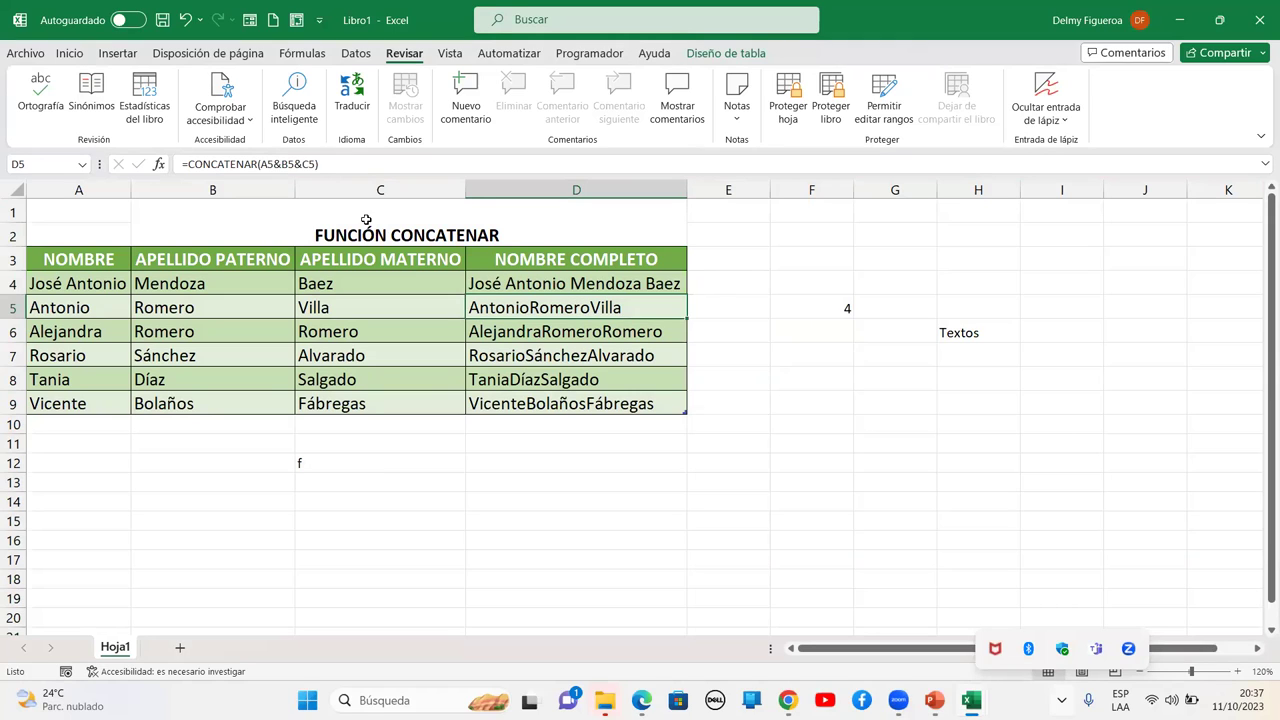
left_click(277, 163)
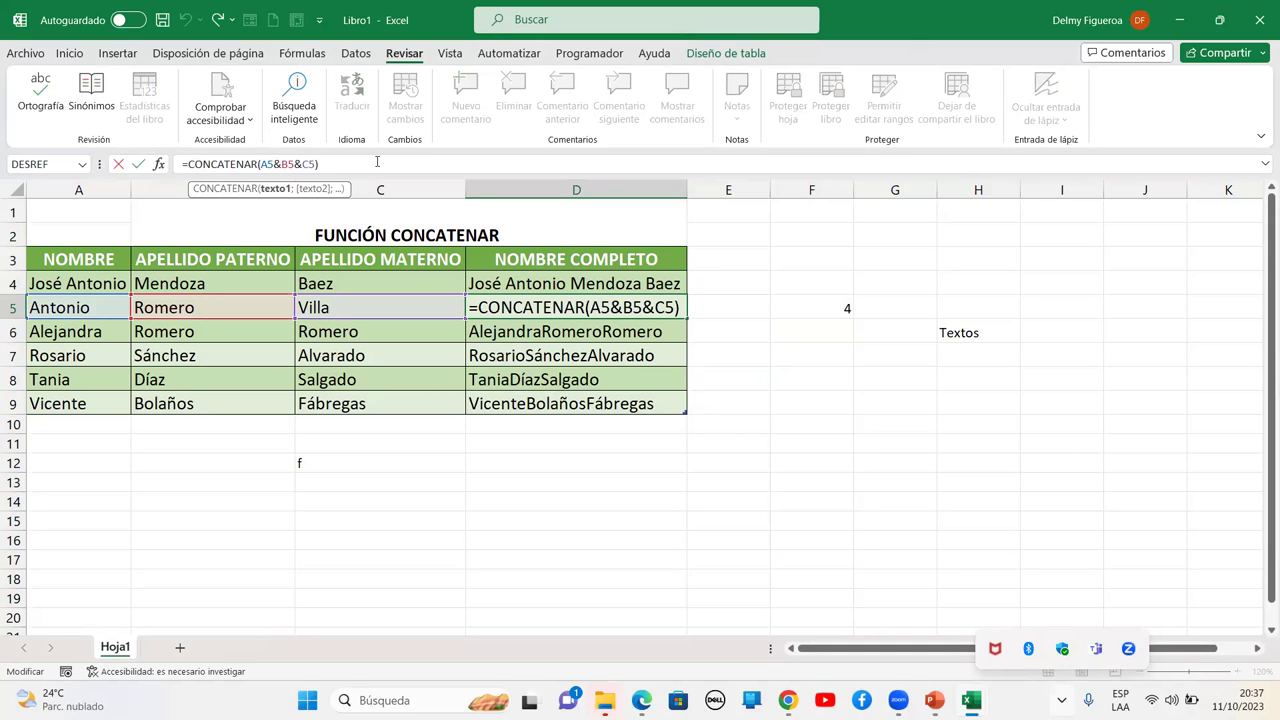
type("\"")
key("Escape")
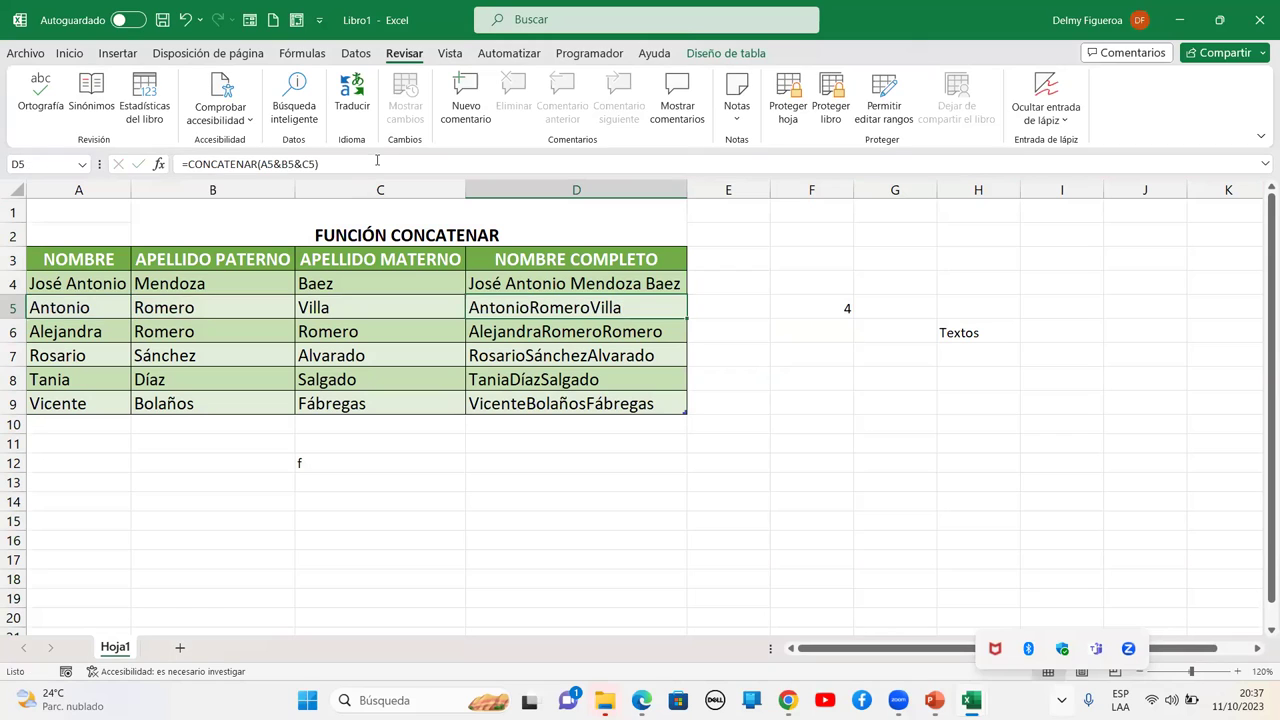
Fill D4's spaced full-name formula down through D9 and select D4:D9
left_click(553, 272)
left_click_drag(686, 296, 670, 406)
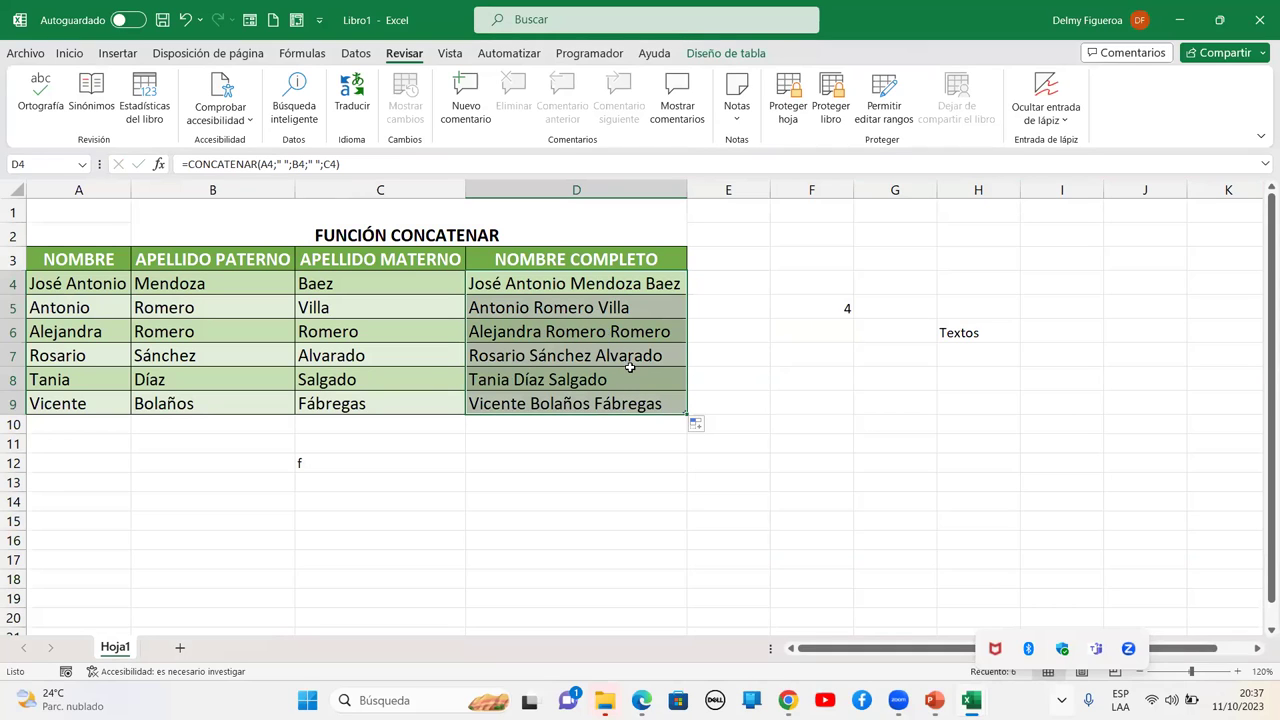
left_click(610, 287)
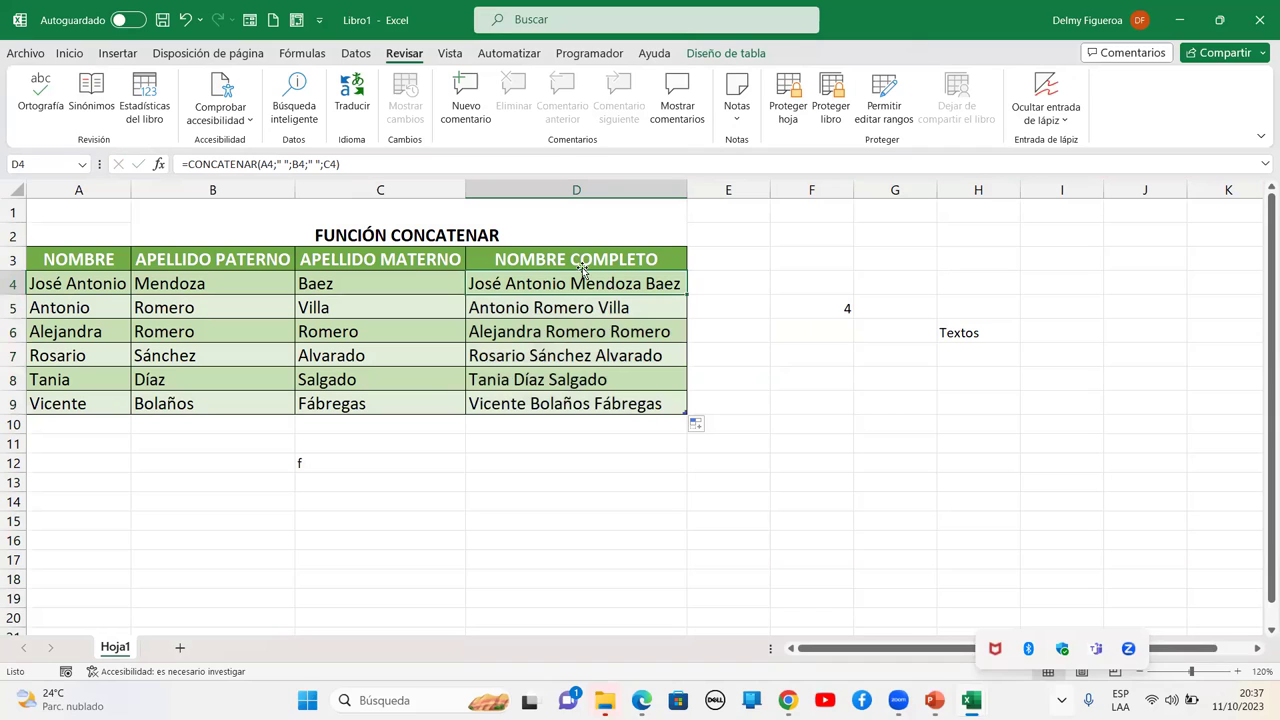
left_click_drag(605, 283, 607, 403)
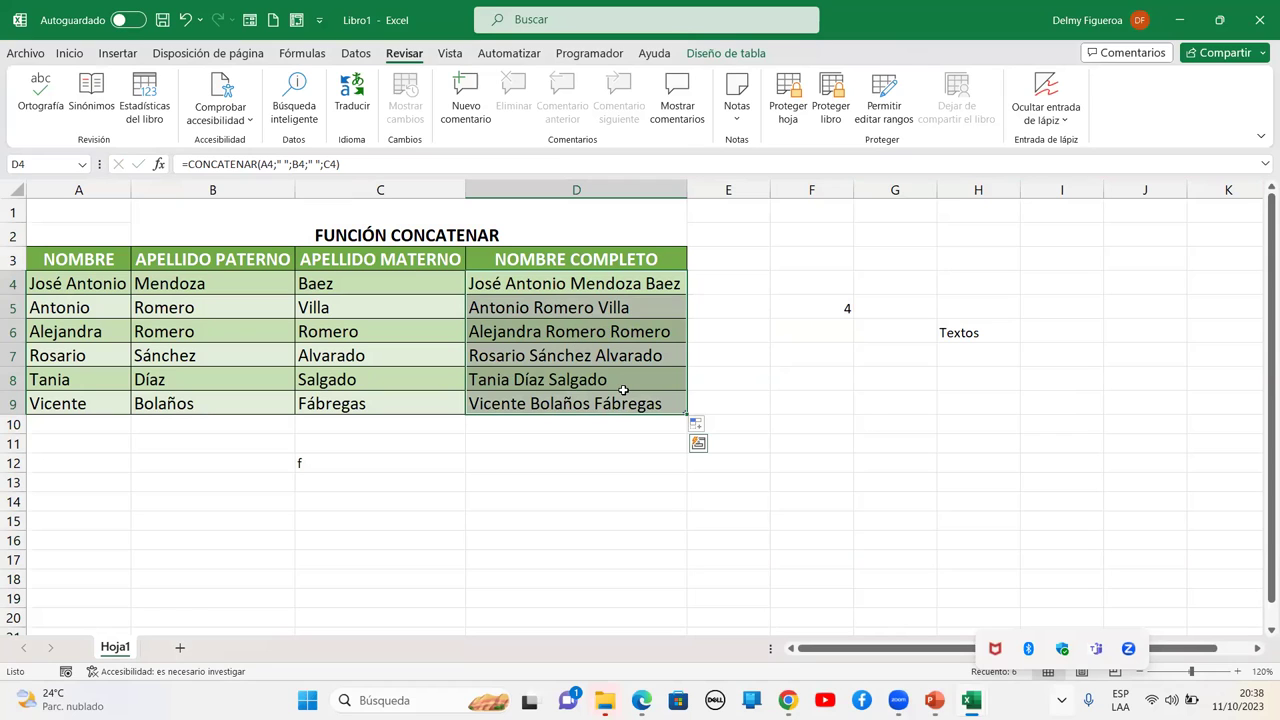
Mark D4:D9 as Oculta in Formato de celdas so their formulas hide under protection
key("ctrl+1")
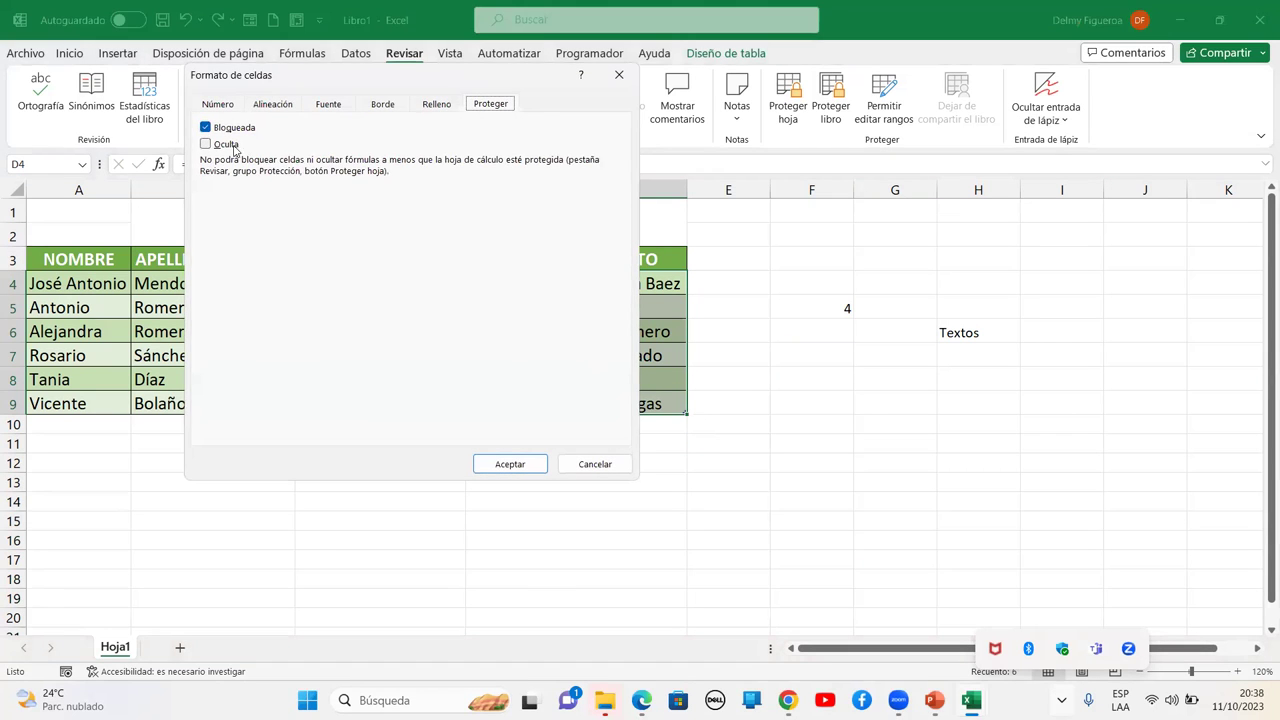
left_click(207, 145)
left_click(511, 466)
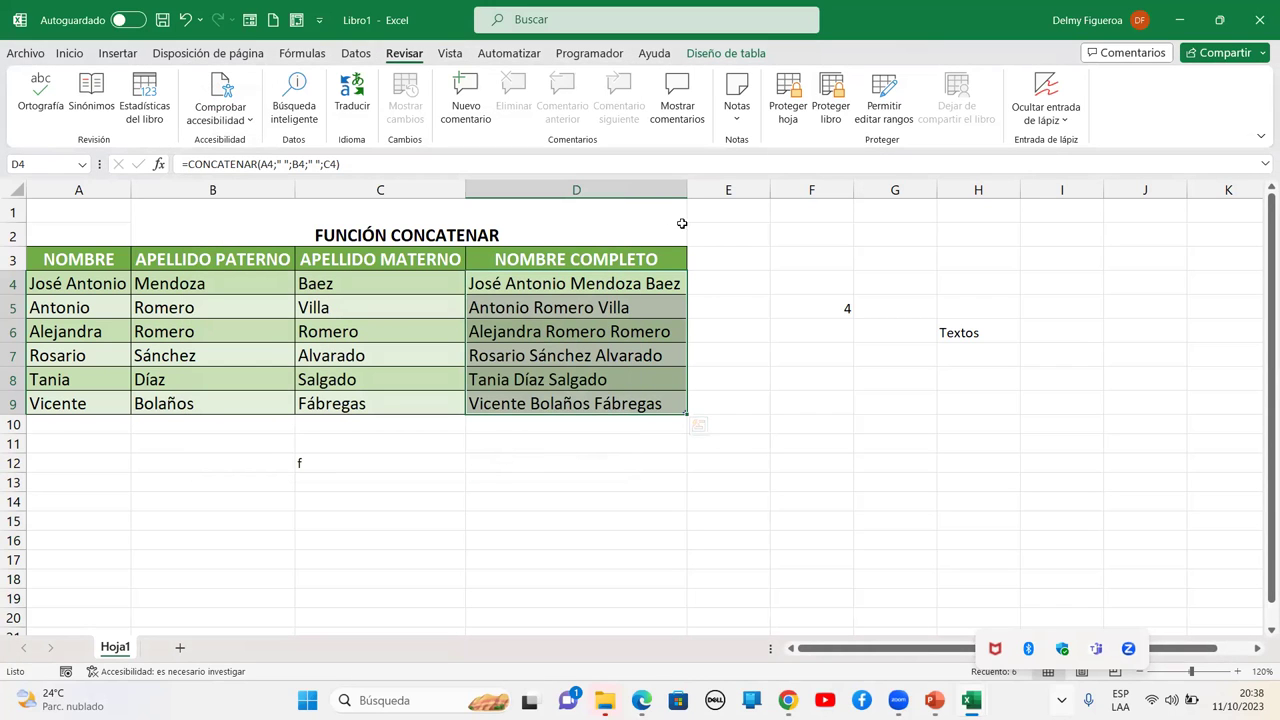
left_click(788, 112)
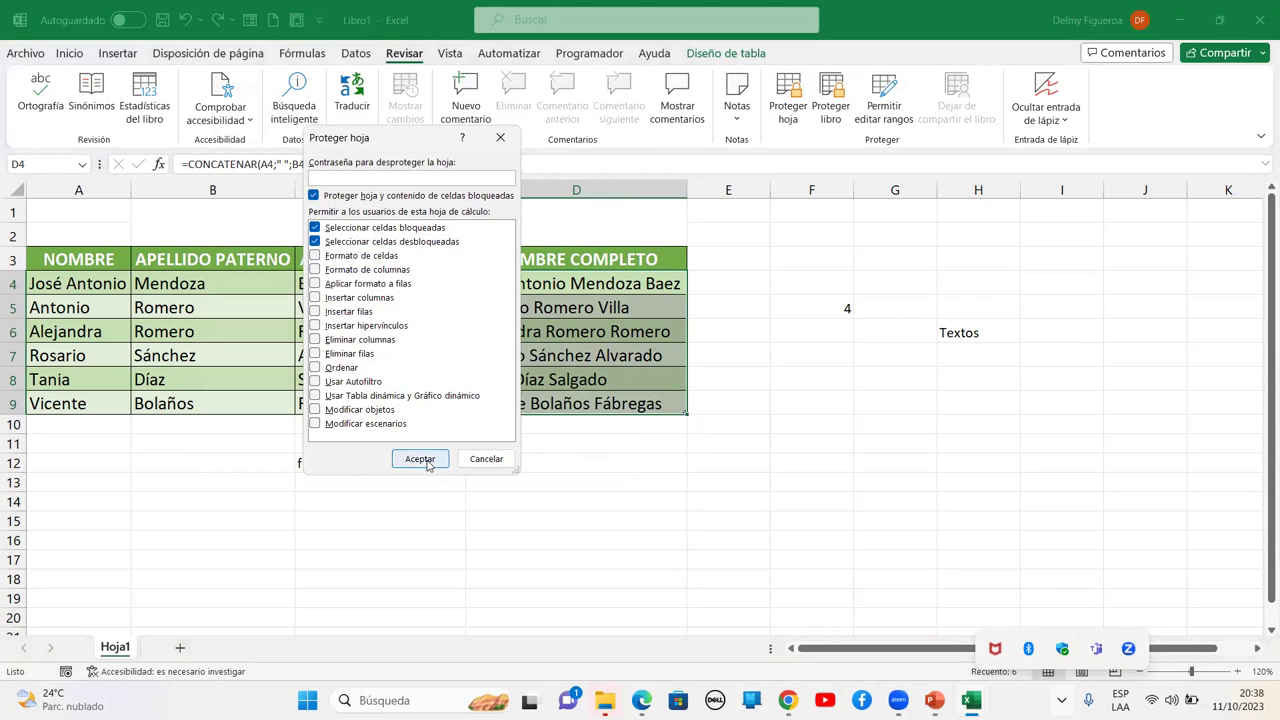
Protect Hoja1 with defaults and verify D4:D9 show no formulas and reject edits
left_click(420, 459)
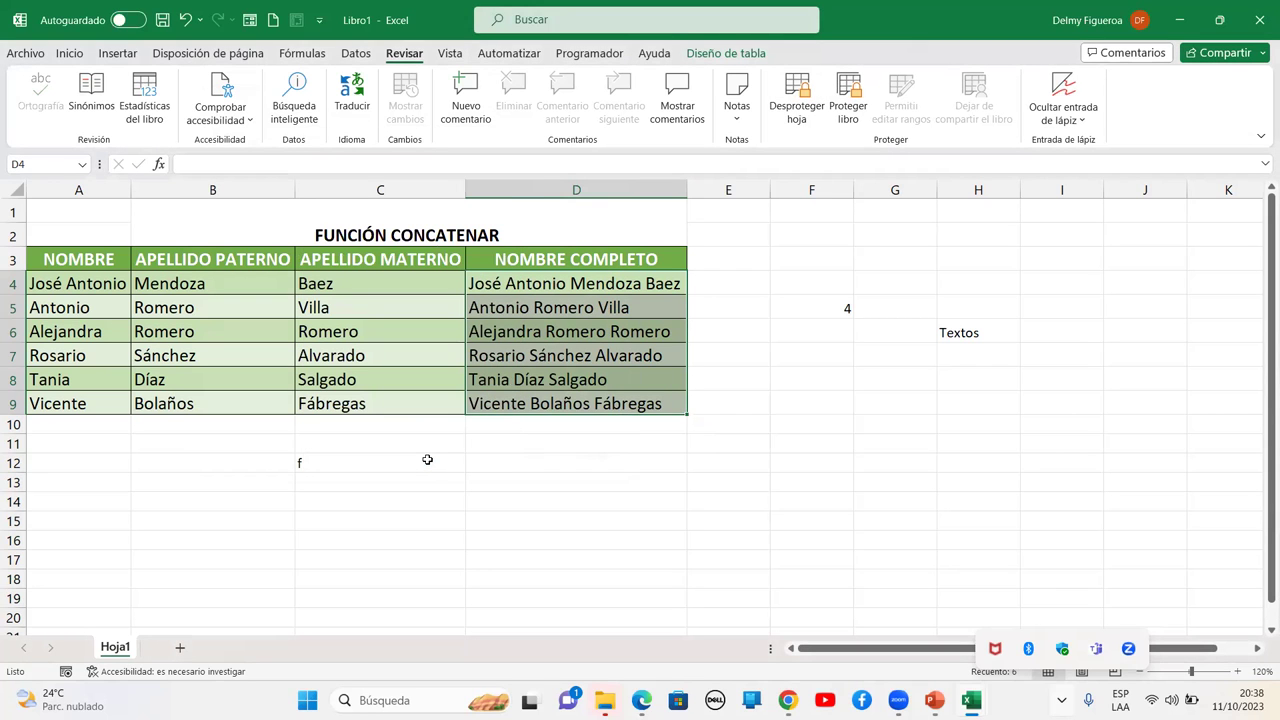
left_click(810, 354)
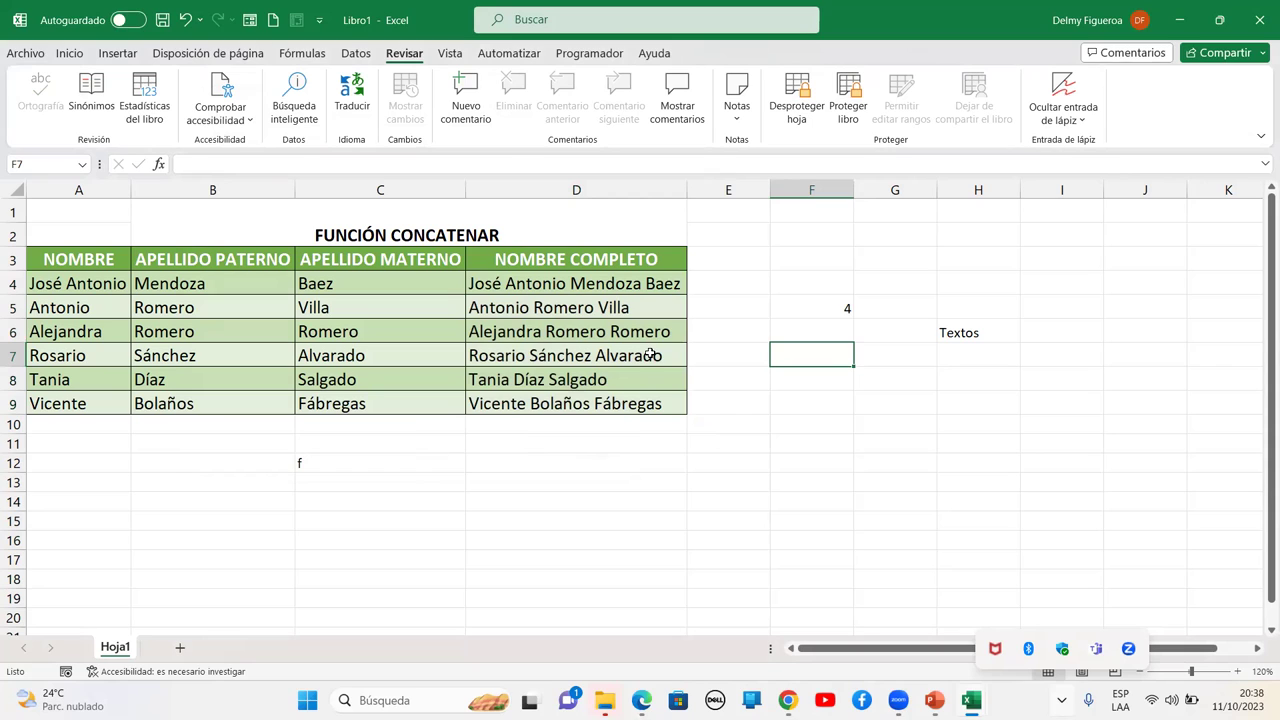
left_click(560, 283)
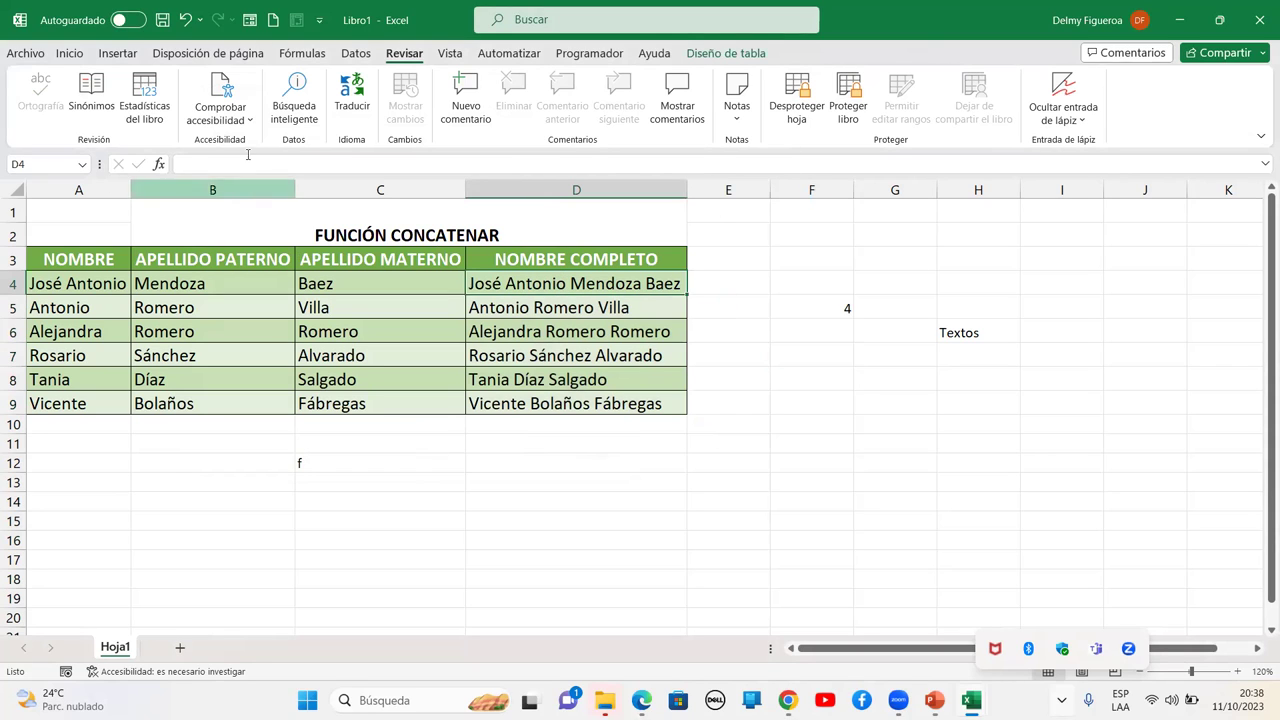
left_click(613, 310)
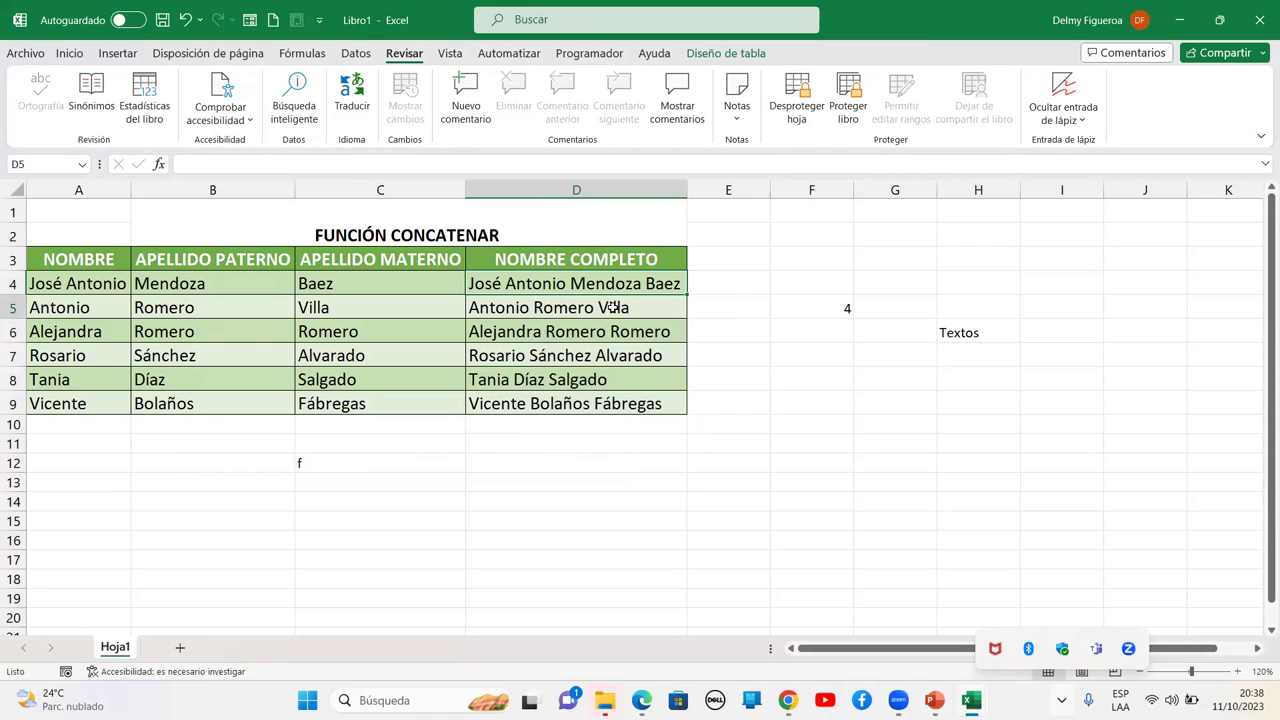
left_click(615, 332)
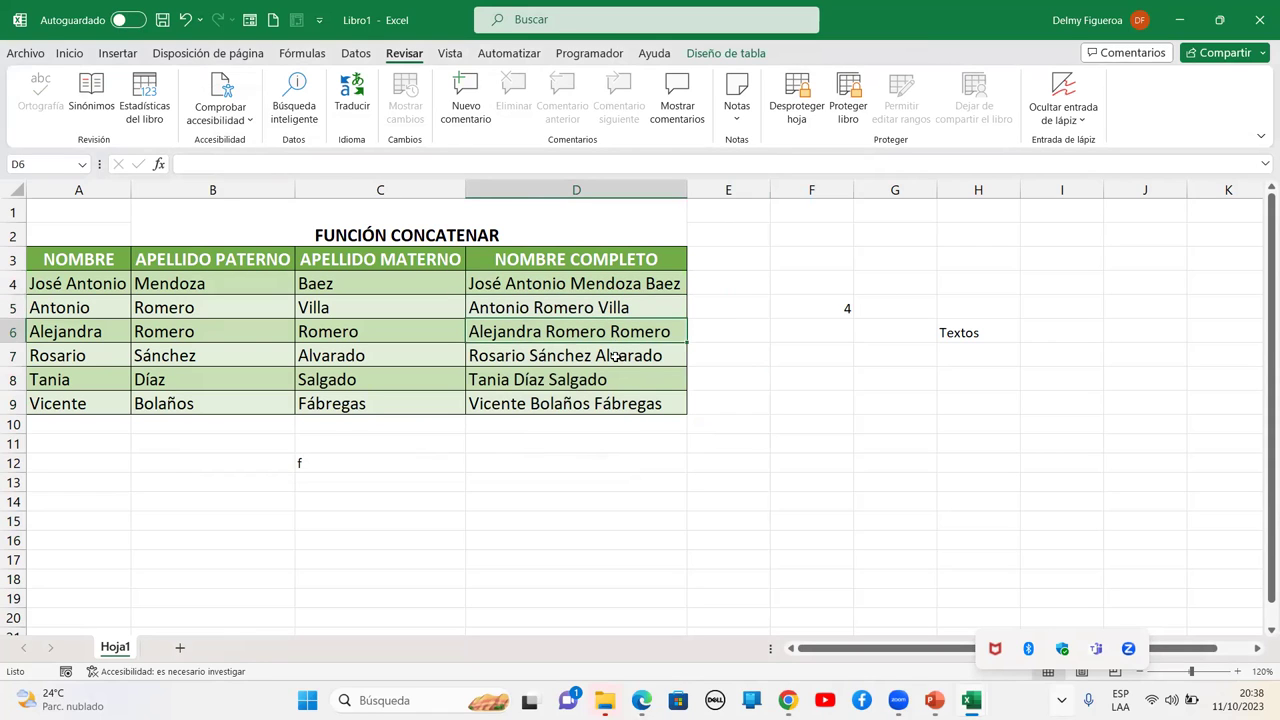
left_click(618, 358)
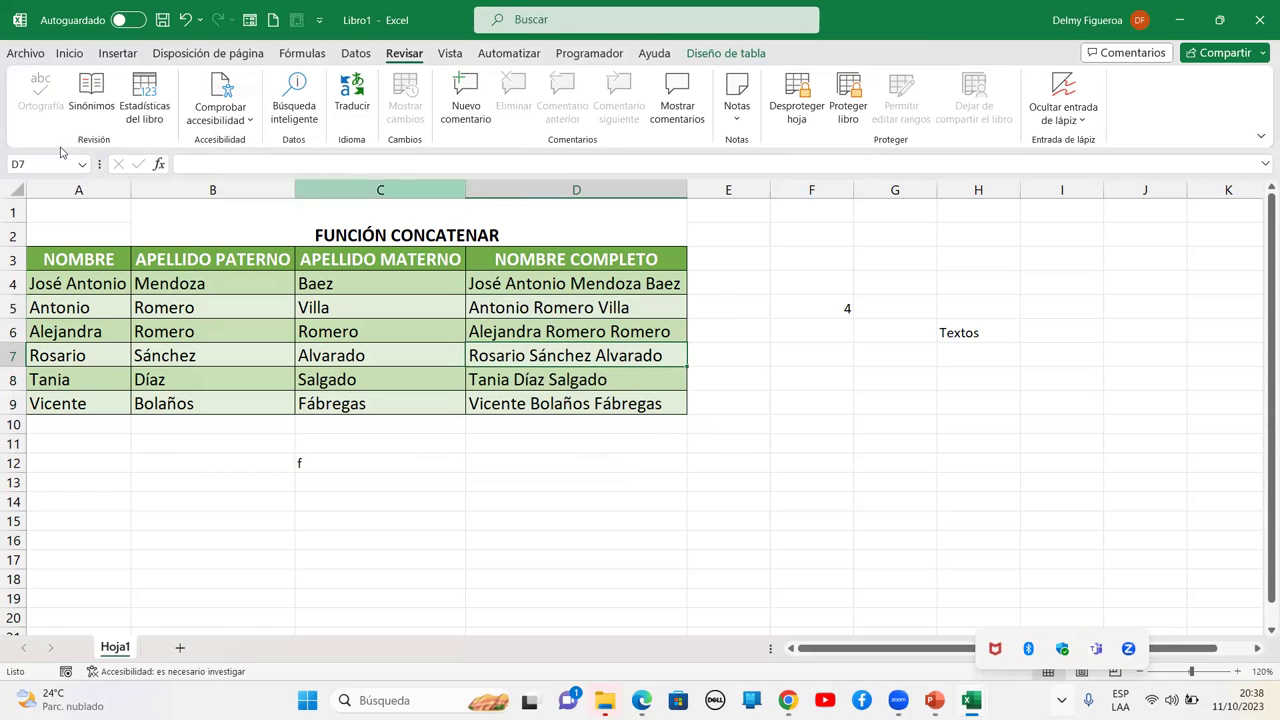
left_click(657, 378)
left_click(652, 397)
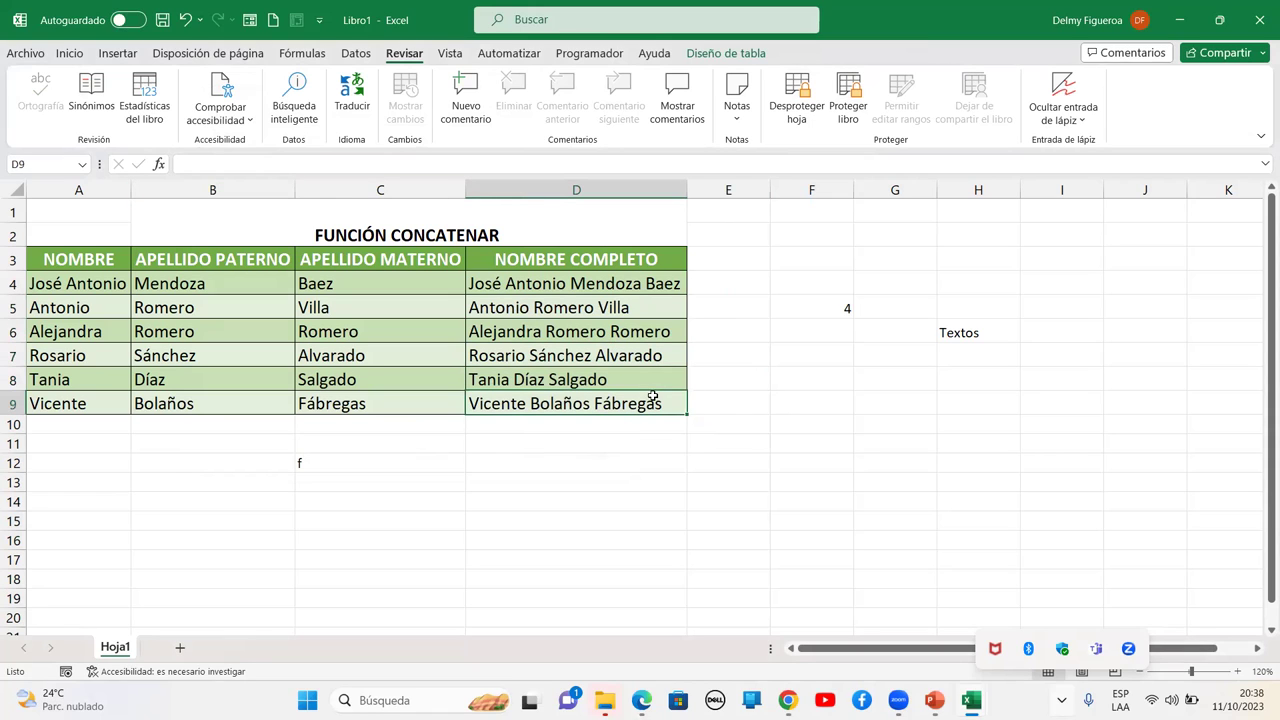
left_click(638, 306)
left_click(628, 274)
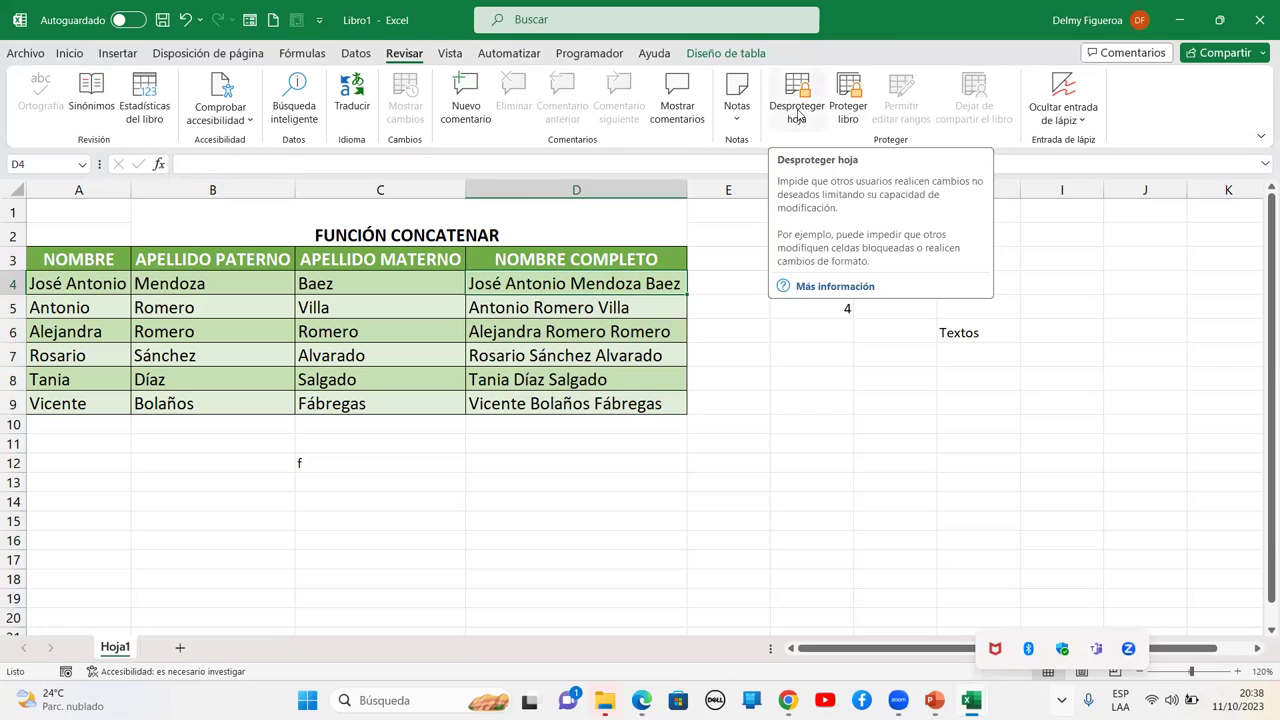
double_click(757, 328)
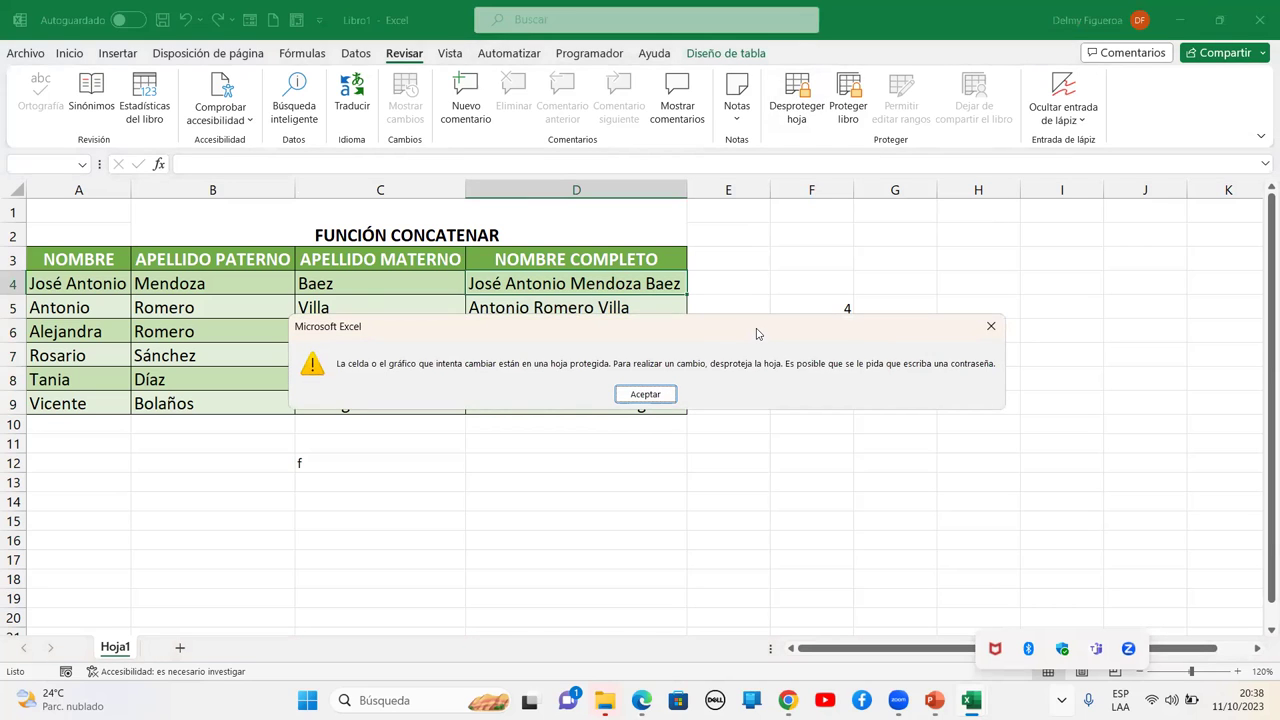
left_click(658, 395)
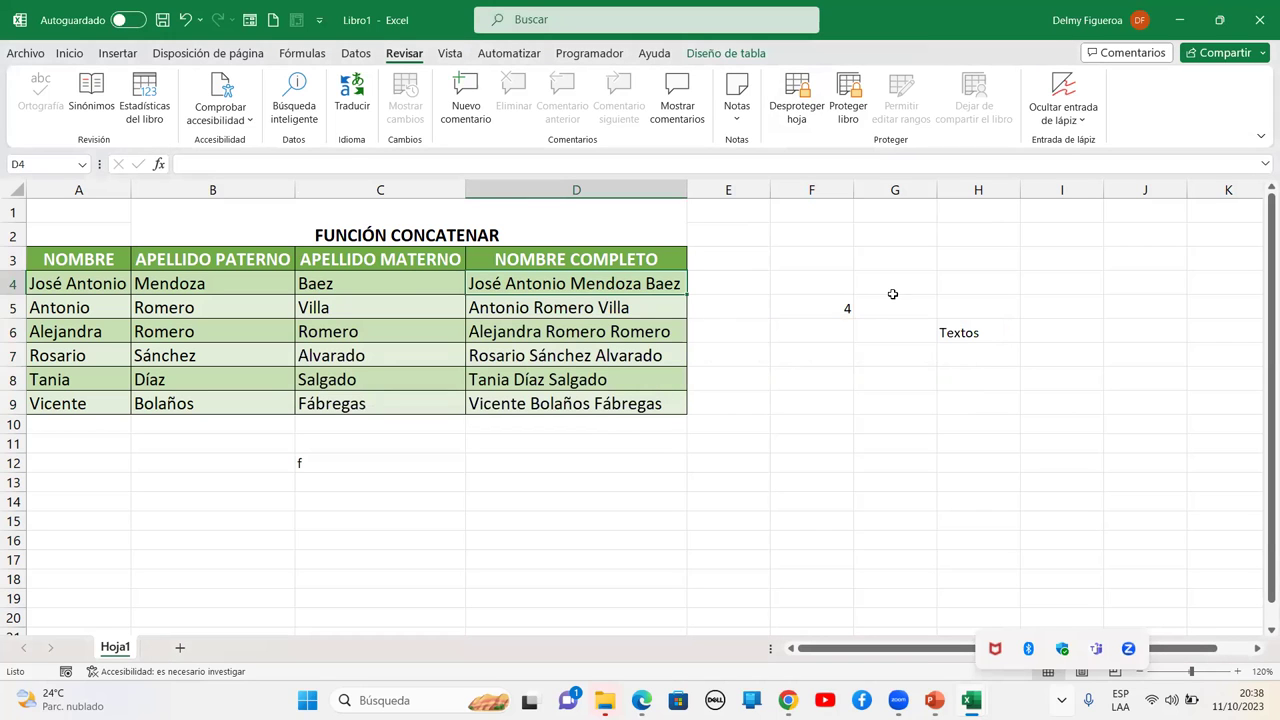
double_click(967, 265)
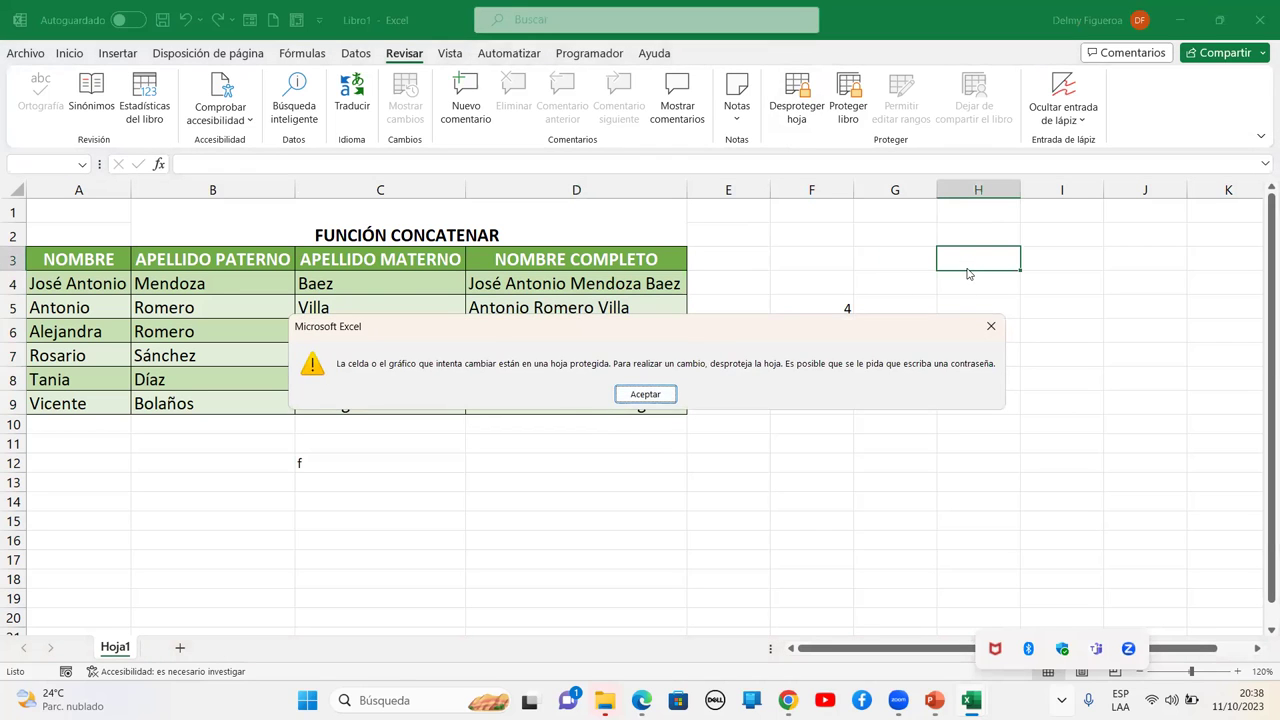
key("Return")
double_click(268, 287)
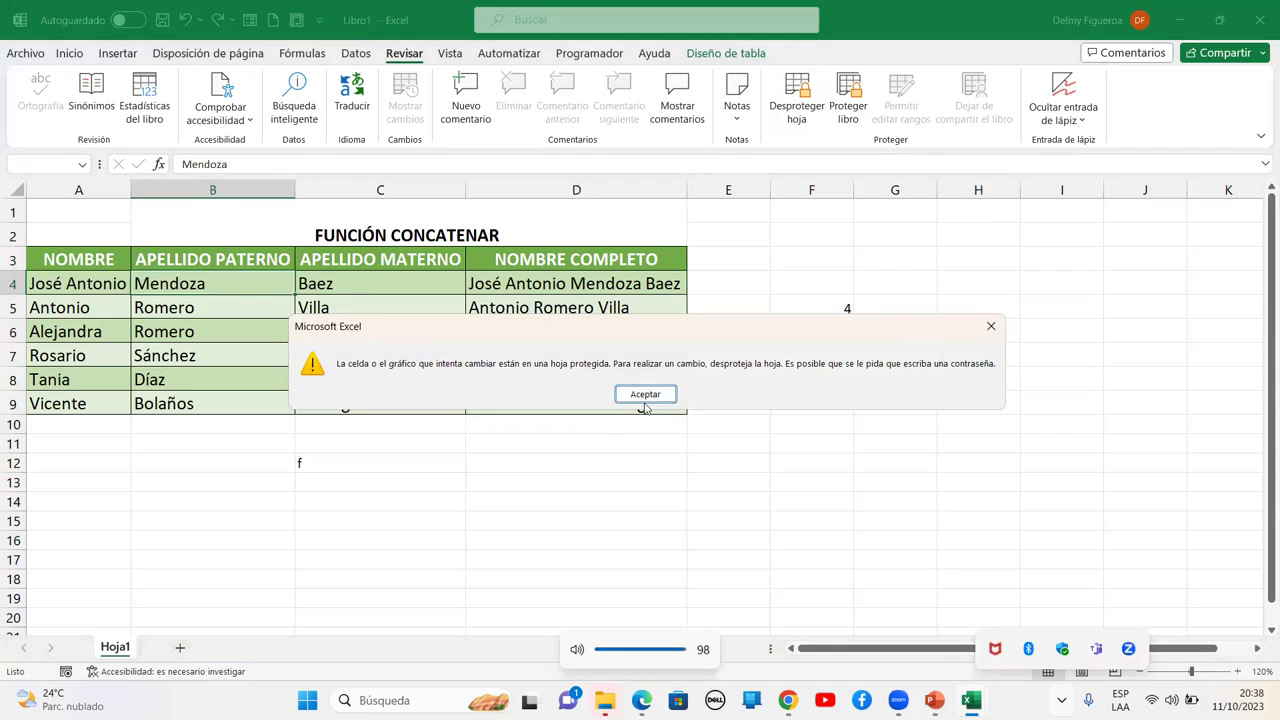
left_click(647, 395)
left_click(720, 494)
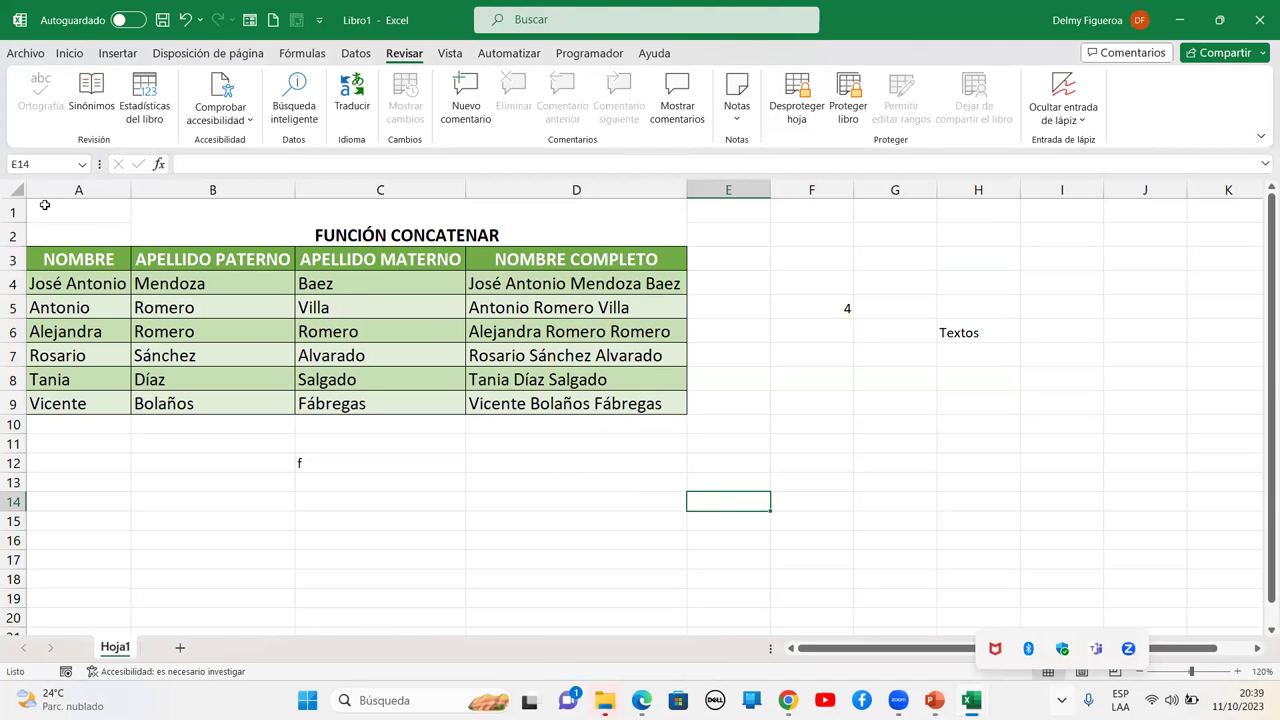
Unprotect Hoja1, clear Locked for cells A1:D9, then protect the sheet without a password
left_click_drag(45, 205, 324, 404)
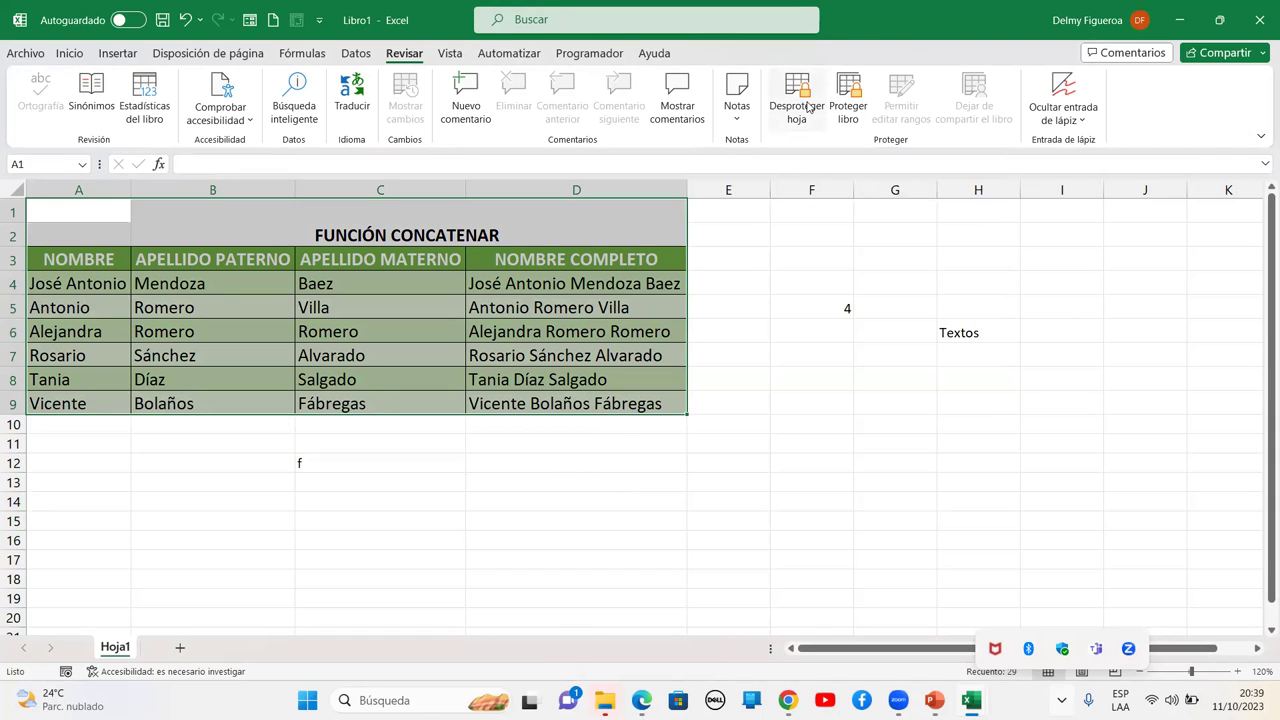
left_click(808, 107)
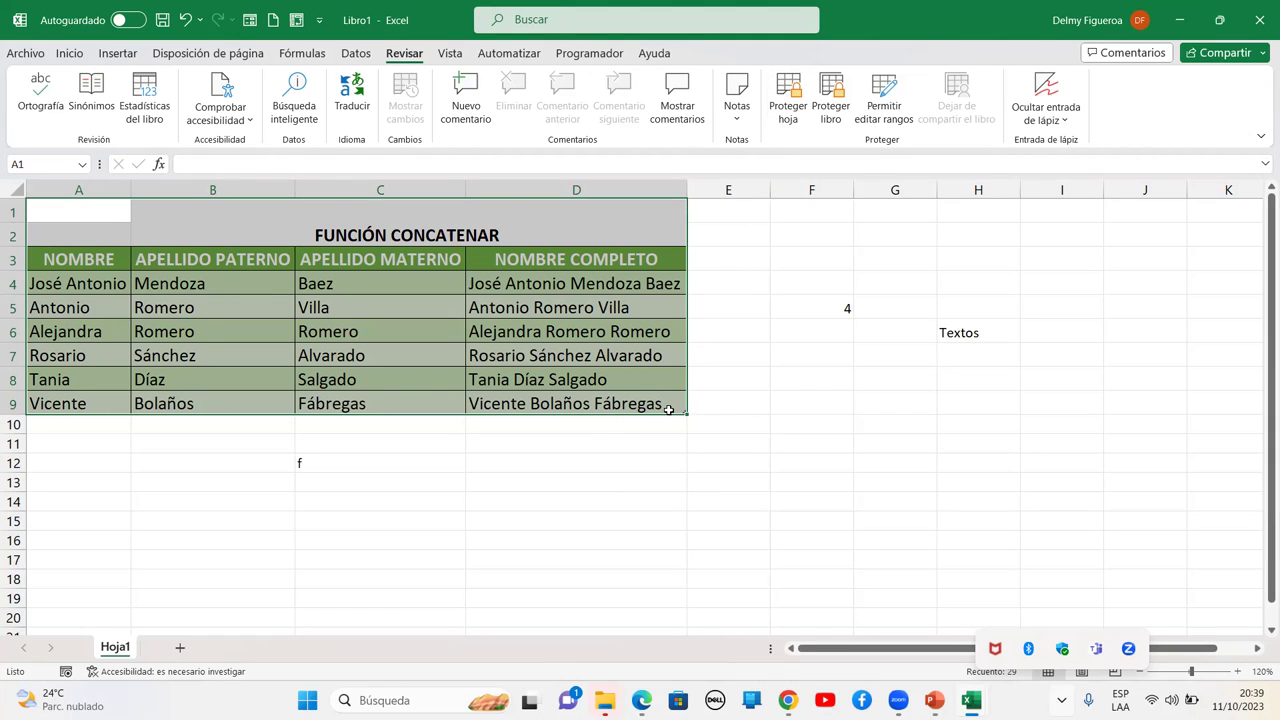
key("ctrl+1")
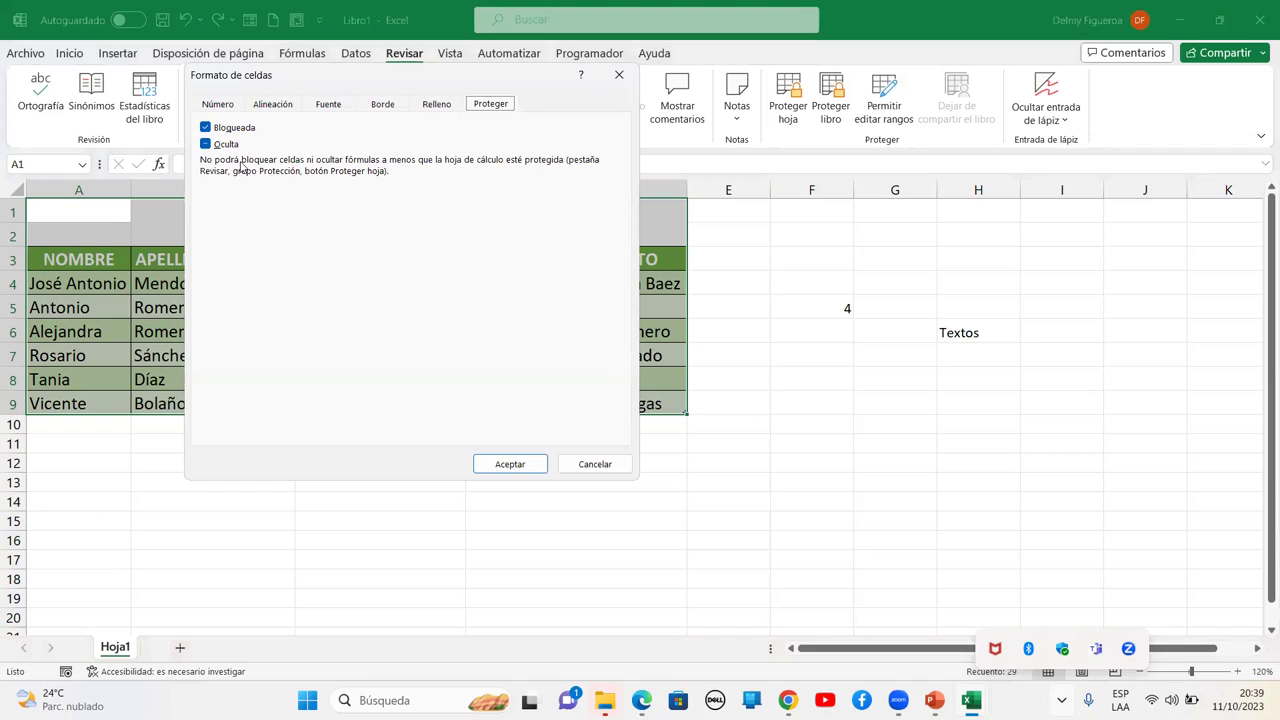
left_click(206, 130)
left_click(505, 464)
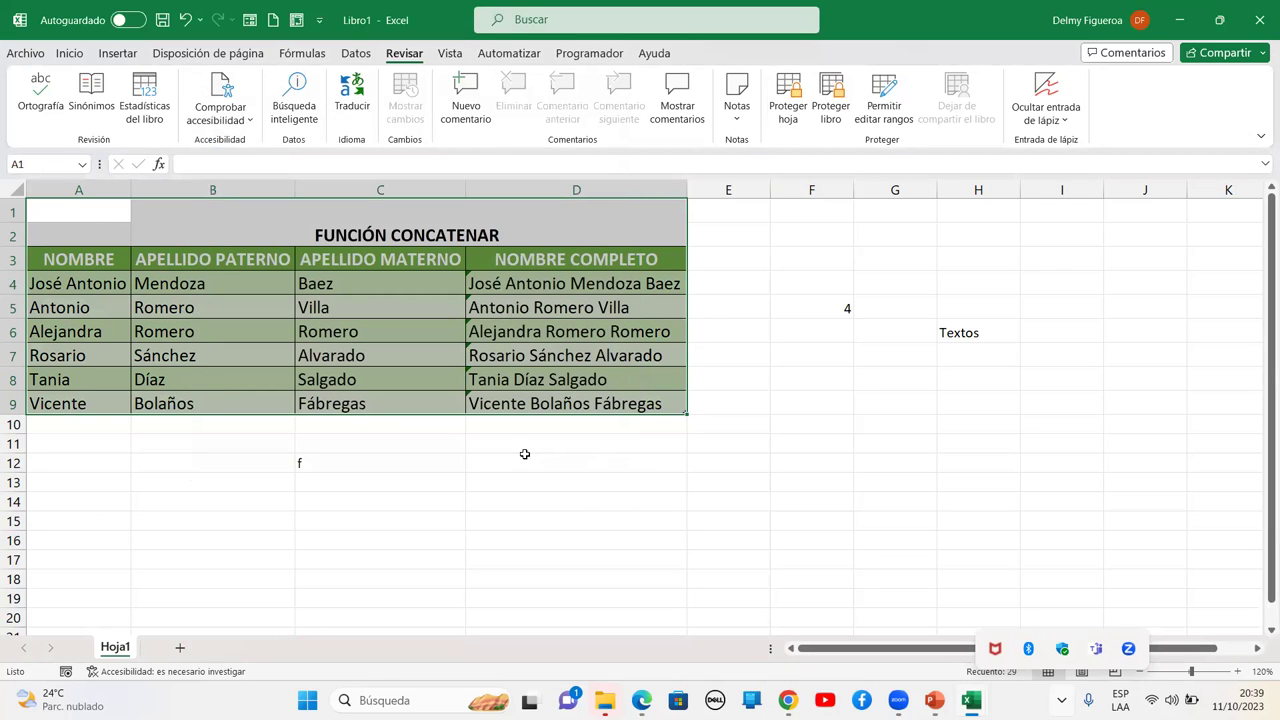
left_click(788, 112)
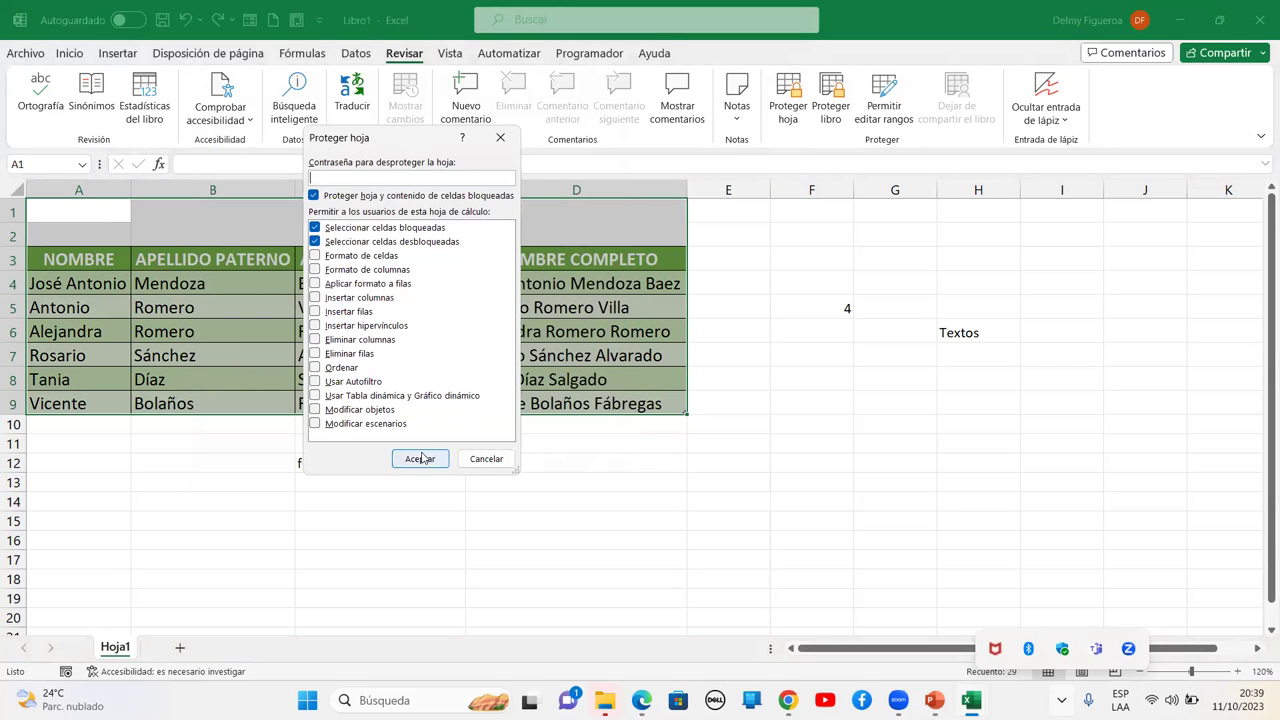
left_click(422, 455)
left_click(369, 305)
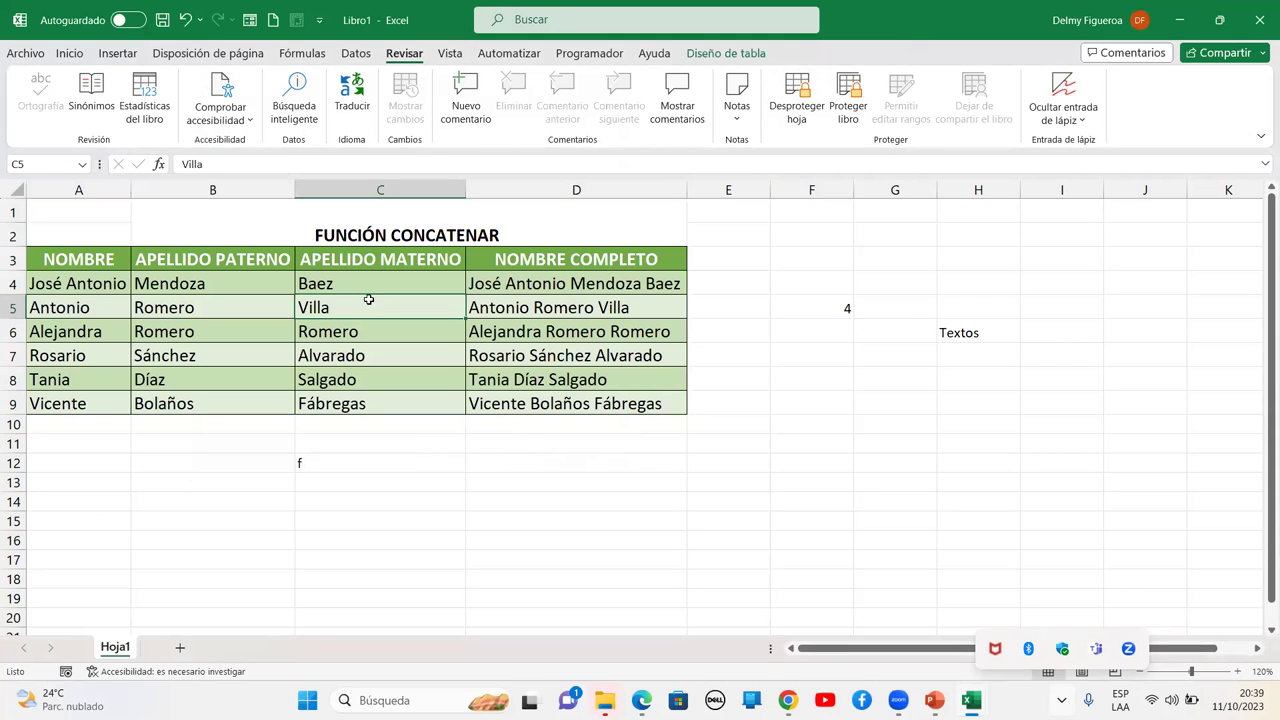
type("g")
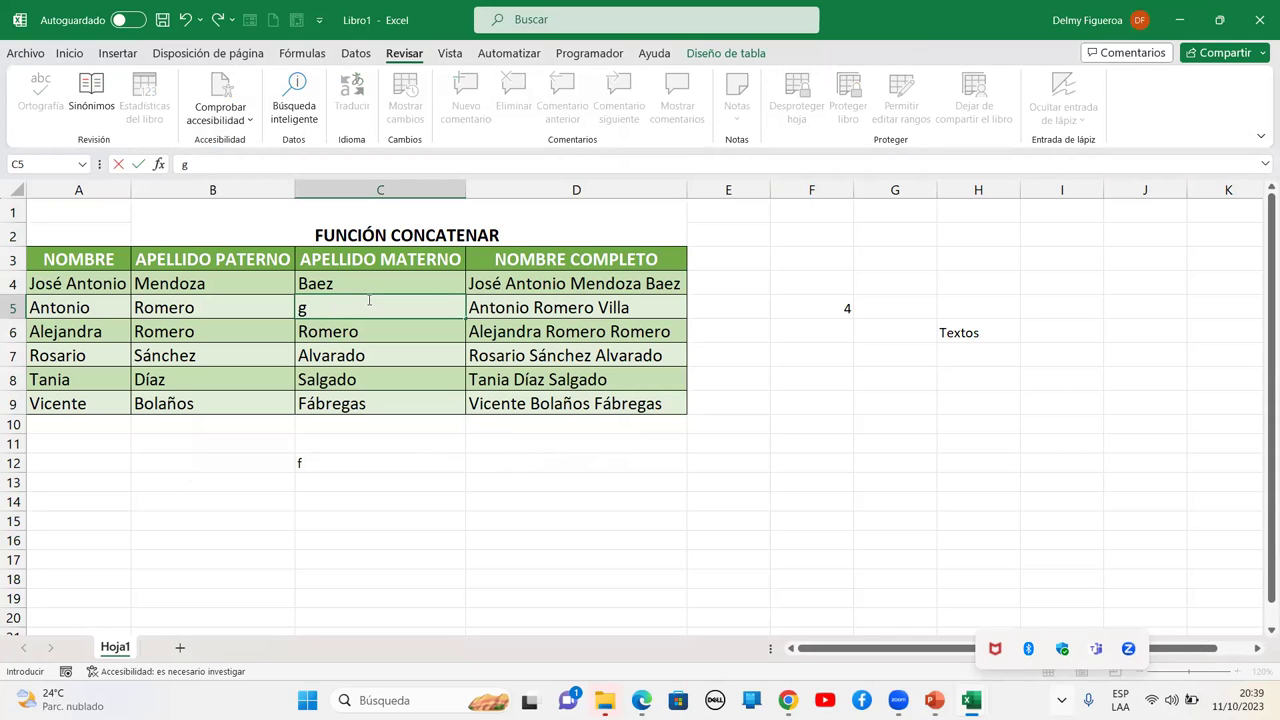
key("Escape")
type("Rm")
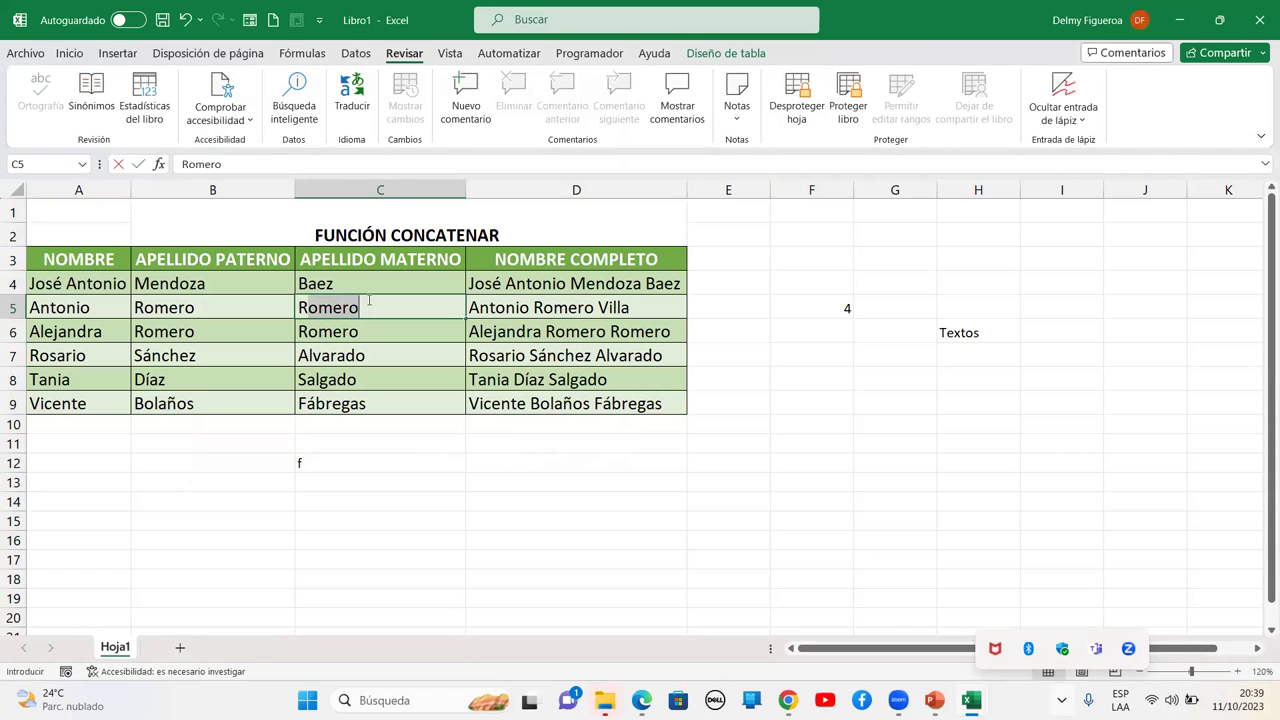
key("BackSpace")
type("amírez")
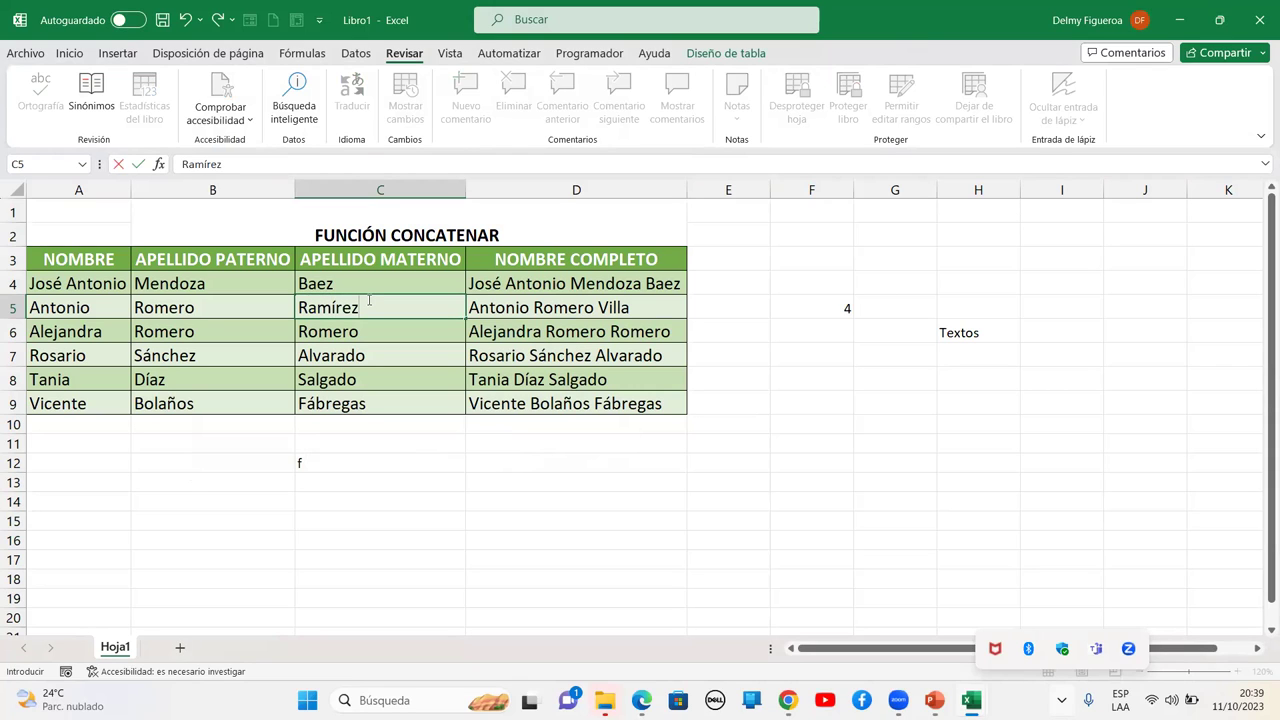
key("Tab")
key("Tab")
key("Tab")
key("Tab")
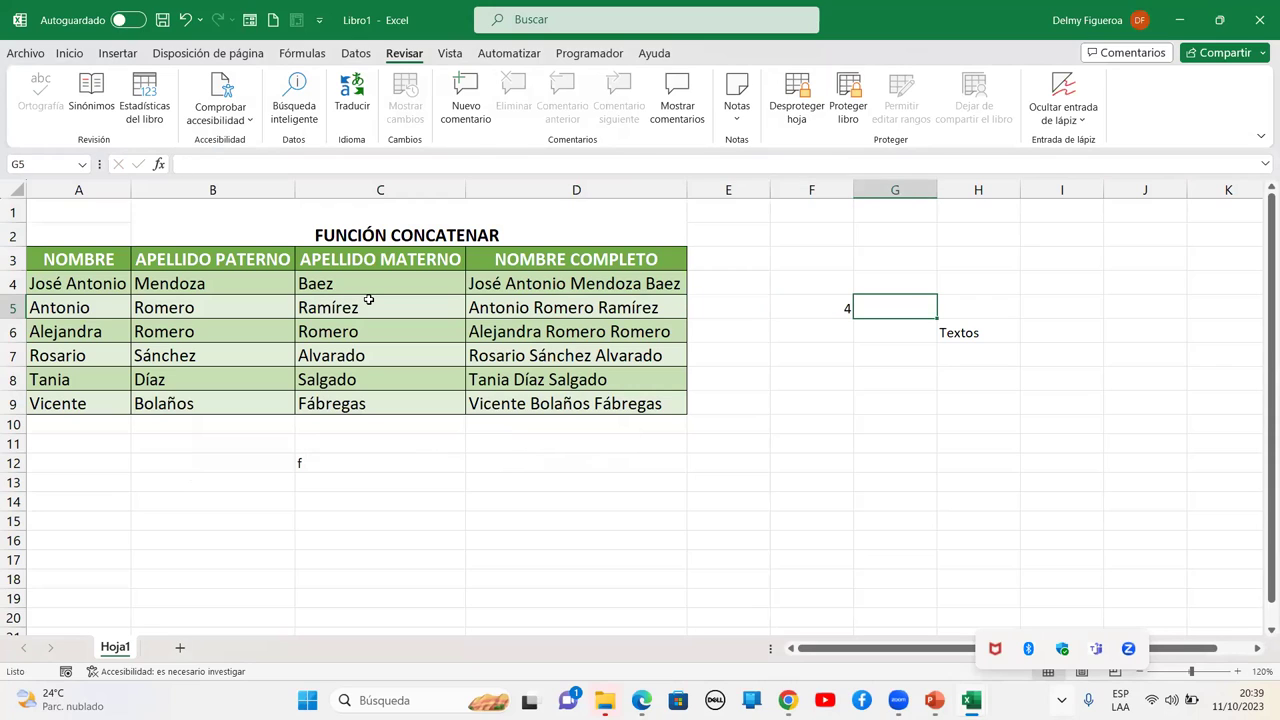
Try editing locked cell E3 and dismiss the protected-sheet warning
key("Left")
key("Left")
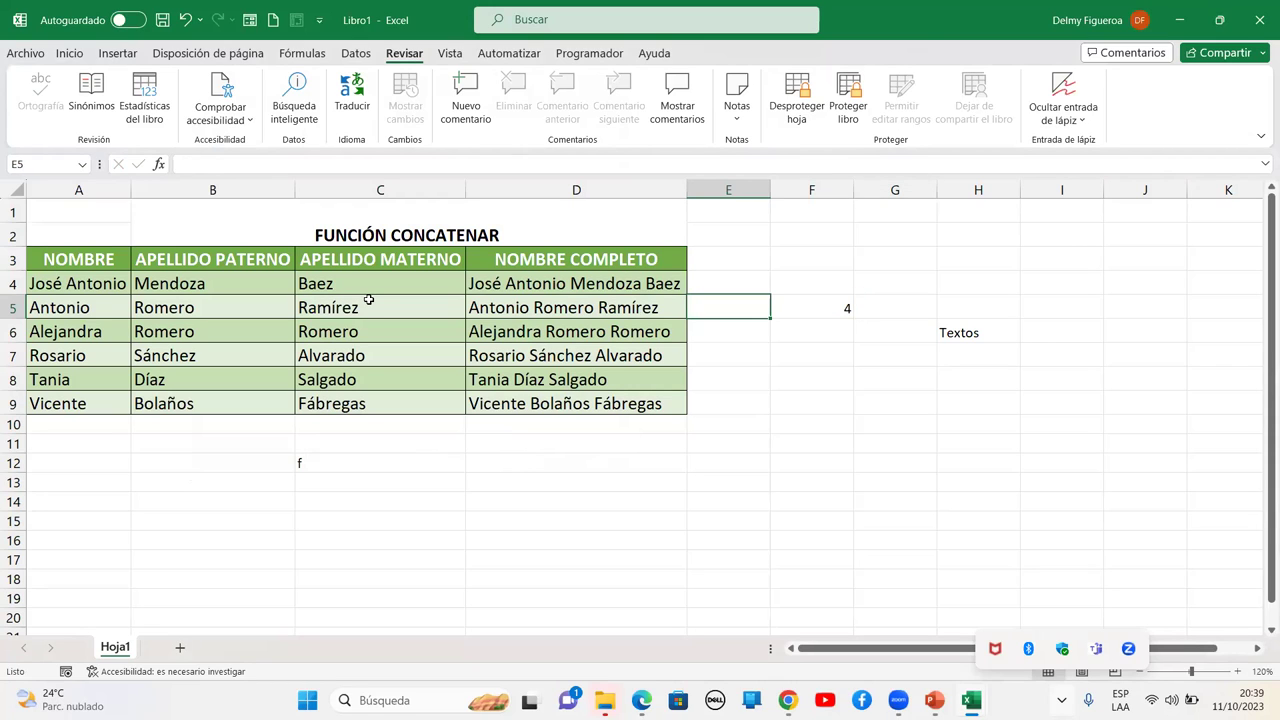
key("Up")
key("Up")
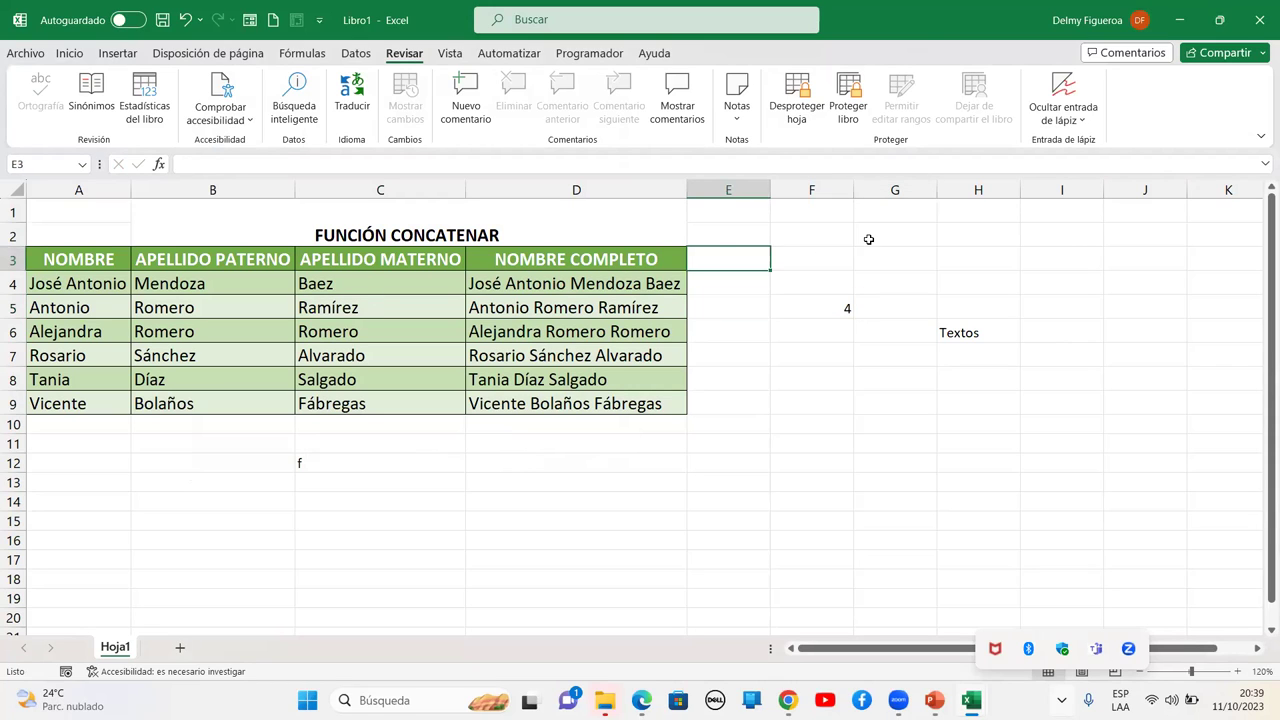
key("equal")
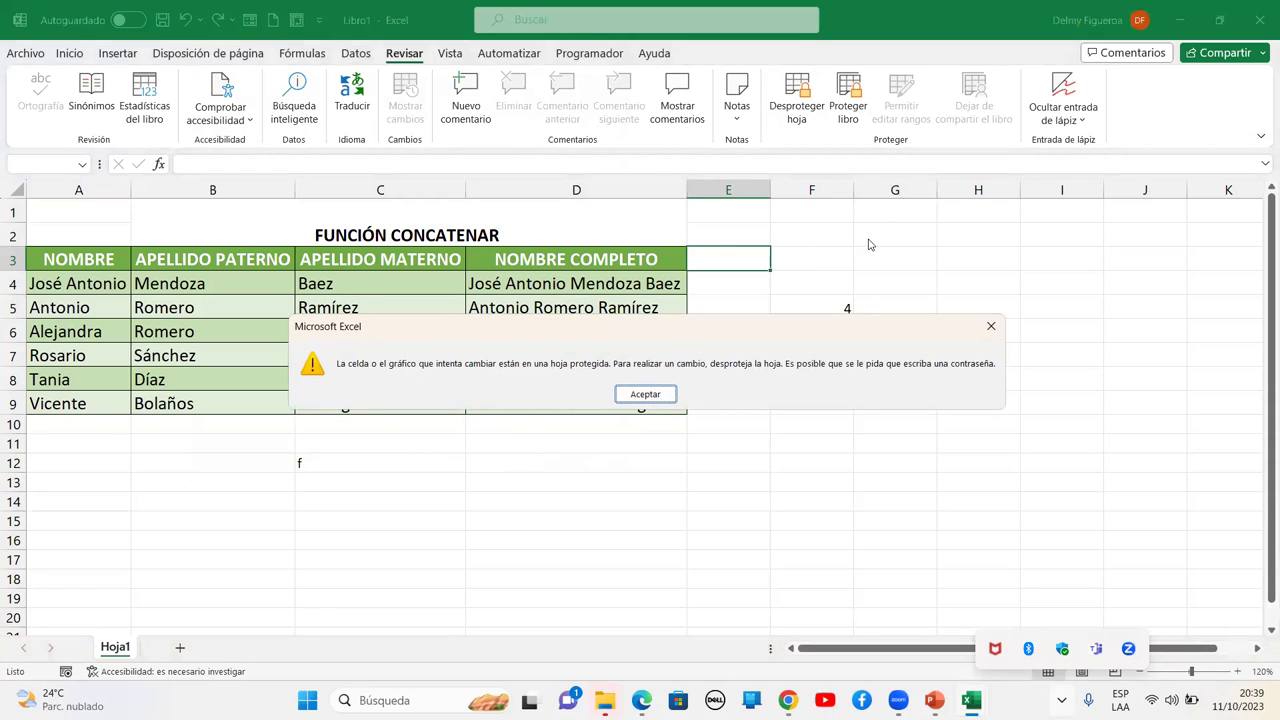
key("Return")
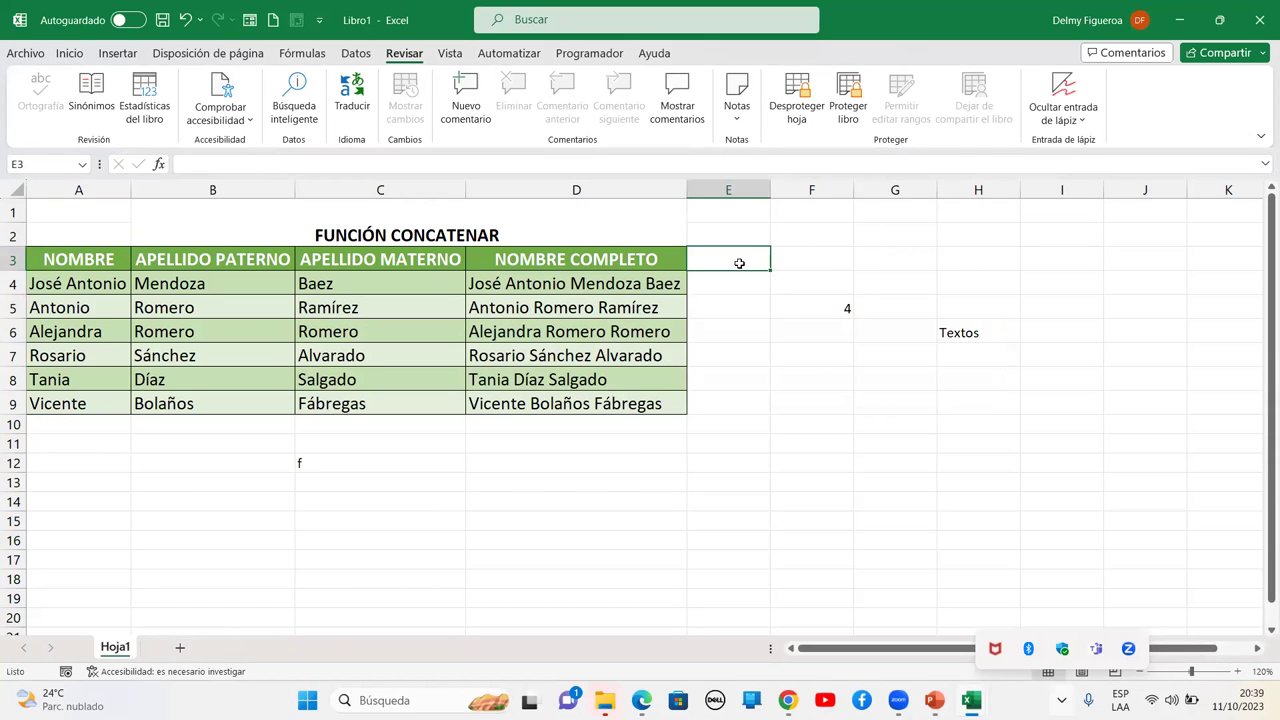
Test selecting cells around and inside the table, then remove Hoja1's sheet protection
left_click_drag(97, 458, 978, 500)
left_click(934, 220)
left_click_drag(728, 235, 1082, 557)
left_click_drag(642, 505, 207, 500)
left_click(160, 262)
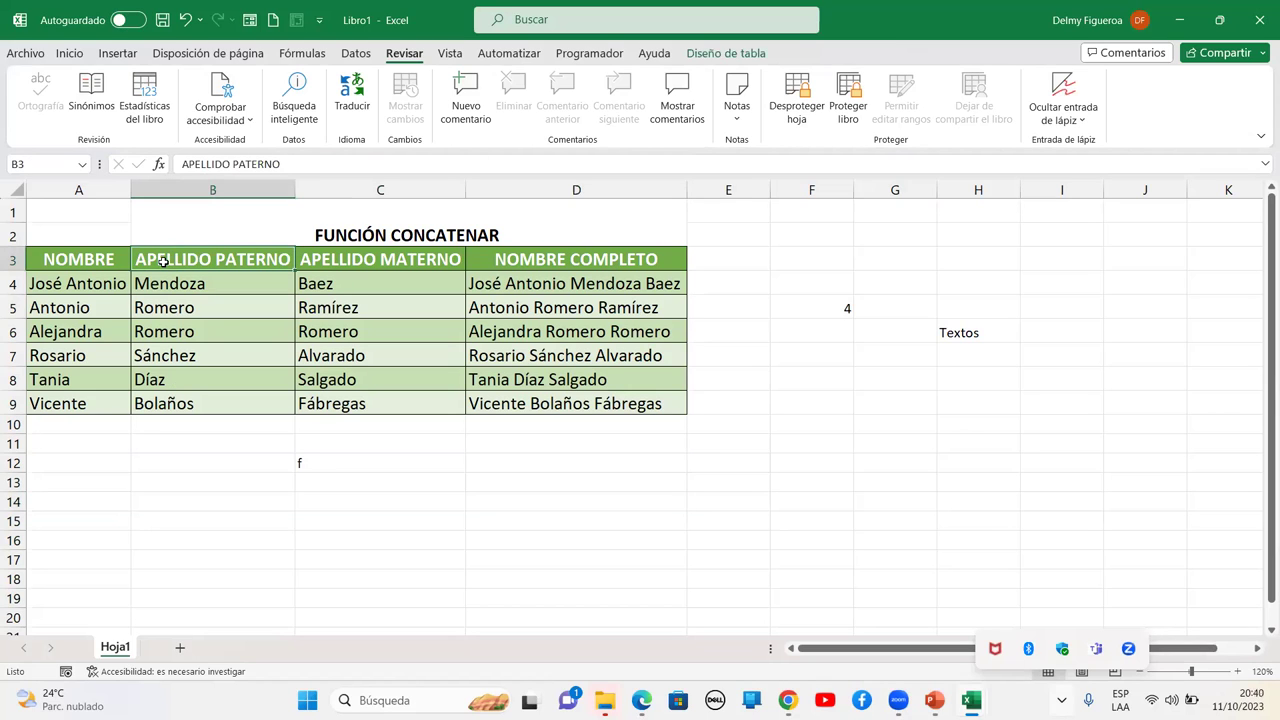
left_click(340, 288)
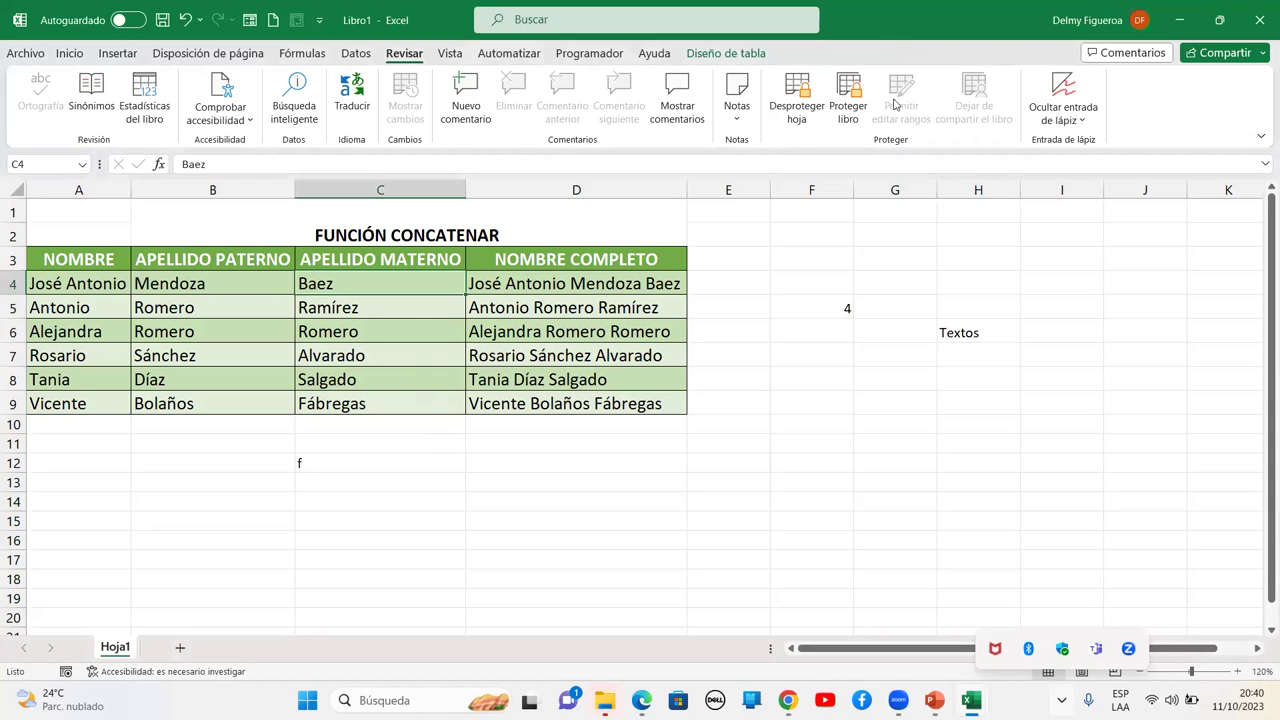
left_click(165, 276)
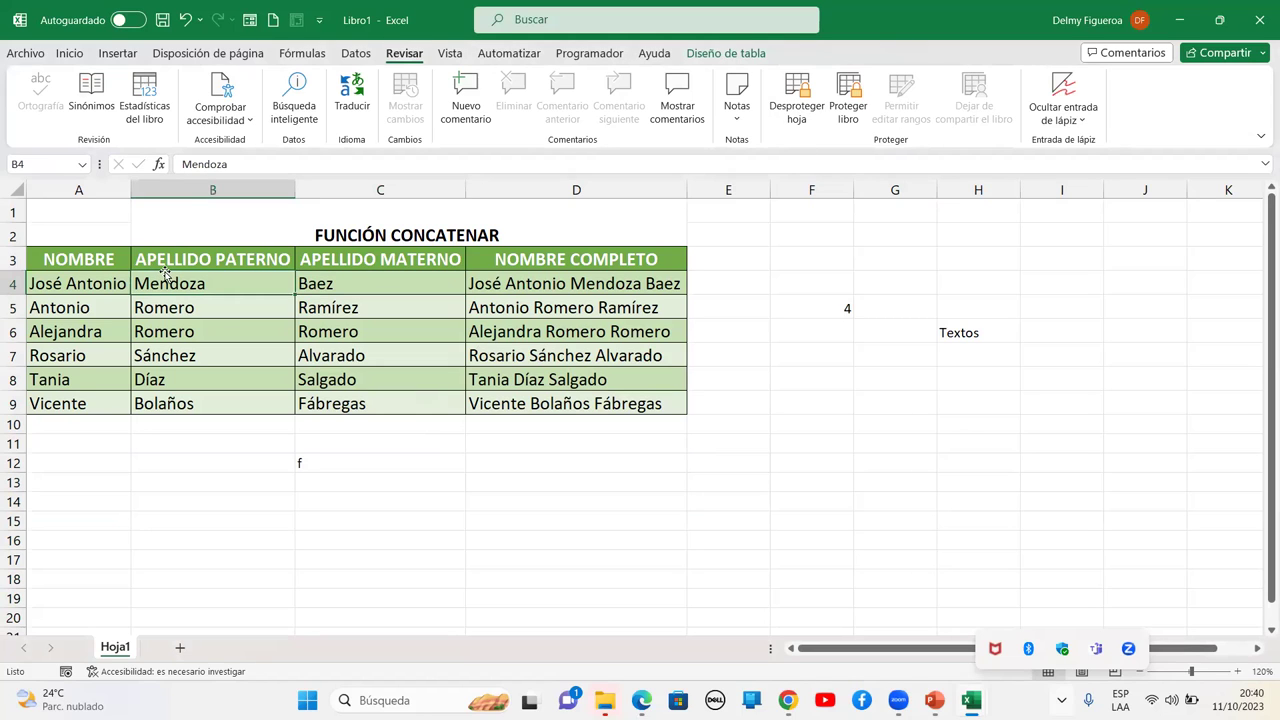
left_click(796, 98)
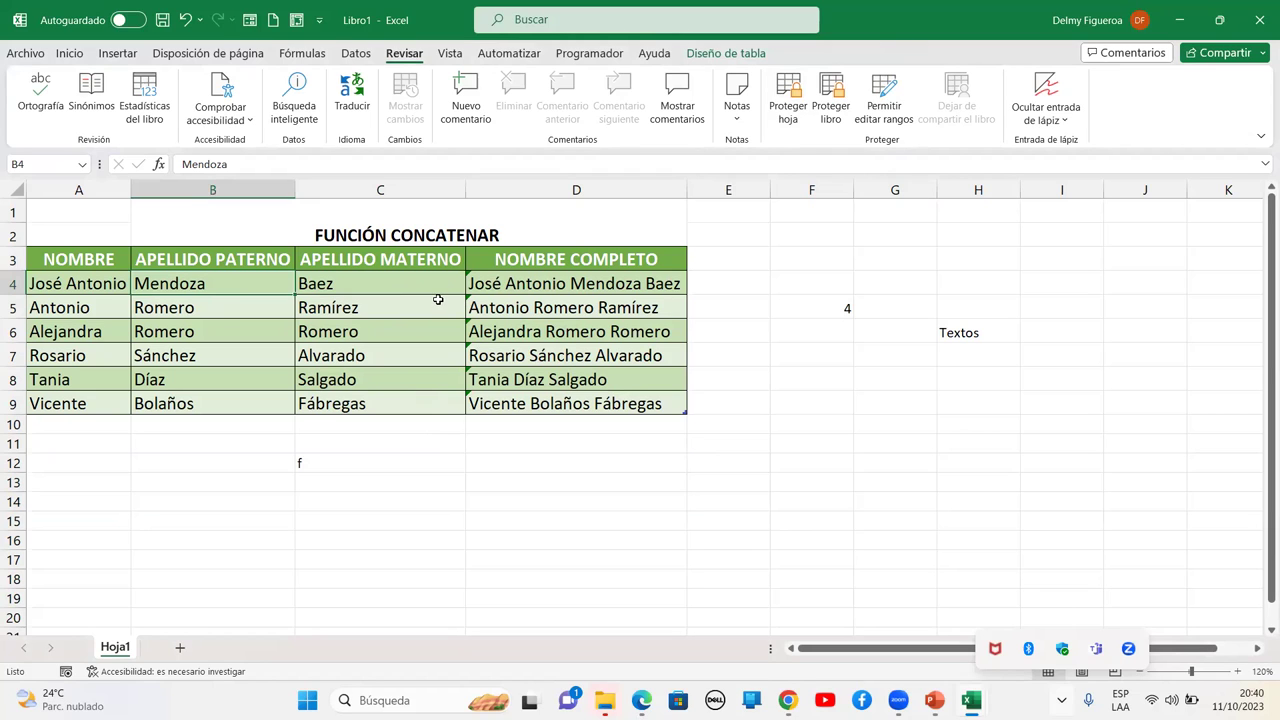
Mark every cell on the sheet as Locked, then select the name columns A4:C9
left_click(14, 182)
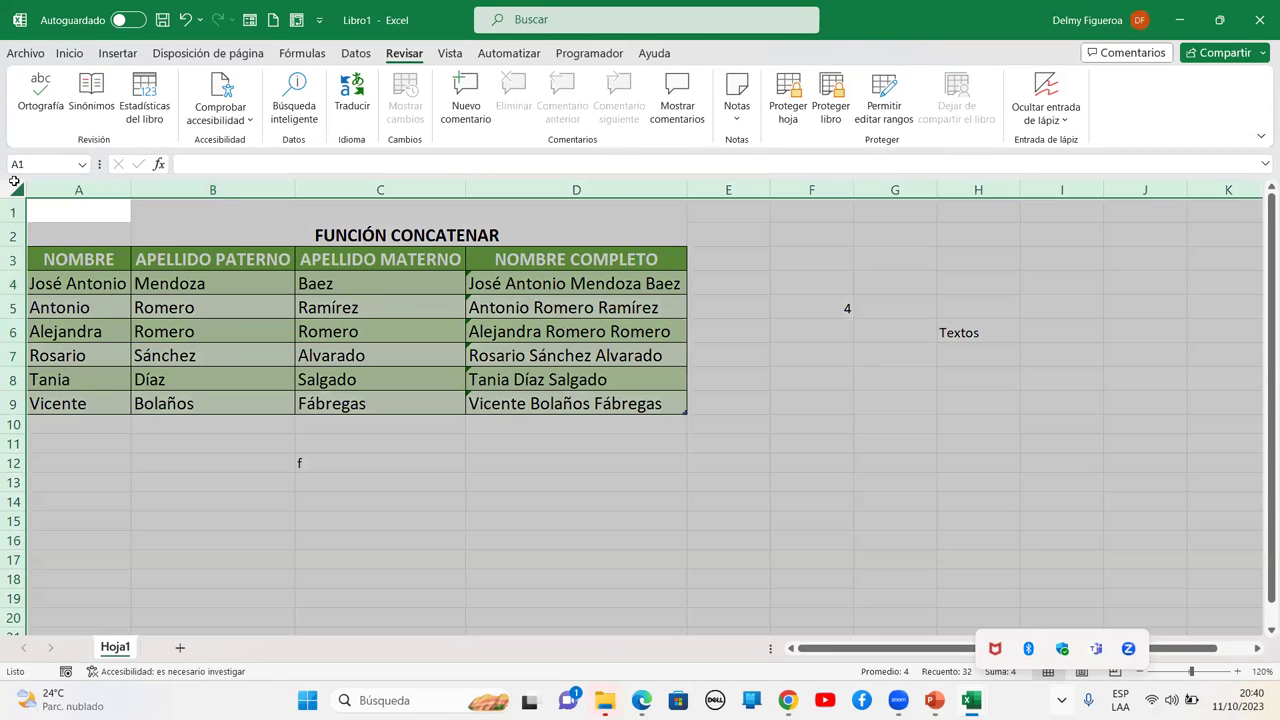
key("ctrl+1")
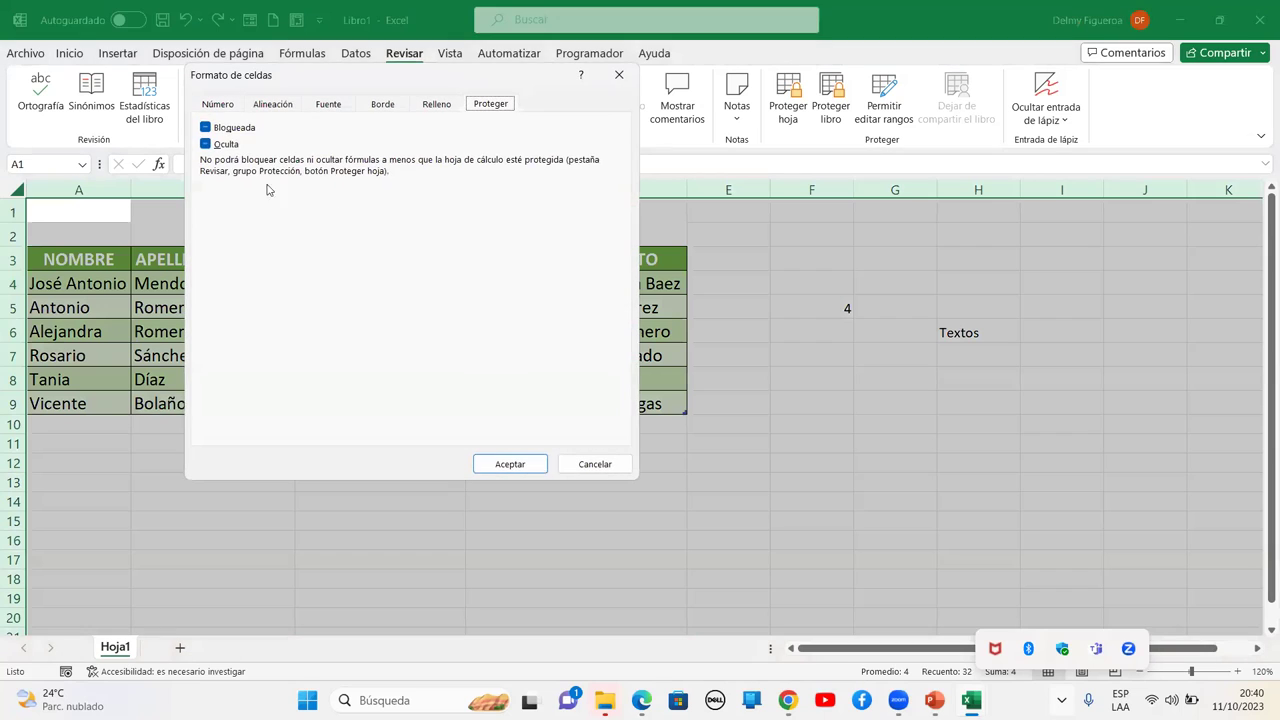
left_click(205, 128)
left_click(510, 464)
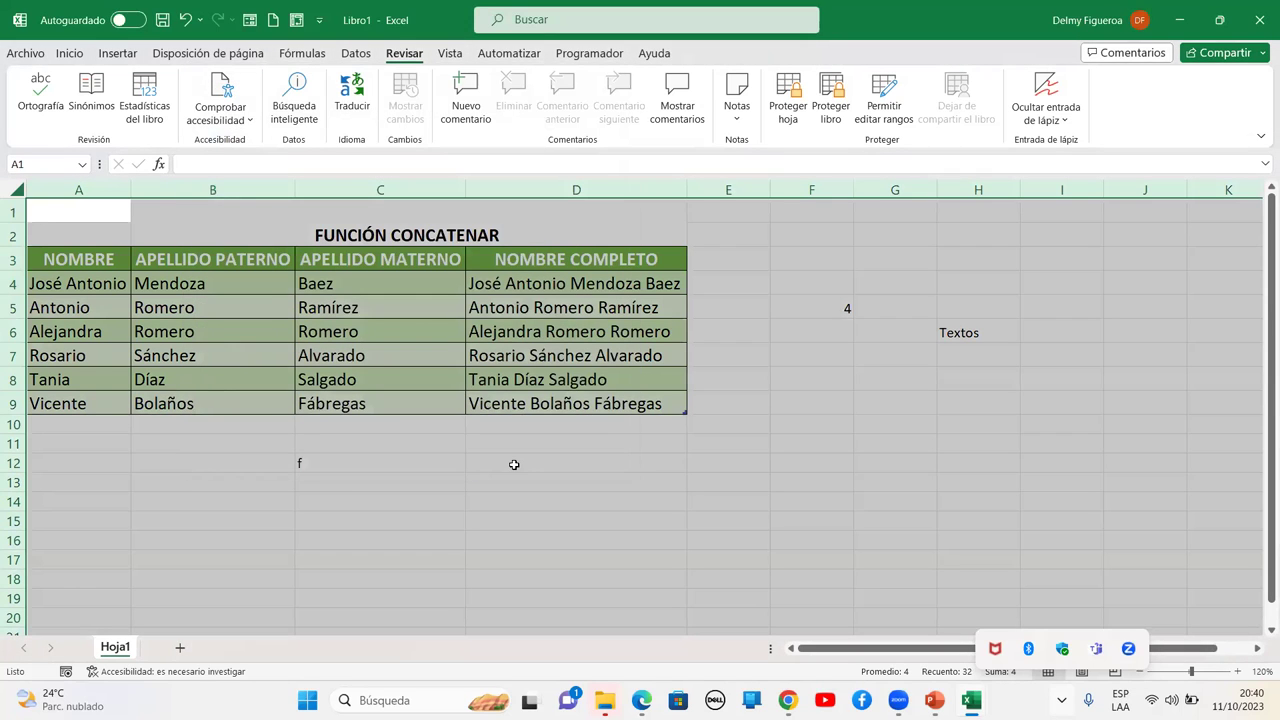
left_click(514, 464)
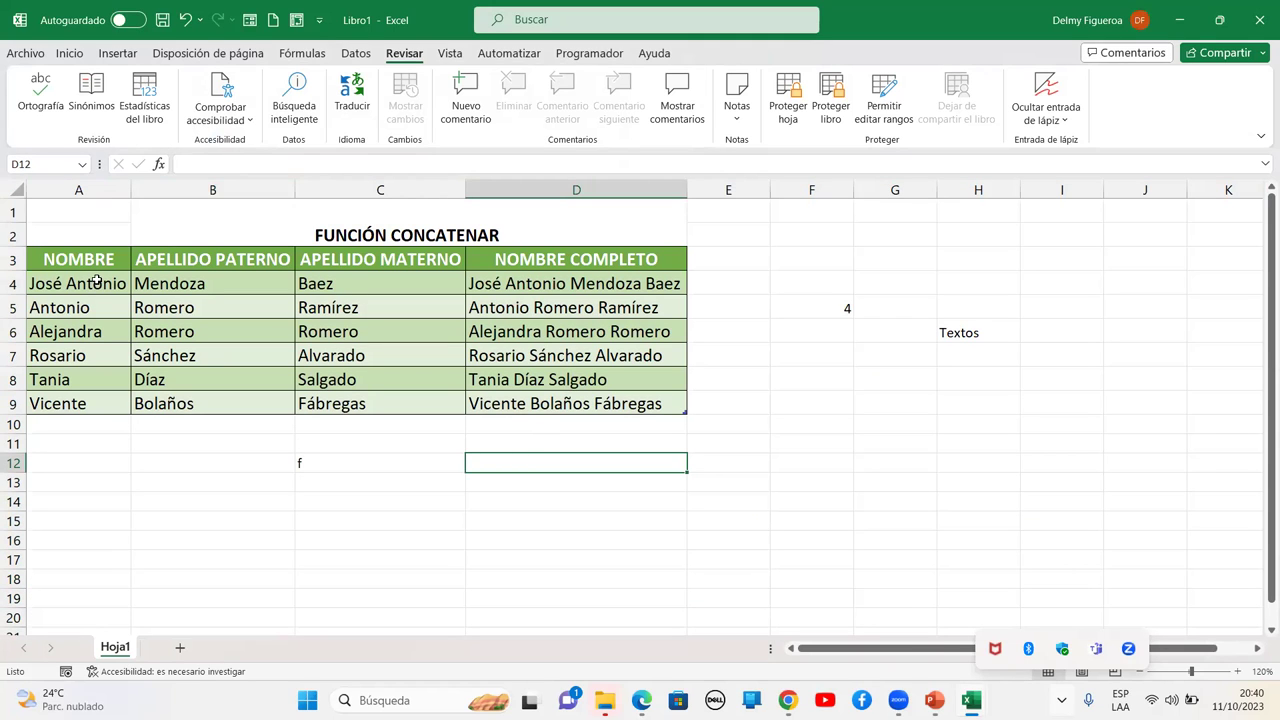
left_click_drag(97, 281, 370, 395)
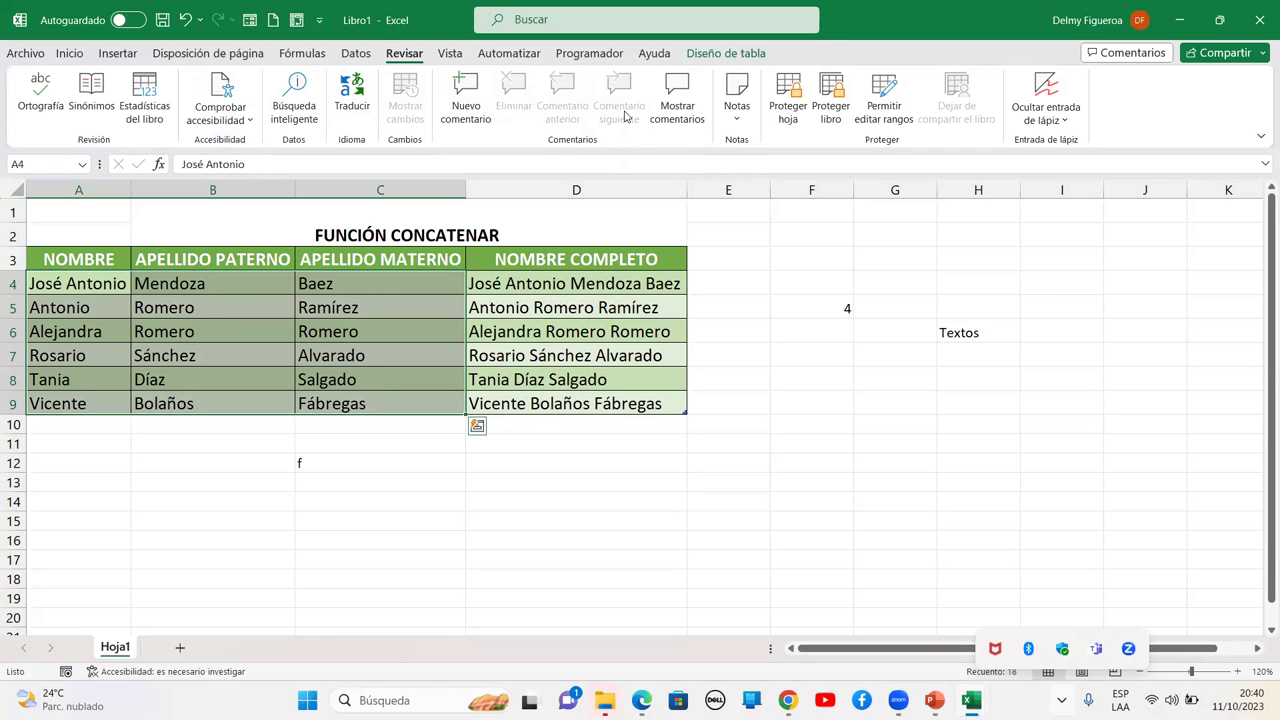
Start a new allowed edit range for $A$4:$C$9, proposed as Rango1
left_click(884, 108)
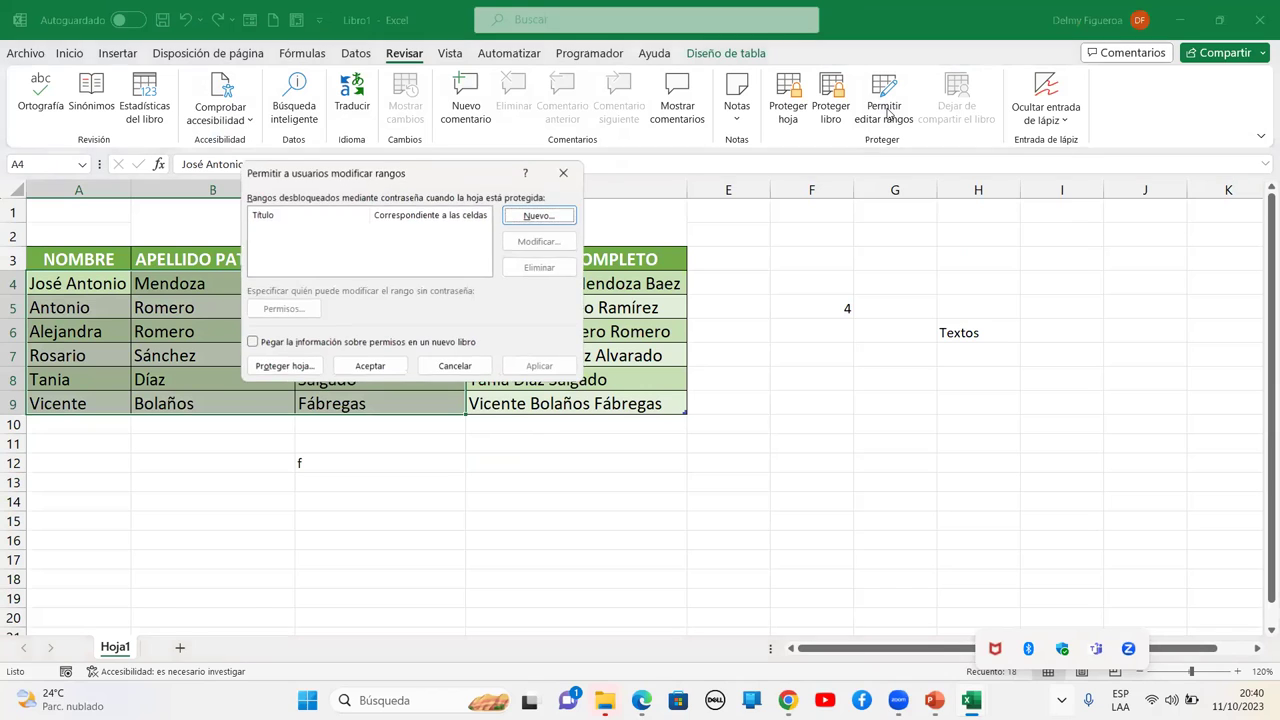
left_click(538, 216)
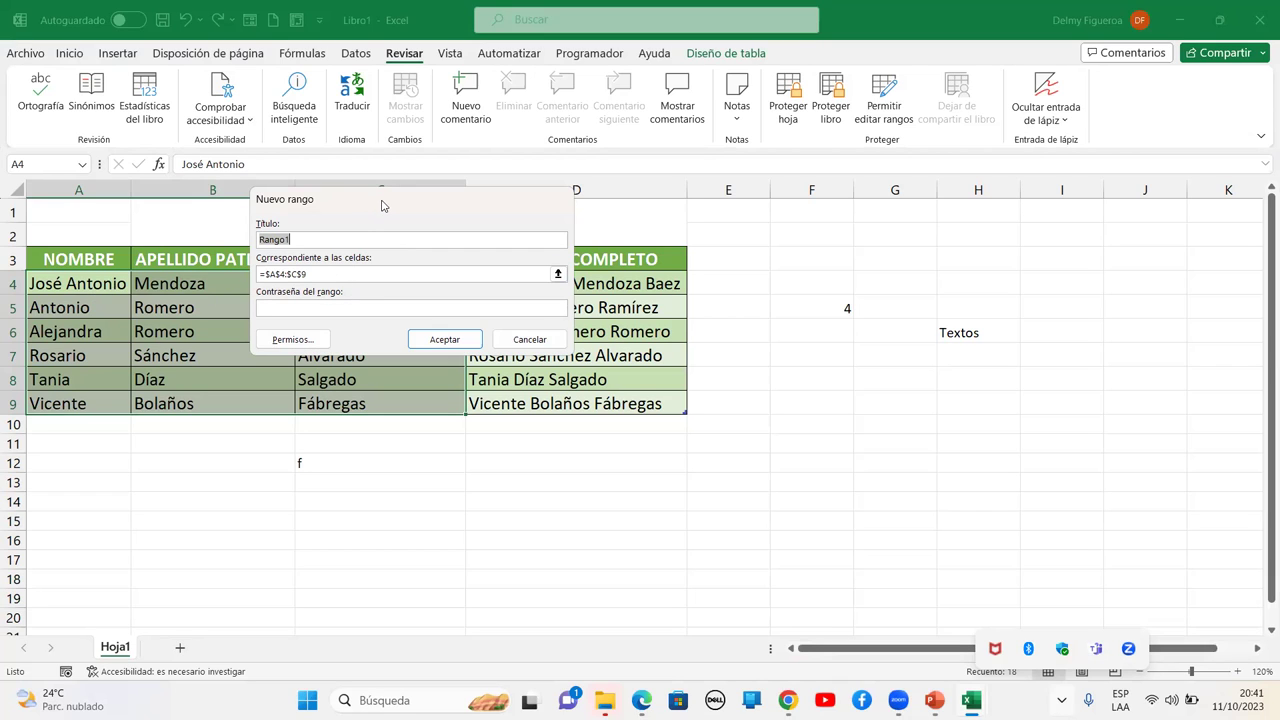
Give Rango1 (A4:C9) its own confirmed password, then protect the sheet with default permissions
left_click_drag(381, 205, 472, 185)
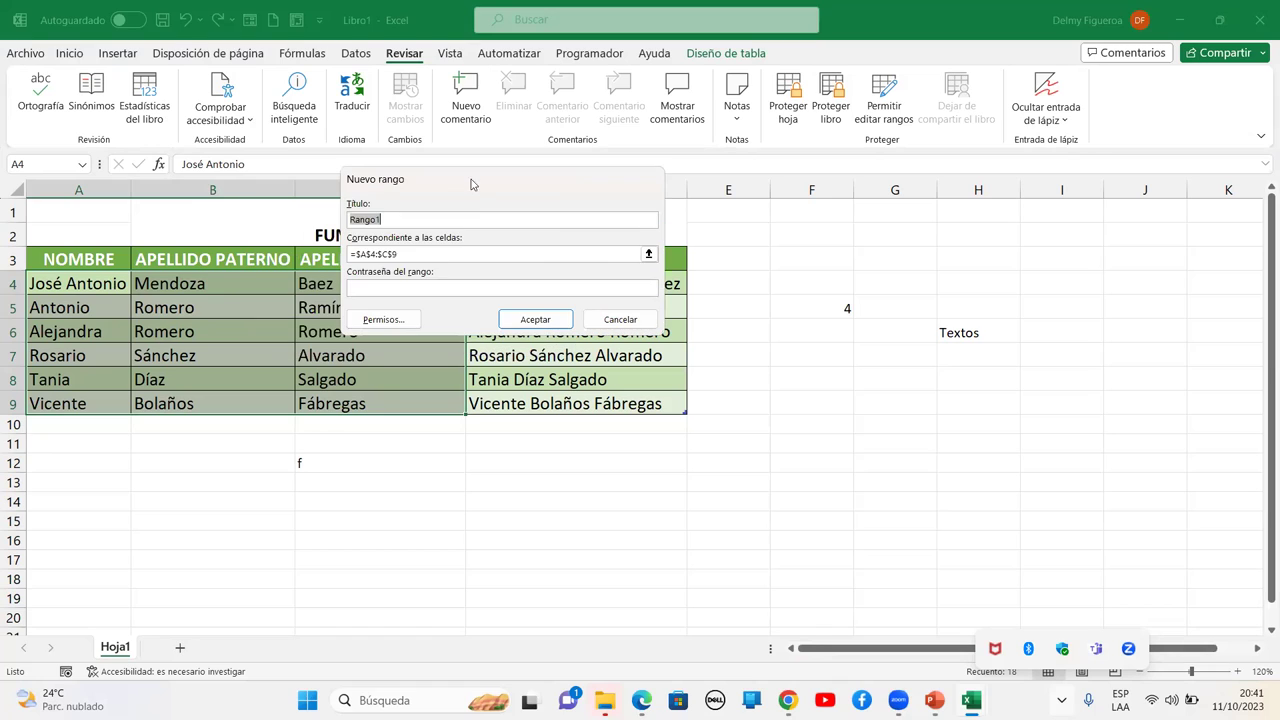
left_click(440, 289)
left_click(535, 320)
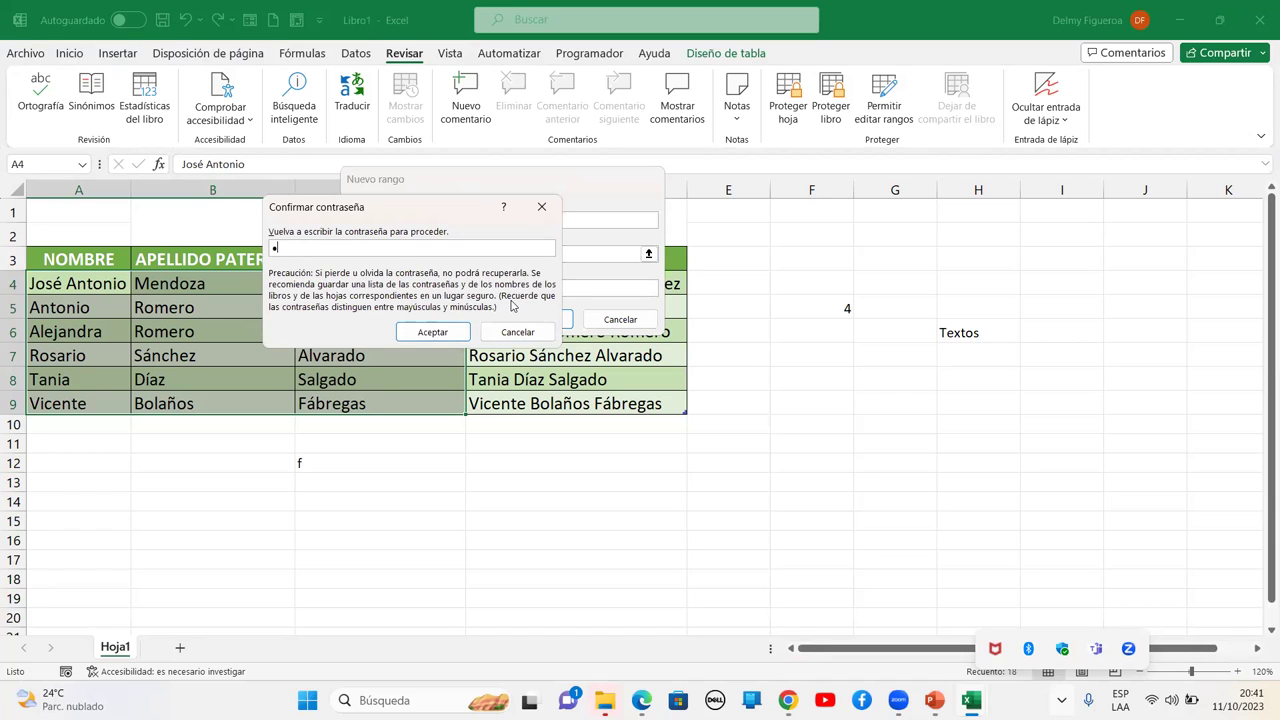
left_click(424, 335)
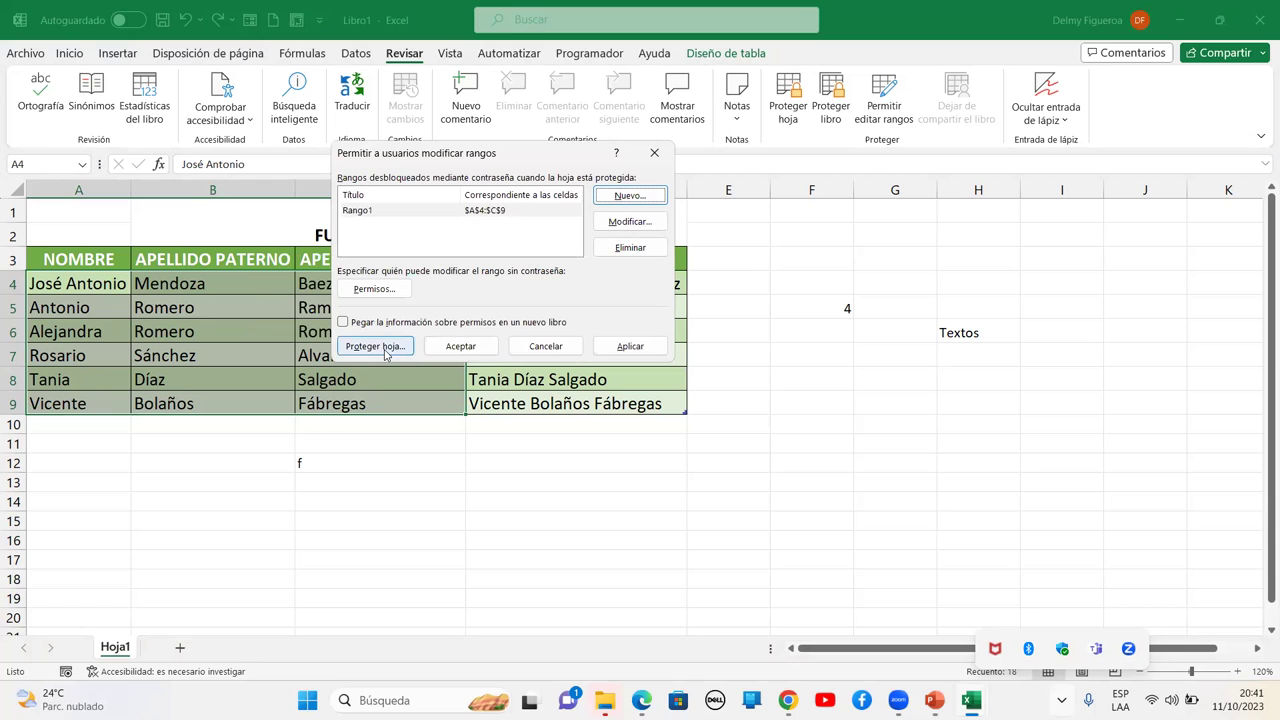
left_click(390, 355)
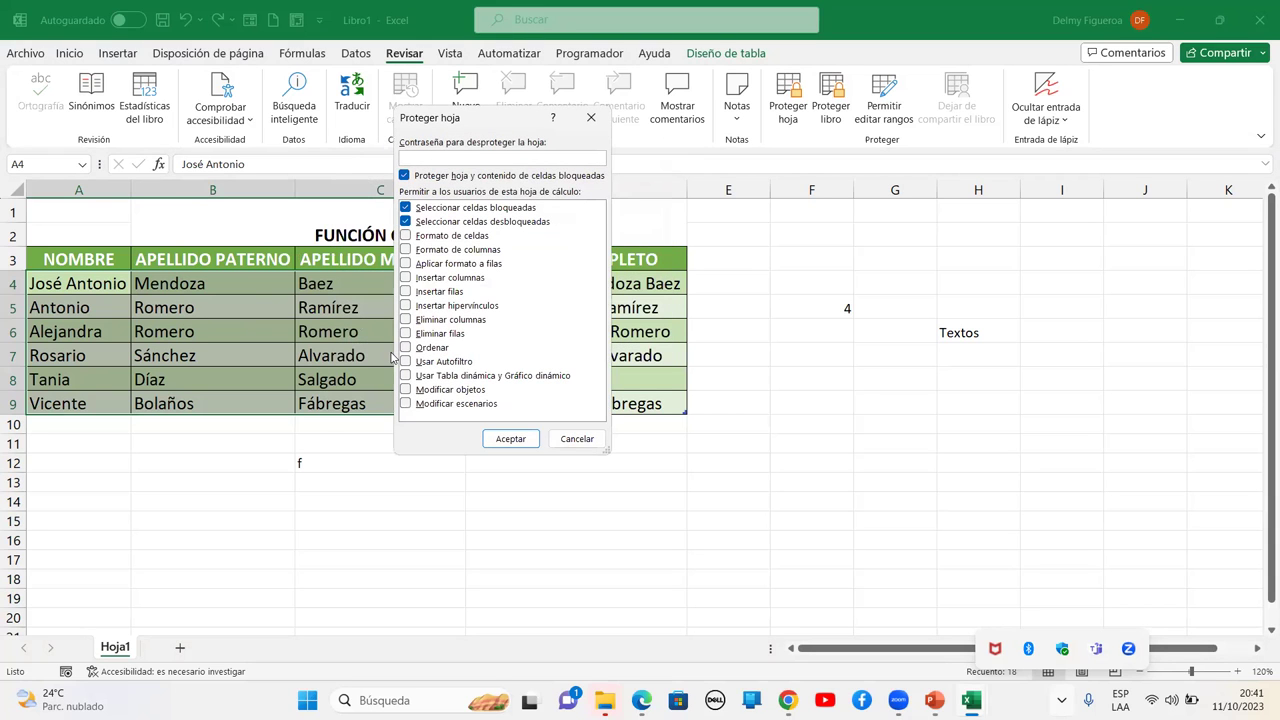
left_click(510, 439)
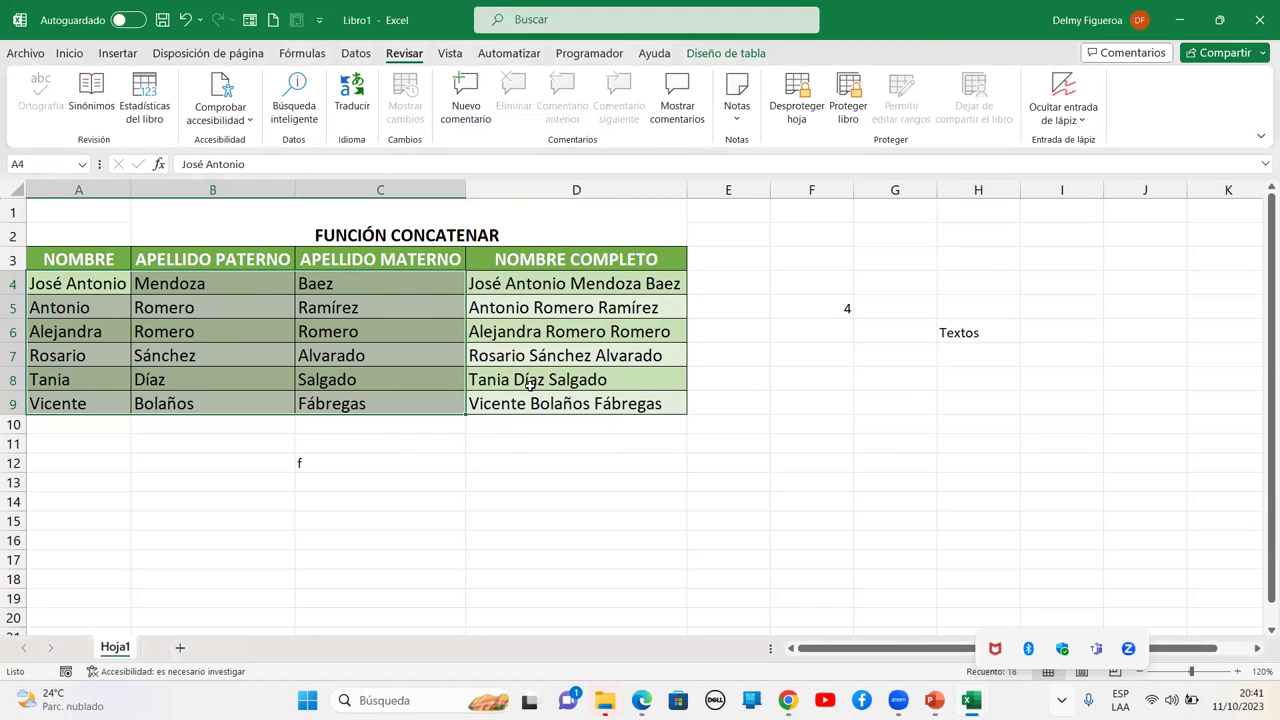
Try editing protected cell A4 and dismiss the range password prompt
left_click(720, 276)
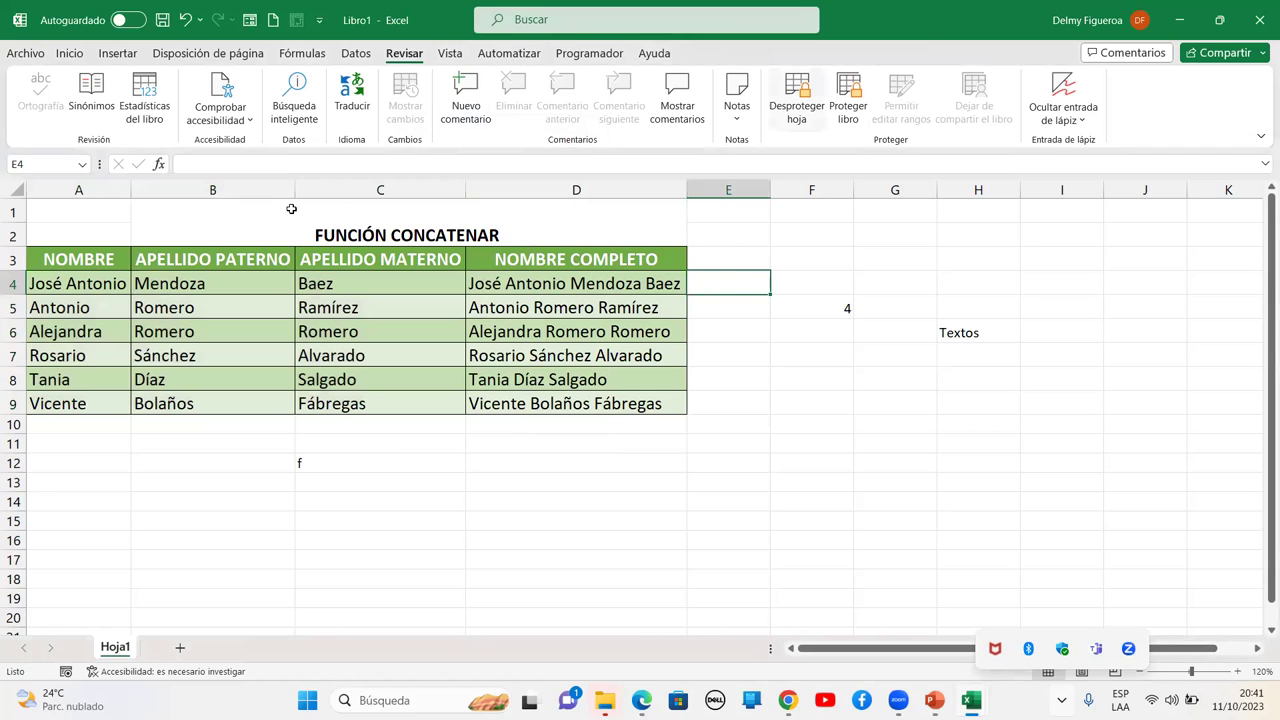
key("Home")
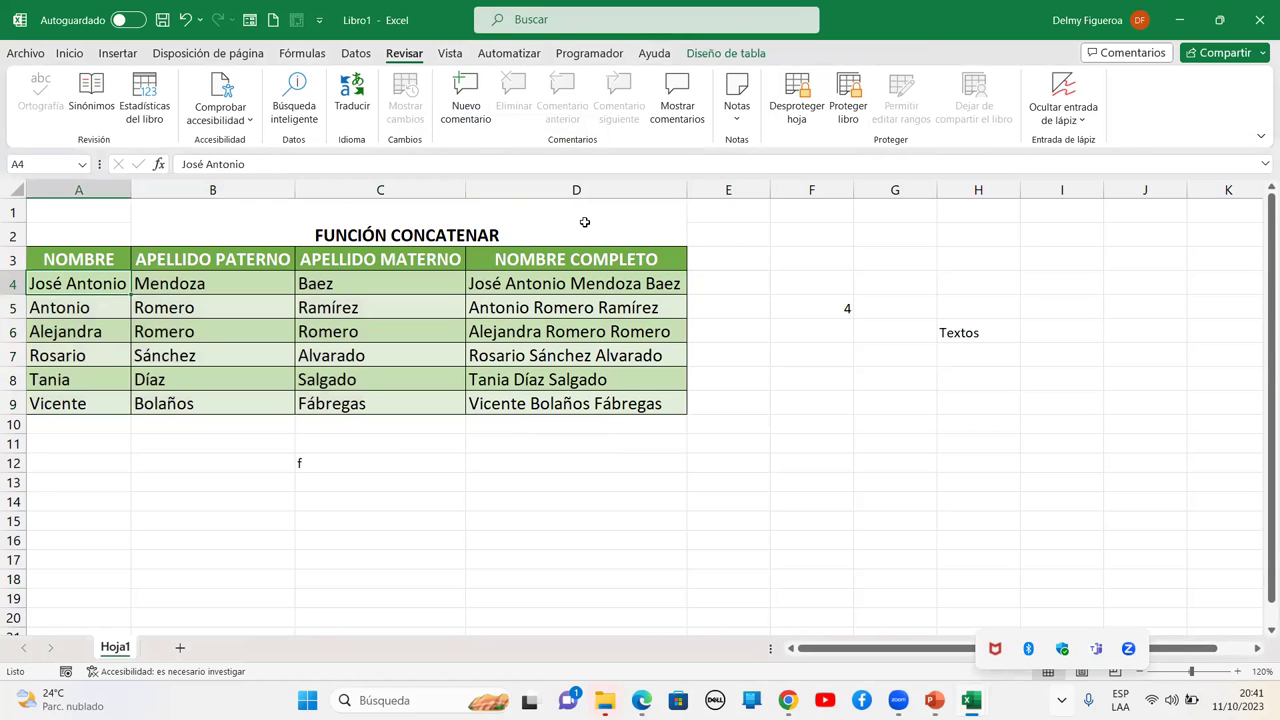
key("F2")
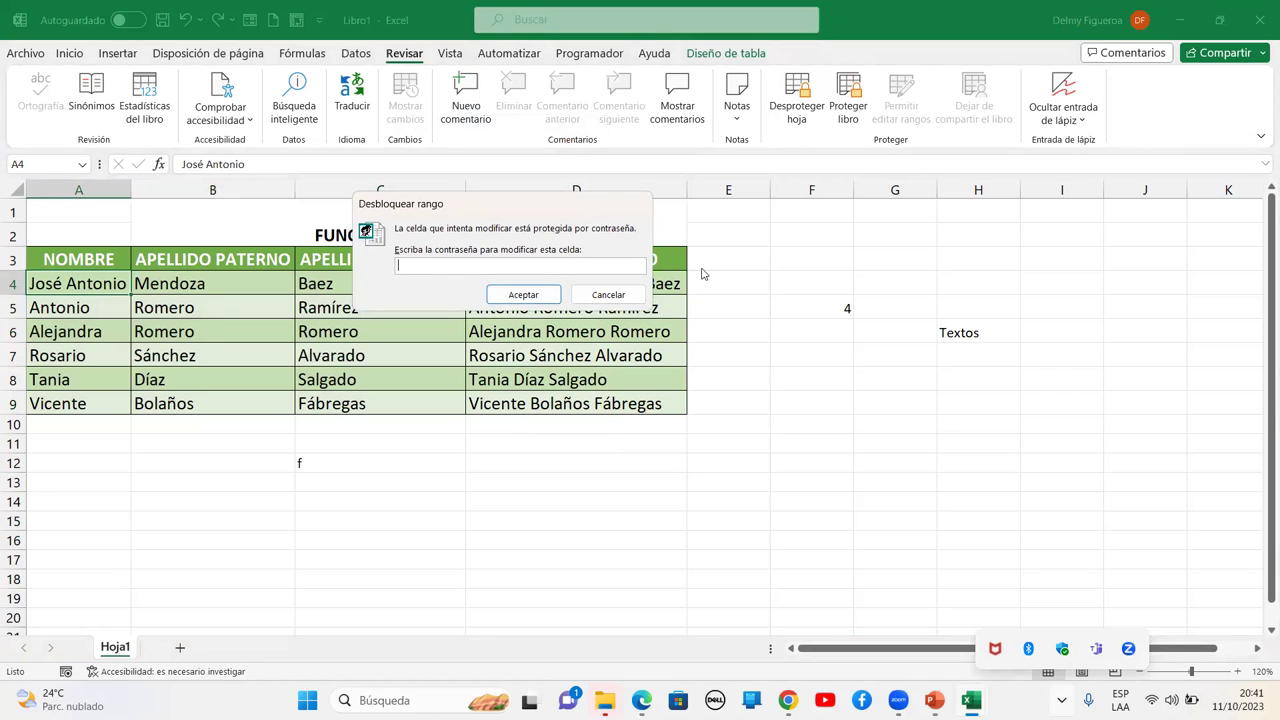
left_click(613, 294)
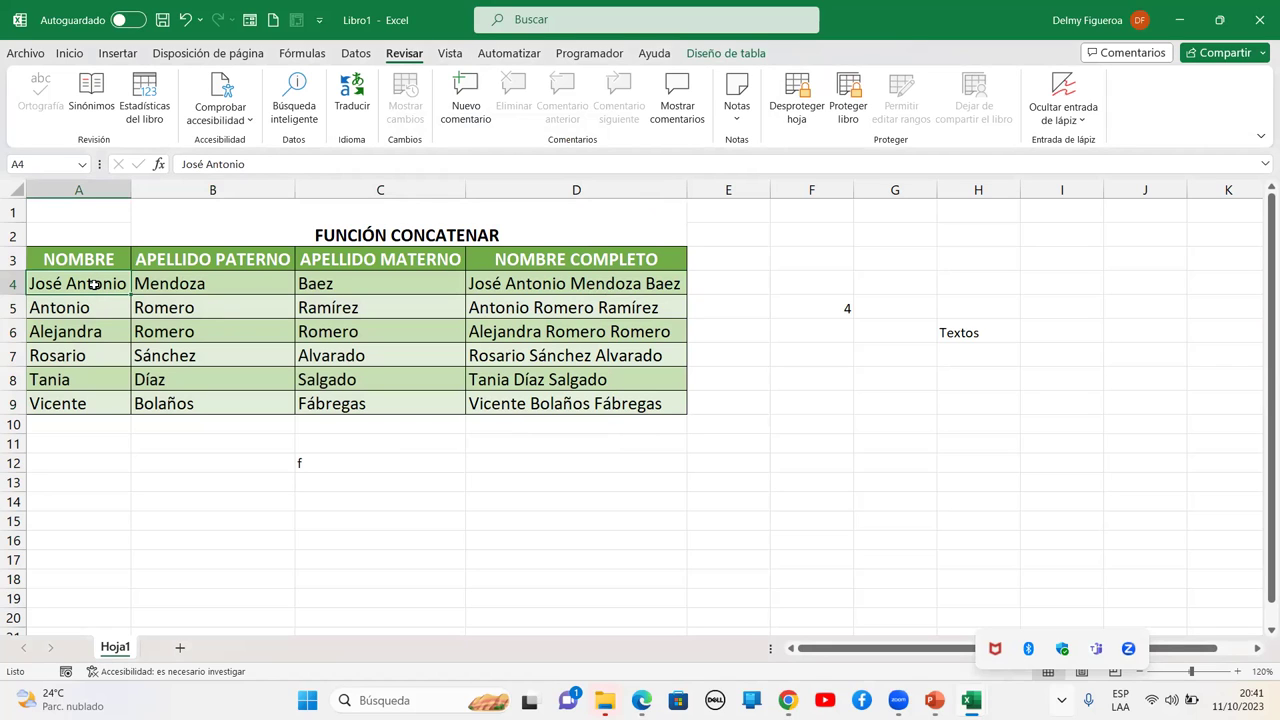
double_click(95, 288)
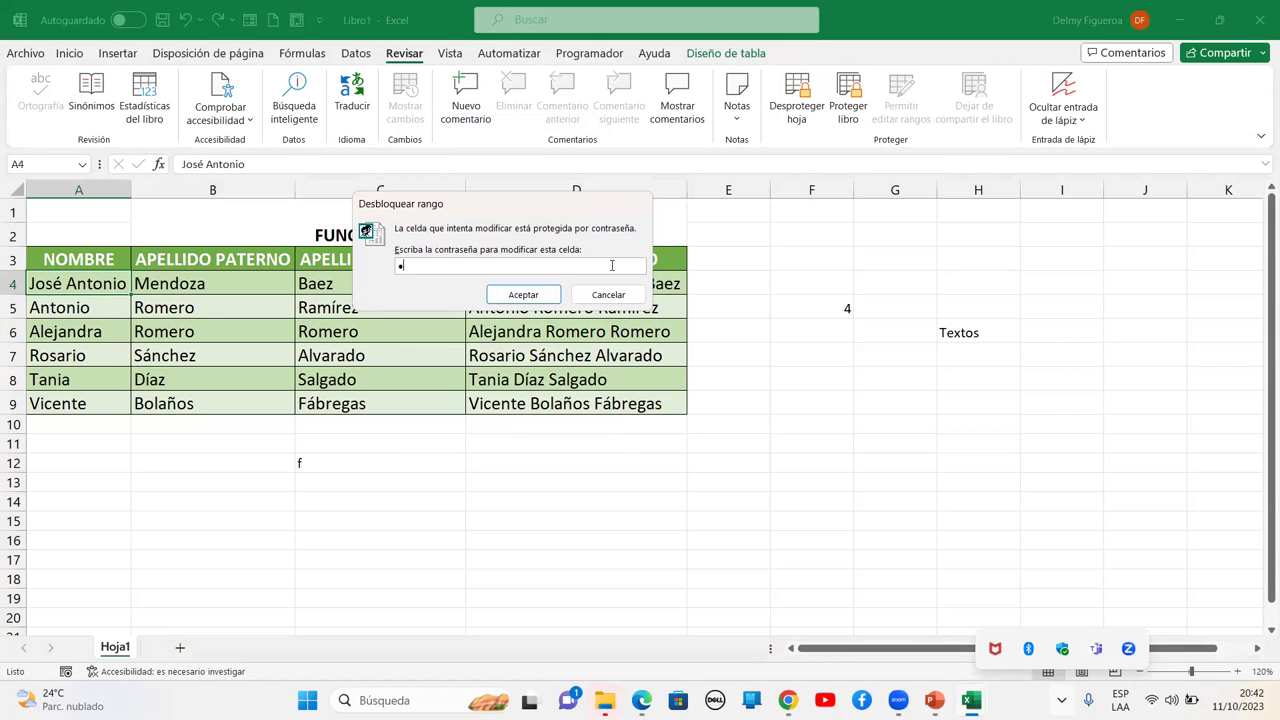
left_click(523, 294)
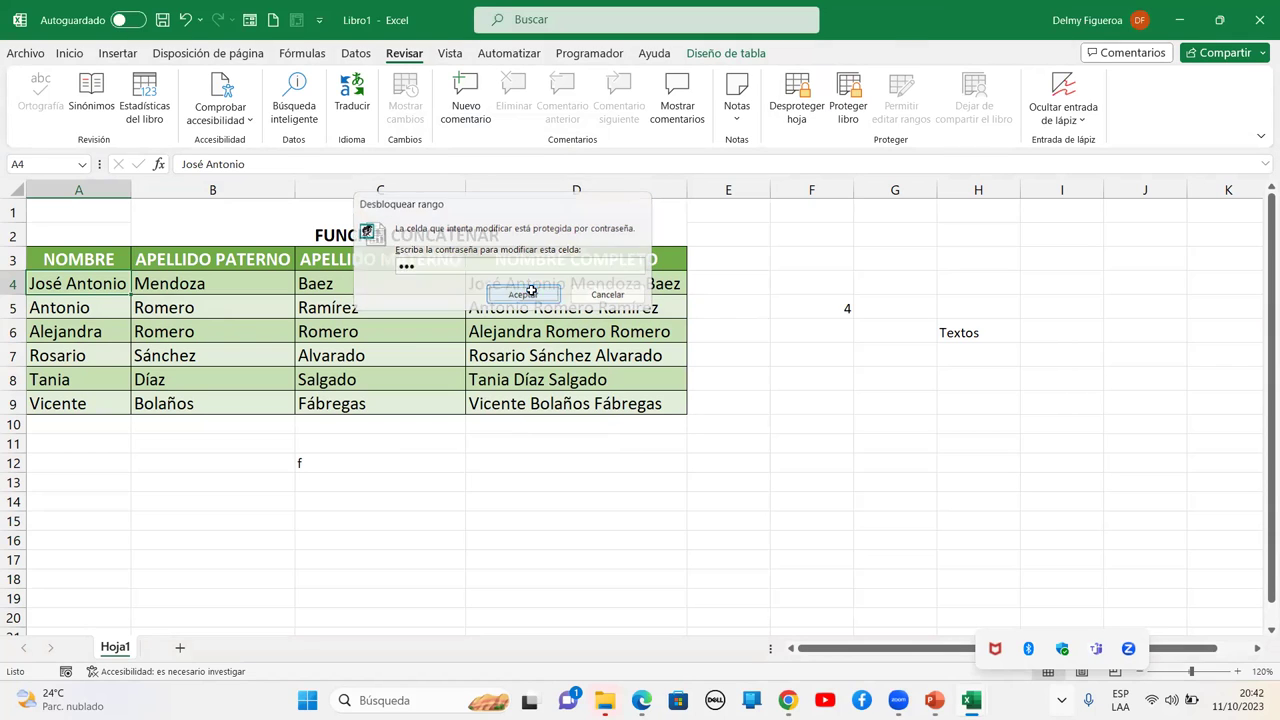
type("Carlos")
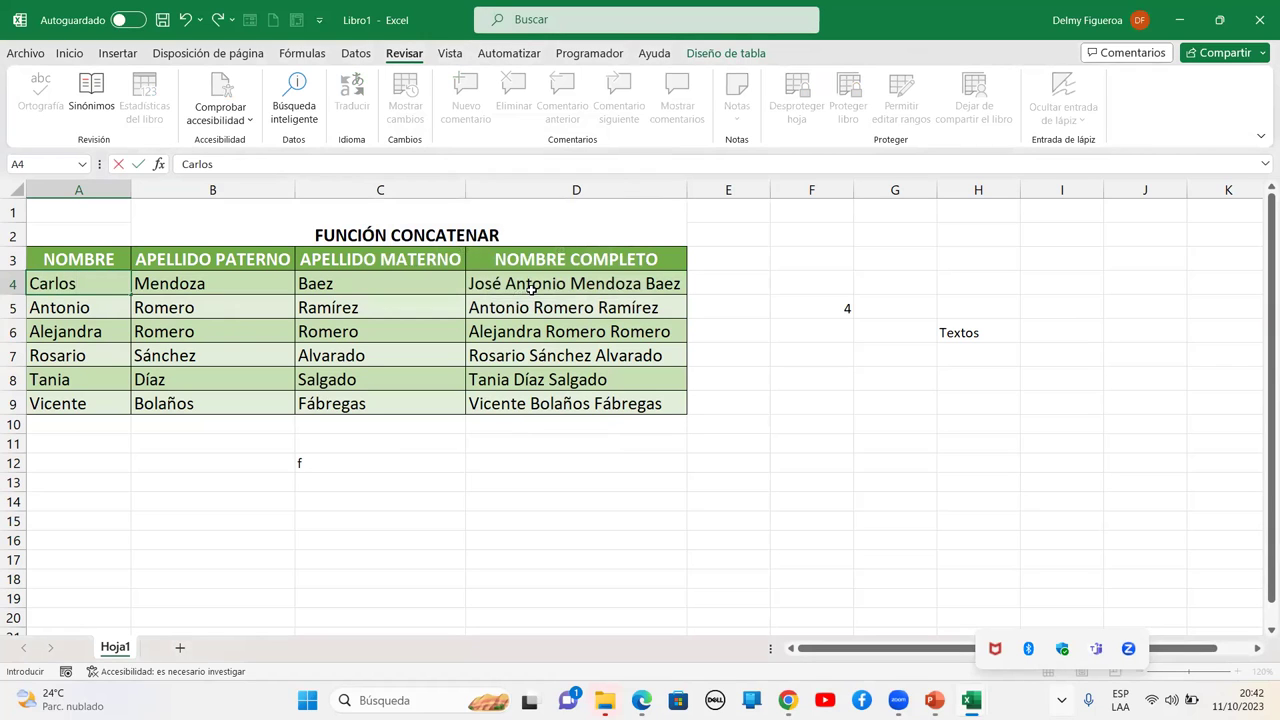
key("Tab")
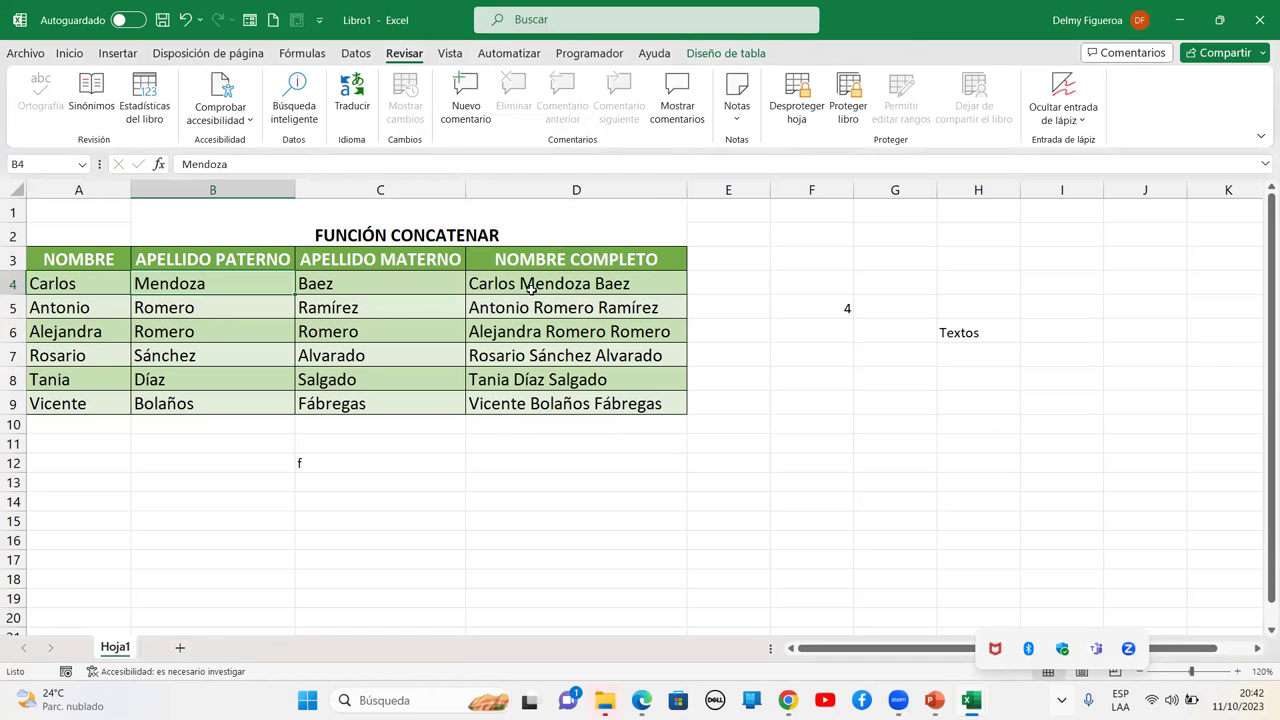
left_click(795, 80)
Unprotect the sheet and clear the stray f from C12
left_click(318, 460)
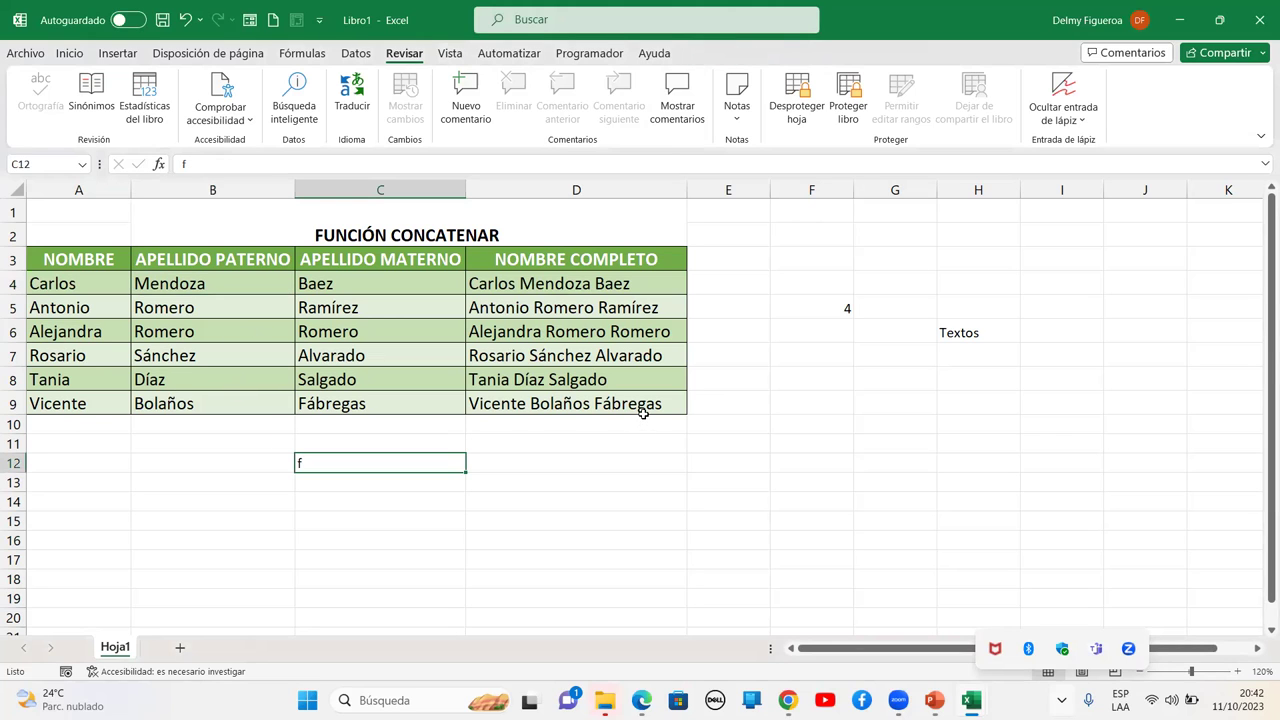
key("Delete")
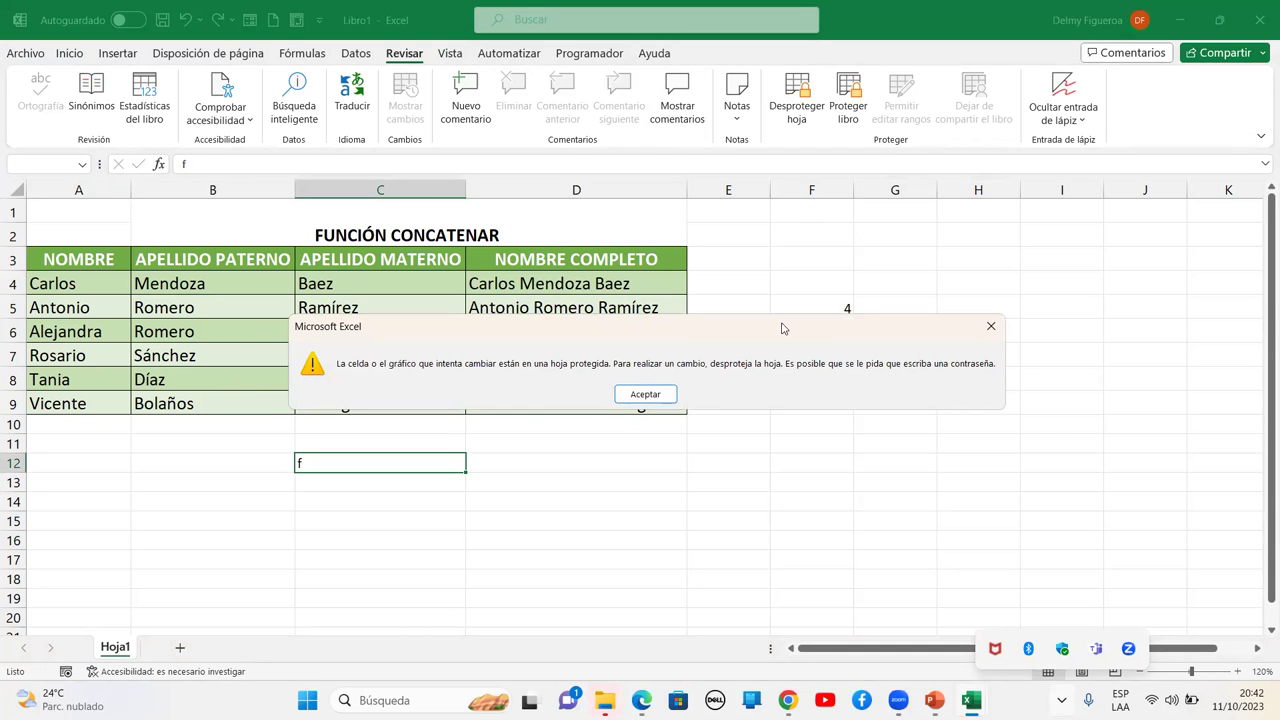
key("Return")
left_click(792, 105)
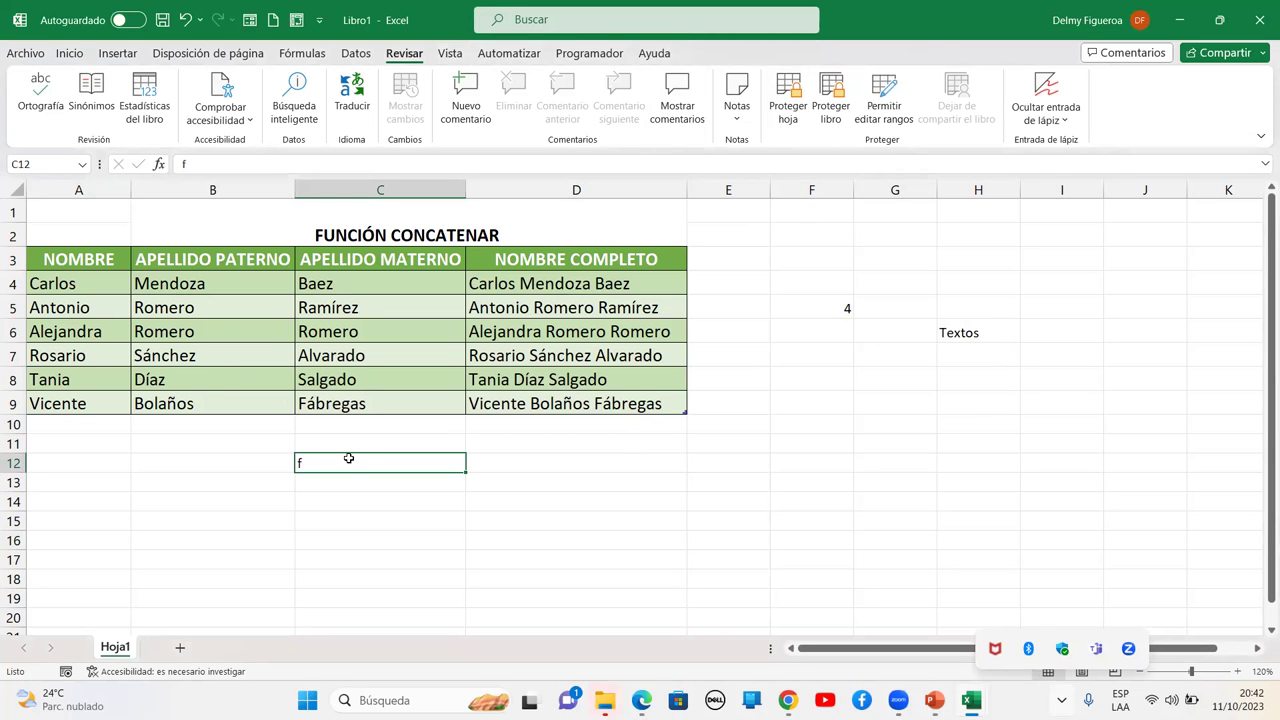
key("Delete")
Clear the leftover 4 and Textos from columns F:H, then select D4
left_click_drag(811, 190, 997, 208)
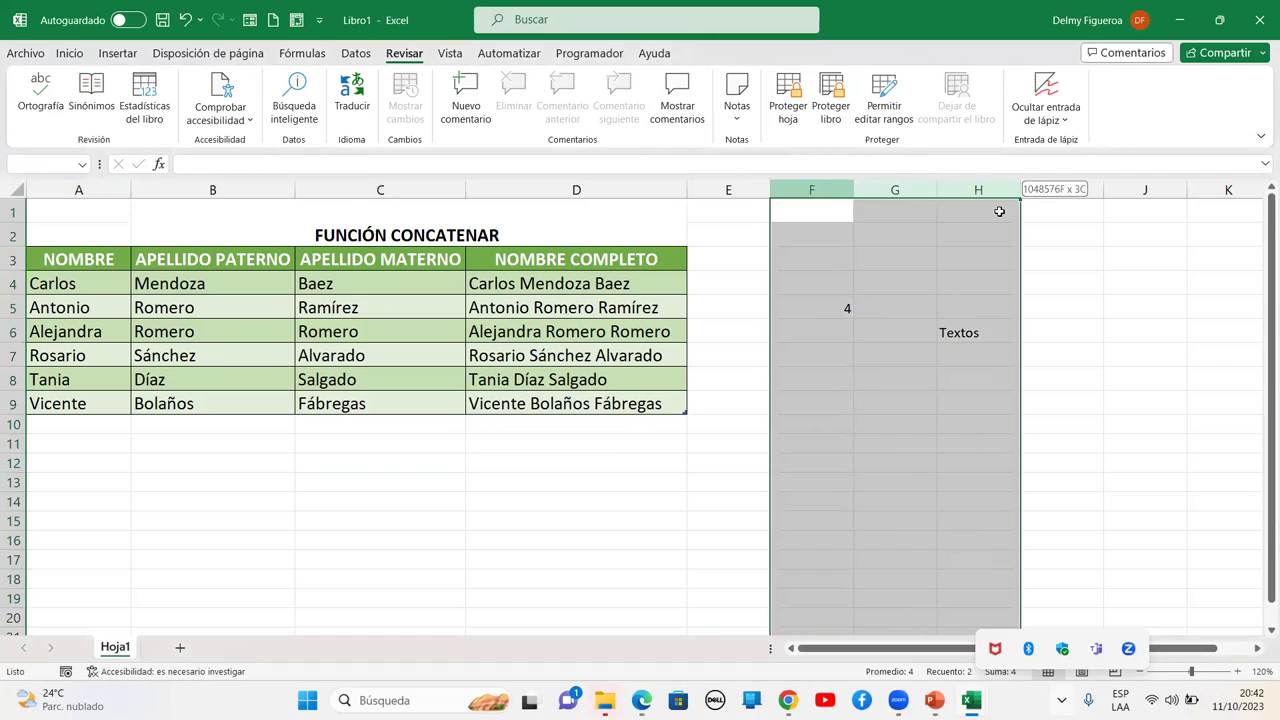
key("Delete")
left_click(886, 330)
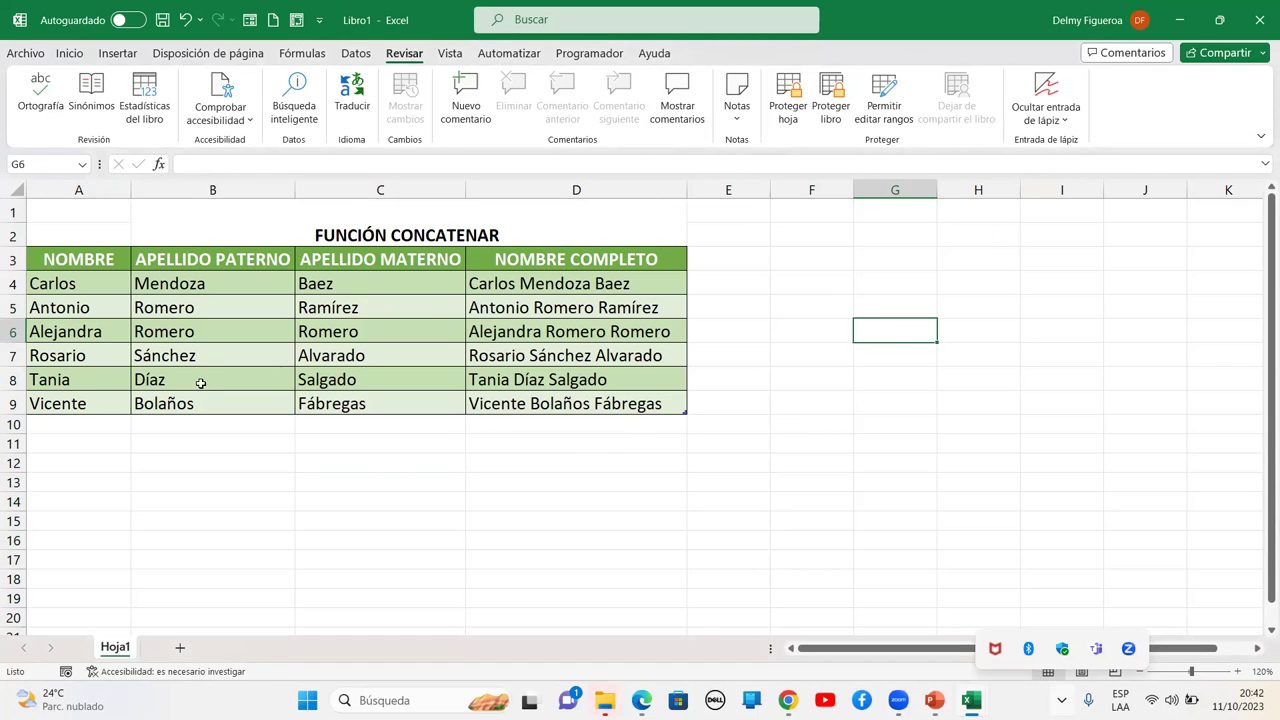
left_click(100, 213)
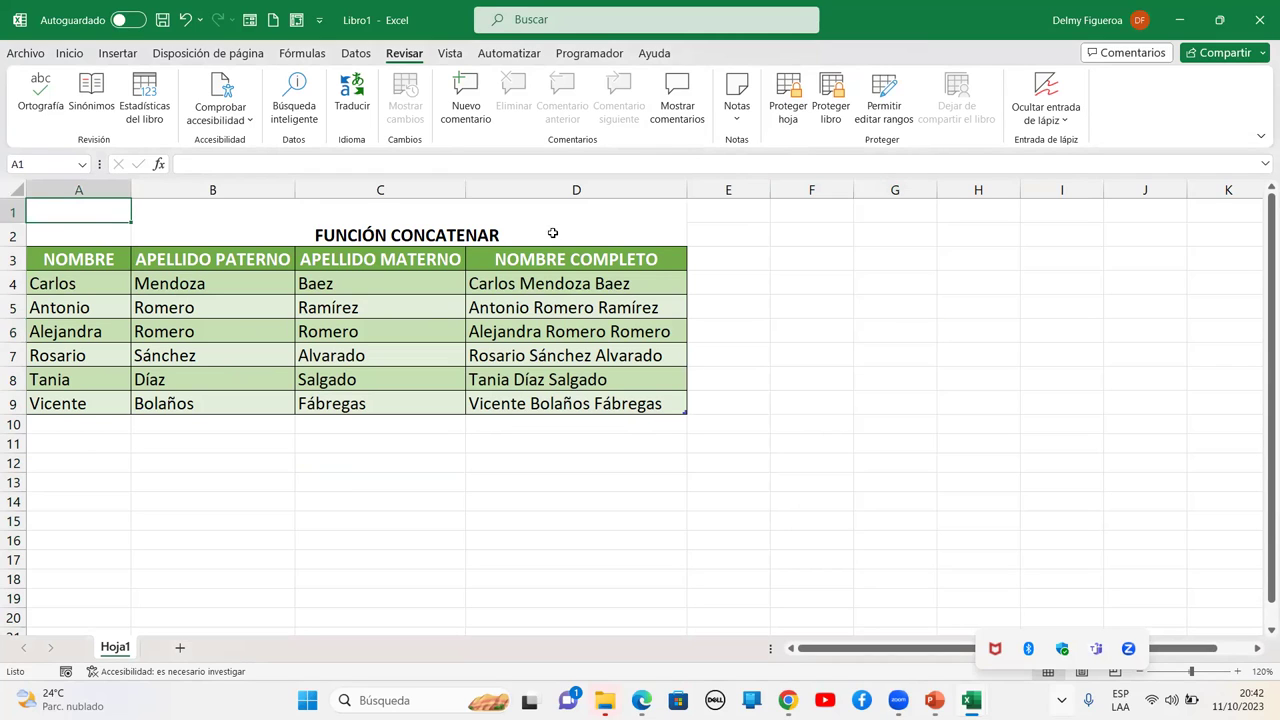
left_click(513, 281)
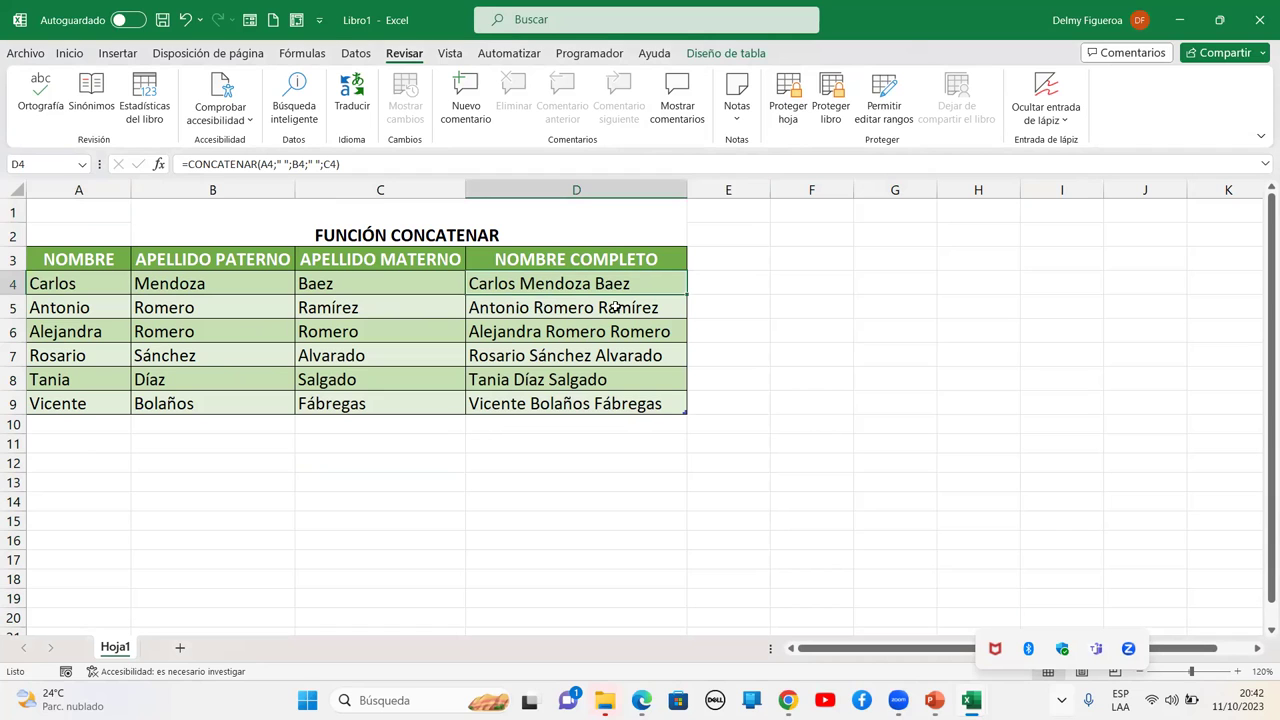
Protect the sheet again and check that the formulas in D5:D7 are hidden
left_click(780, 122)
left_click(510, 435)
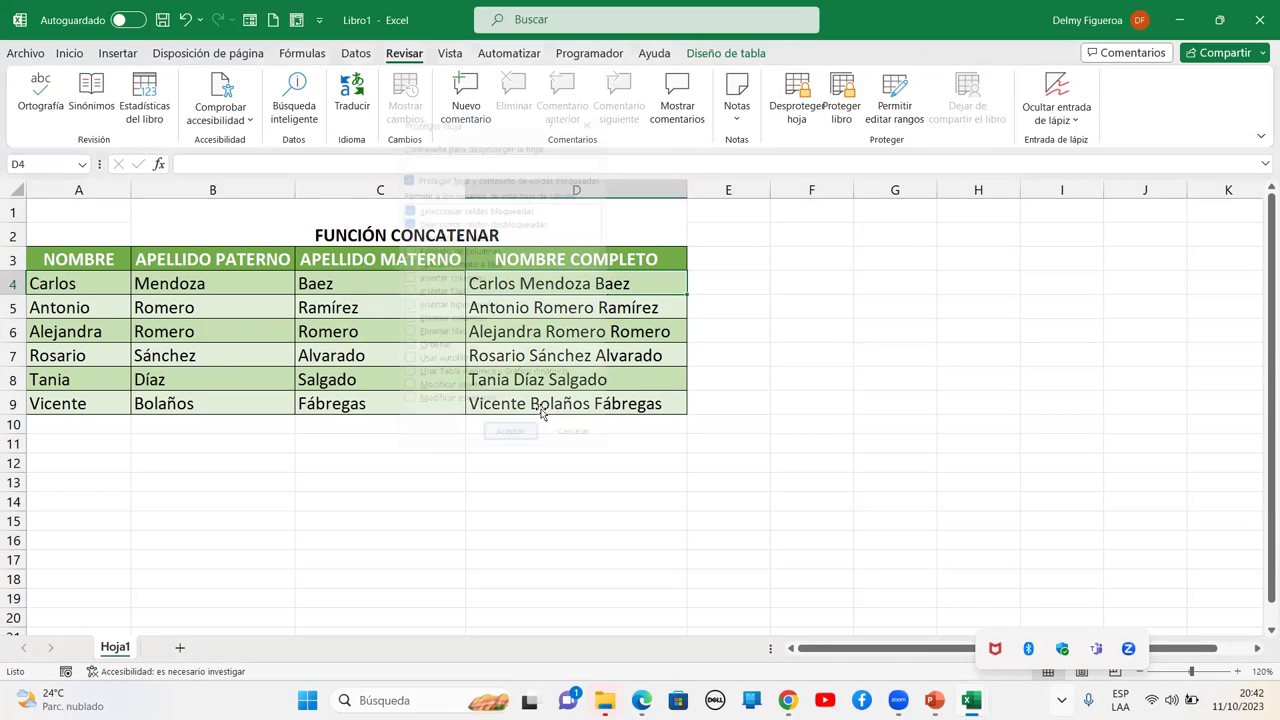
left_click(617, 316)
left_click(617, 334)
left_click(618, 347)
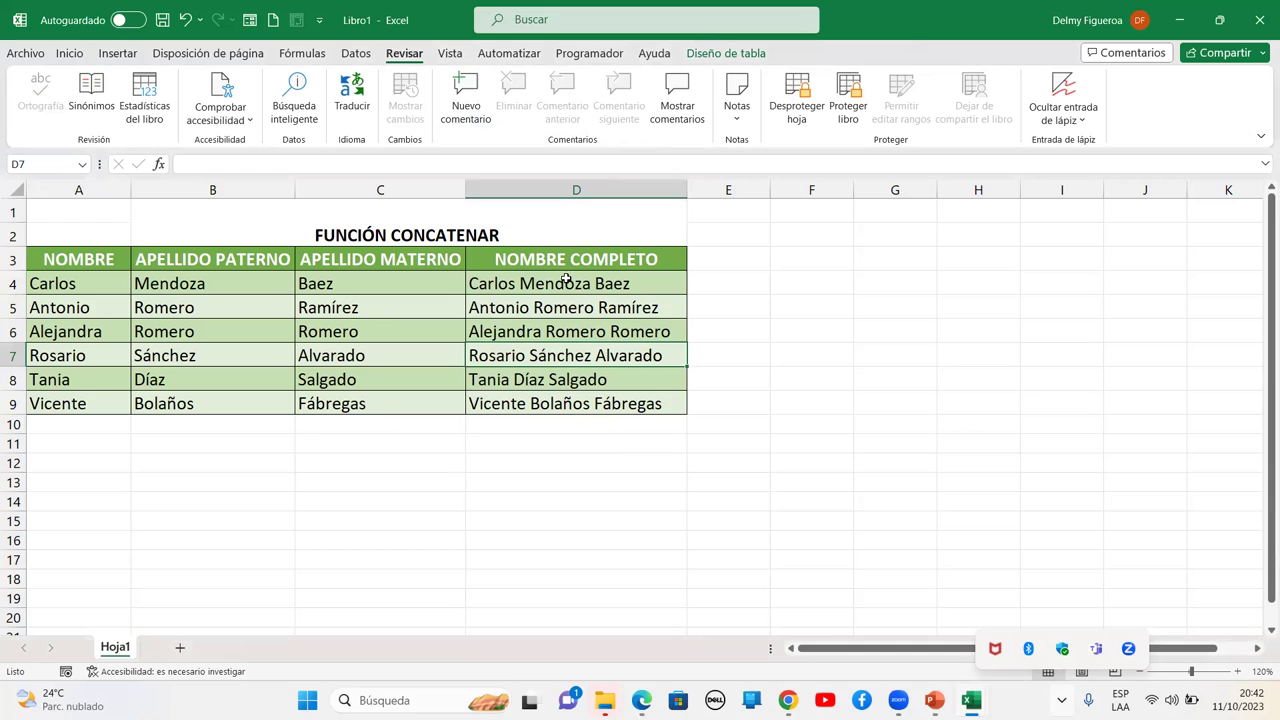
Try editing the surname cells in column B, cancelling the range password prompt
left_click(190, 280)
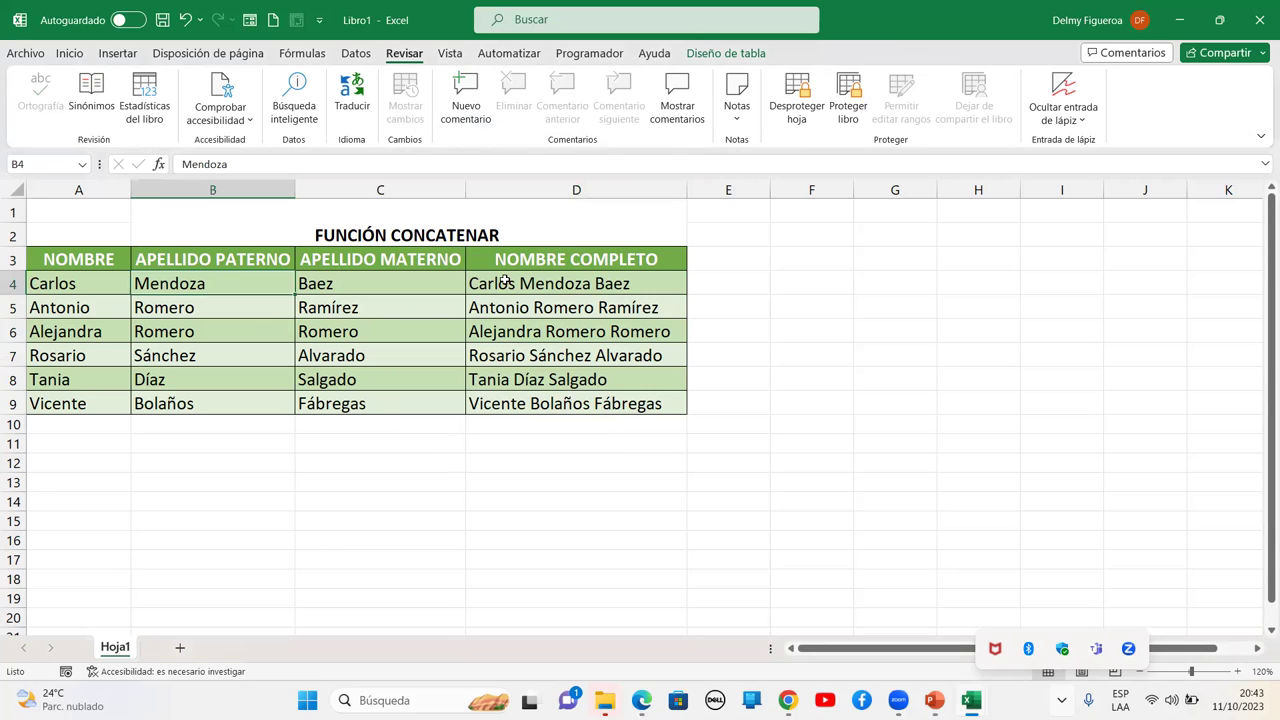
key("F2")
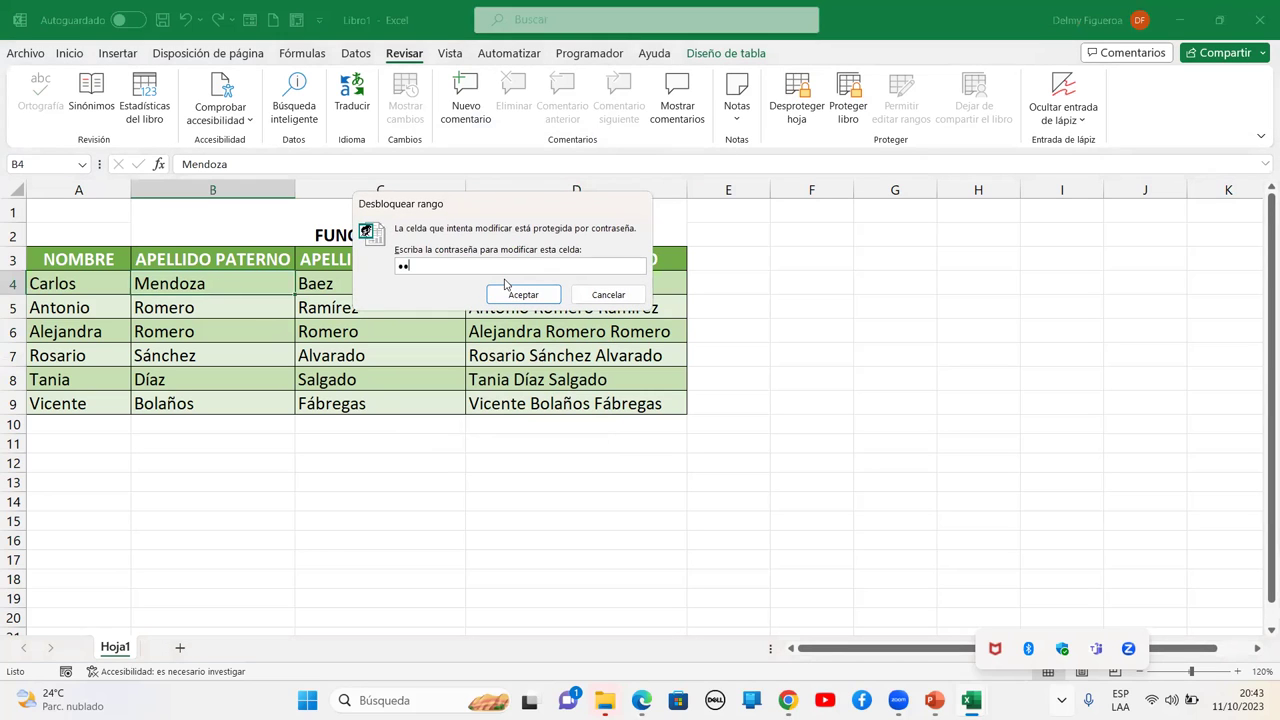
key("Return")
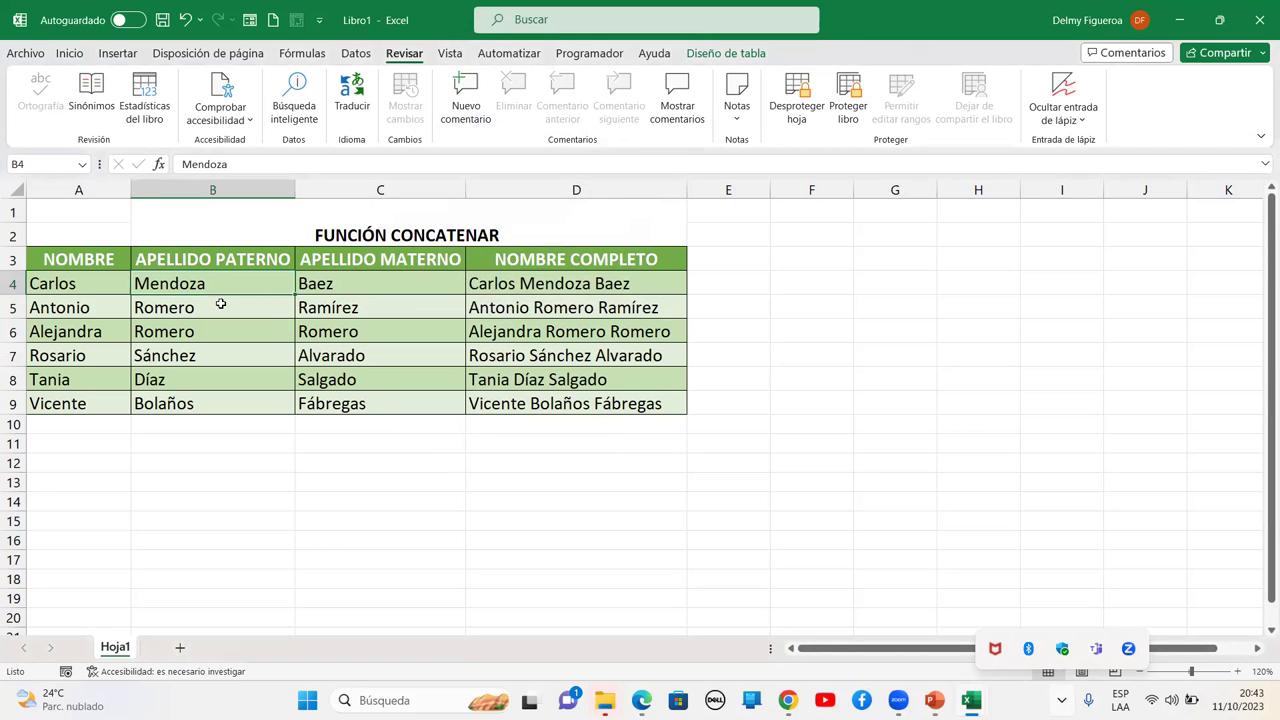
double_click(235, 278)
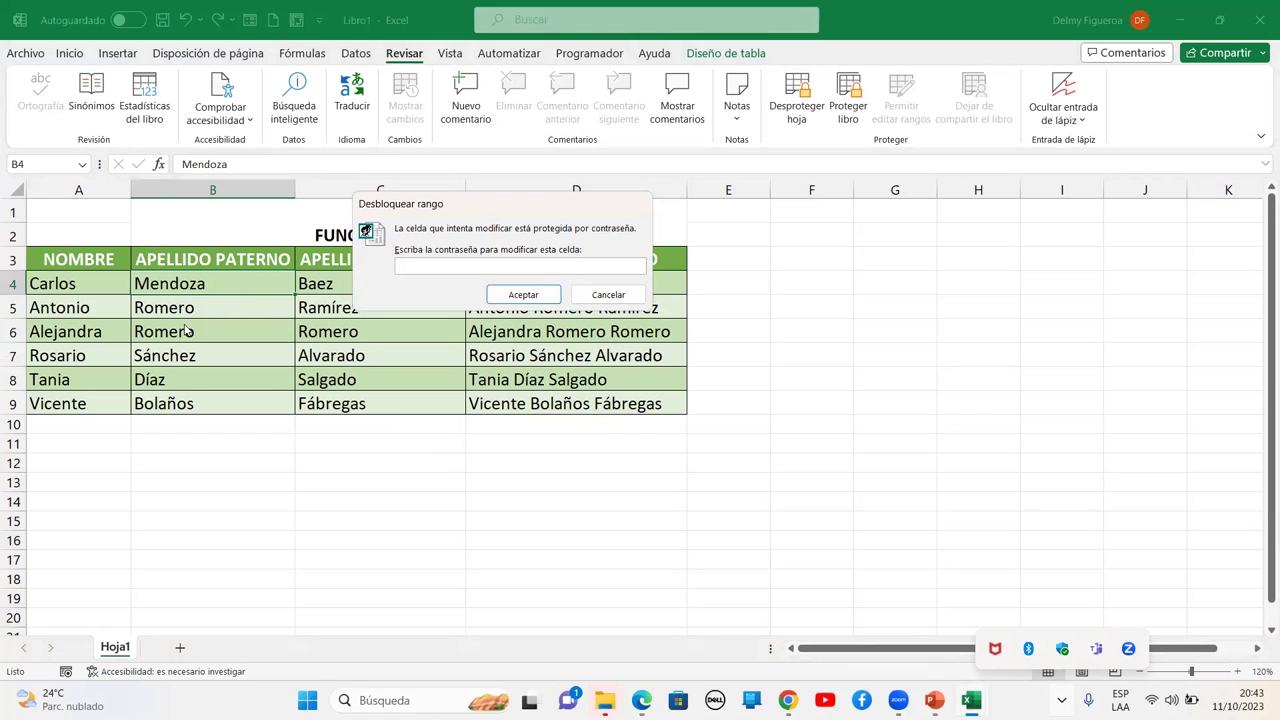
left_click(580, 295)
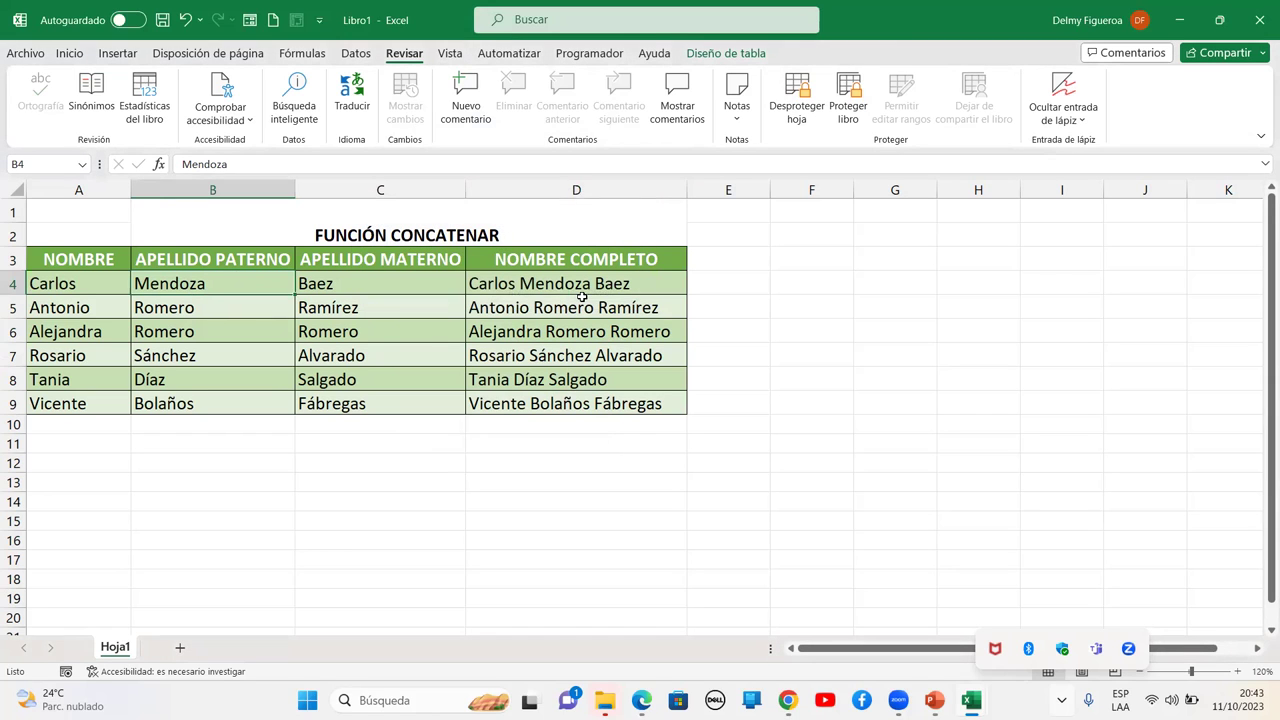
Try deleting the locked formula in D5 and dismiss the protected-sheet warning
left_click(582, 300)
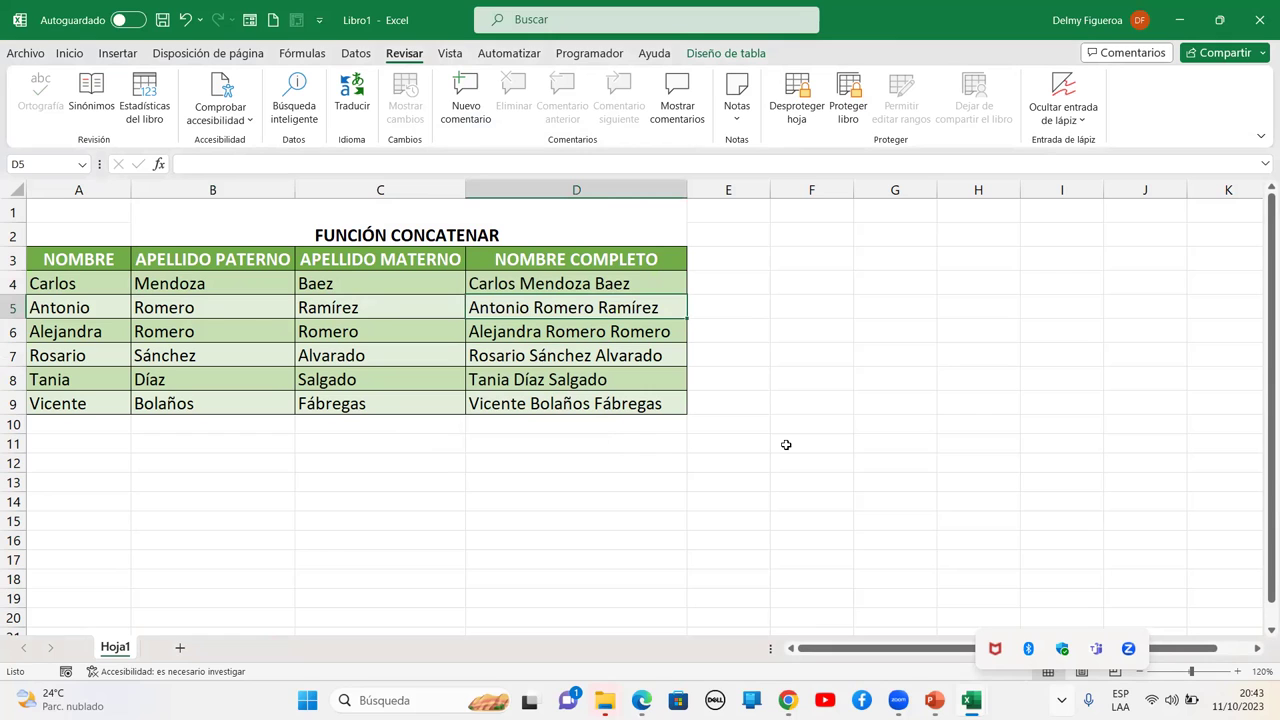
key("Delete")
key("Return")
Remove the sheet protection again and move to empty cell E12
left_click(186, 290)
left_click(226, 303)
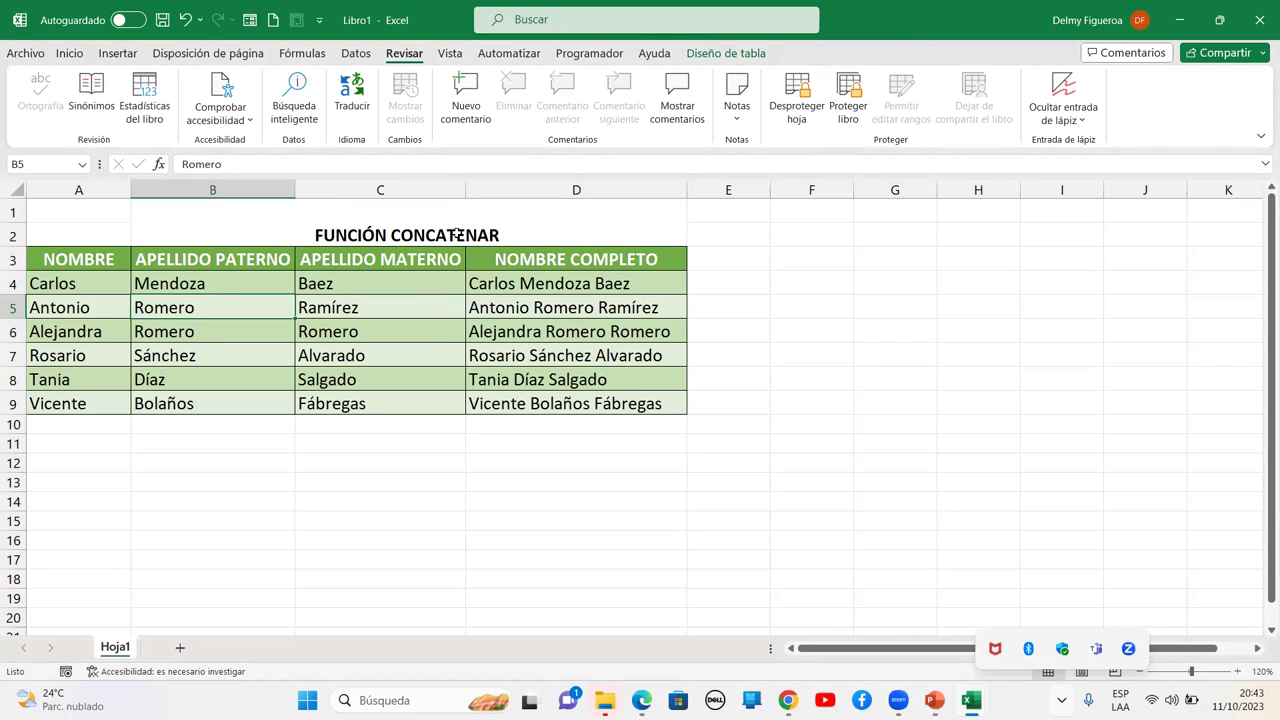
left_click(797, 112)
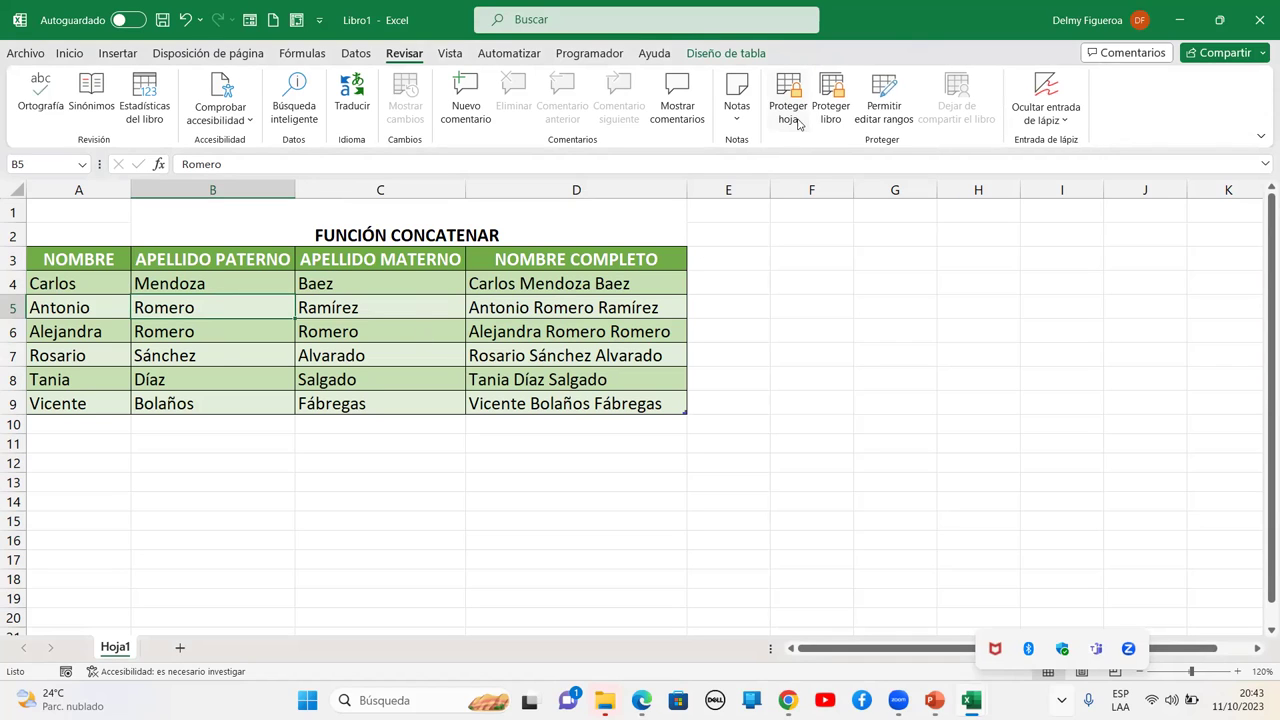
left_click(715, 460)
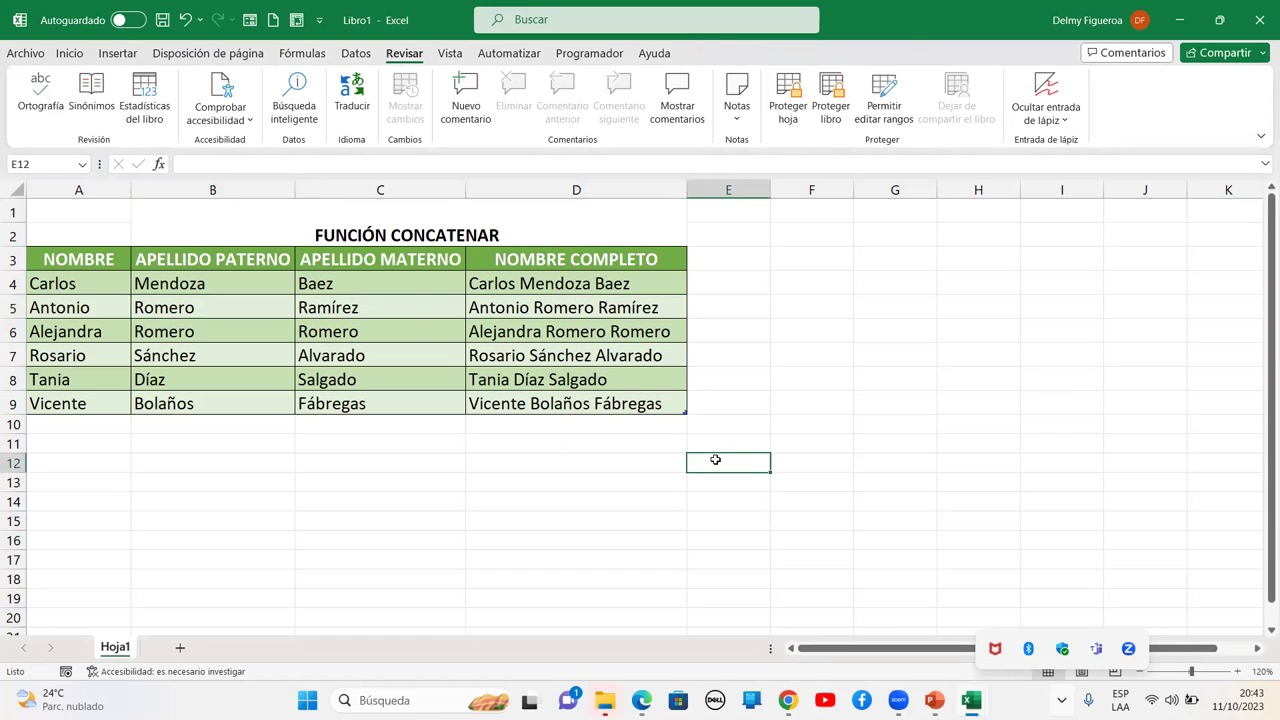
Choose Marcar como final under Proteger libro on the workbook Información page
left_click(37, 52)
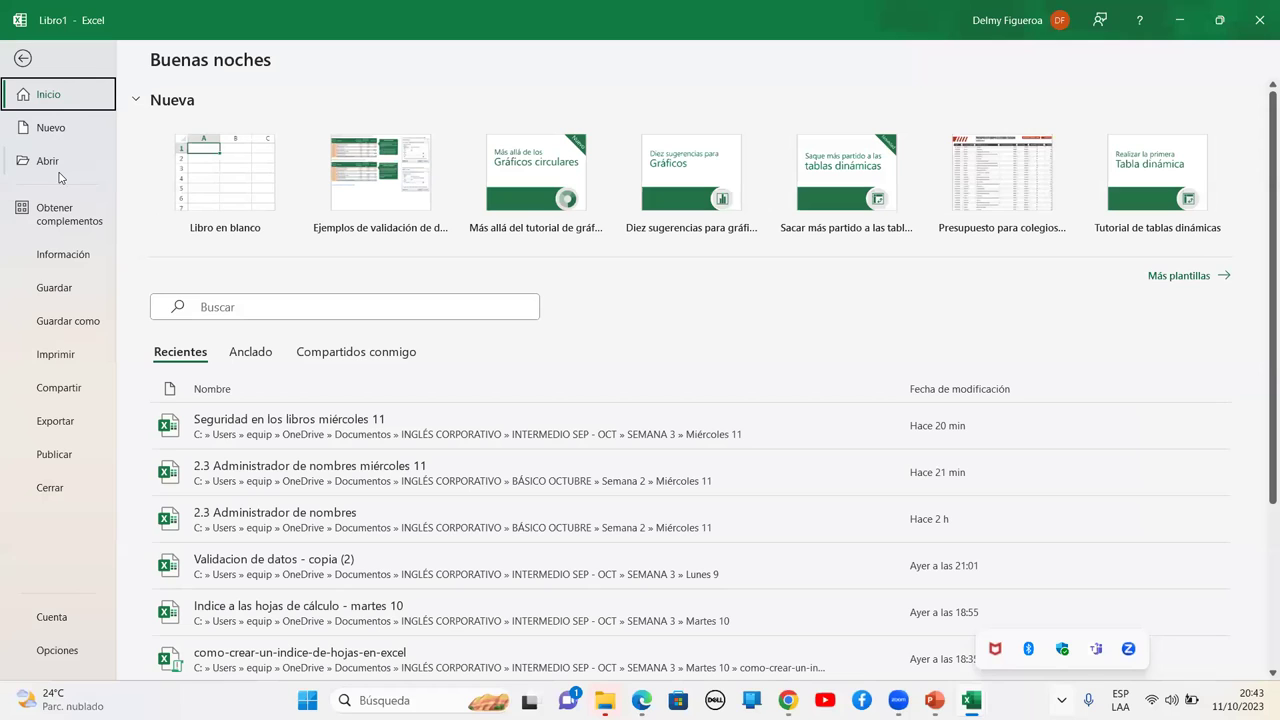
left_click(62, 256)
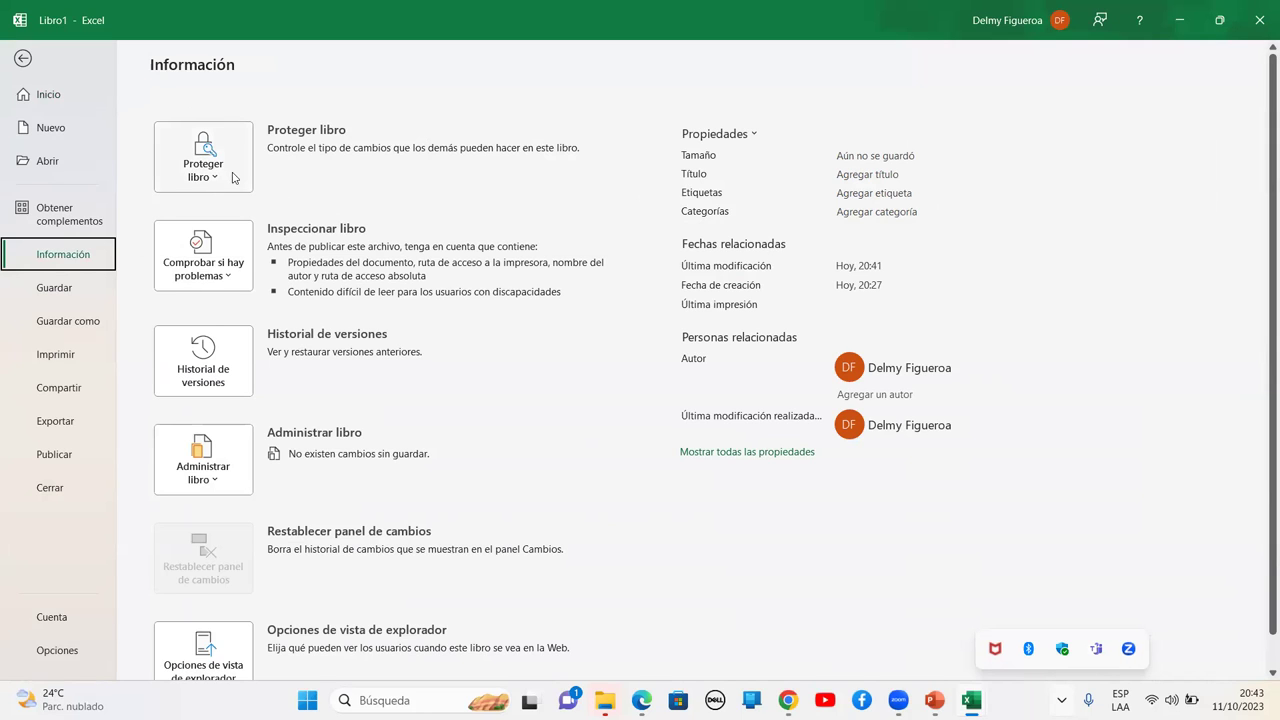
scroll(234, 180, "down", 1)
scroll(235, 425, "up", 1)
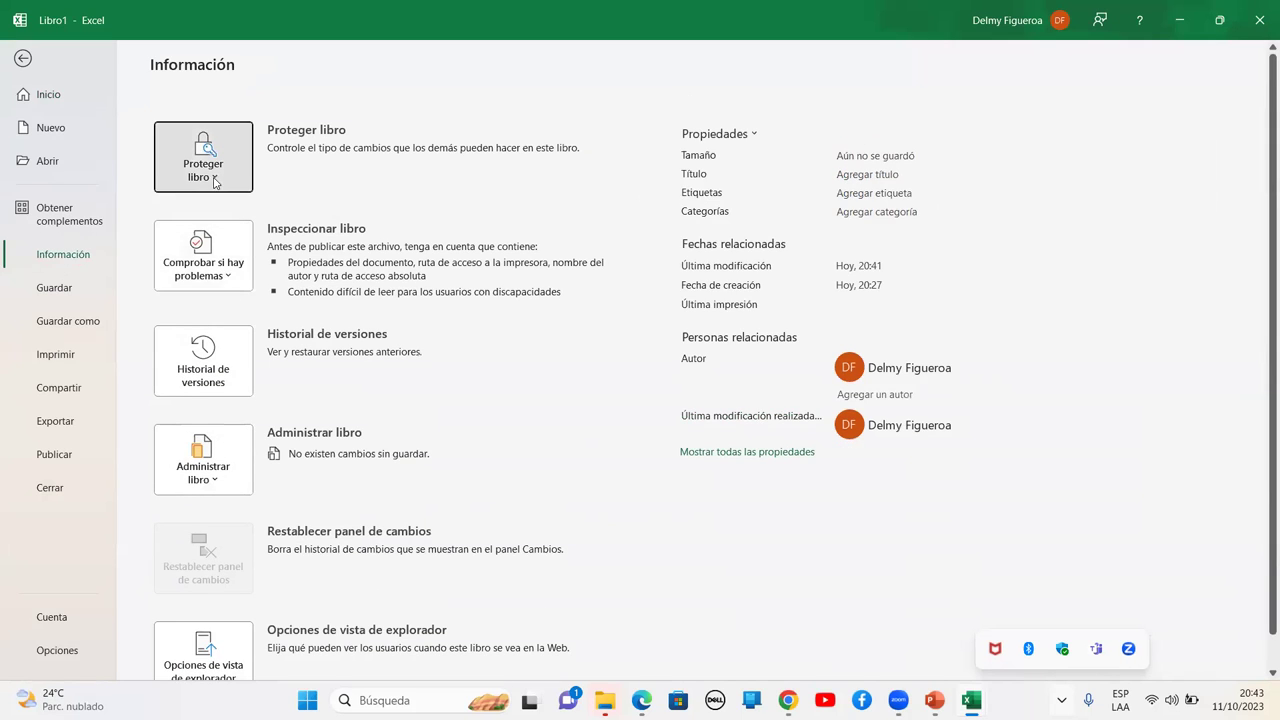
left_click(222, 178)
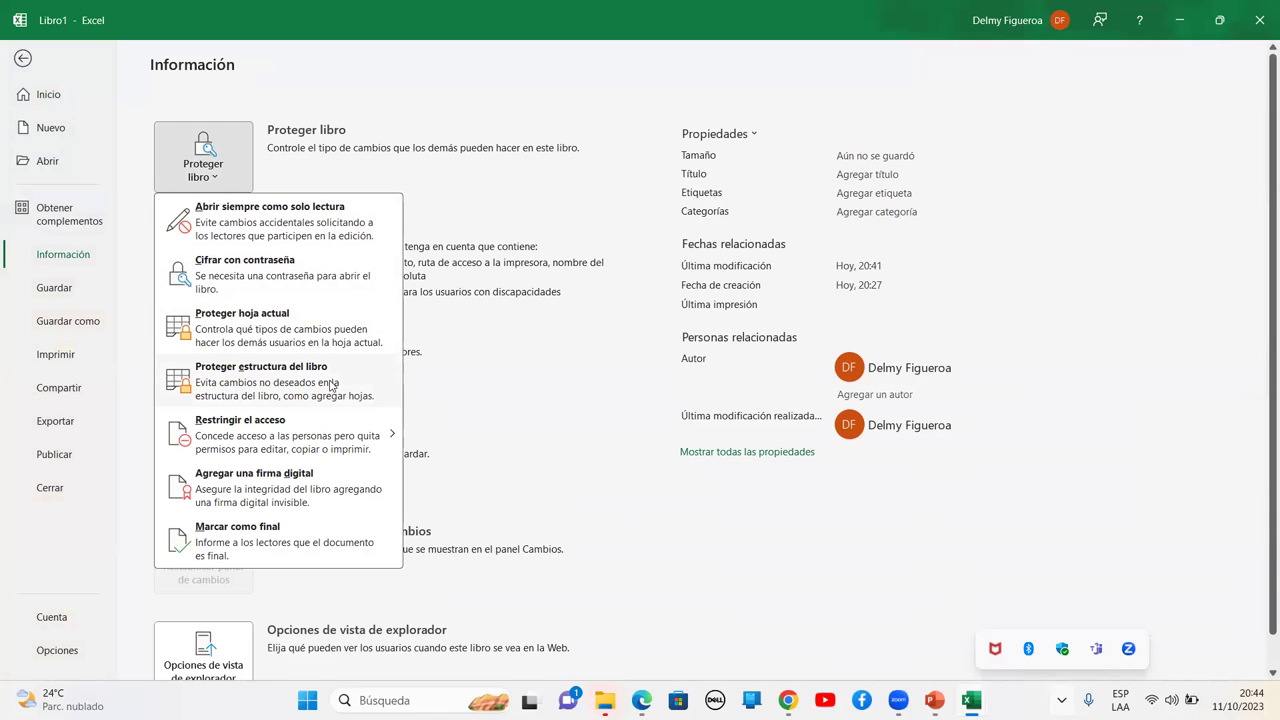
mouse_move(258, 440)
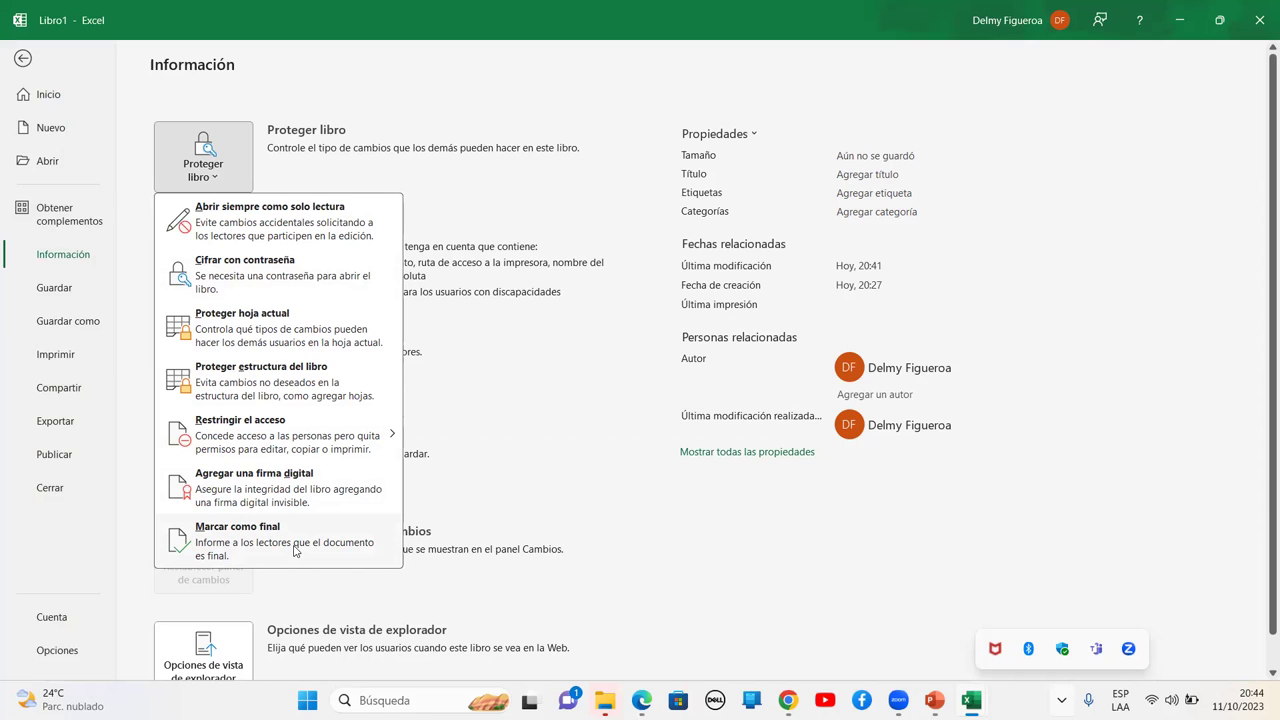
left_click(295, 553)
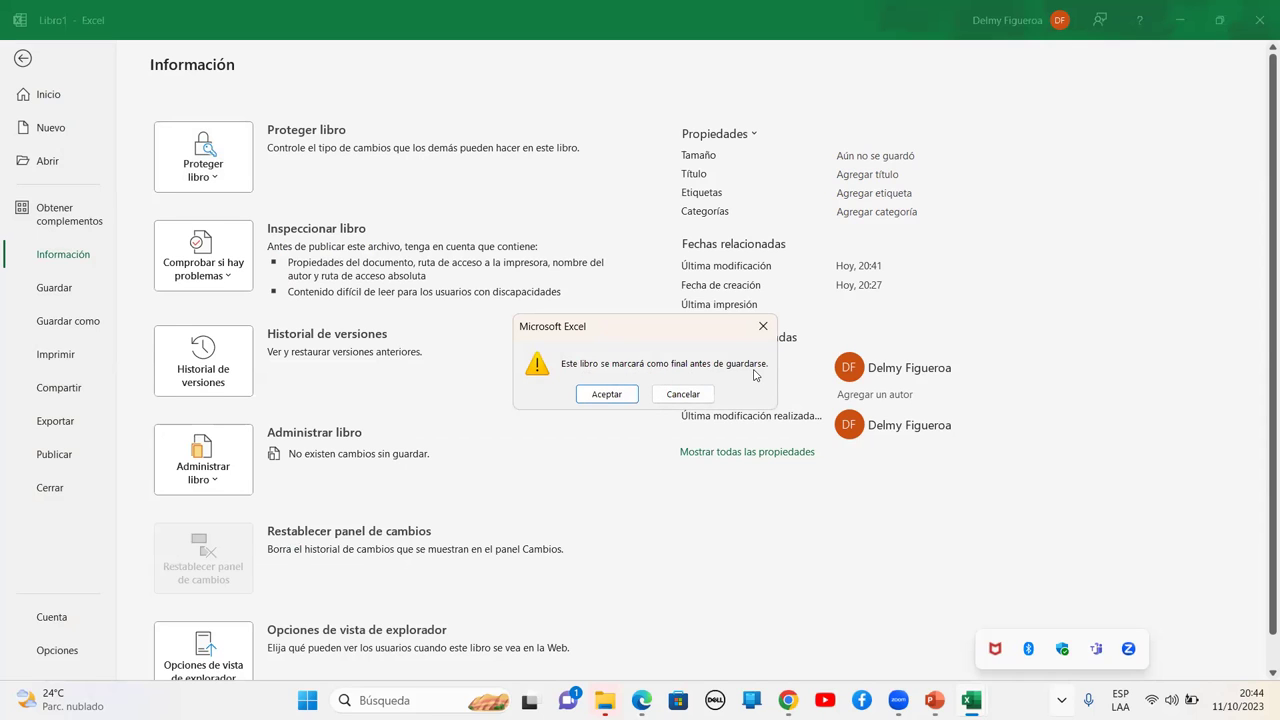
Confirm marking as final and save the workbook as Seguridad
left_click(612, 396)
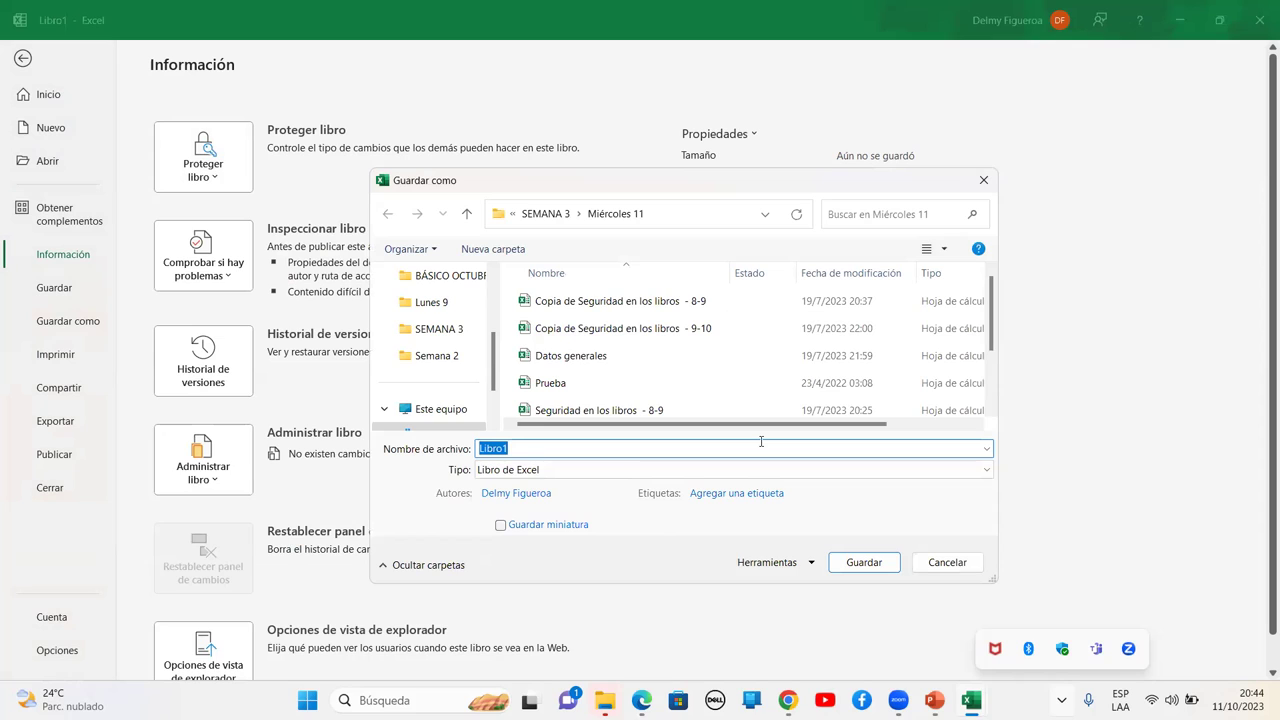
type("Seguridad")
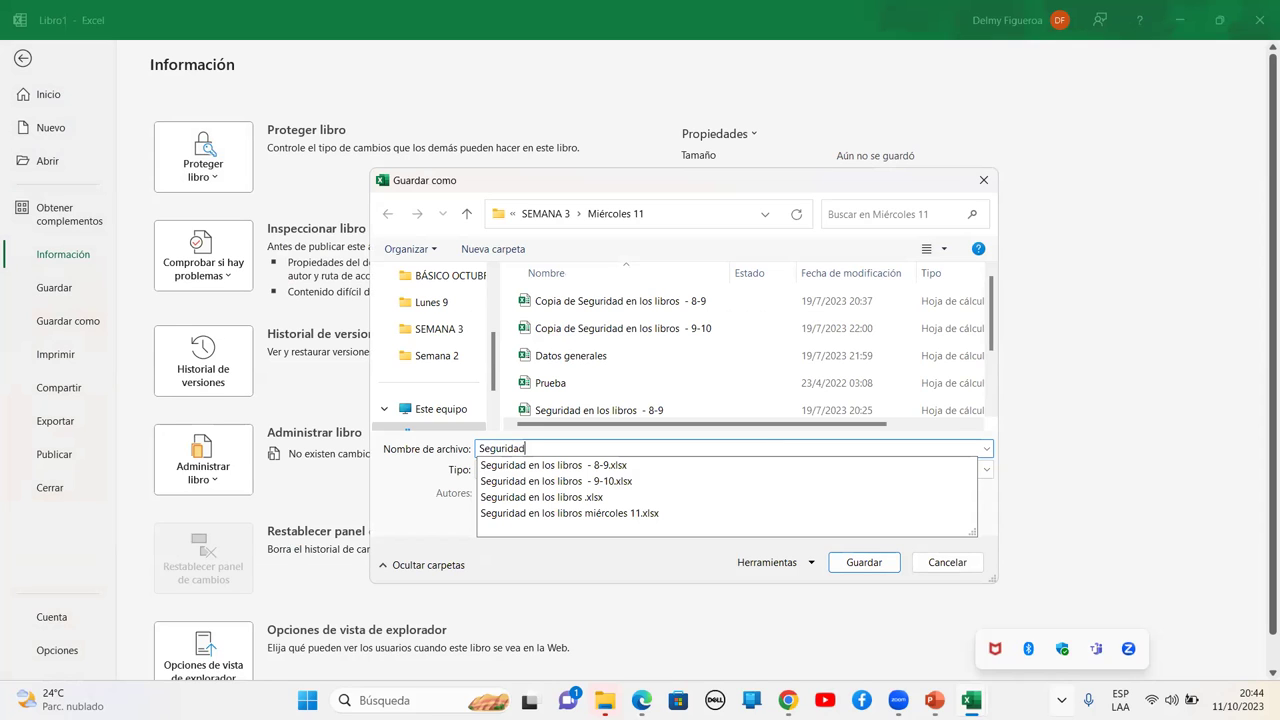
left_click(612, 183)
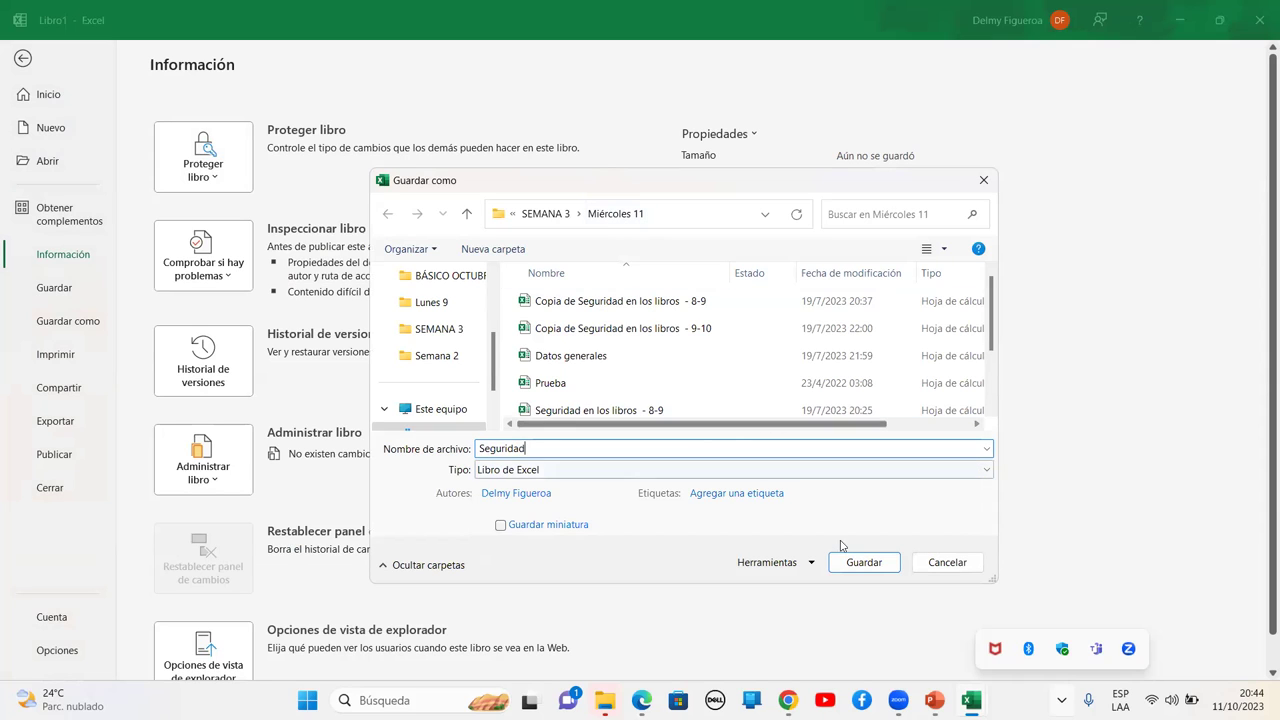
left_click(864, 563)
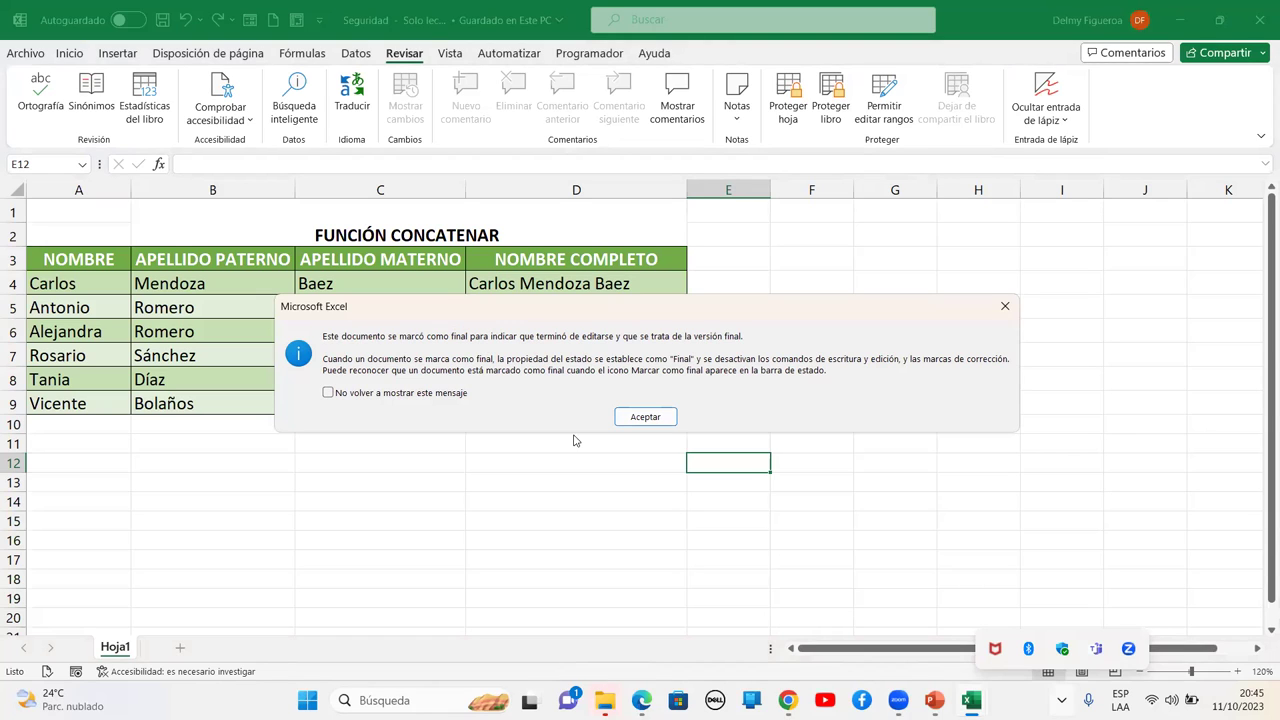
Acknowledge the final notice and choose Editar de todos modos to make it editable
left_click(640, 417)
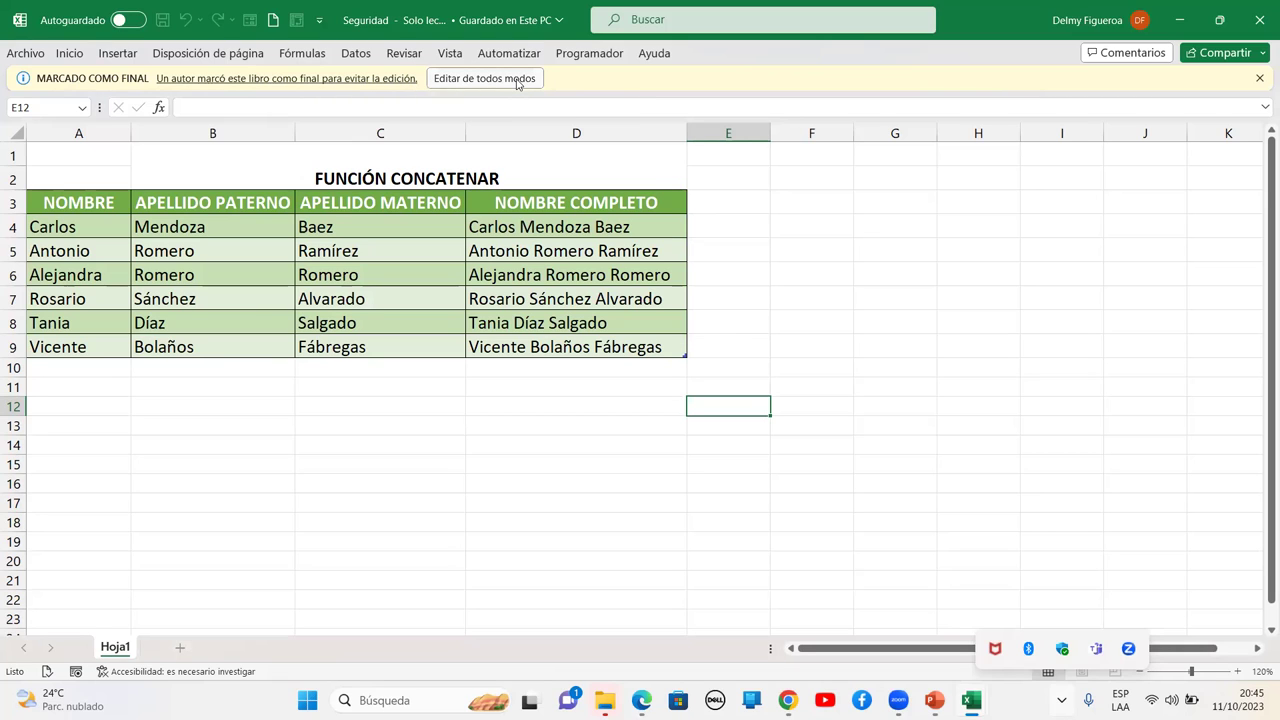
left_click(518, 79)
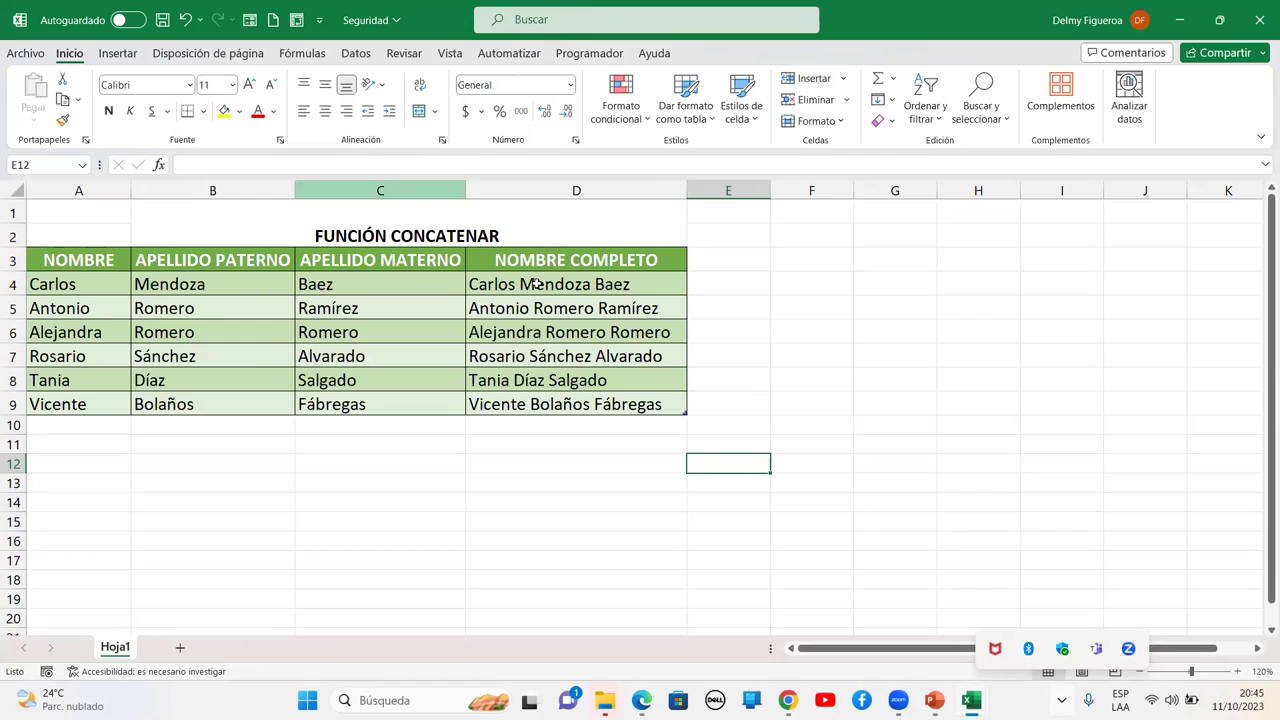
left_click(798, 360)
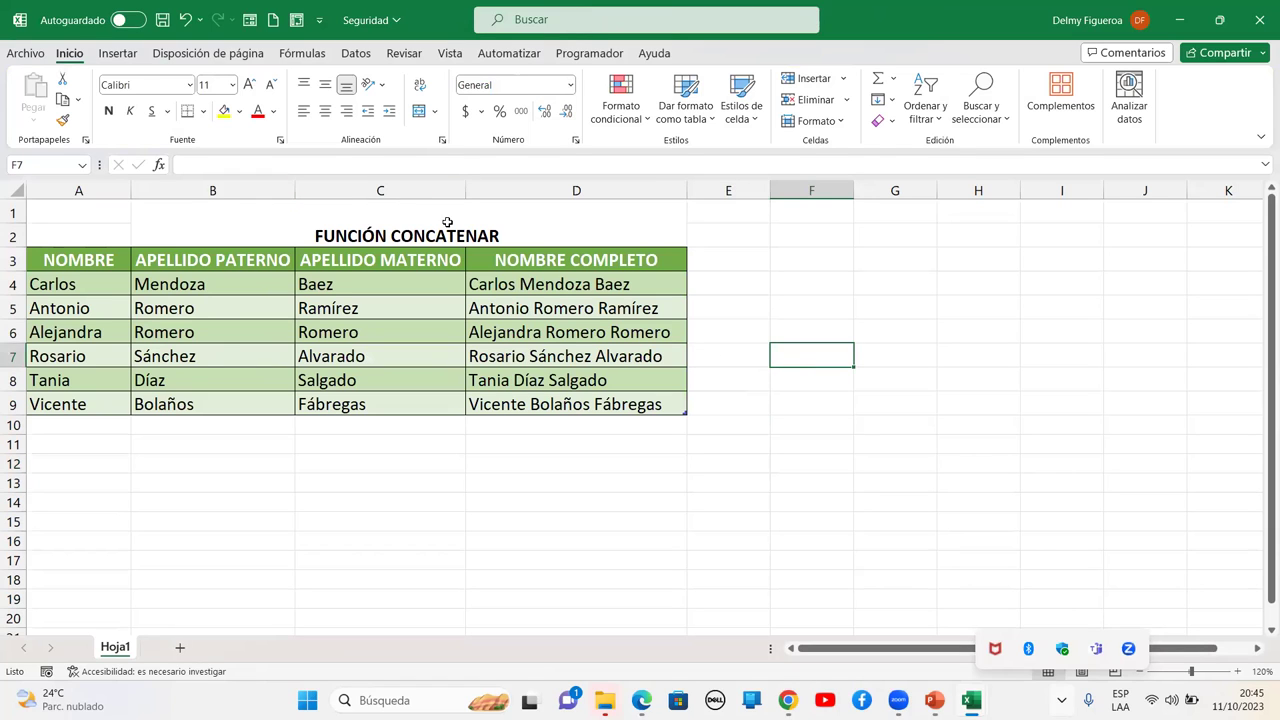
Launch Inspeccionar documento from Comprobar si hay problemas, saving the workbook first
left_click(12, 50)
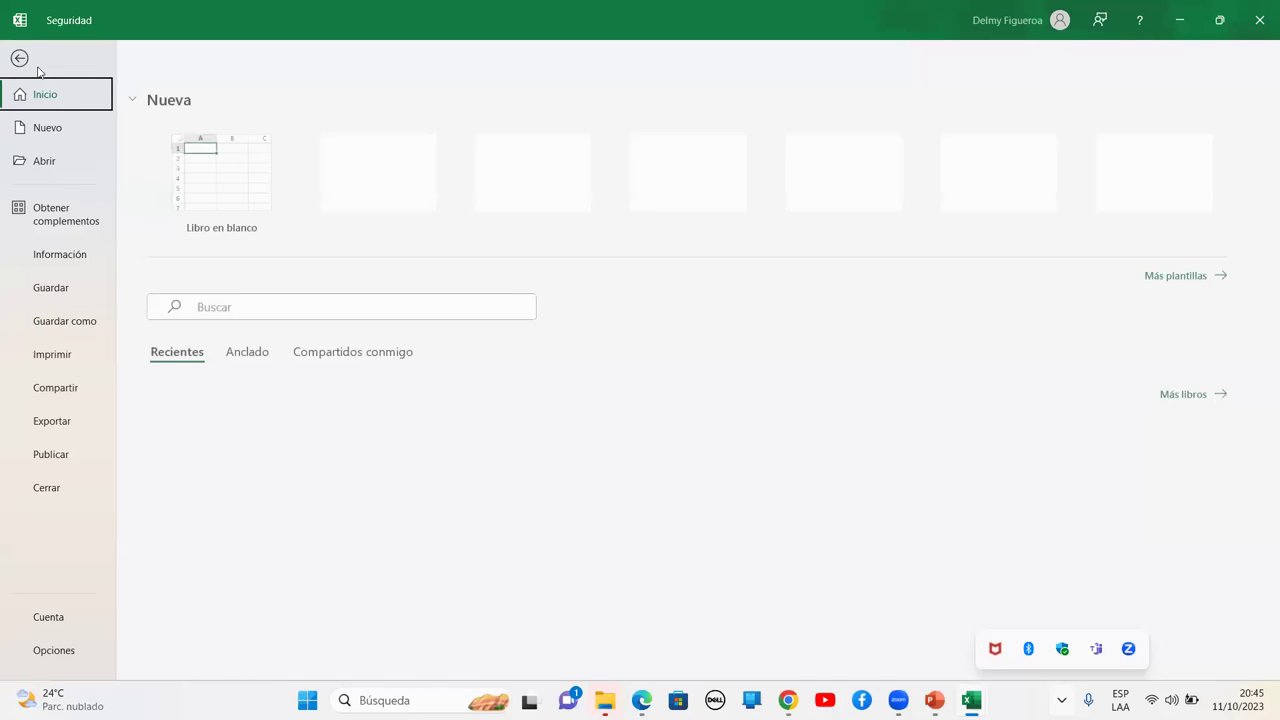
left_click(85, 255)
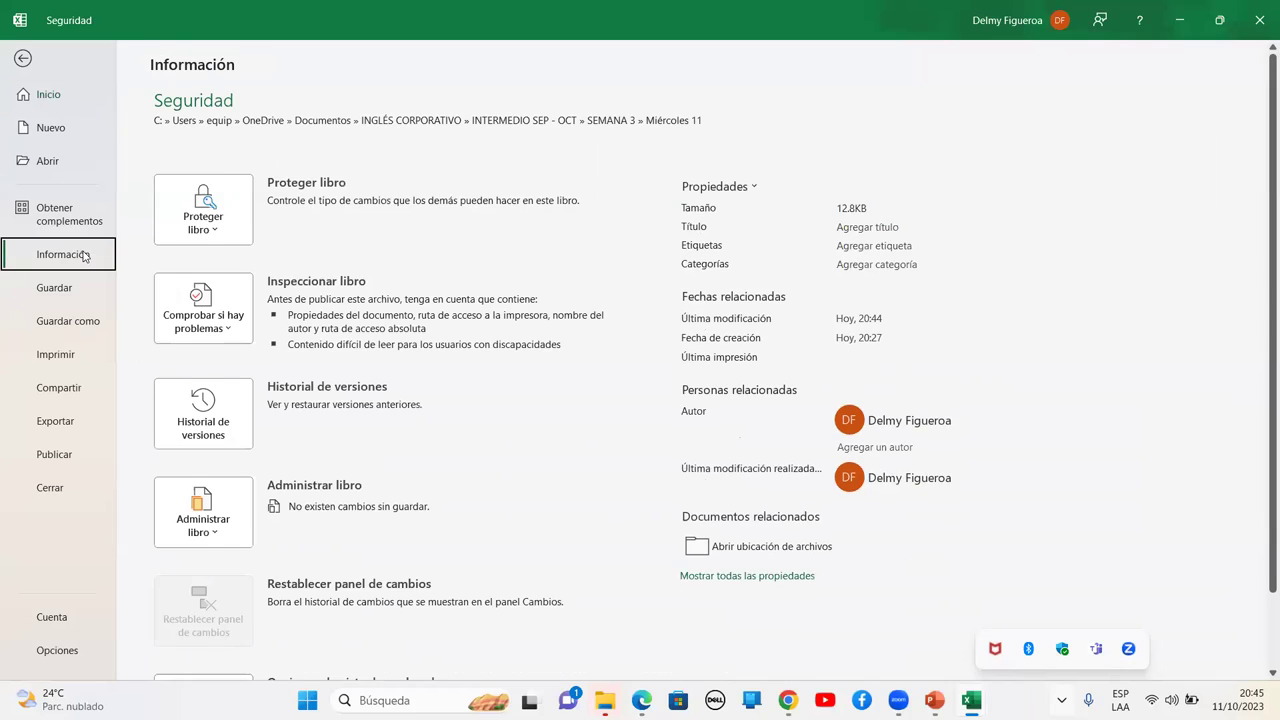
left_click(224, 336)
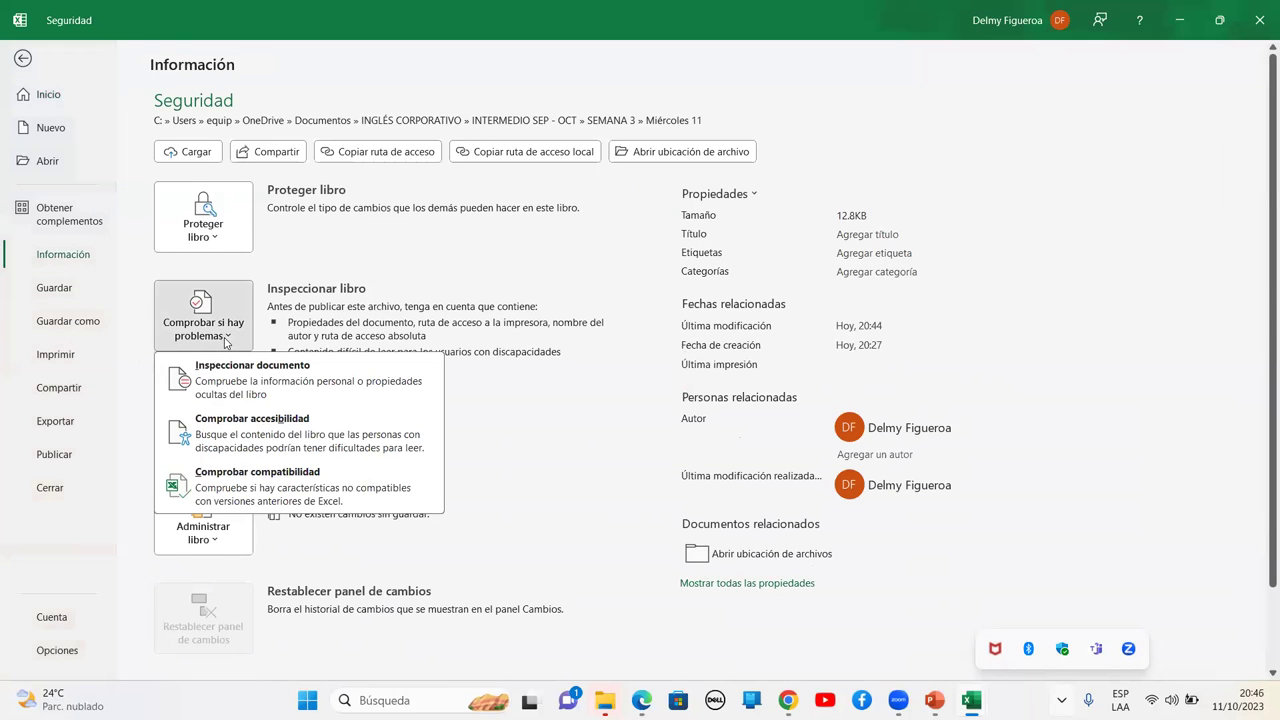
left_click(244, 400)
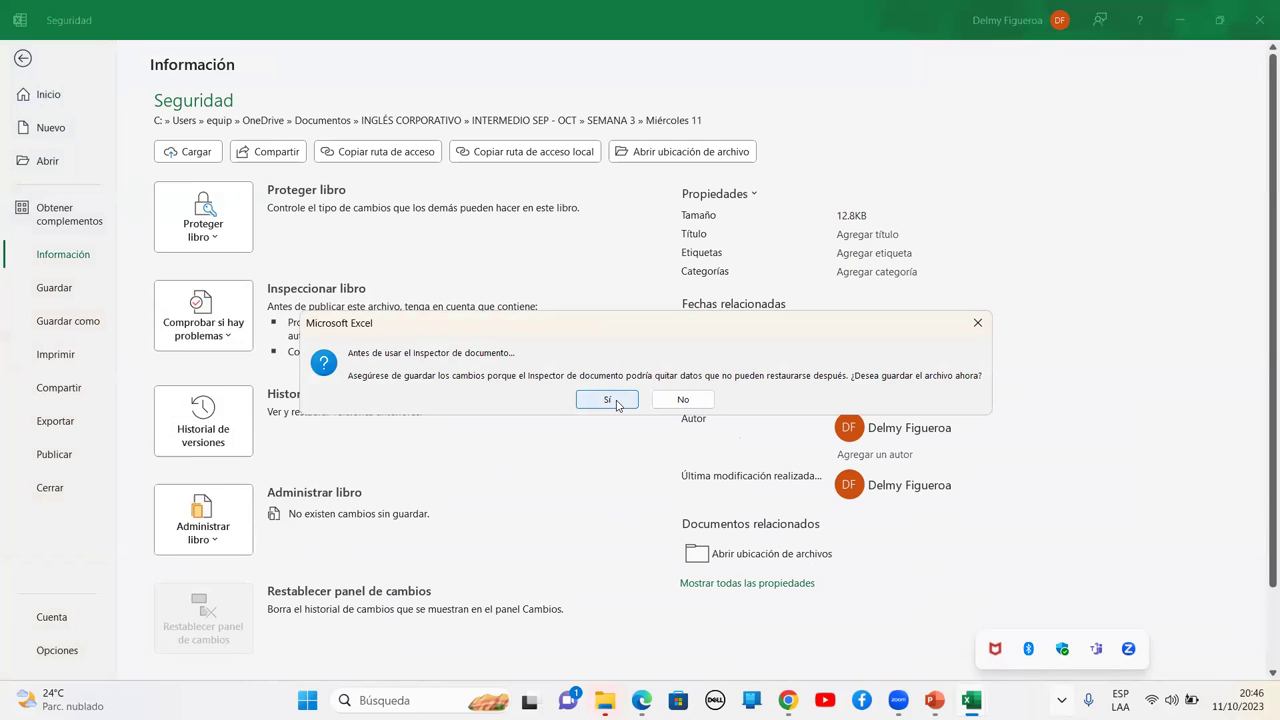
left_click(608, 400)
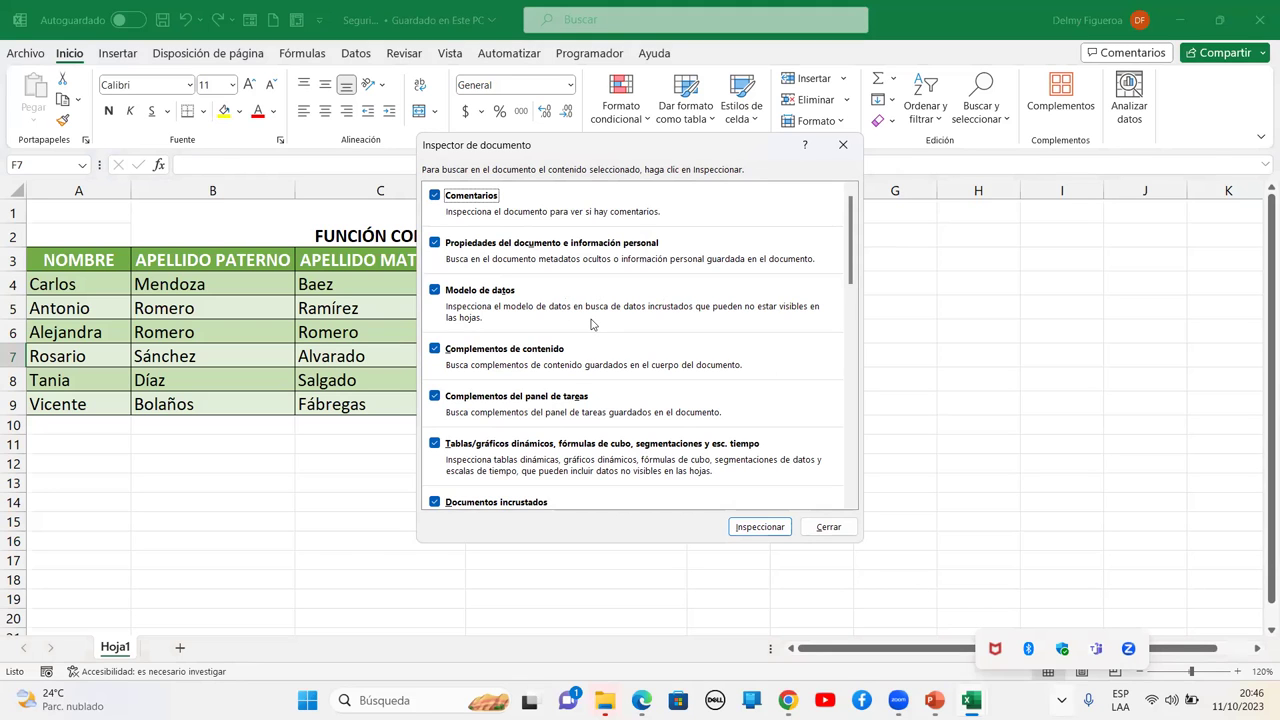
scroll(590, 323, "down", 5)
scroll(590, 323, "up", 5)
Run the inspection and review results flagging only document properties and personal information
left_click(760, 527)
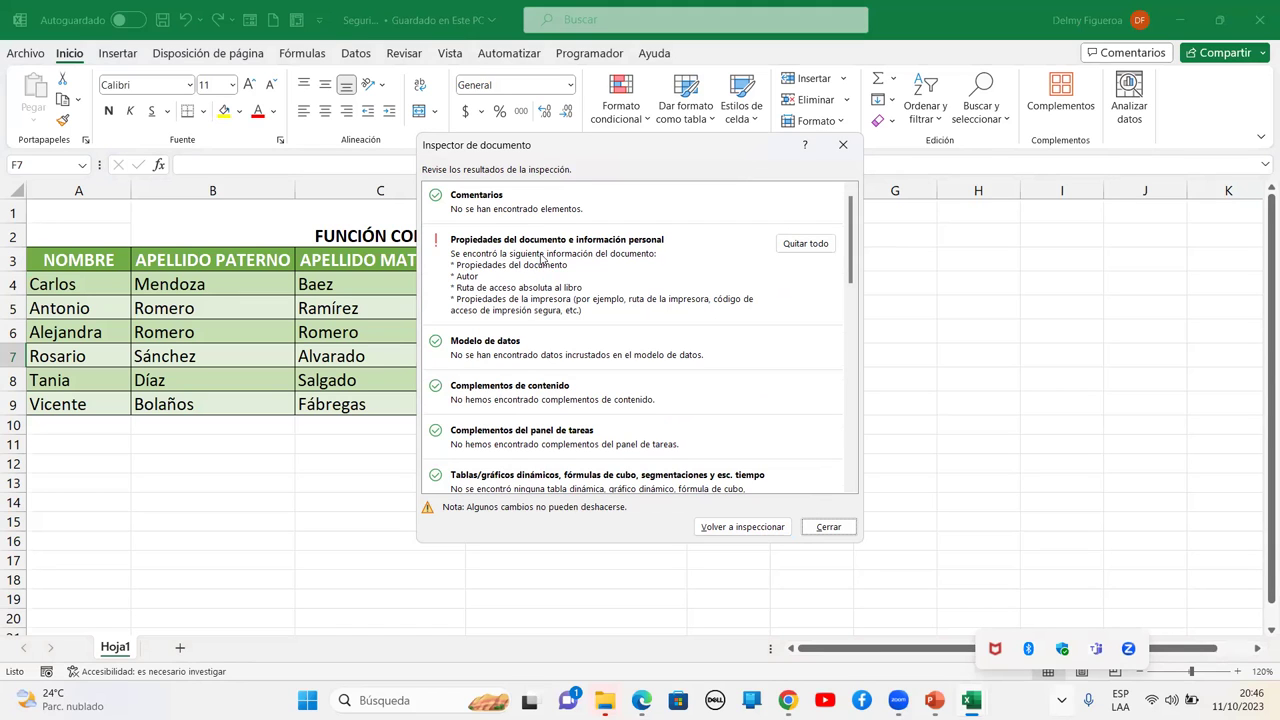
scroll(463, 248, "down", 8)
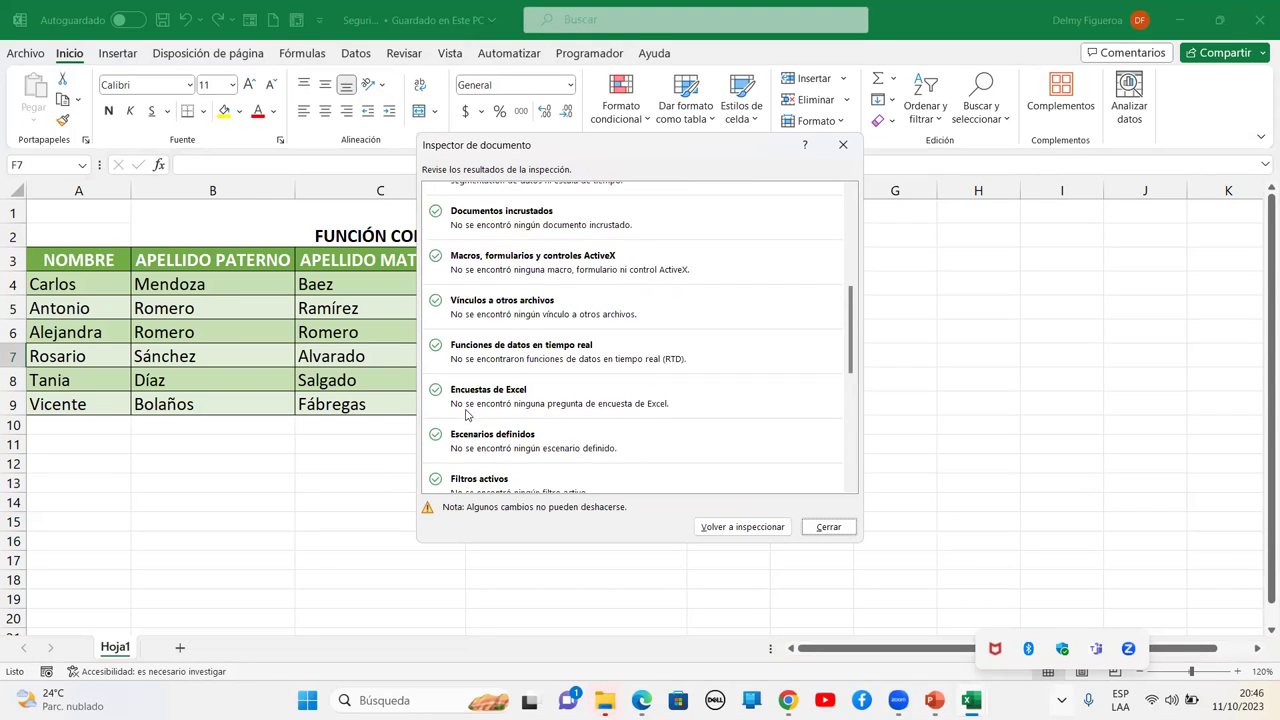
scroll(466, 419, "down", 5)
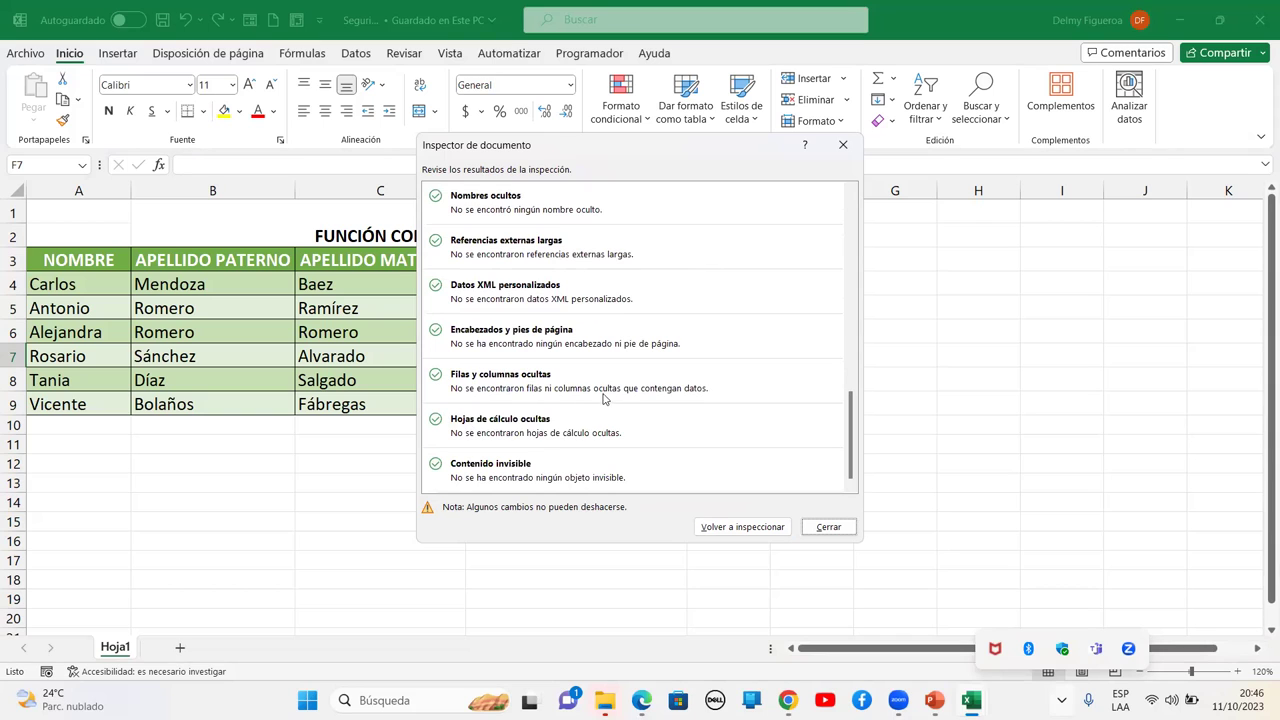
scroll(591, 411, "up", 13)
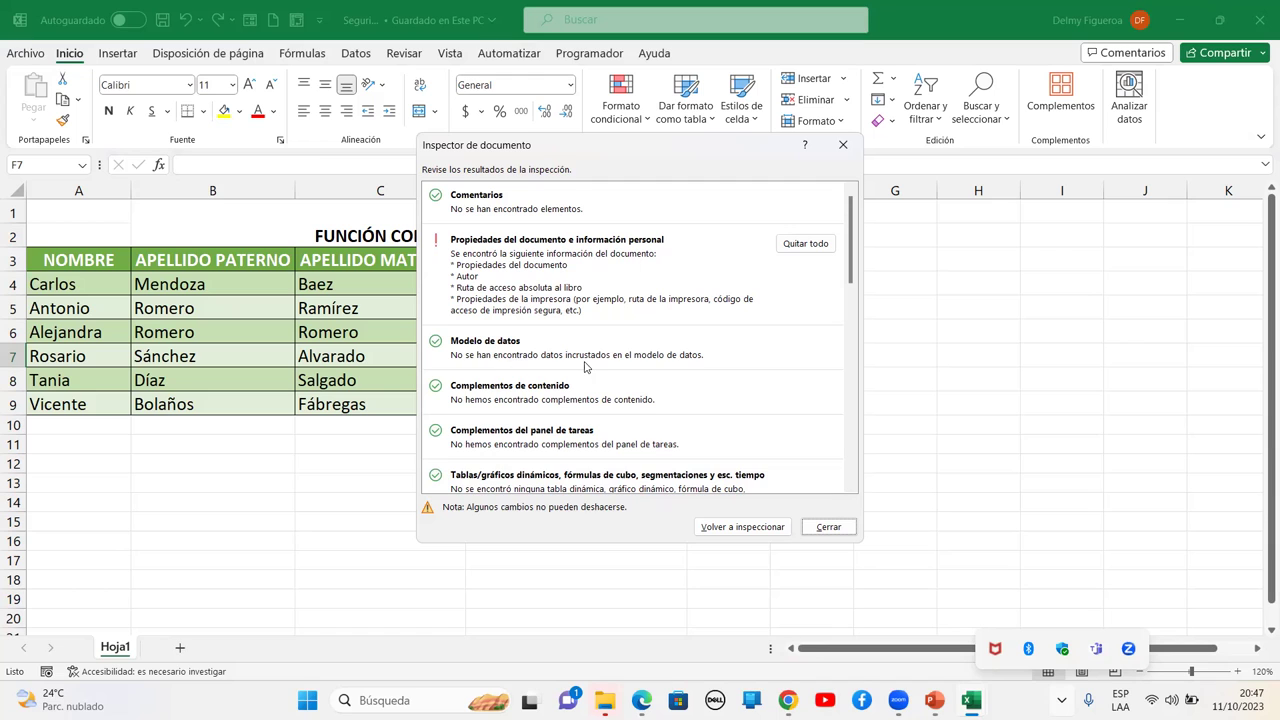
scroll(609, 405, "down", 5)
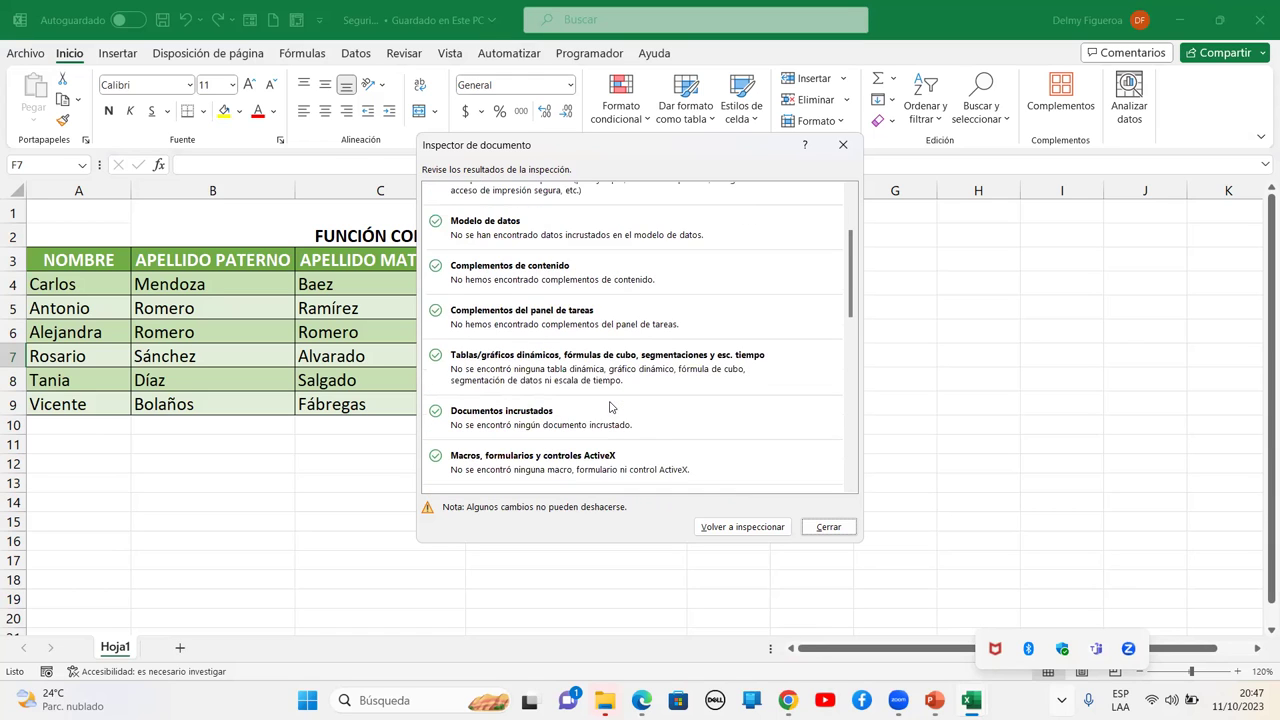
scroll(531, 350, "down", 10)
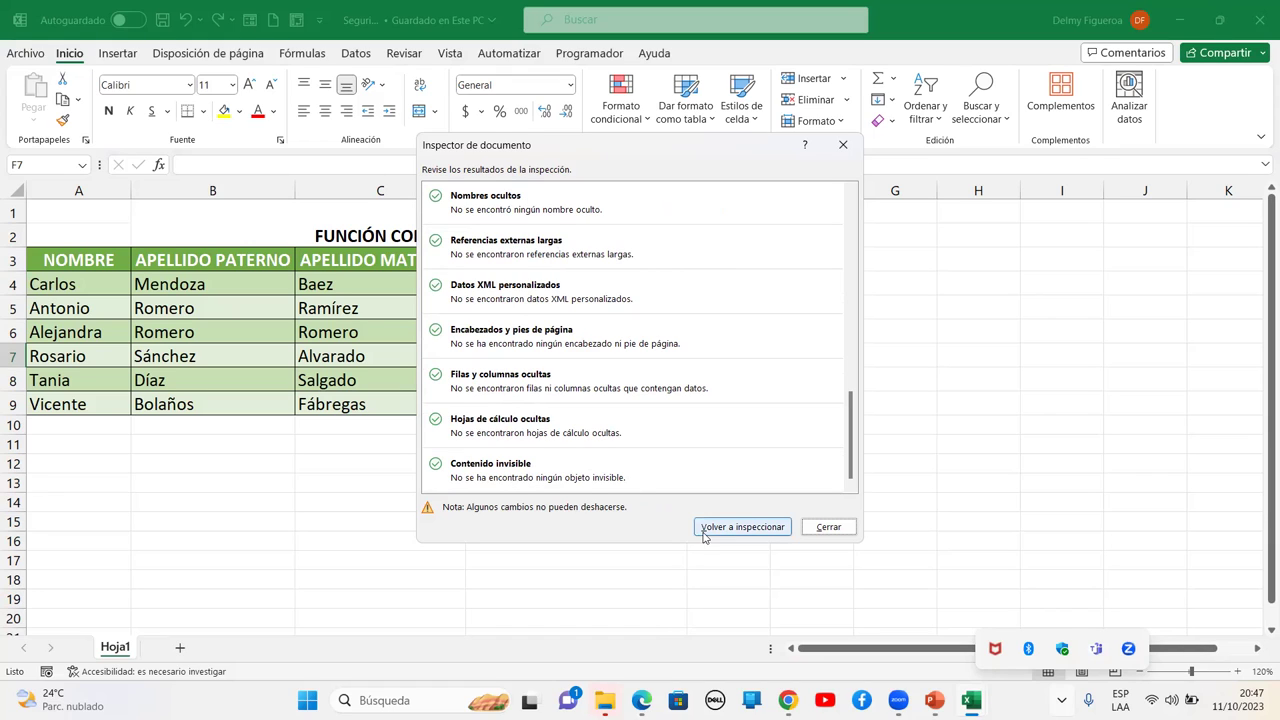
scroll(730, 362, "up", 10)
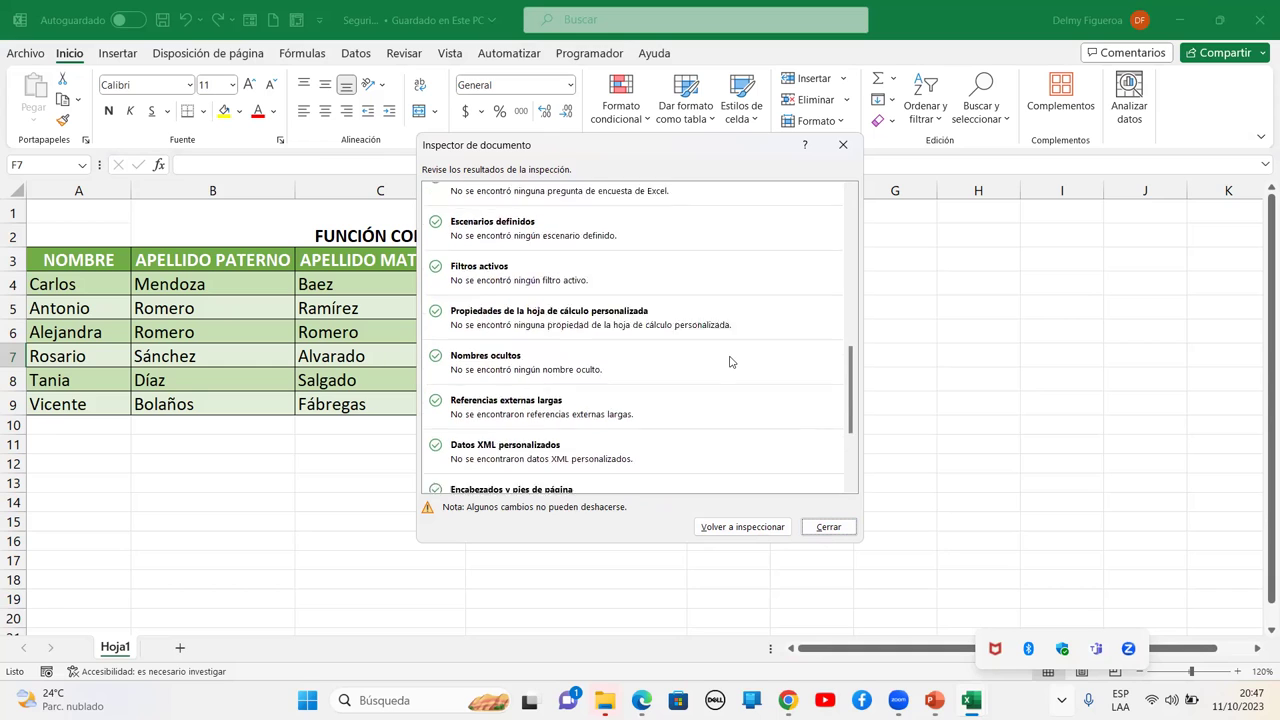
Close the Document Inspector and look at version history and workbook management on the Información page
left_click(829, 527)
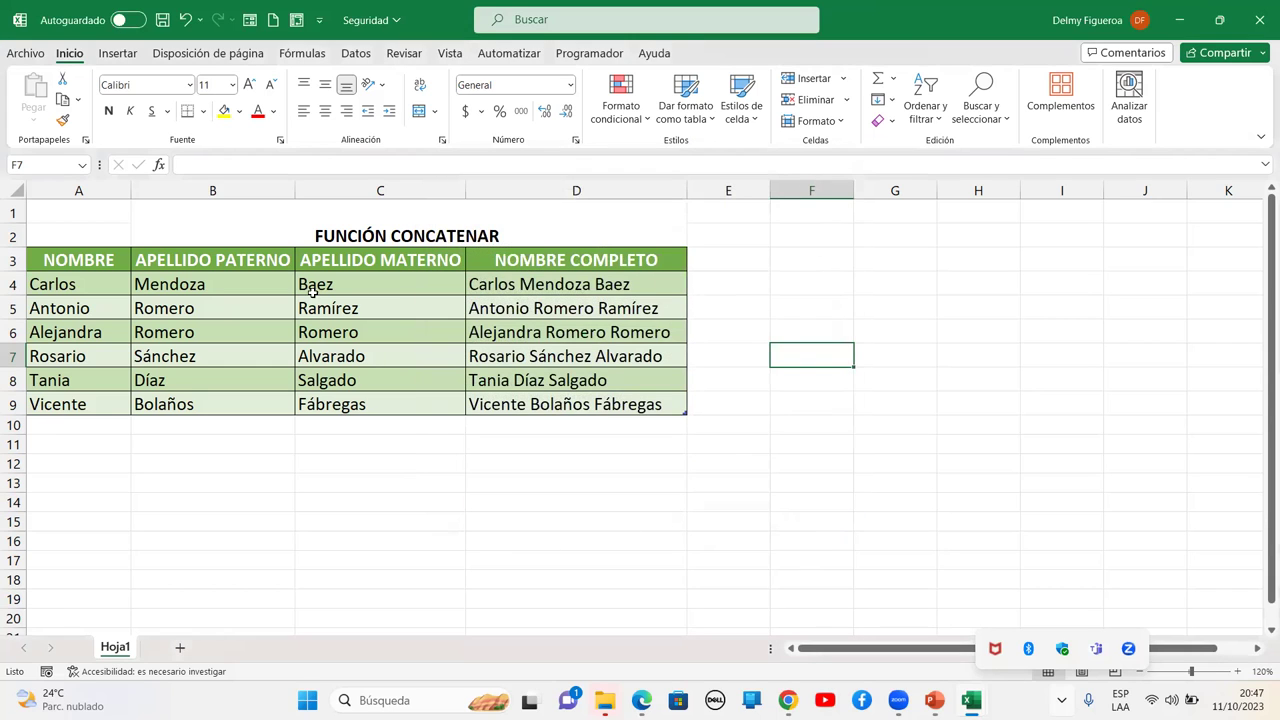
left_click(40, 54)
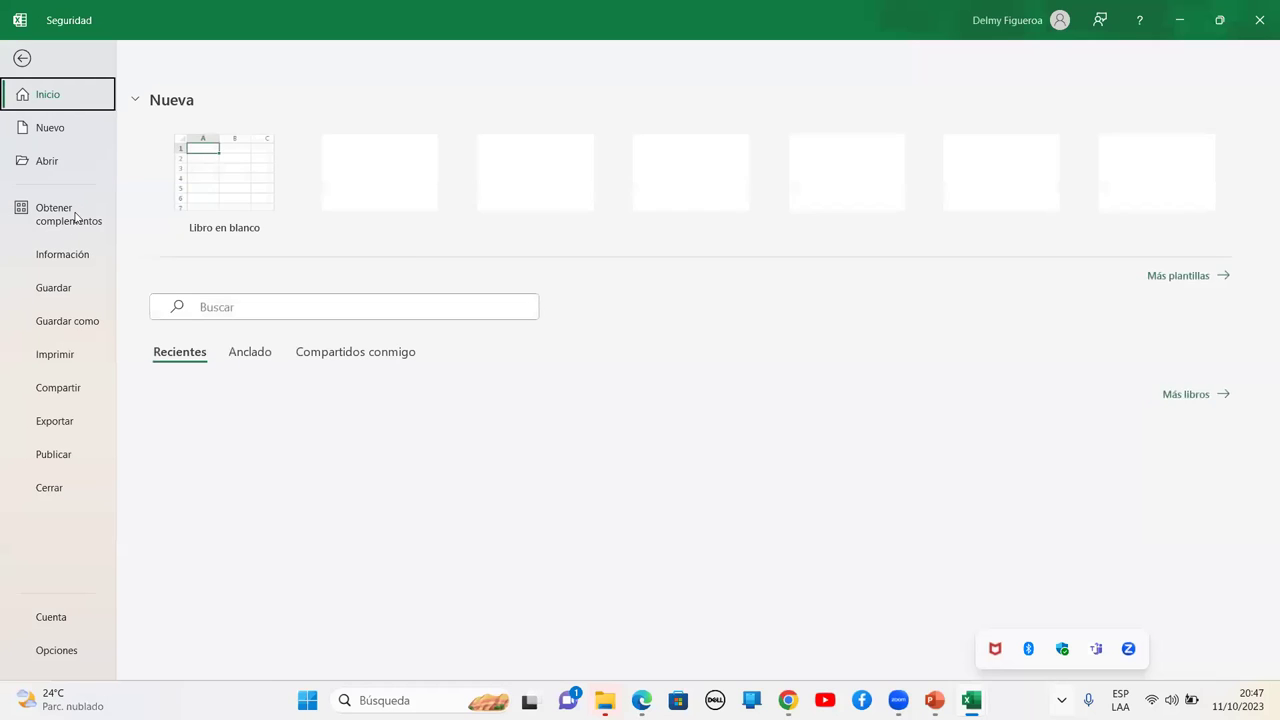
left_click(70, 256)
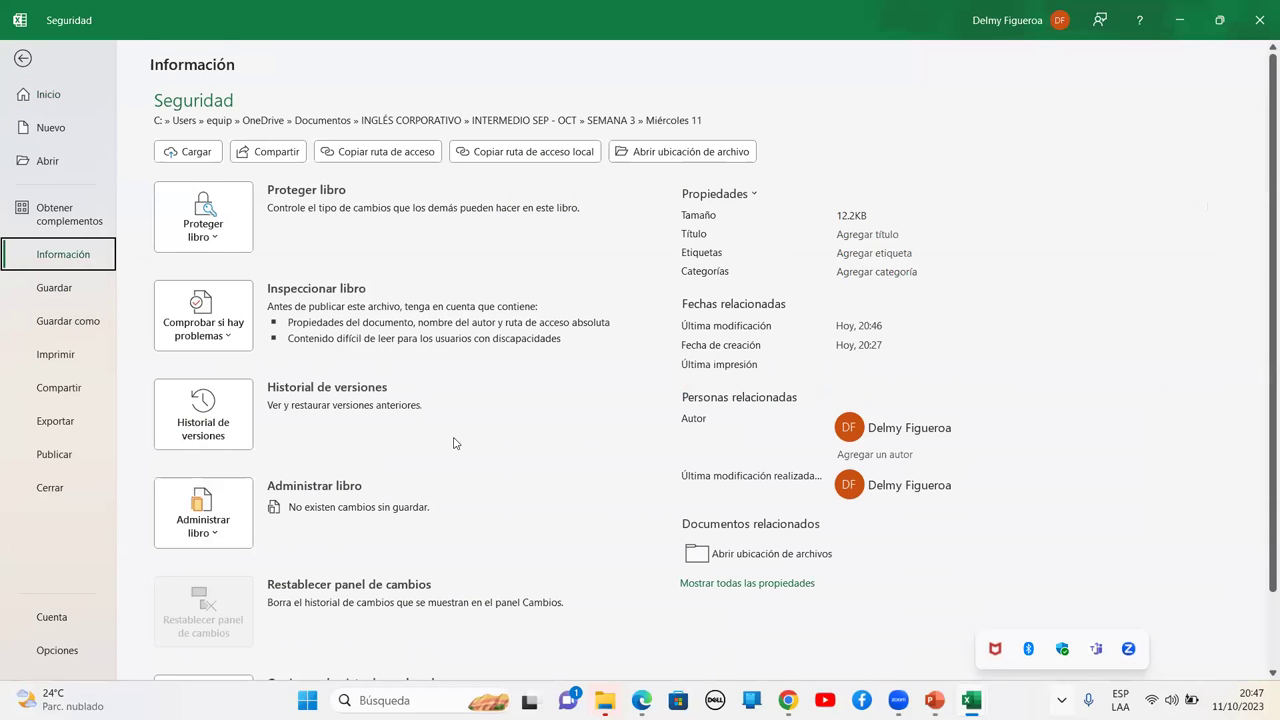
left_click(222, 430)
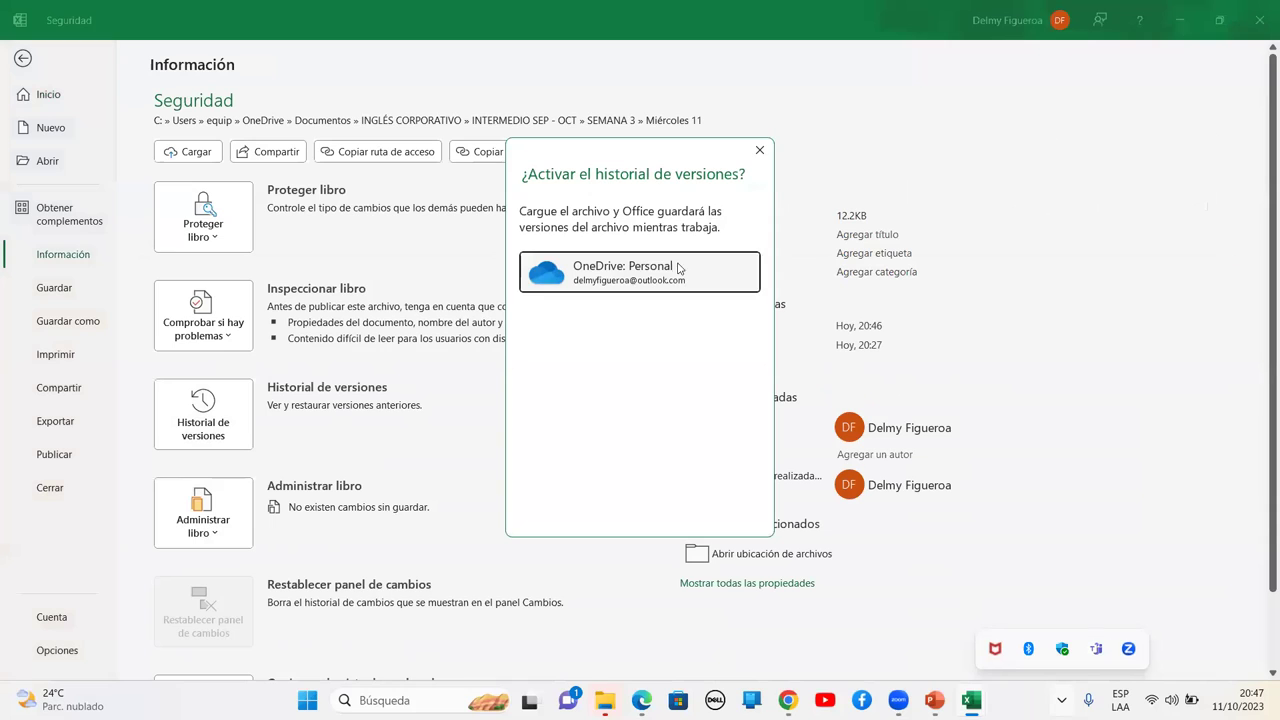
left_click(759, 152)
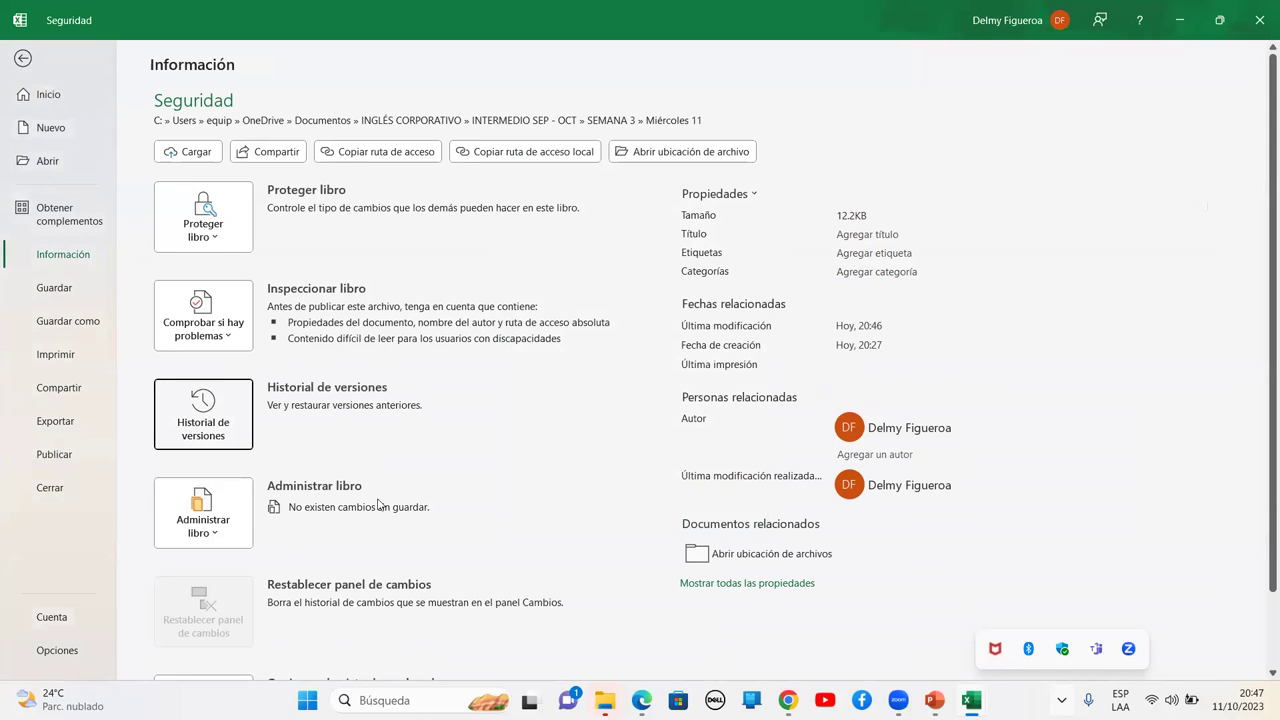
left_click(213, 524)
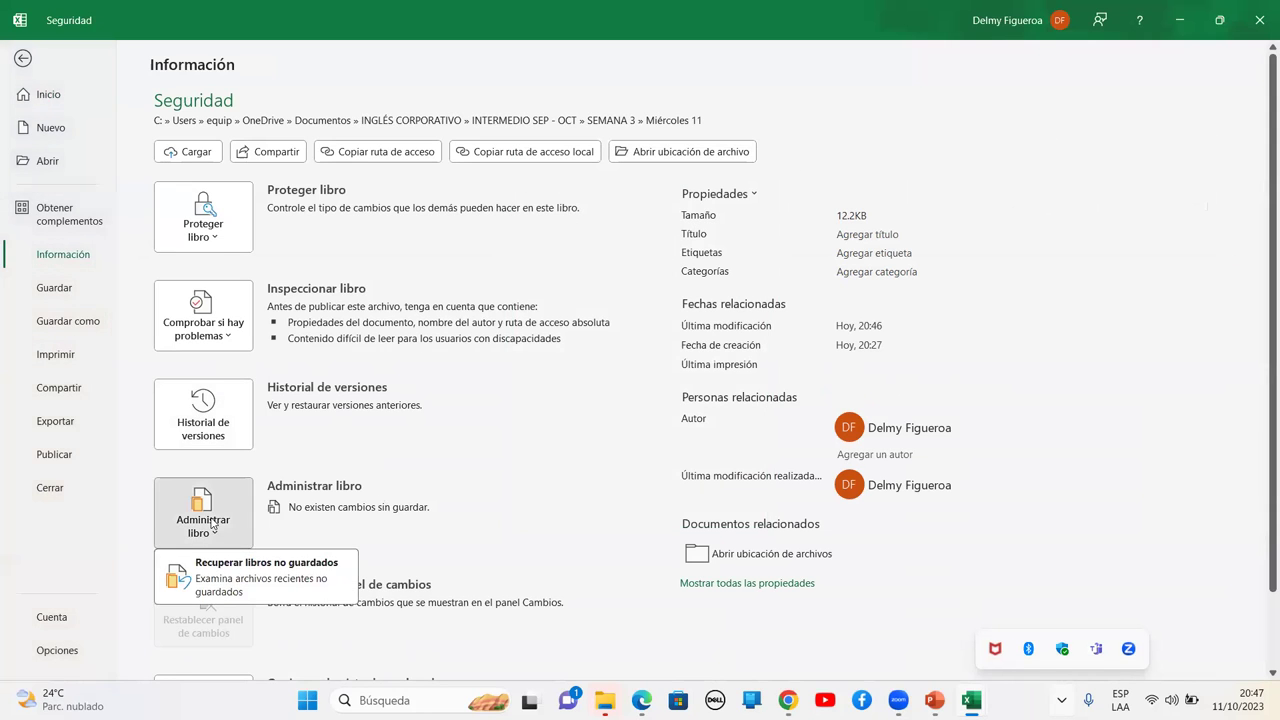
scroll(212, 528, "down", 2)
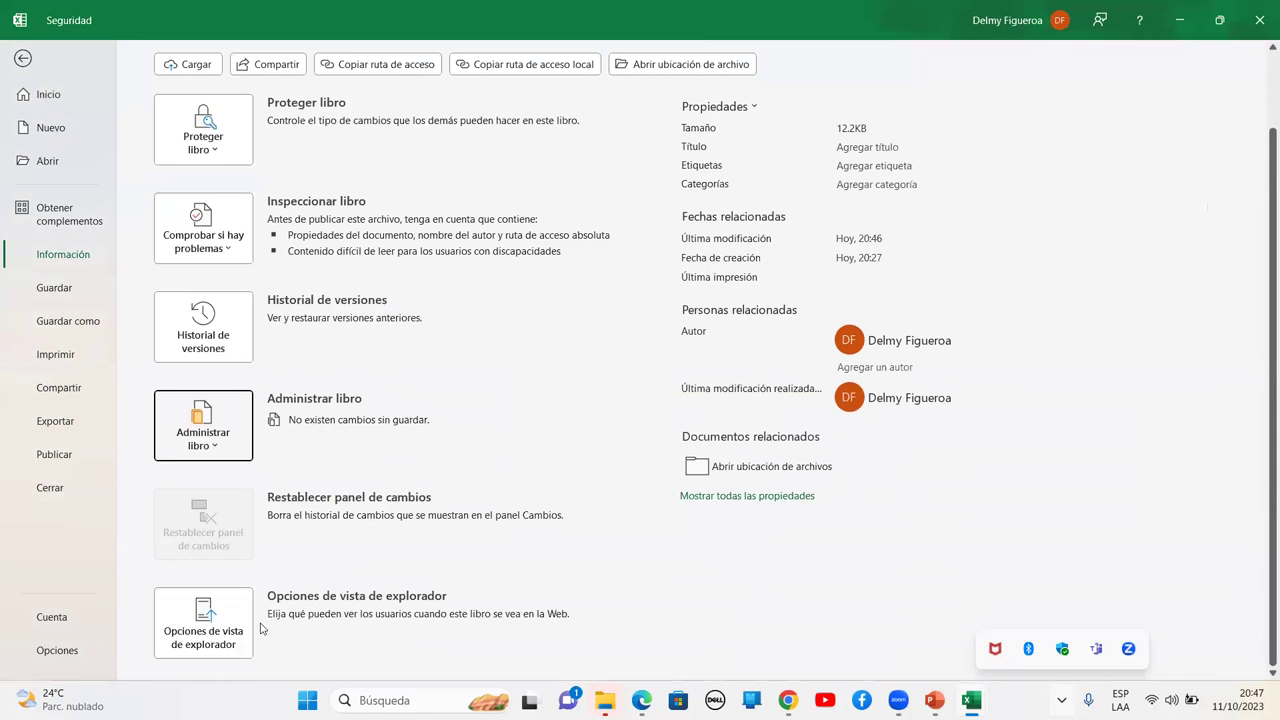
Look through the browser view options and parameters, then cancel without changes
left_click(213, 632)
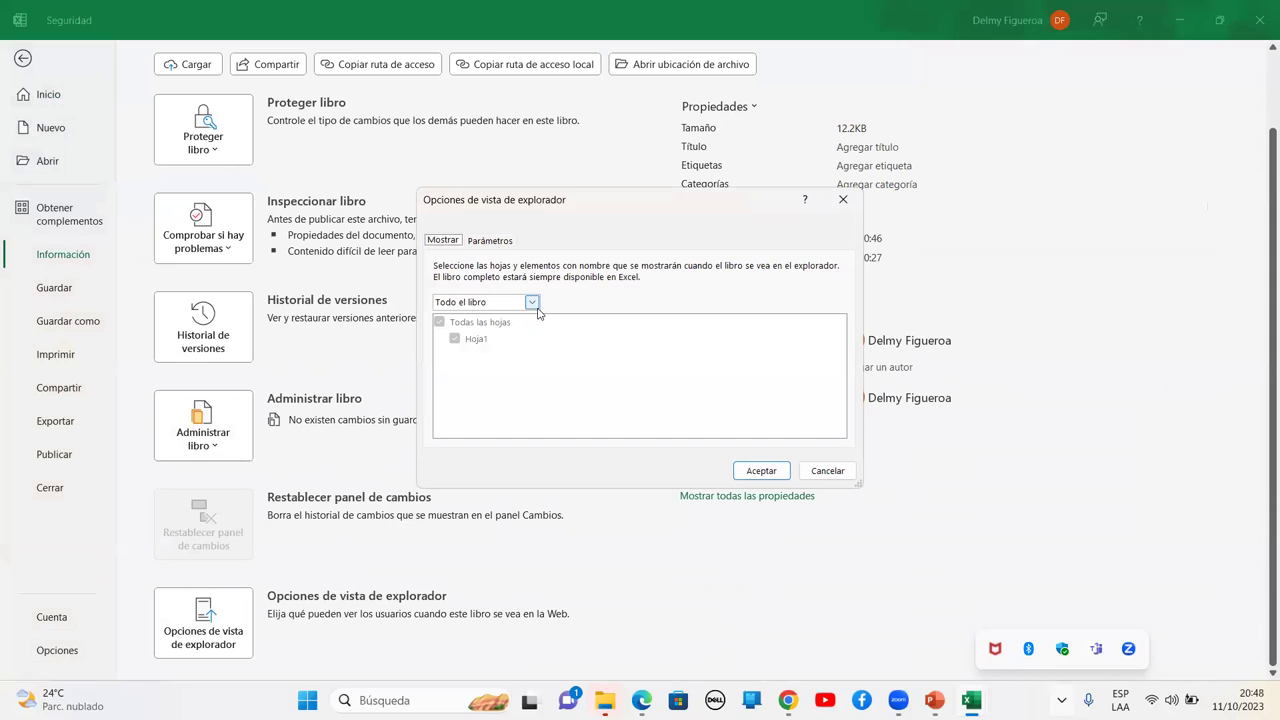
left_click(532, 302)
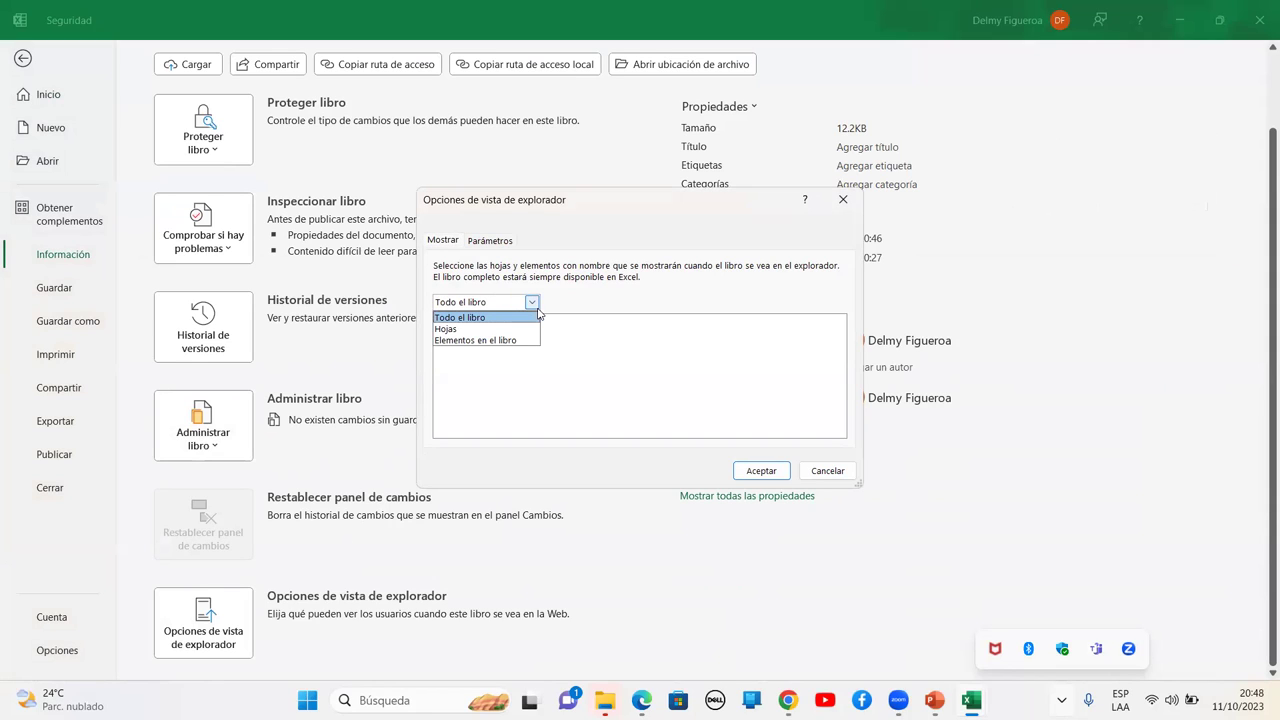
left_click(508, 242)
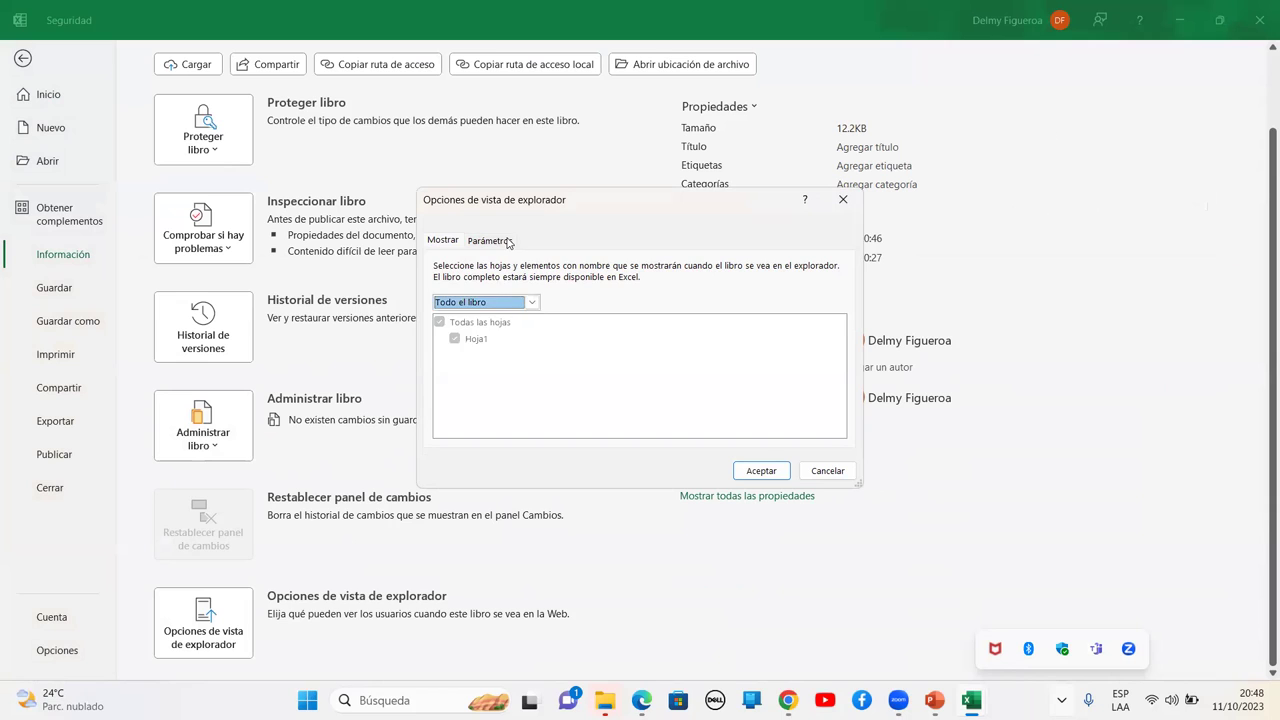
left_click(462, 298)
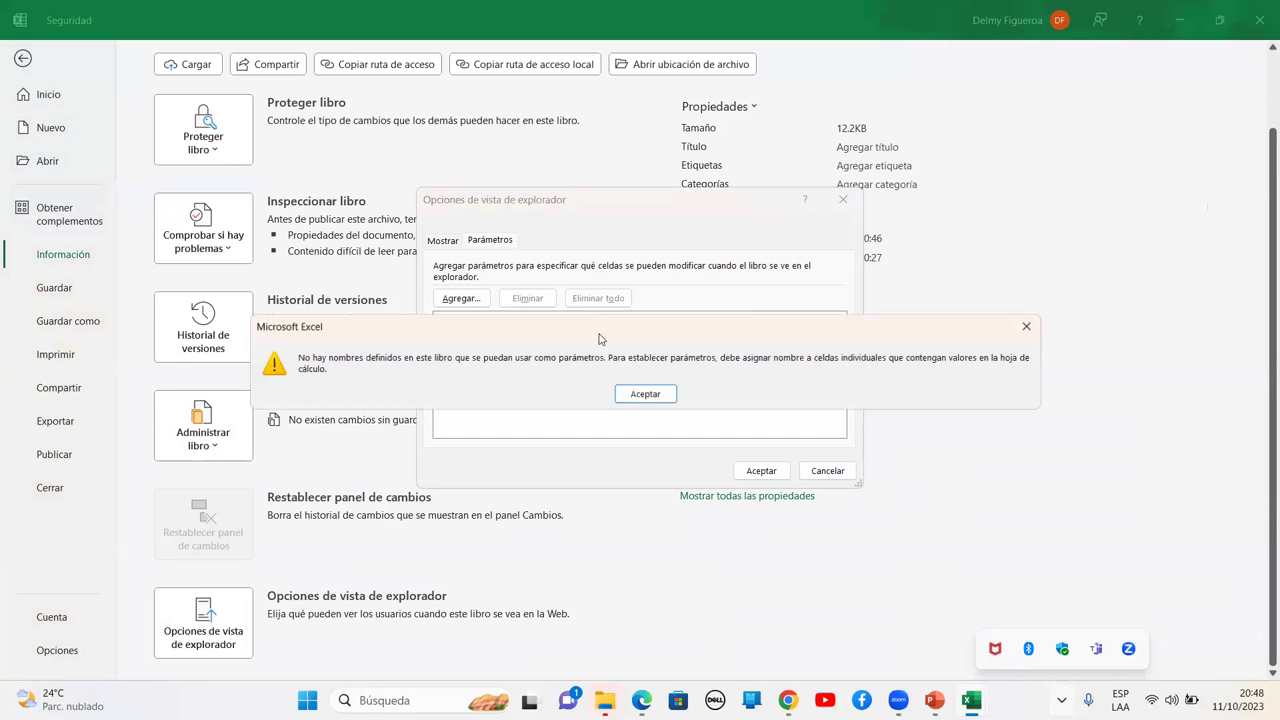
left_click(645, 394)
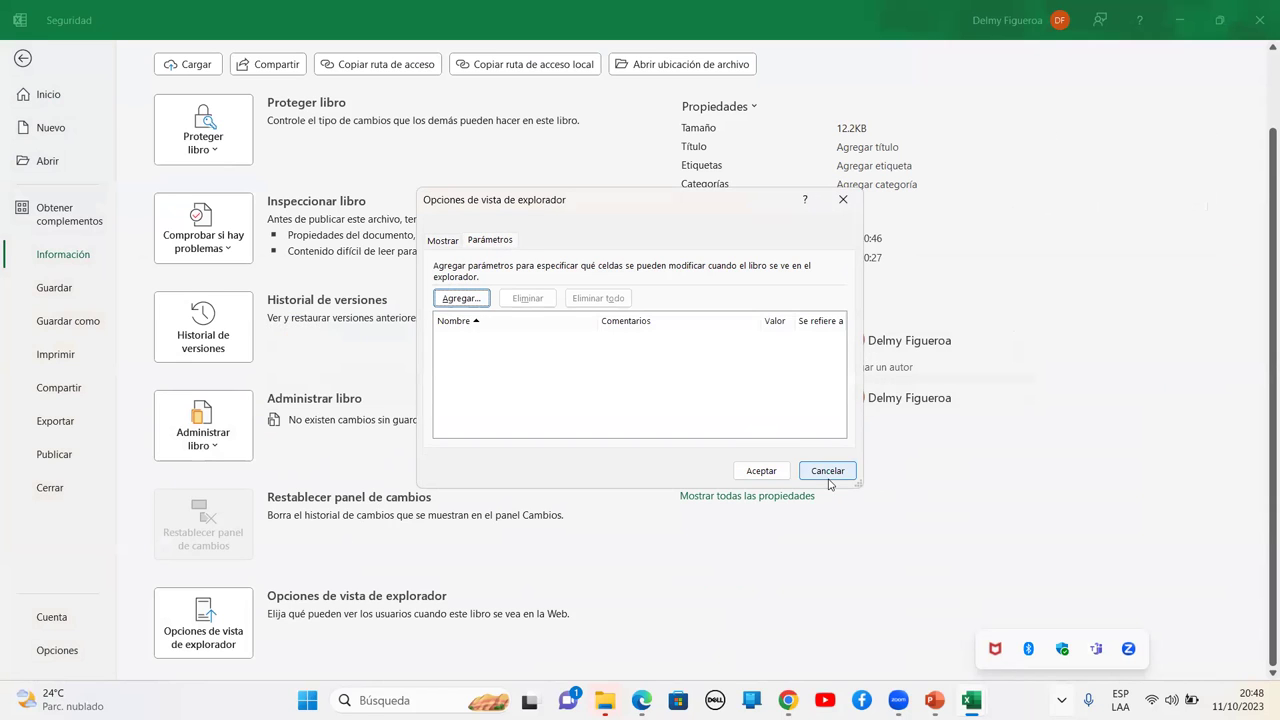
left_click(828, 471)
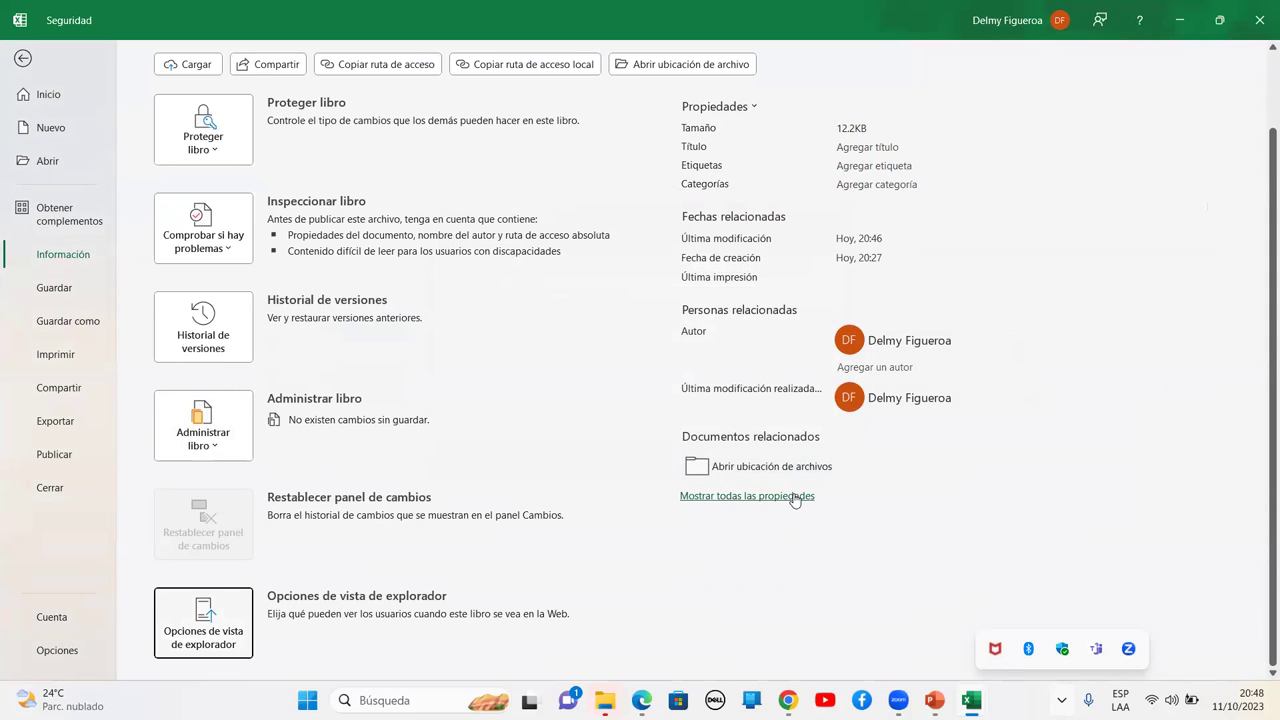
Show all workbook properties, select the Categorías field, and go back to the worksheet
left_click(797, 495)
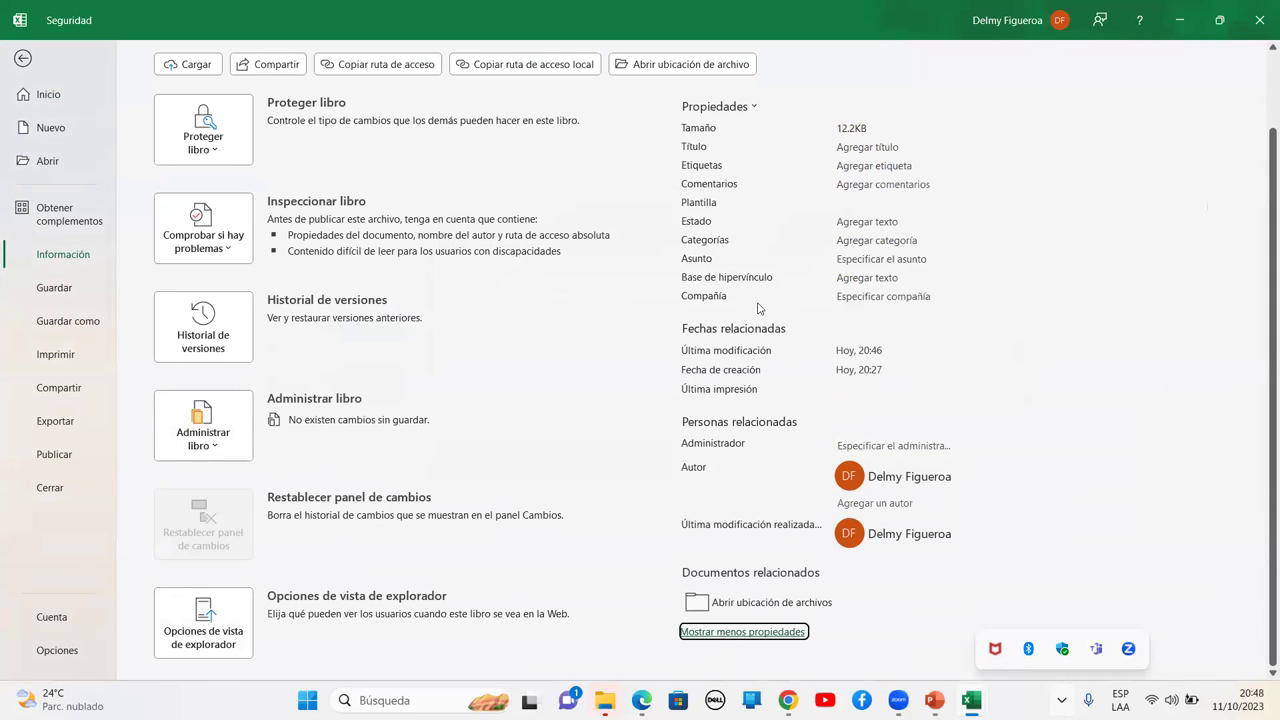
scroll(770, 295, "up", 2)
left_click(878, 280)
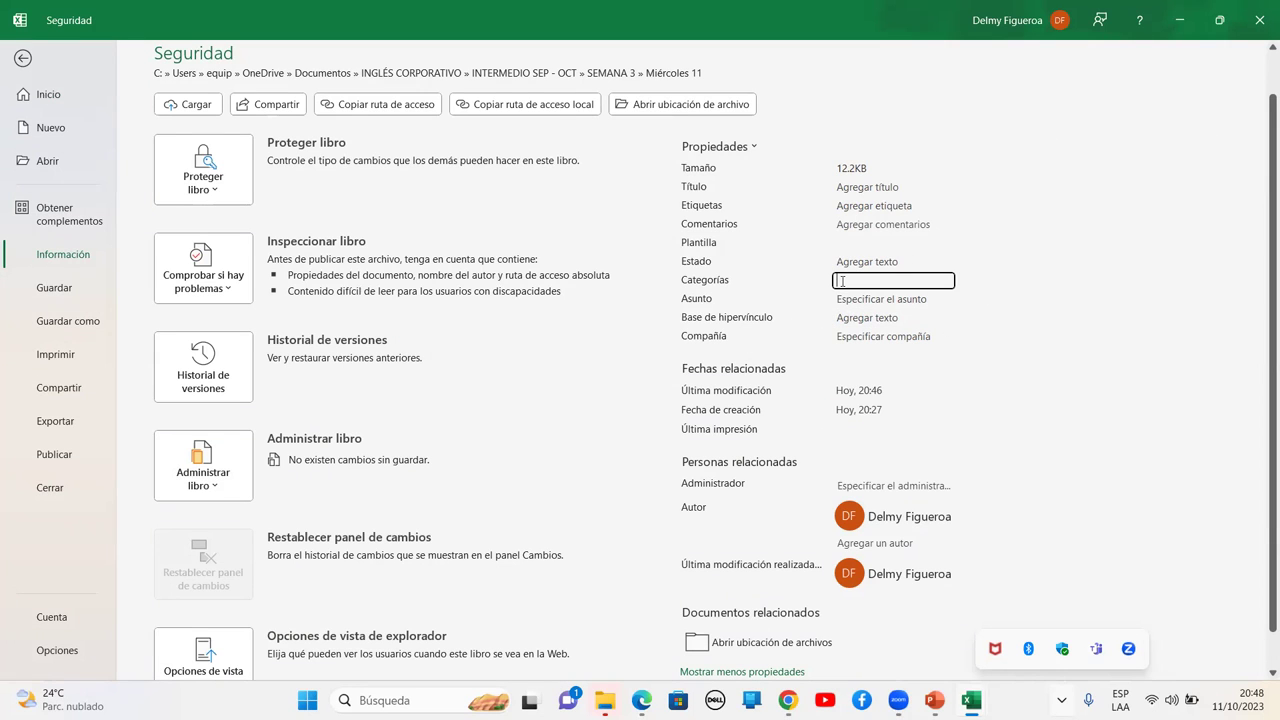
left_click(22, 59)
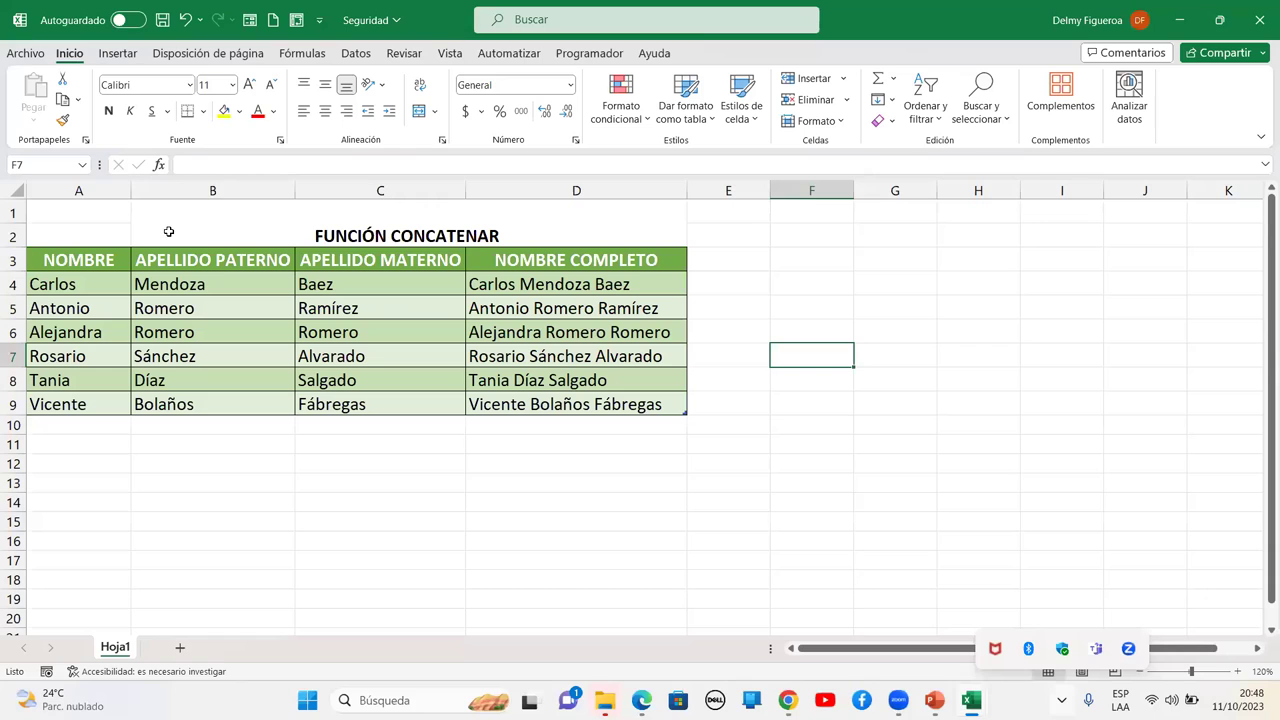
Protect the sheet from Revisar with no password, allowing only selection of locked and unlocked cells
left_click(169, 231)
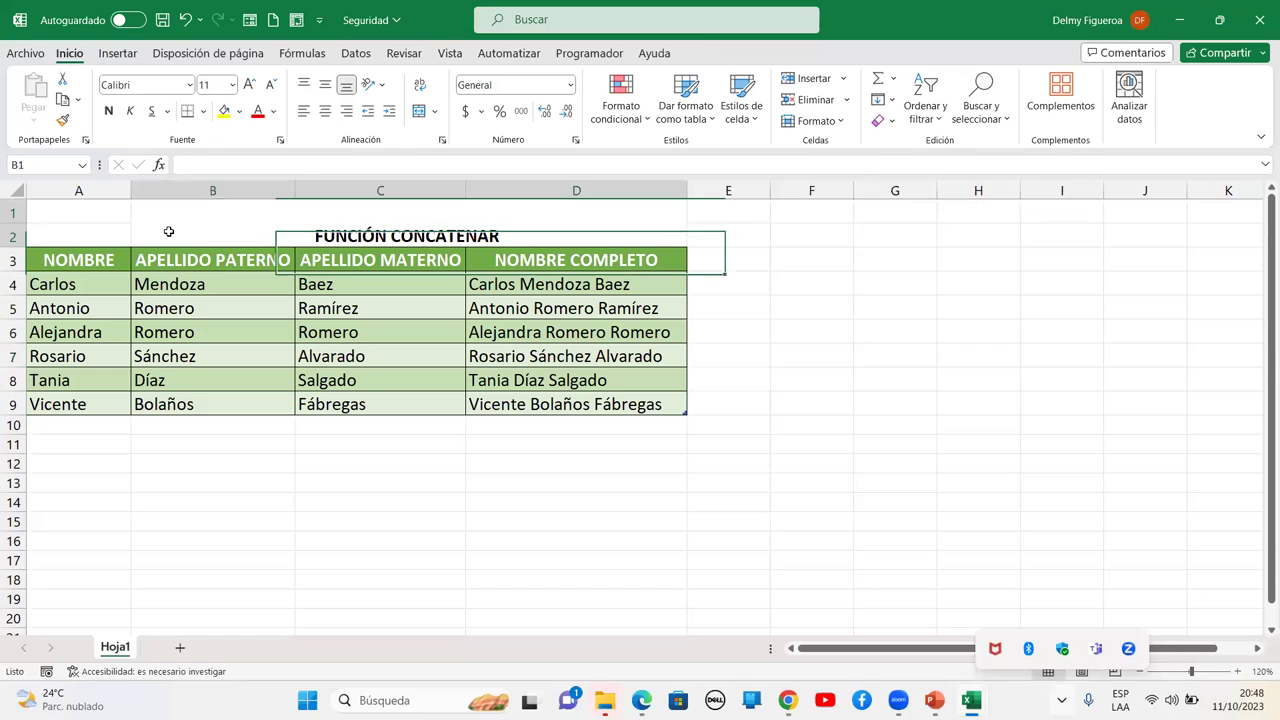
left_click(77, 201)
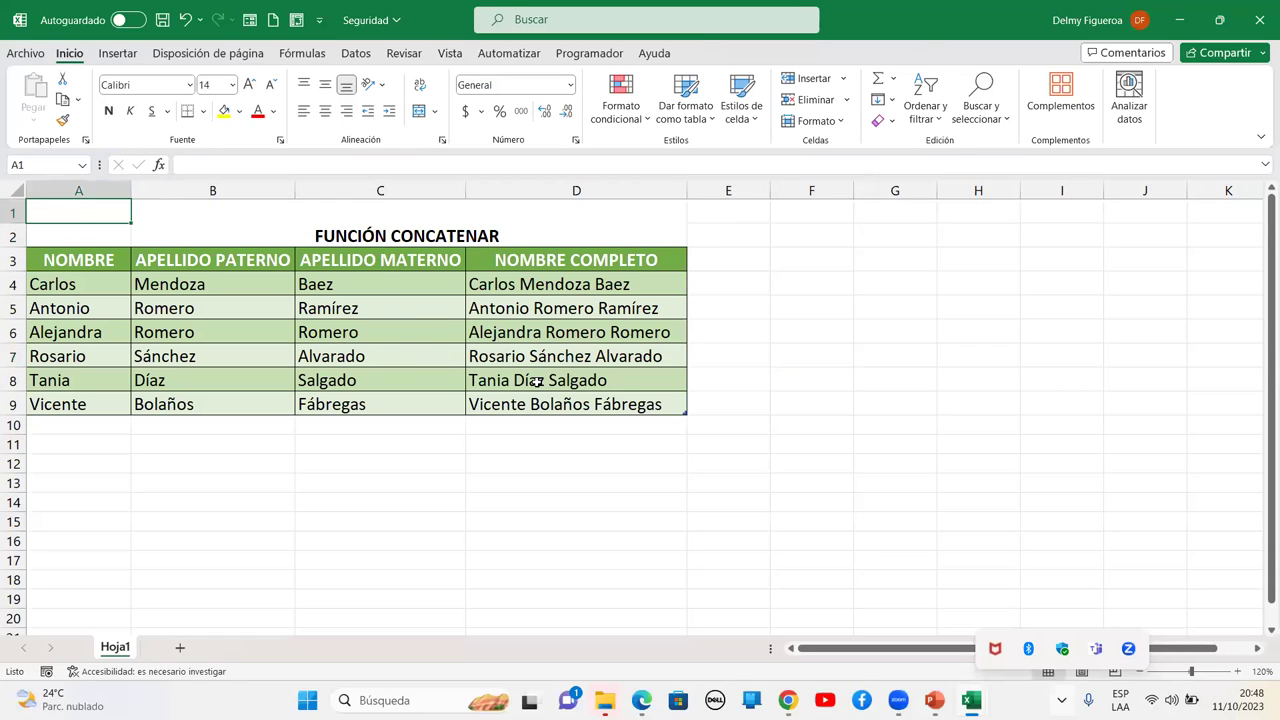
left_click(392, 56)
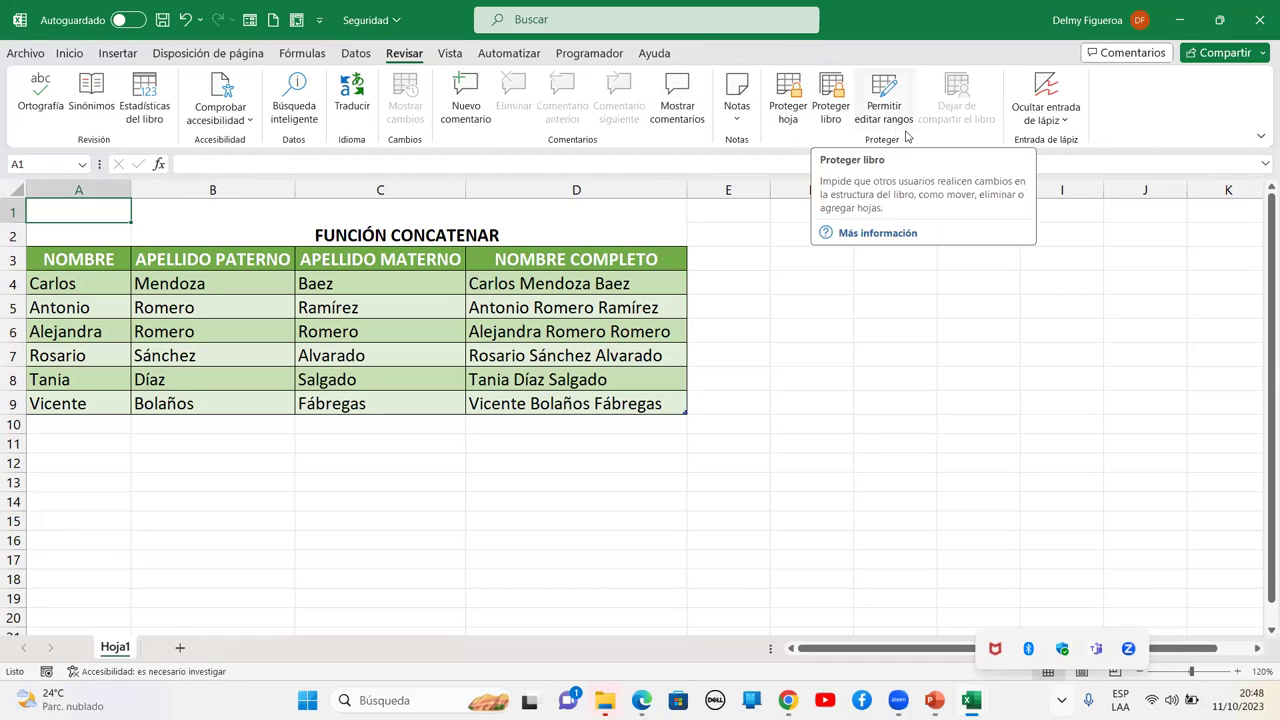
left_click(783, 113)
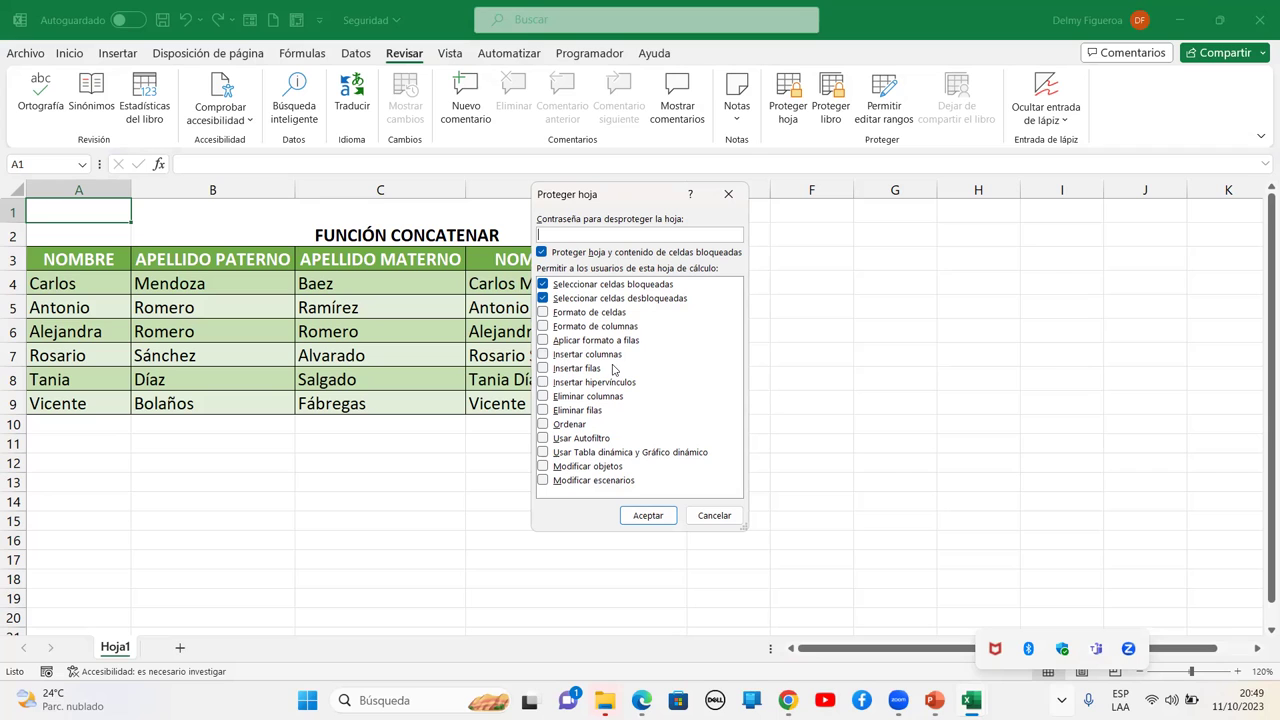
left_click(658, 515)
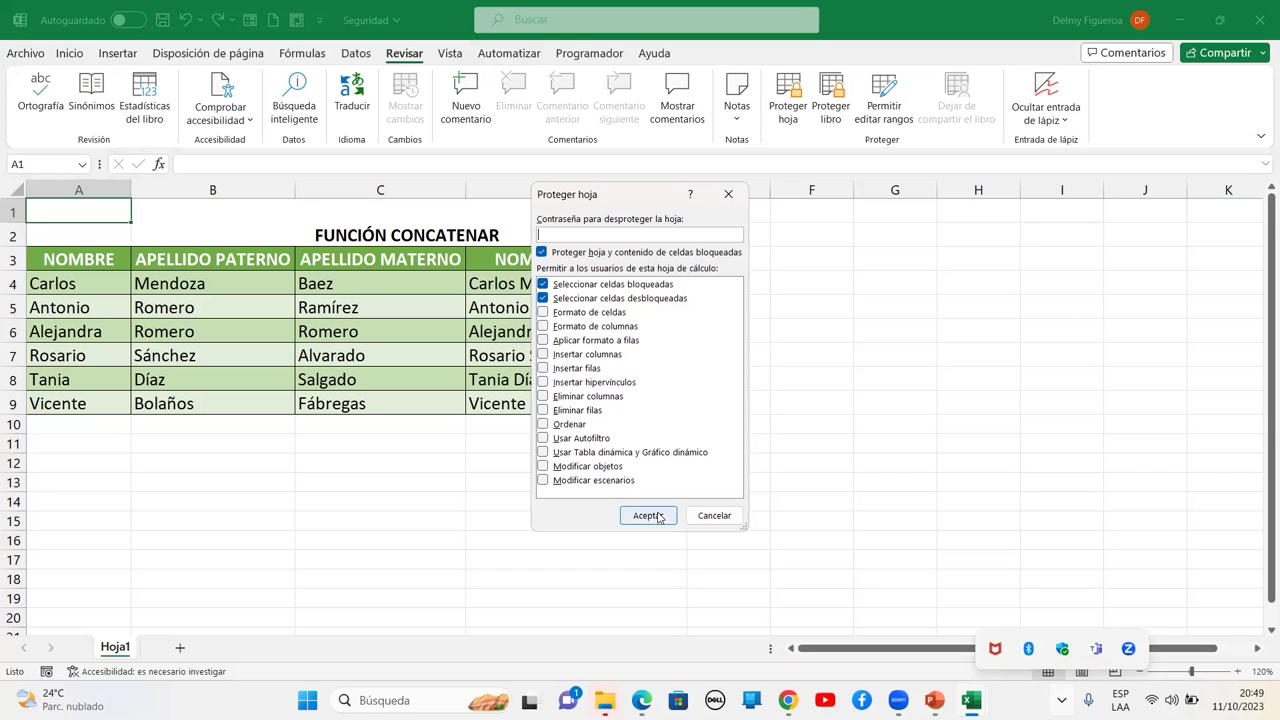
Re-protect Hoja1 with Insertar columnas and Insertar filas allowed
right_click(244, 190)
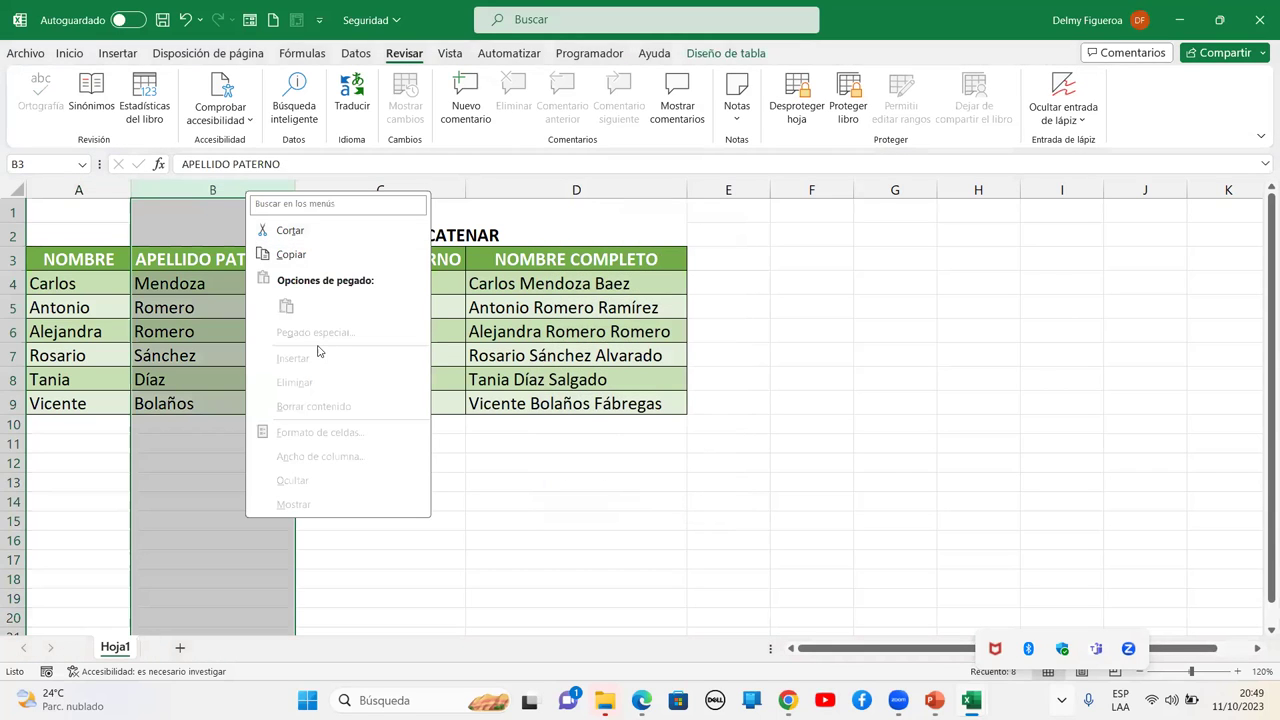
key("Escape")
left_click(799, 97)
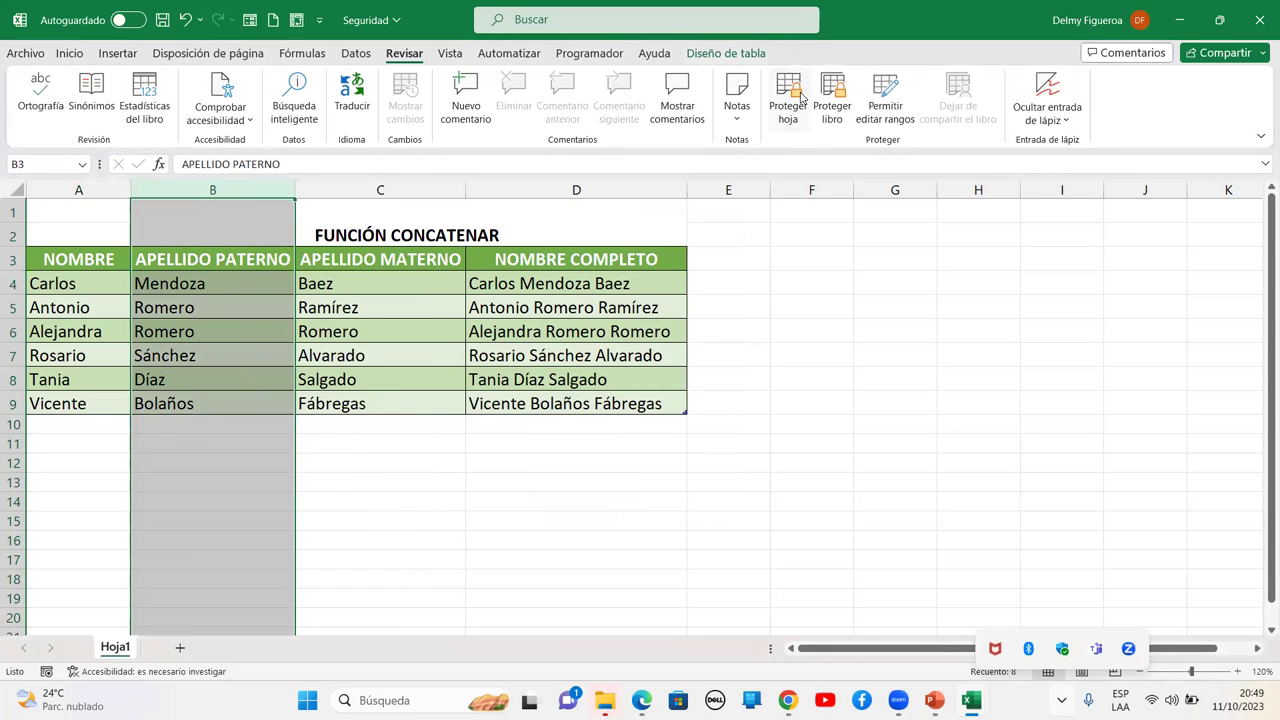
left_click(790, 95)
left_click(576, 356)
left_click(575, 369)
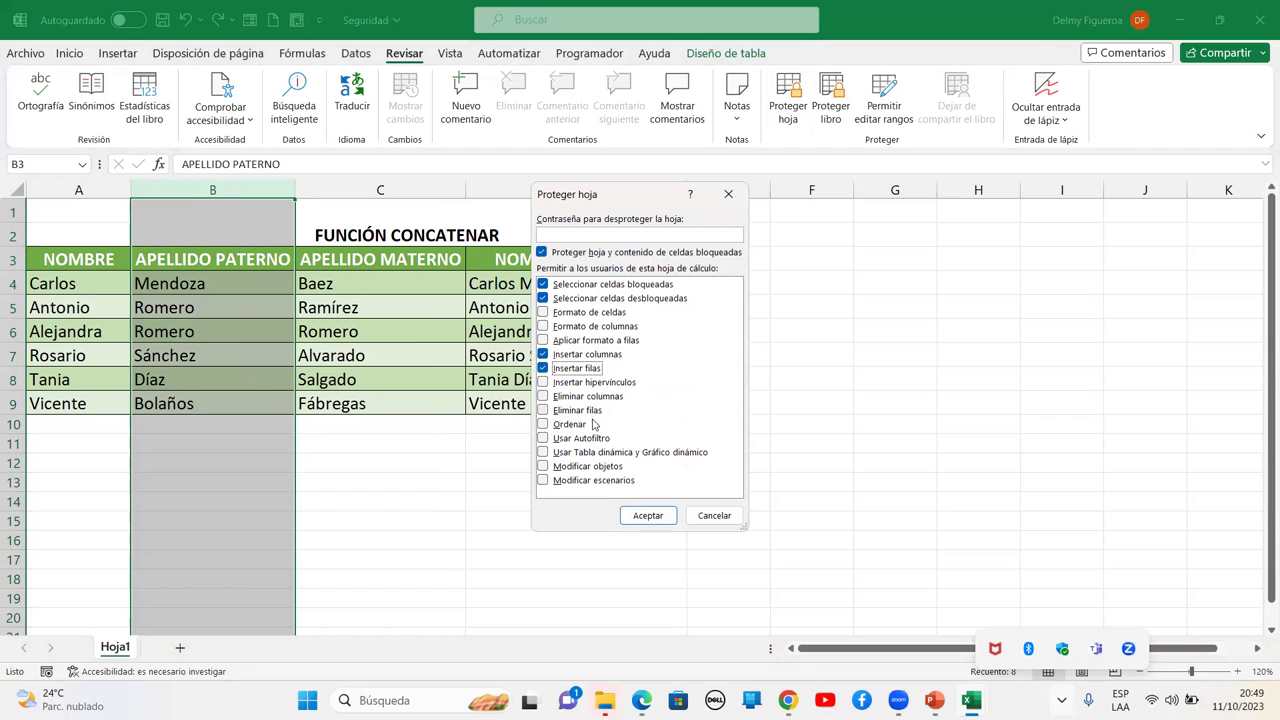
left_click(648, 515)
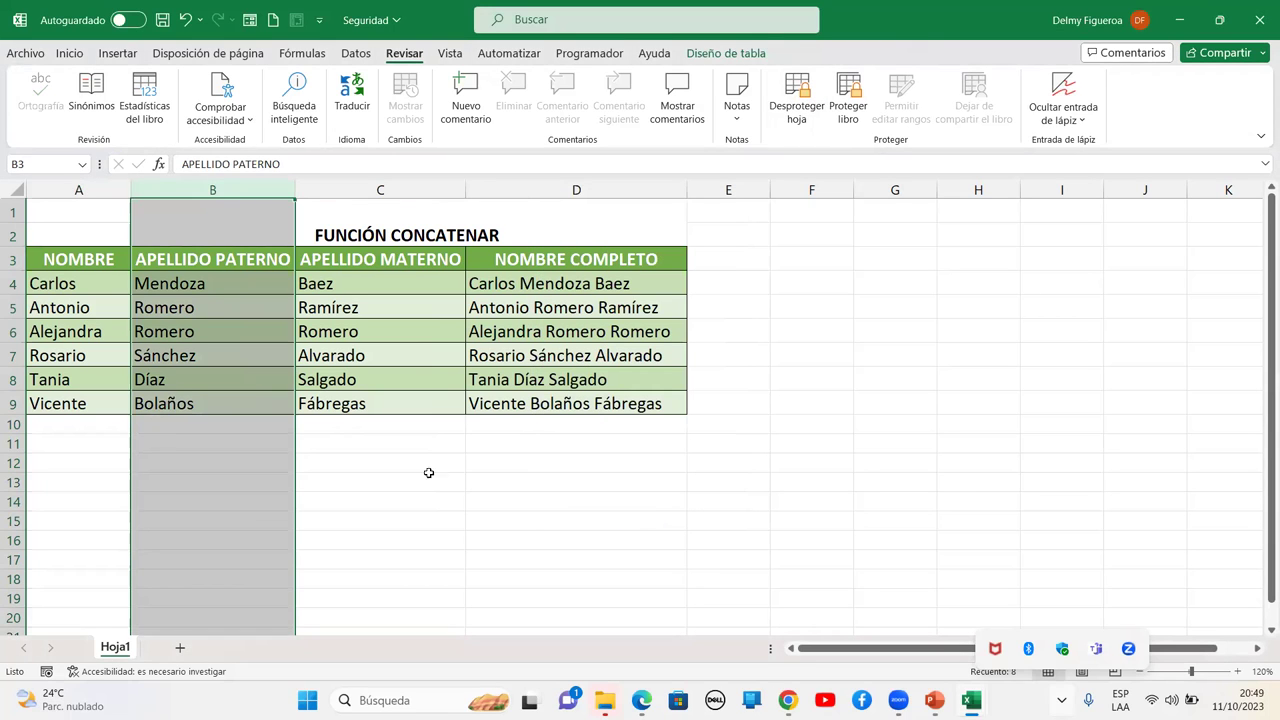
Insert a blank column A, shifting the name table to columns B–E
left_click(421, 478)
left_click(410, 189)
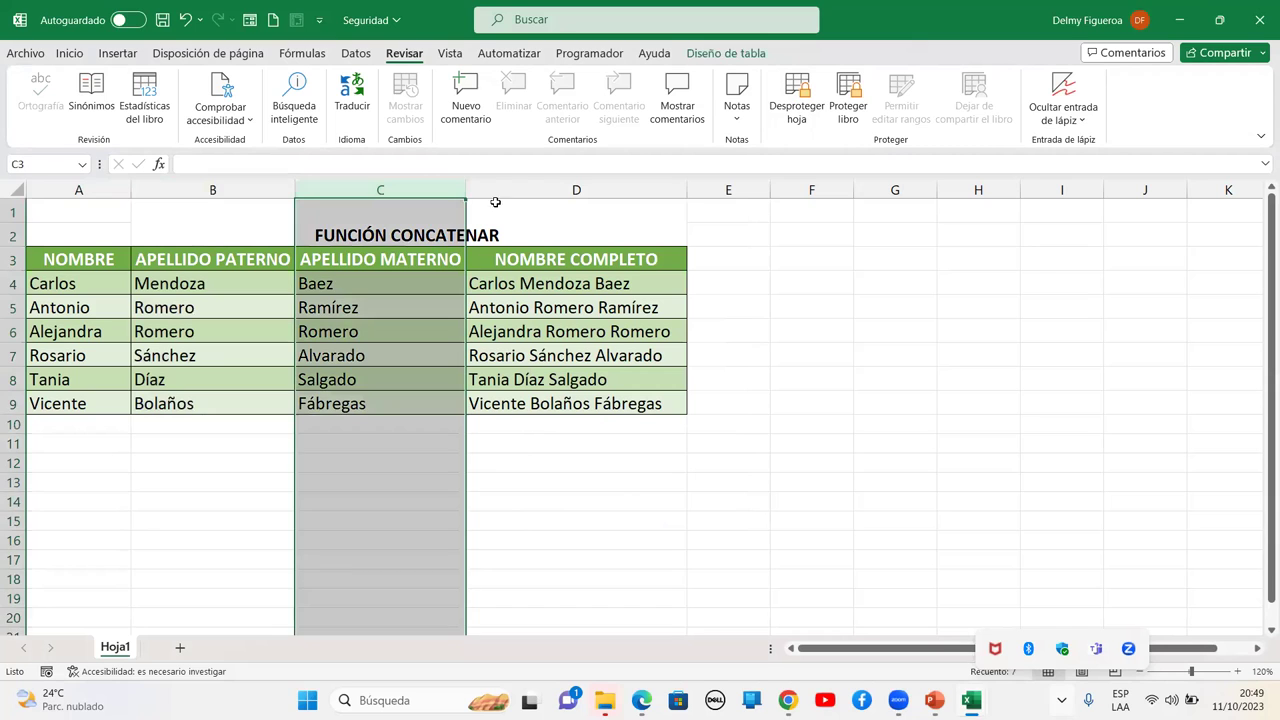
left_click(78, 189)
right_click(93, 192)
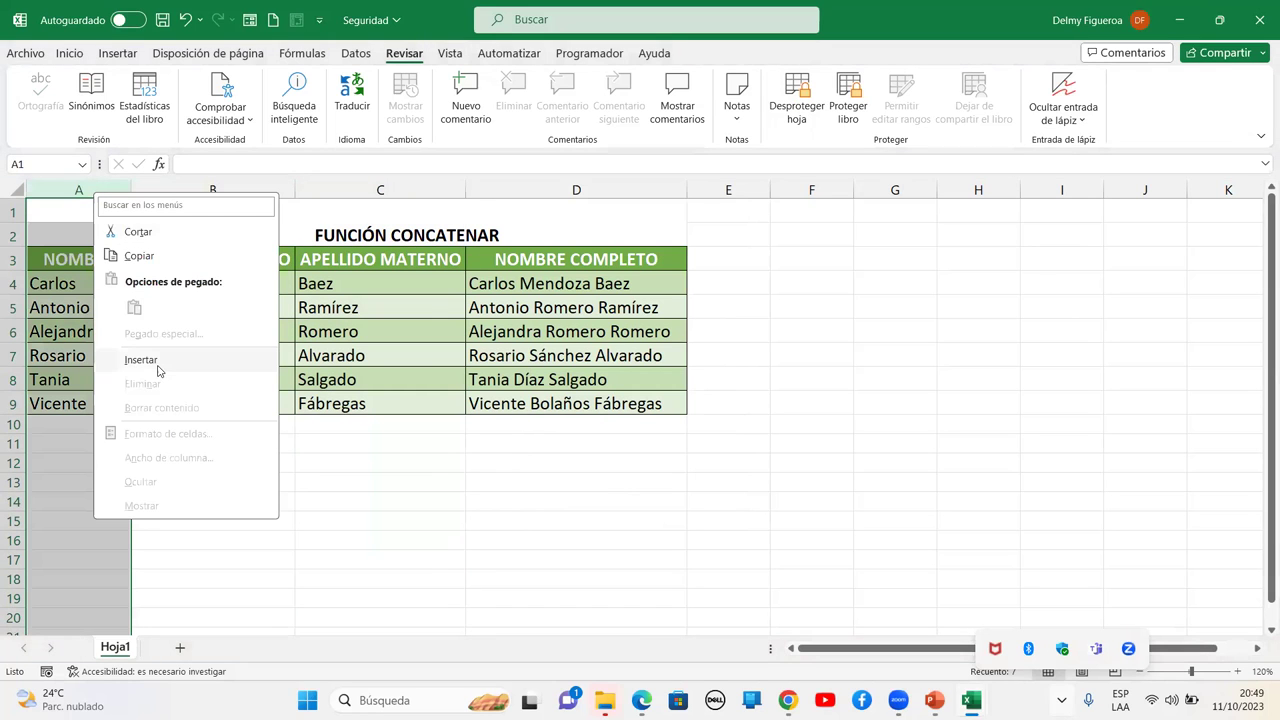
key("Escape")
left_click(176, 481)
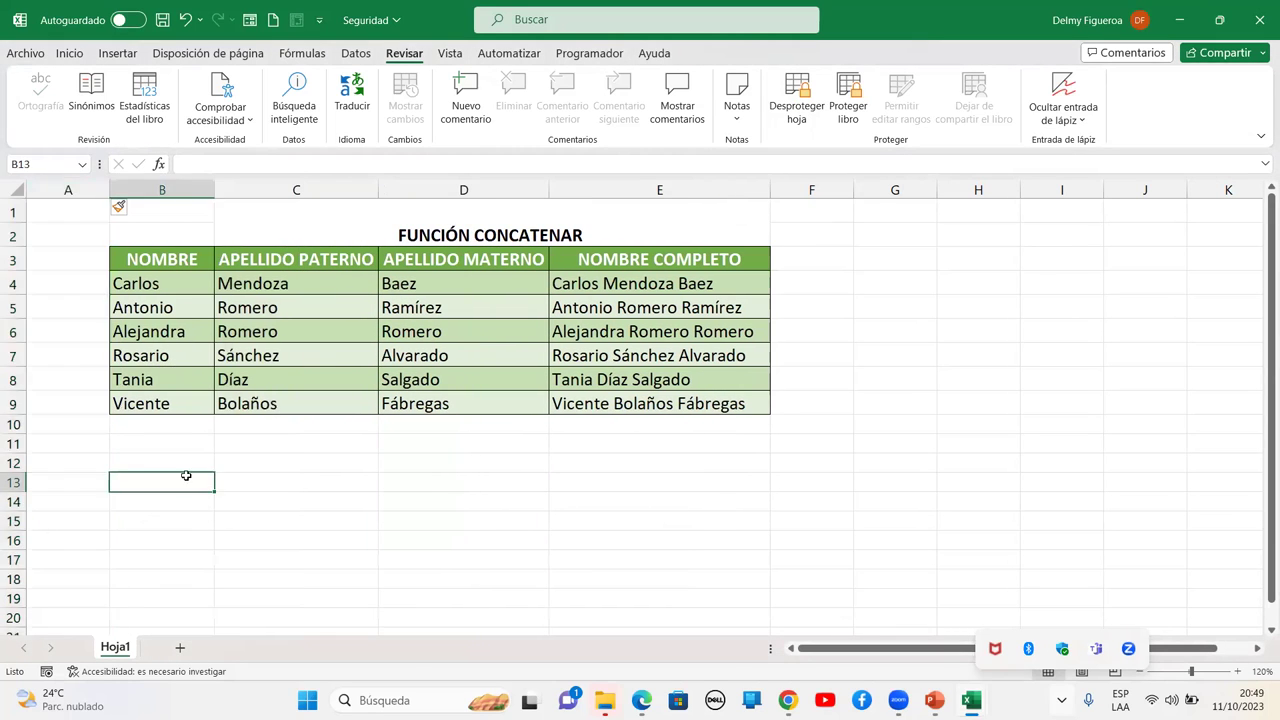
Insert a blank row 7 into the name table, then unprotect Hoja1
left_click(13, 356)
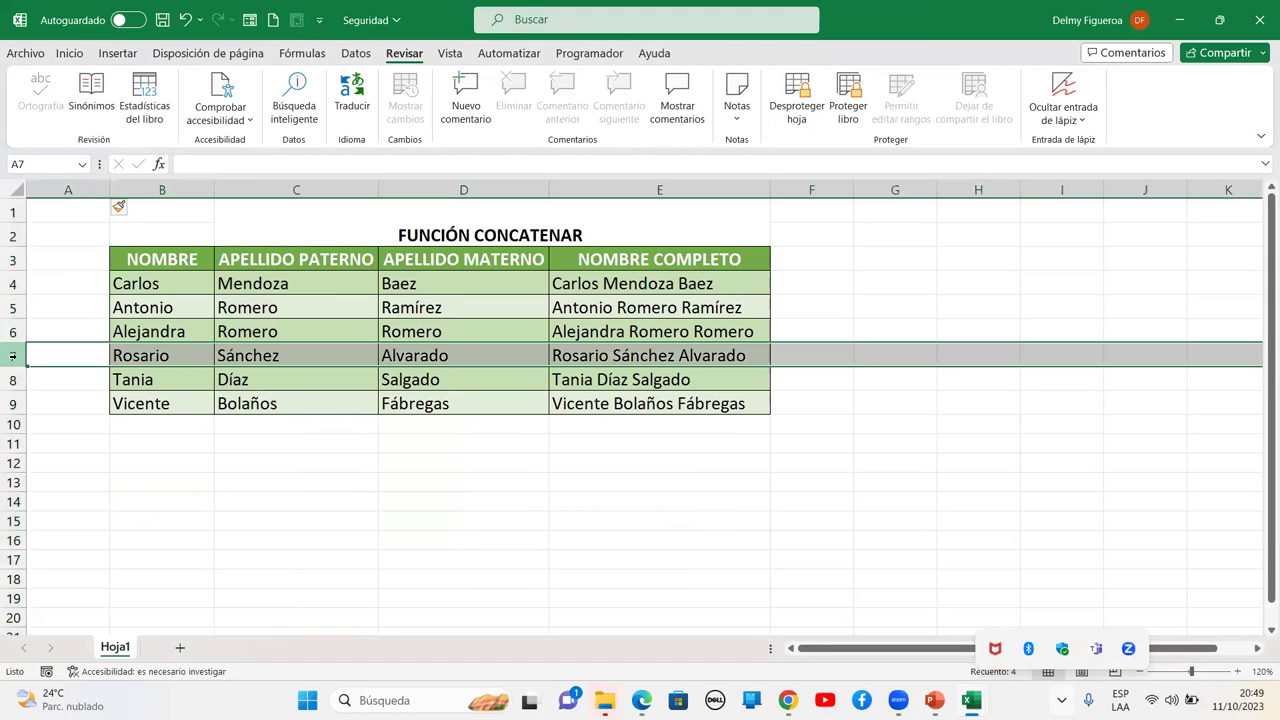
right_click(15, 358)
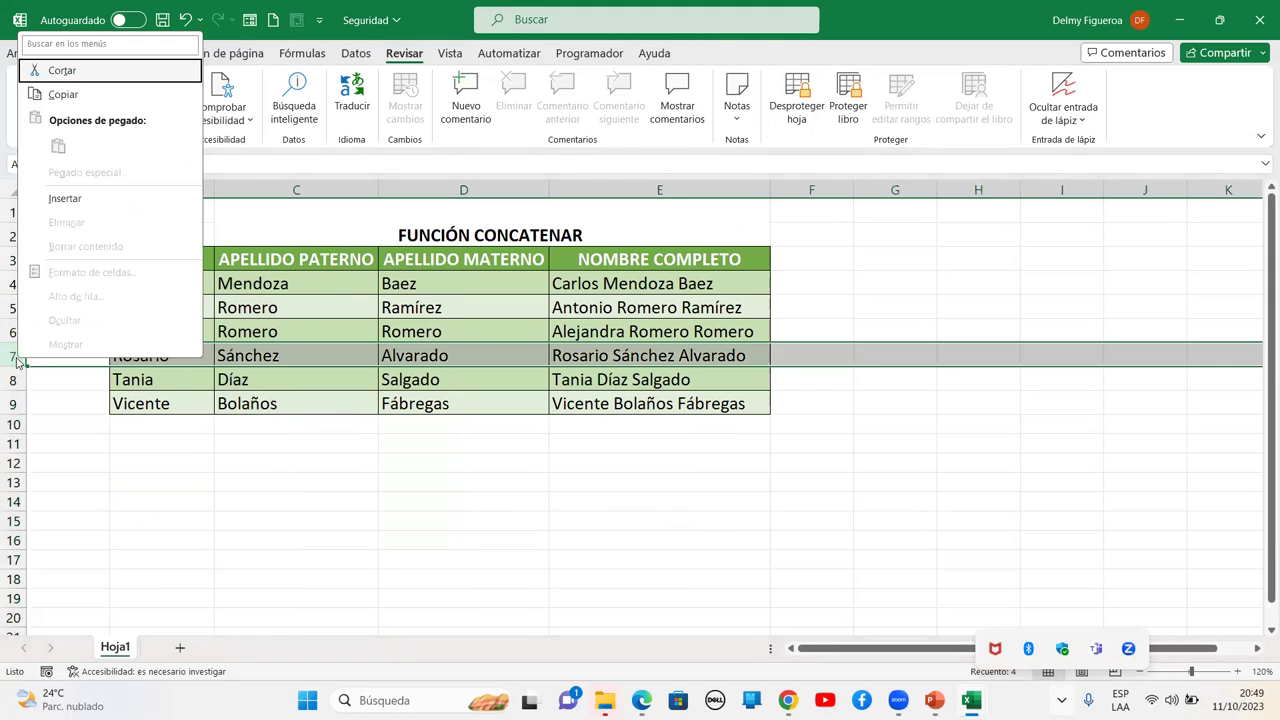
left_click(65, 198)
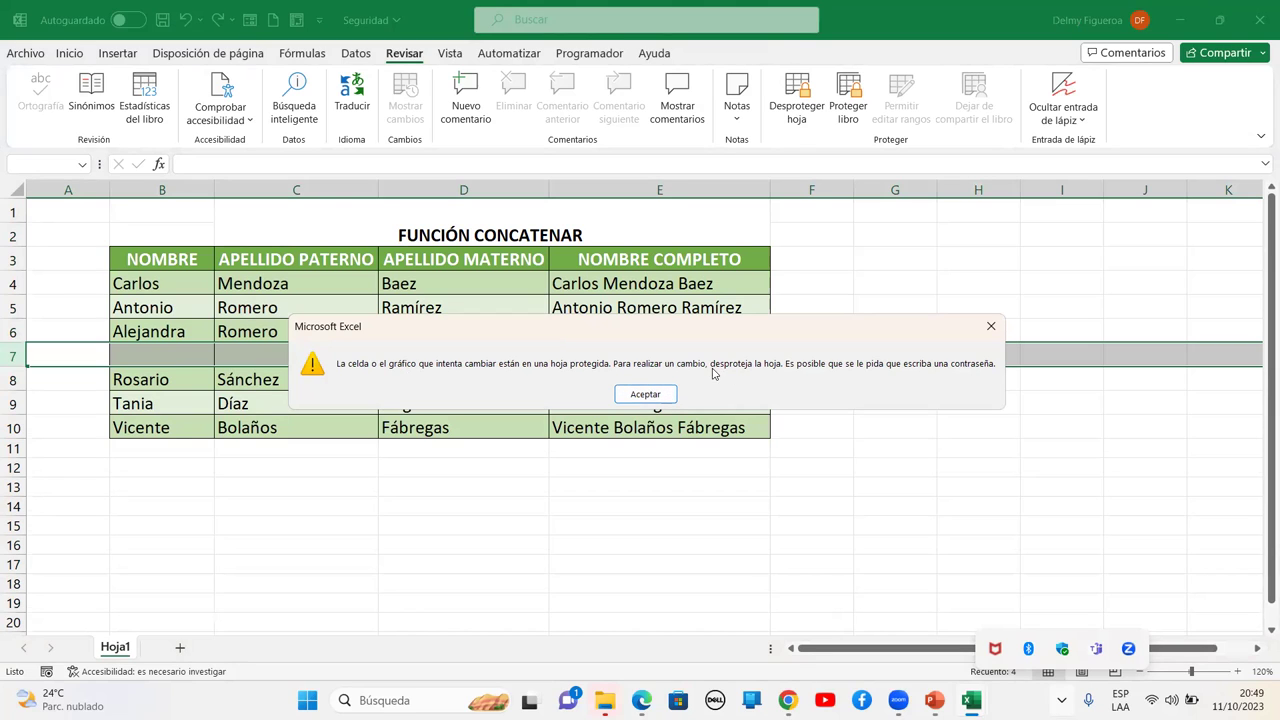
left_click(645, 394)
left_click(660, 350)
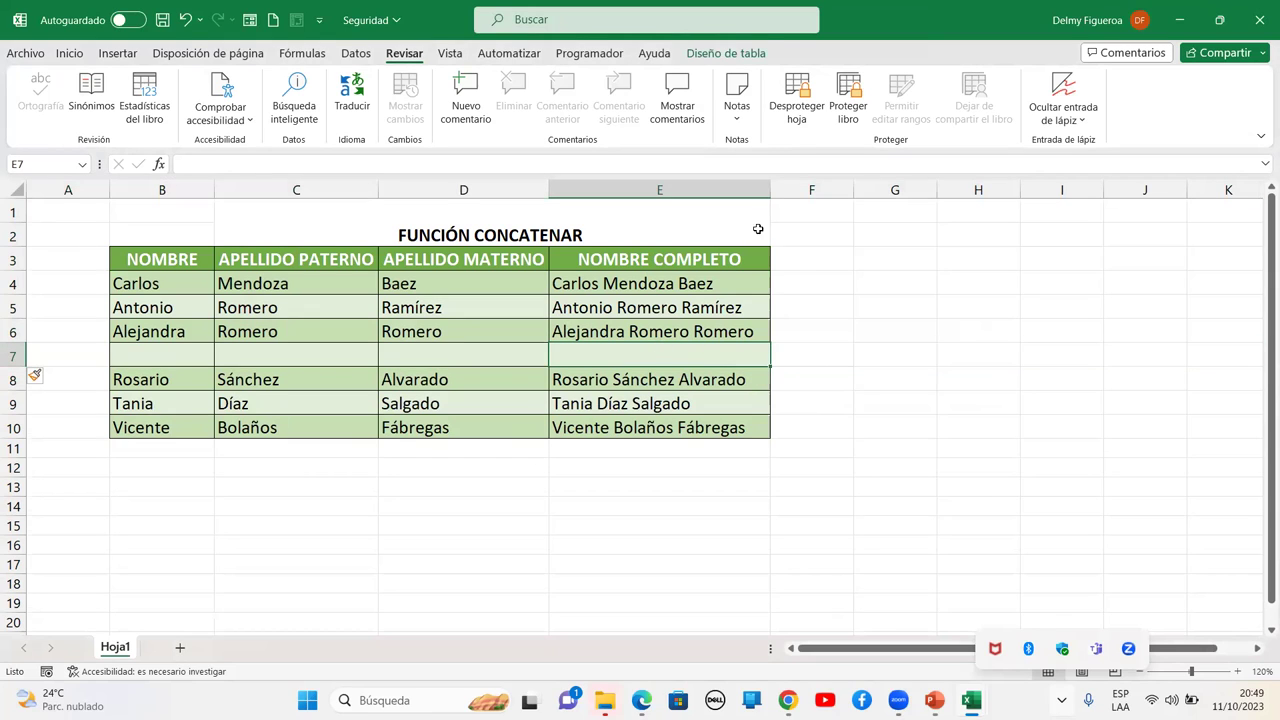
left_click(800, 100)
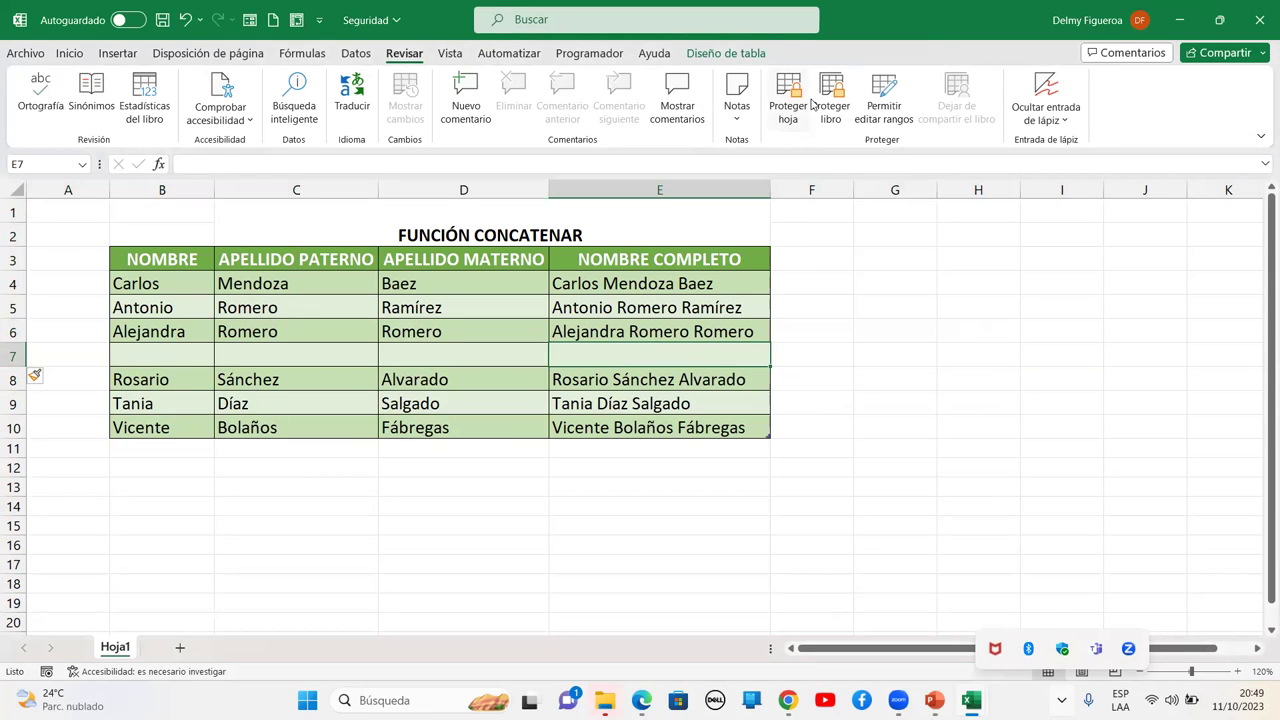
left_click(40, 58)
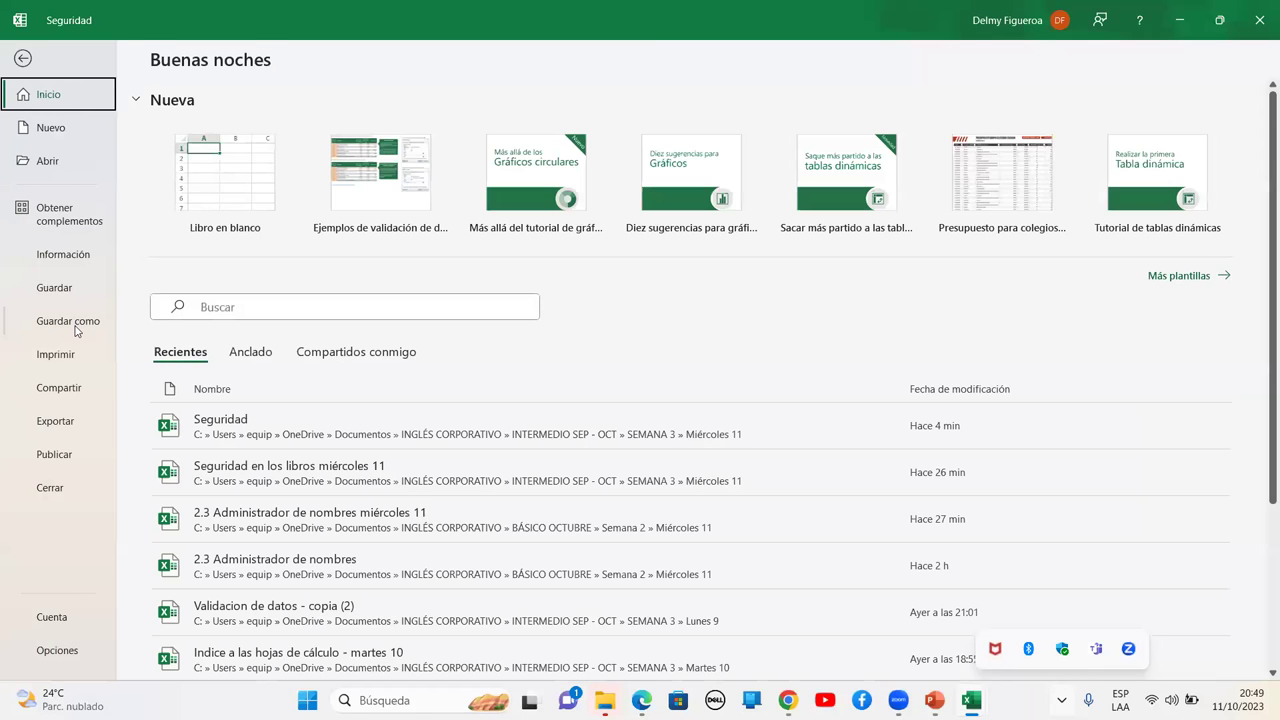
Bring up Save As via Más opciones and choose Herramientas > Opciones generales
left_click(68, 321)
left_click(458, 162)
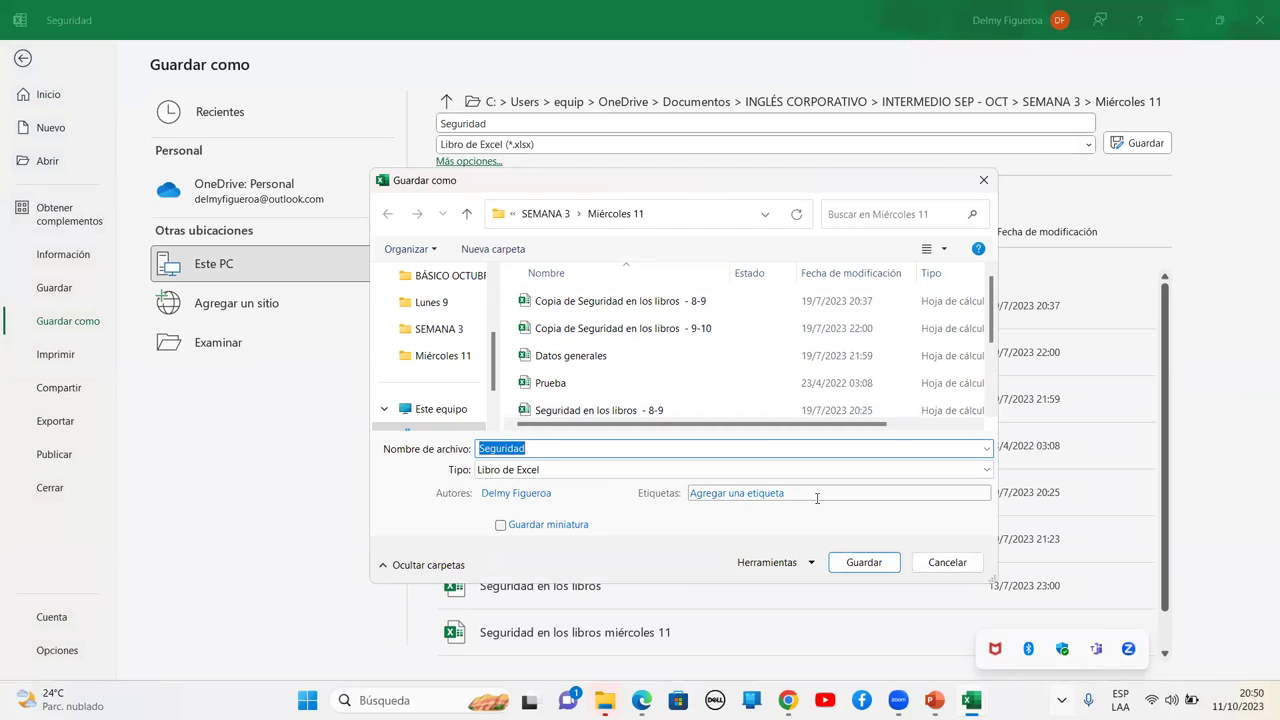
left_click(813, 565)
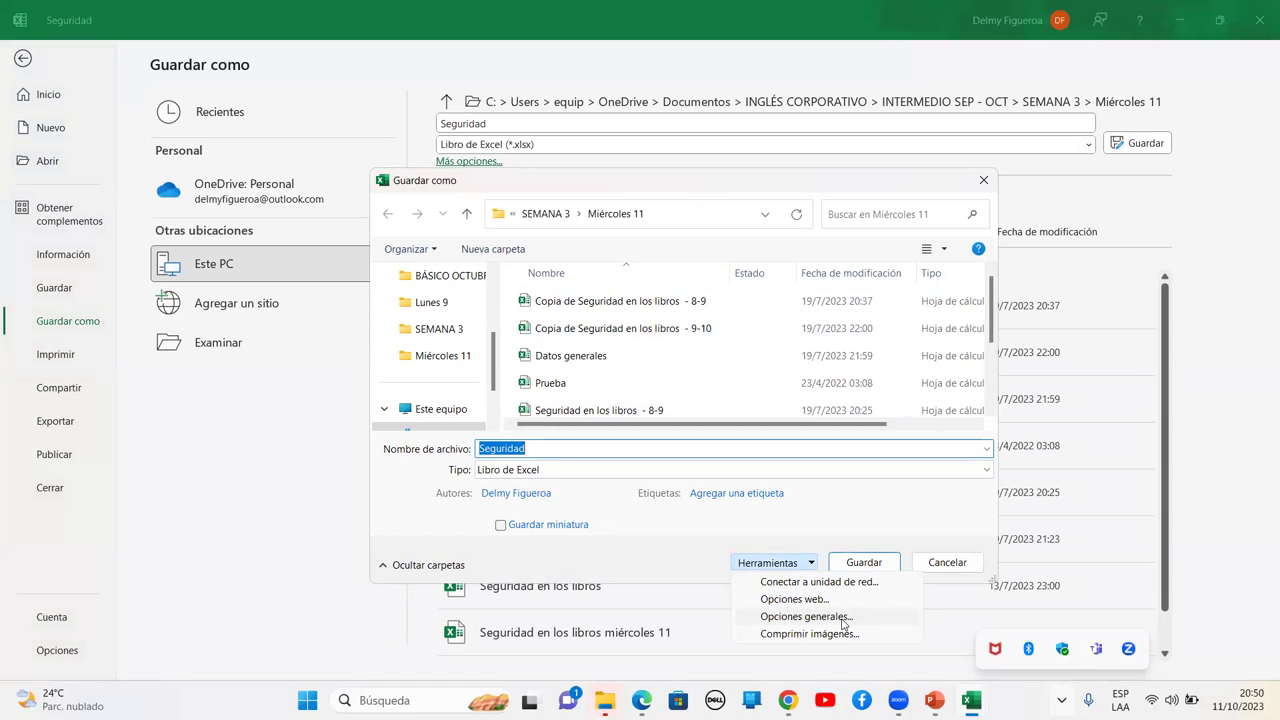
left_click(833, 617)
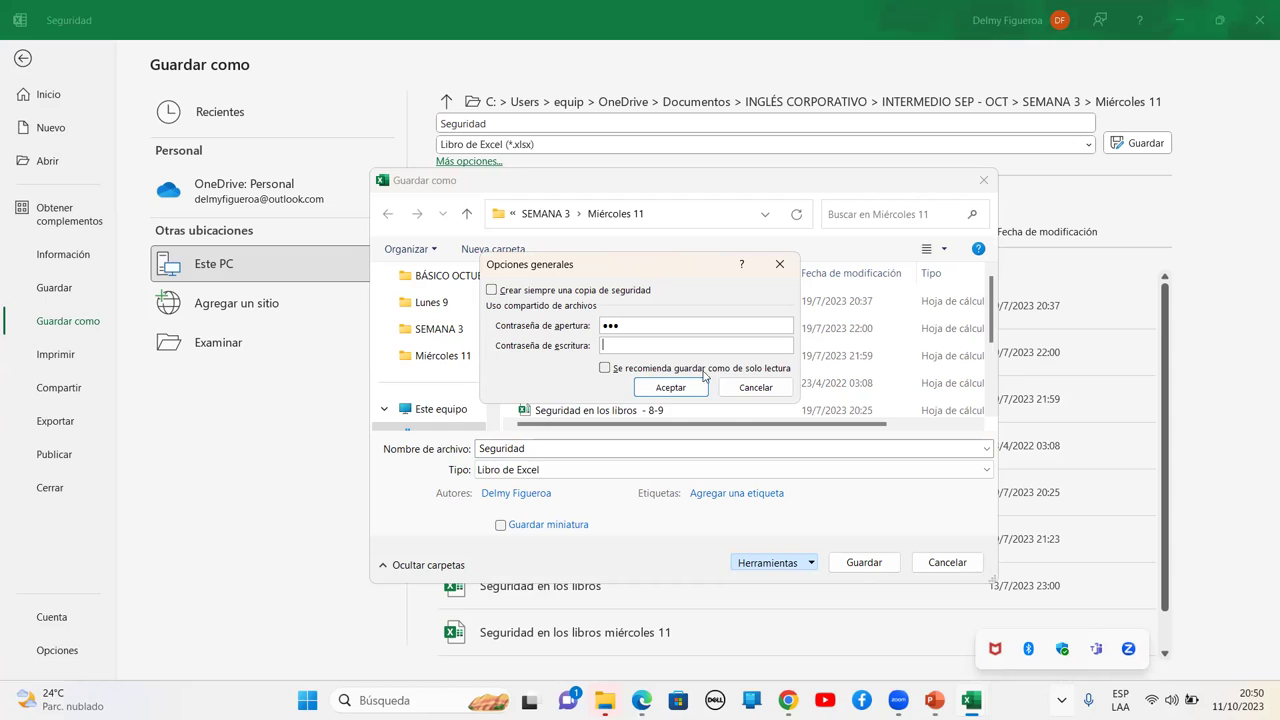
Set and confirm the opening and write passwords, then save over Seguridad.xlsx
key("Tab")
left_click(670, 388)
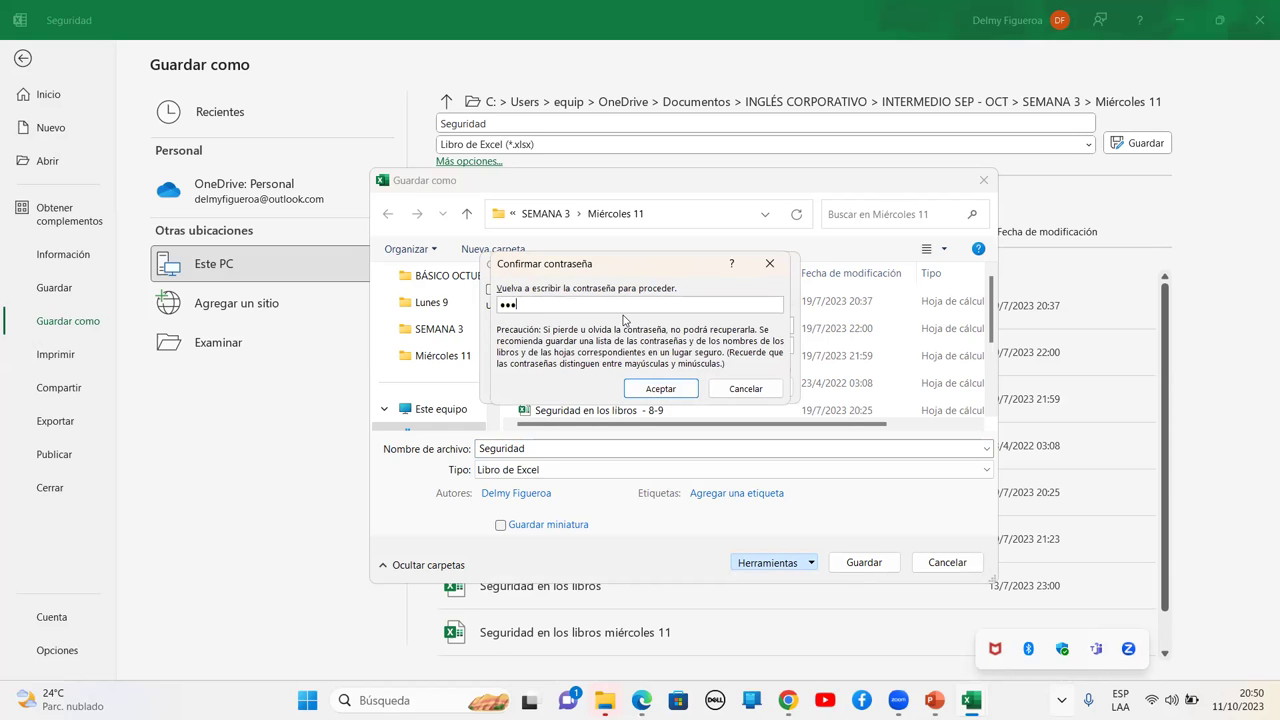
left_click(664, 389)
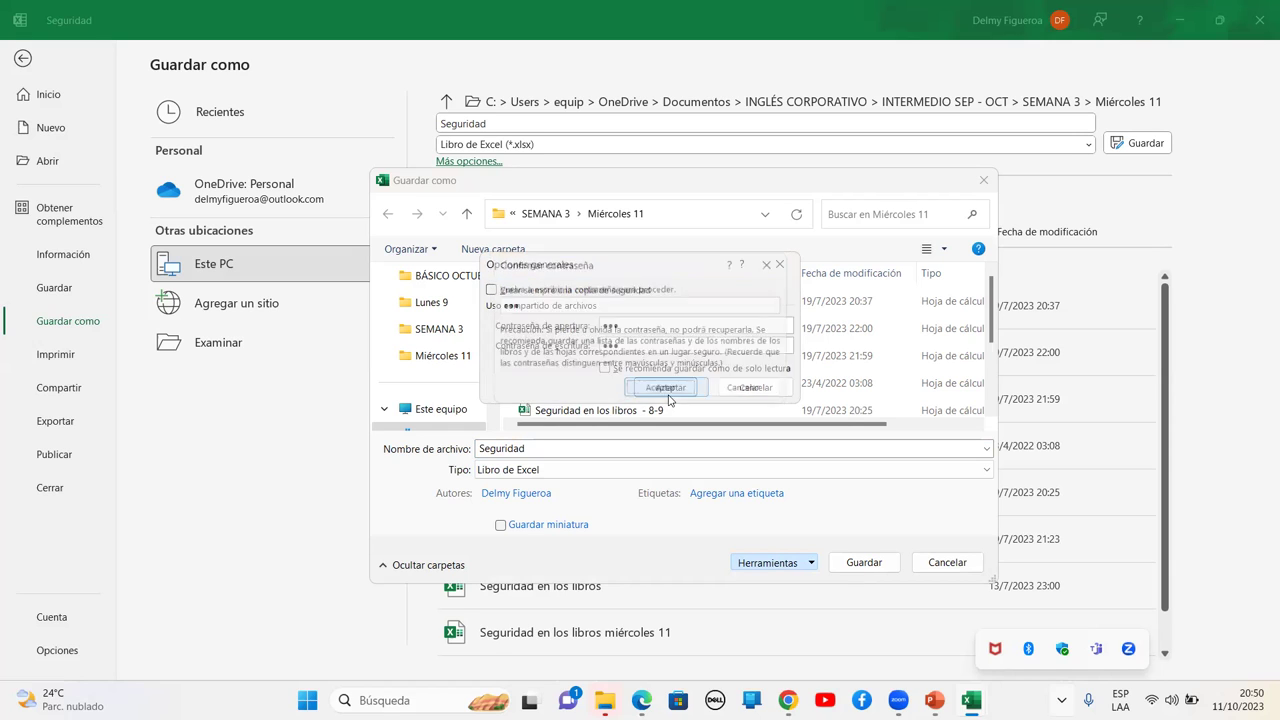
type("••")
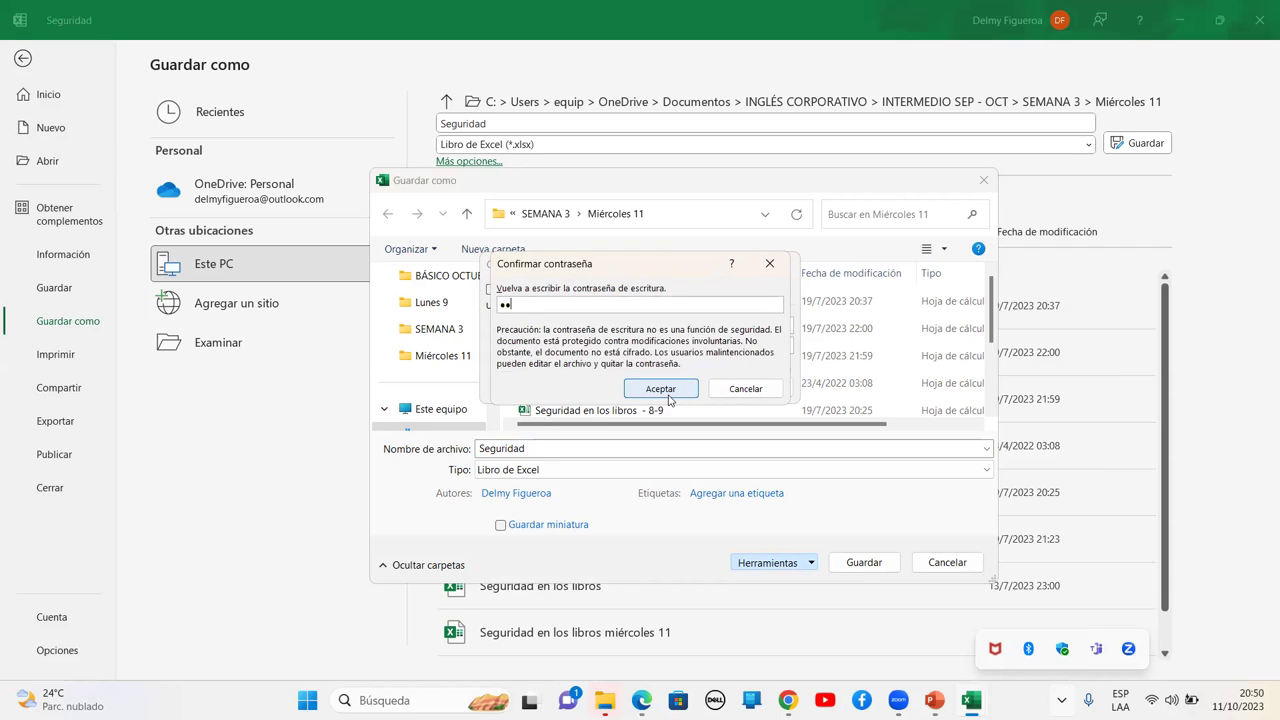
left_click(669, 396)
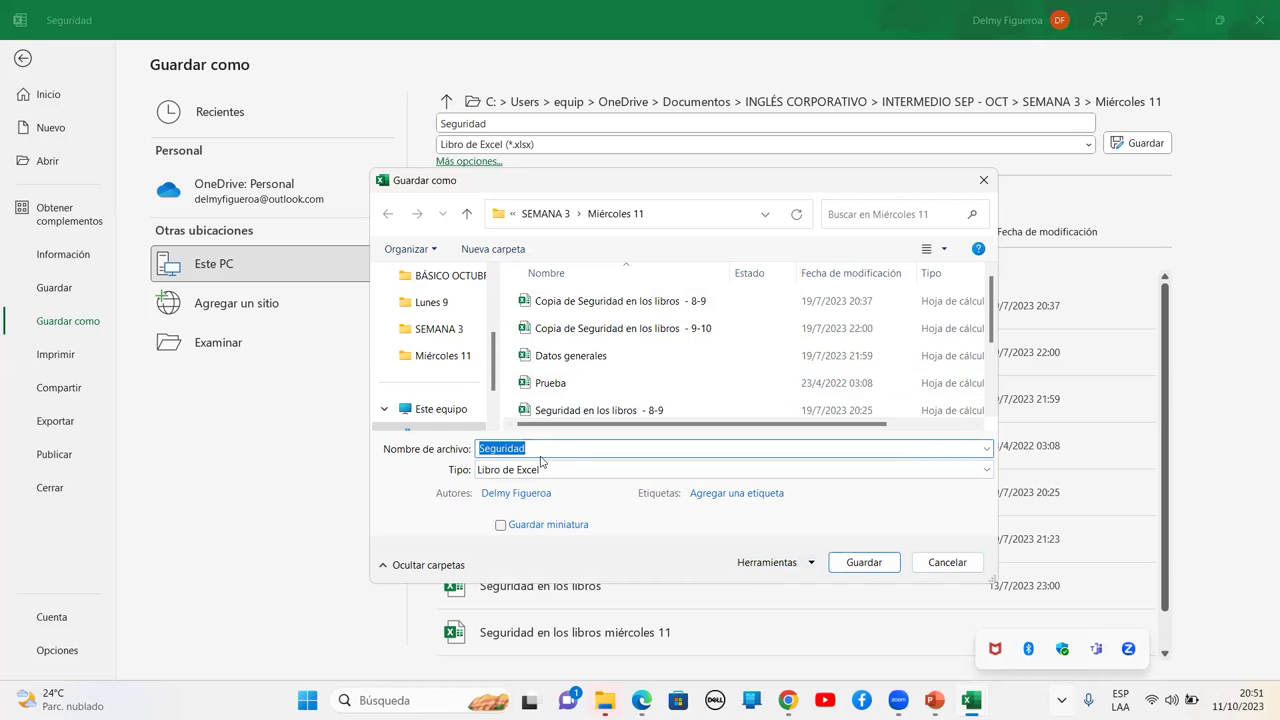
left_click(864, 562)
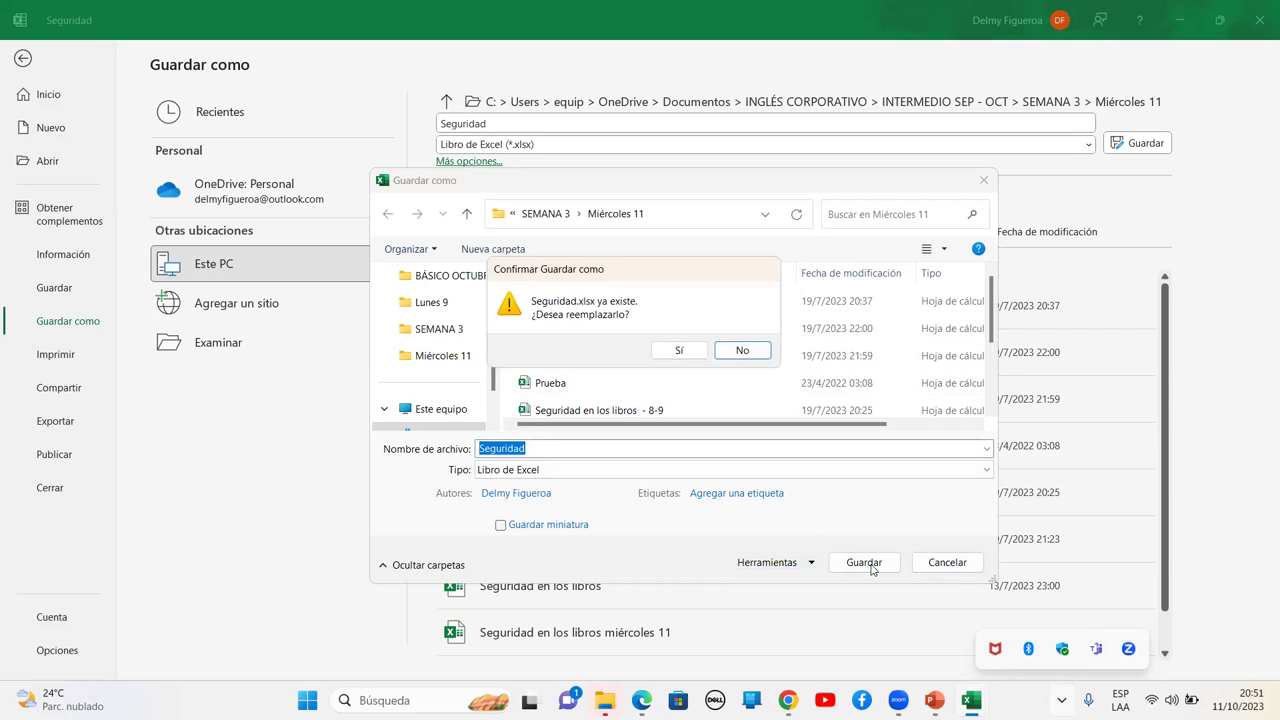
left_click(678, 350)
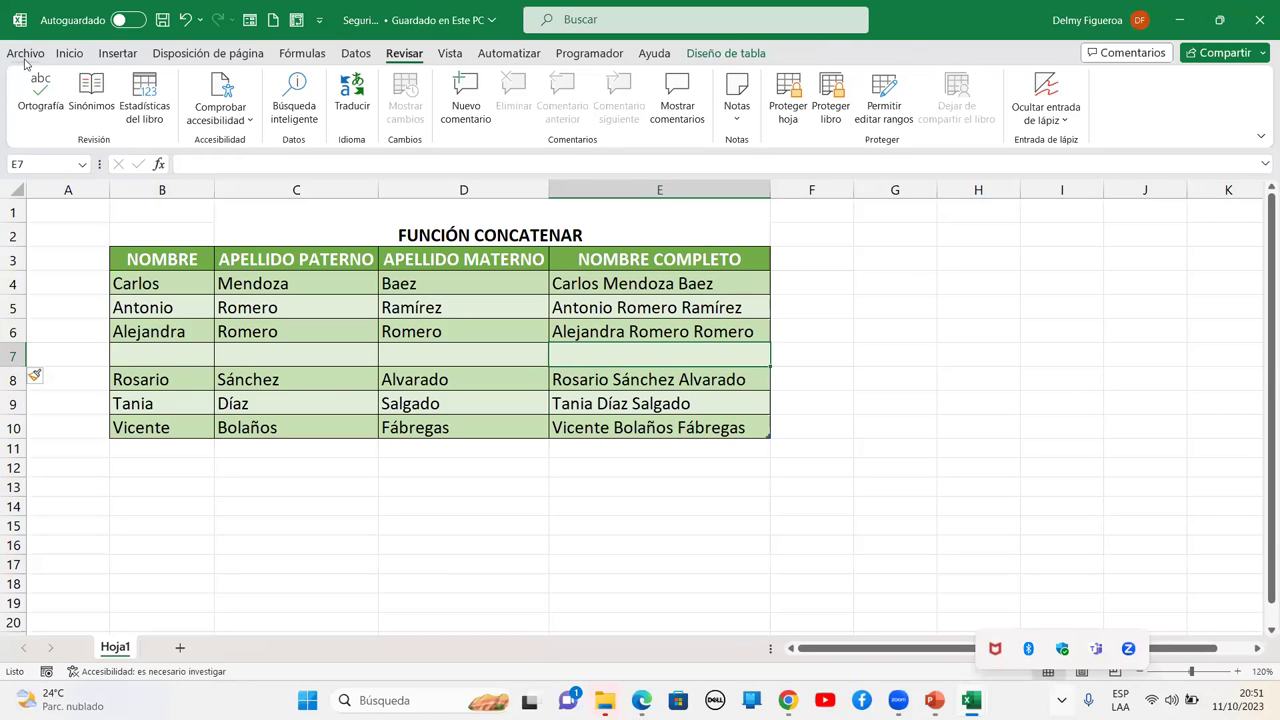
Close Seguridad, reopen it from Recientes and enter the opening password
left_click(26, 54)
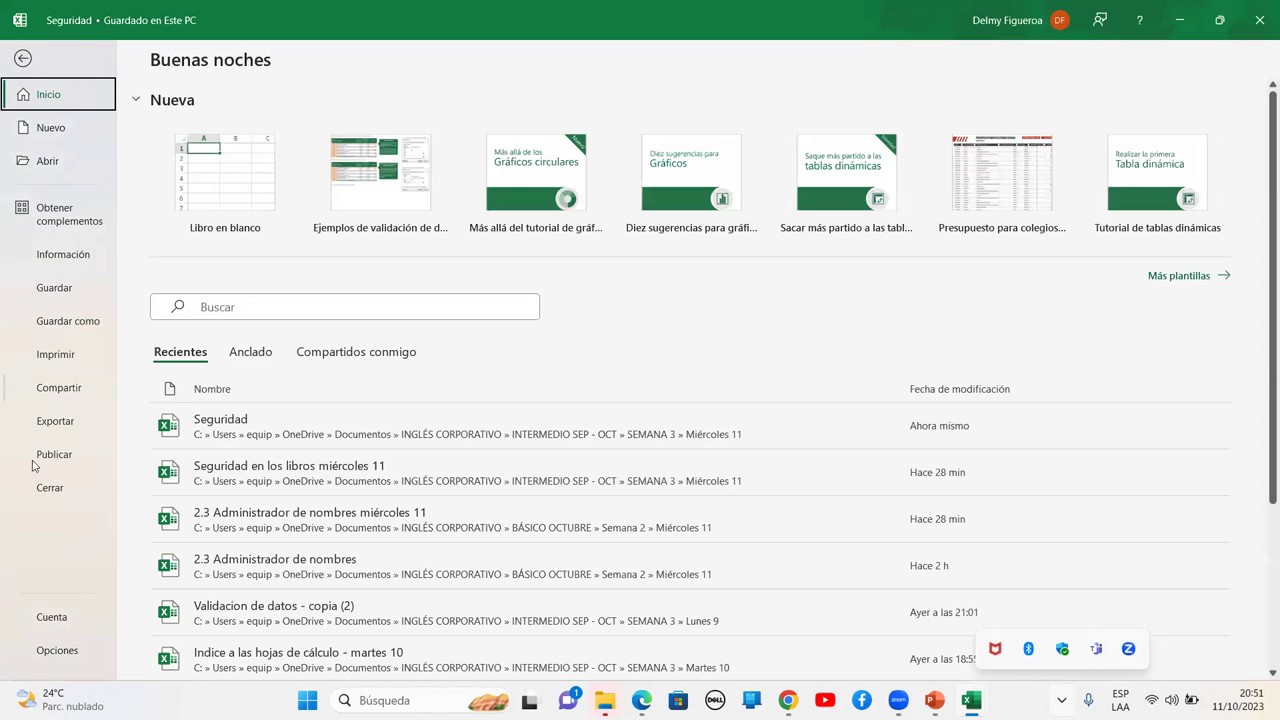
left_click(48, 488)
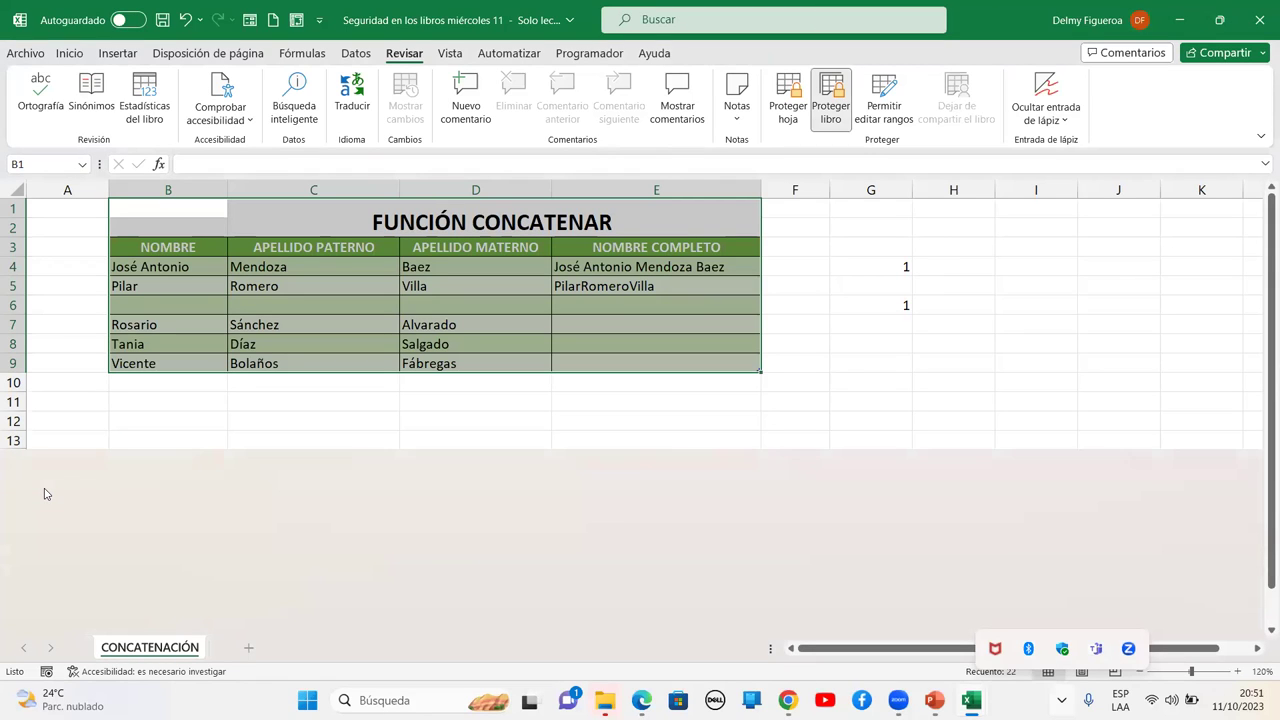
left_click(29, 53)
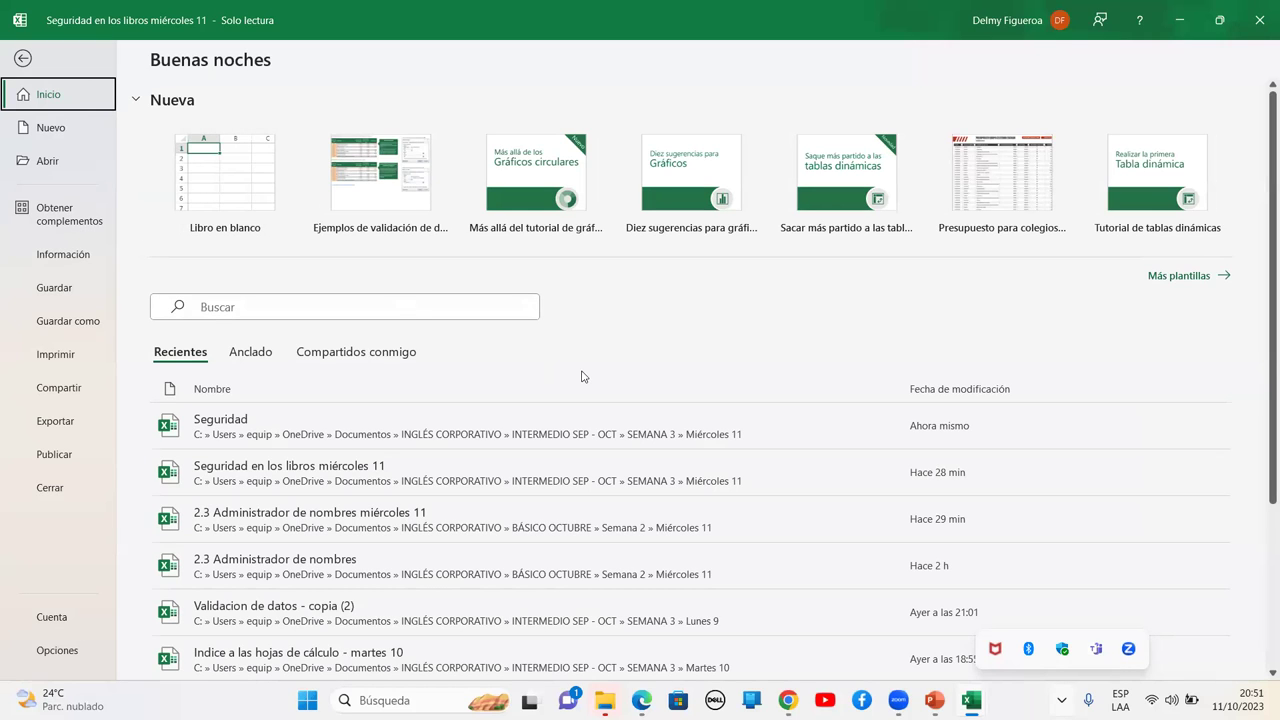
left_click(268, 443)
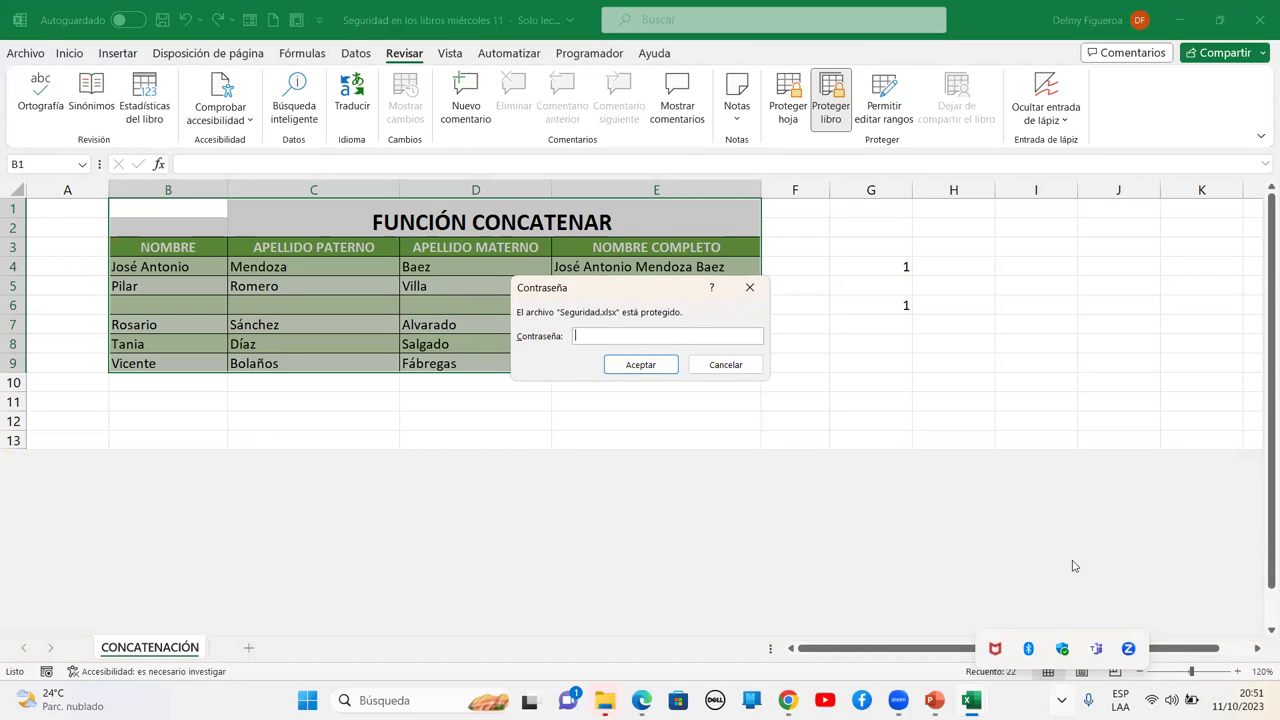
type("123")
left_click(644, 365)
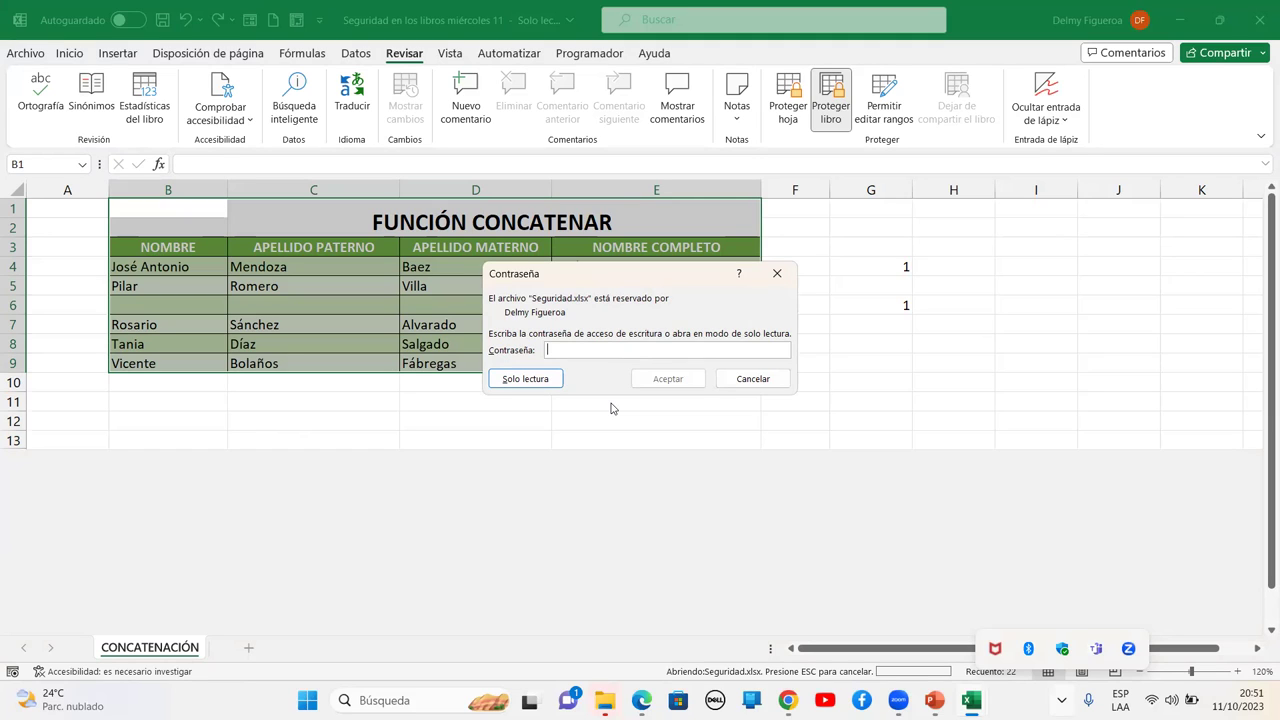
Enter the write password to open Seguridad with full editing access
type("123")
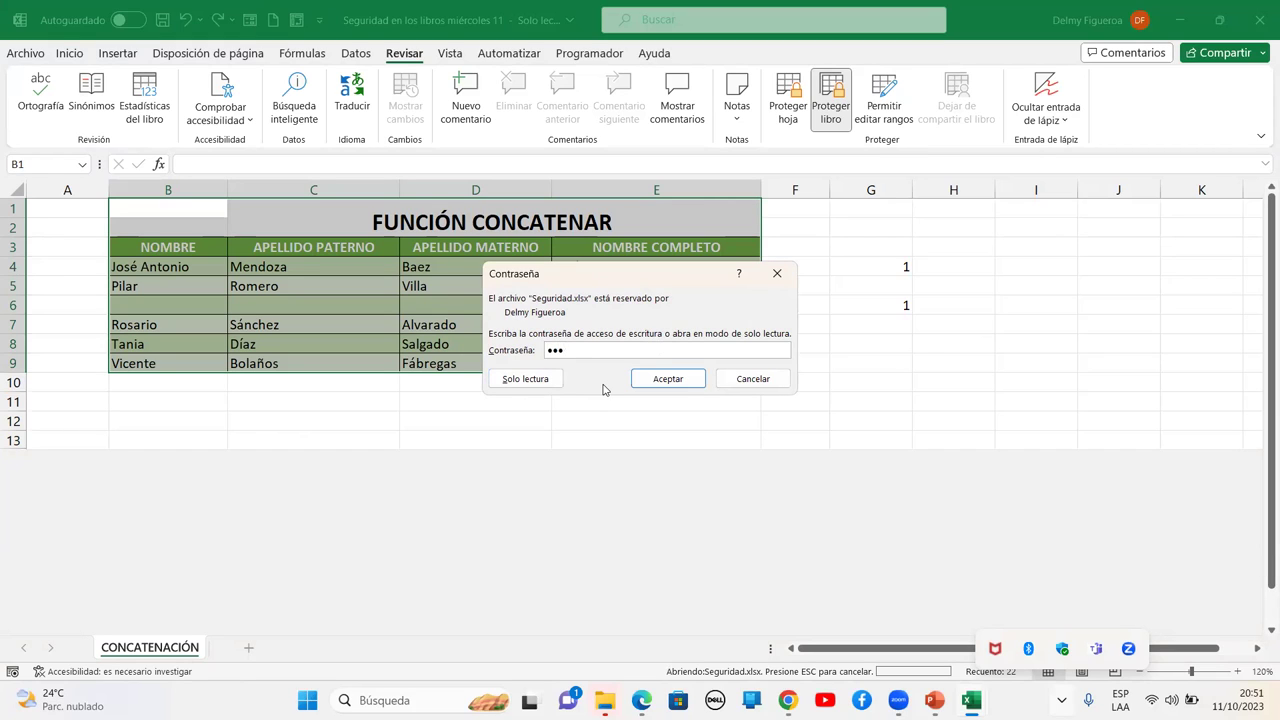
key("BackSpace")
key("BackSpace")
type("•••")
left_click(667, 379)
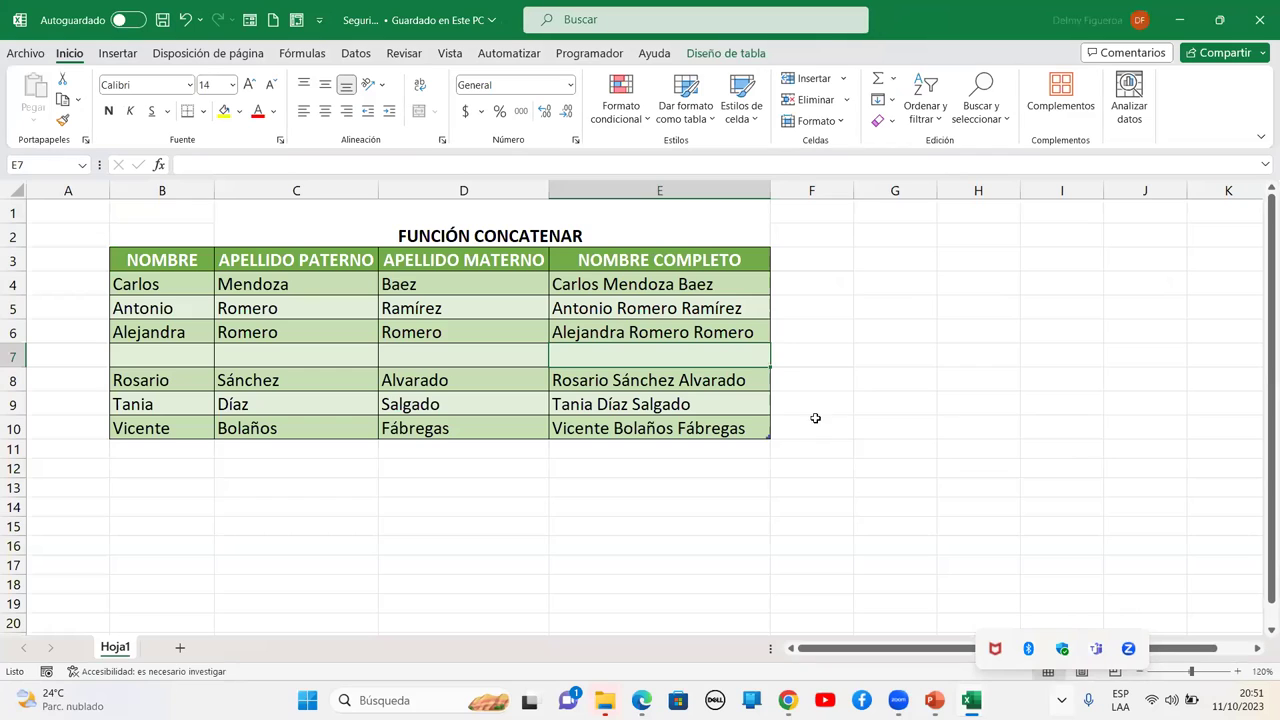
left_click(900, 304)
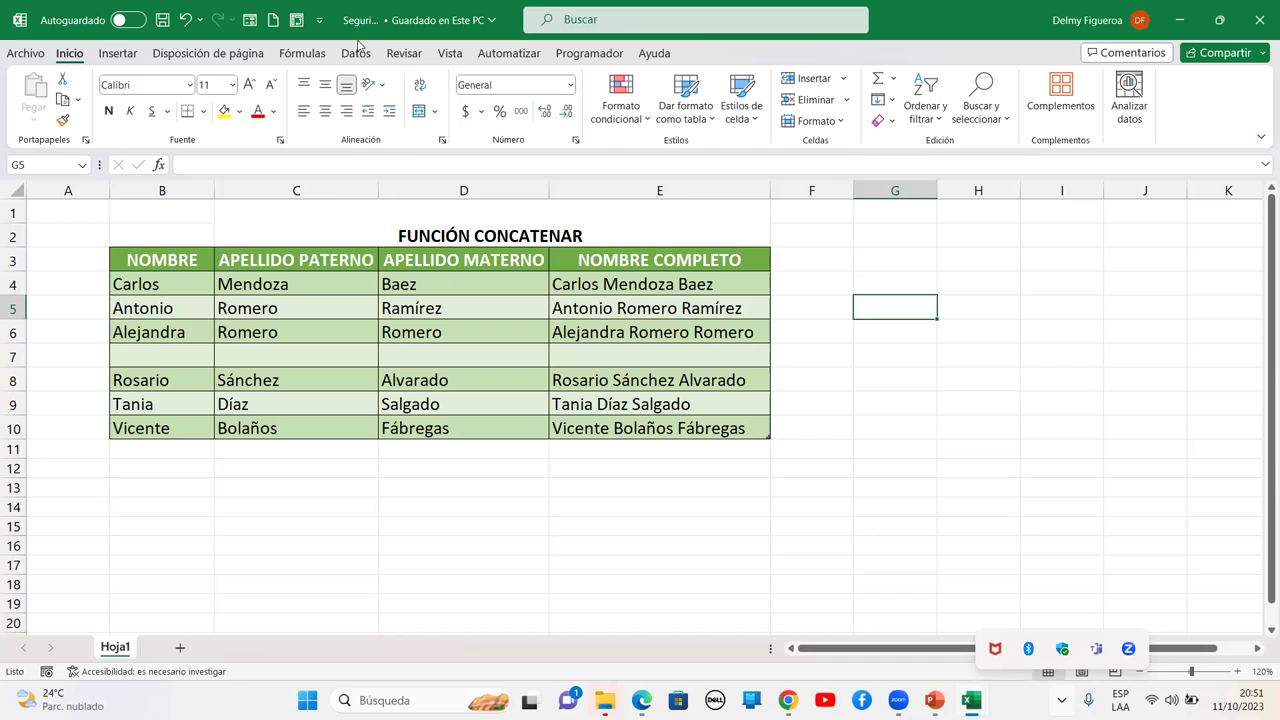
left_click(388, 42)
left_click(1030, 280)
left_click(405, 54)
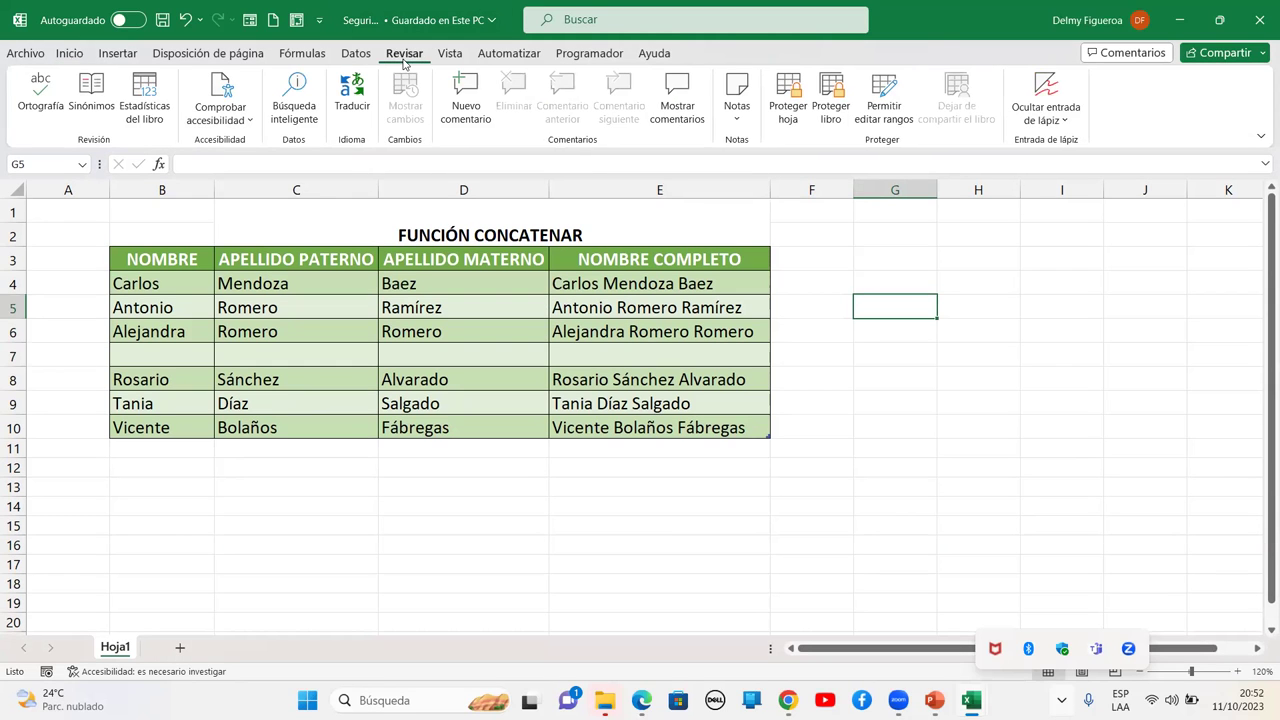
left_click(990, 210)
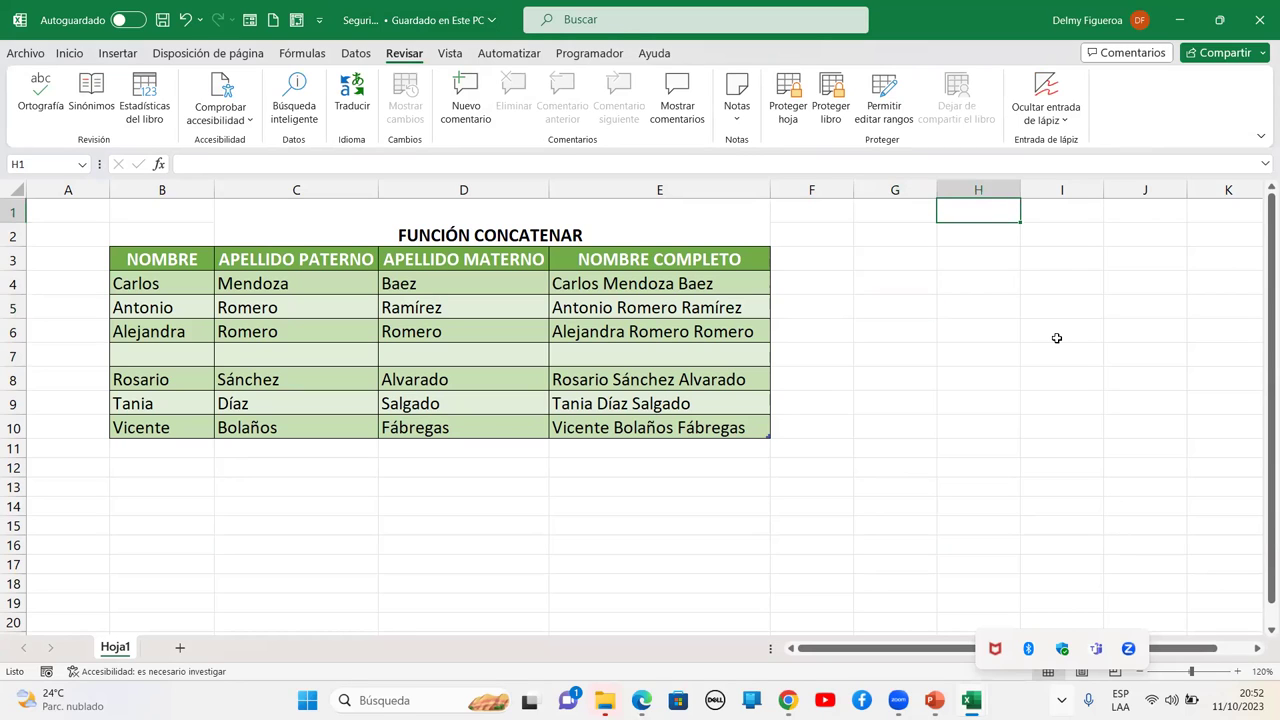
left_click(84, 212)
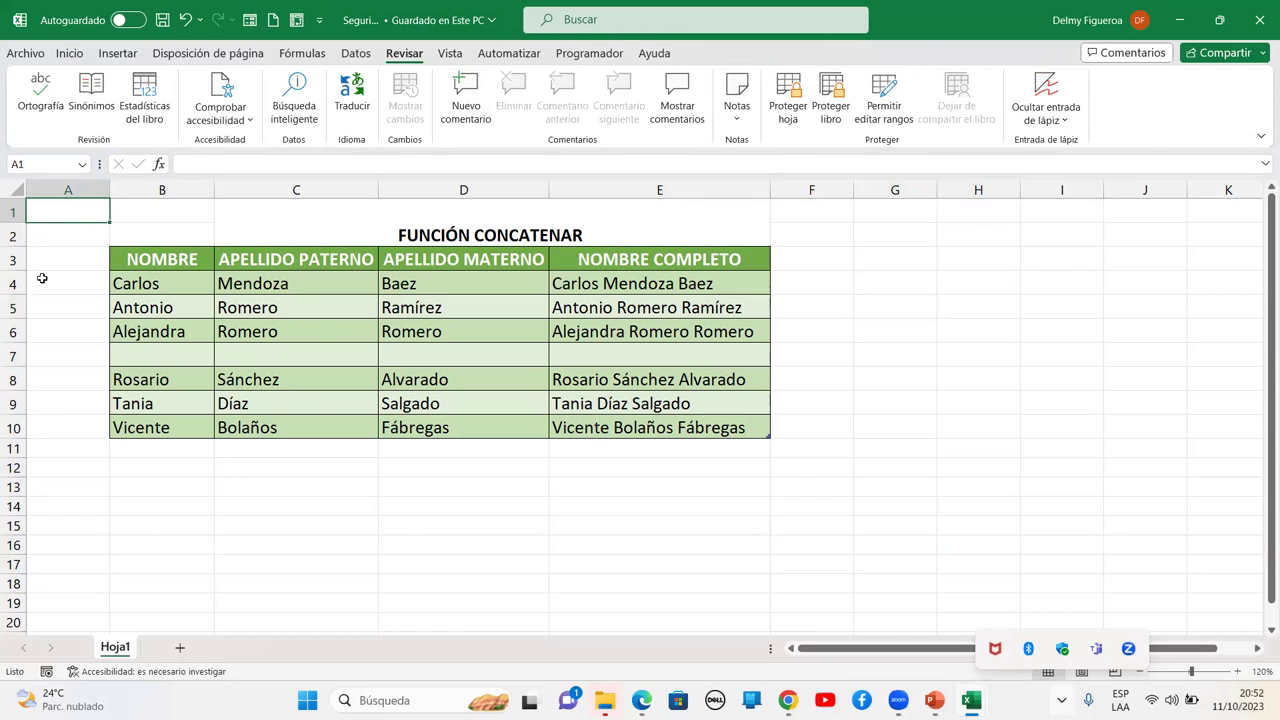
left_click(170, 230)
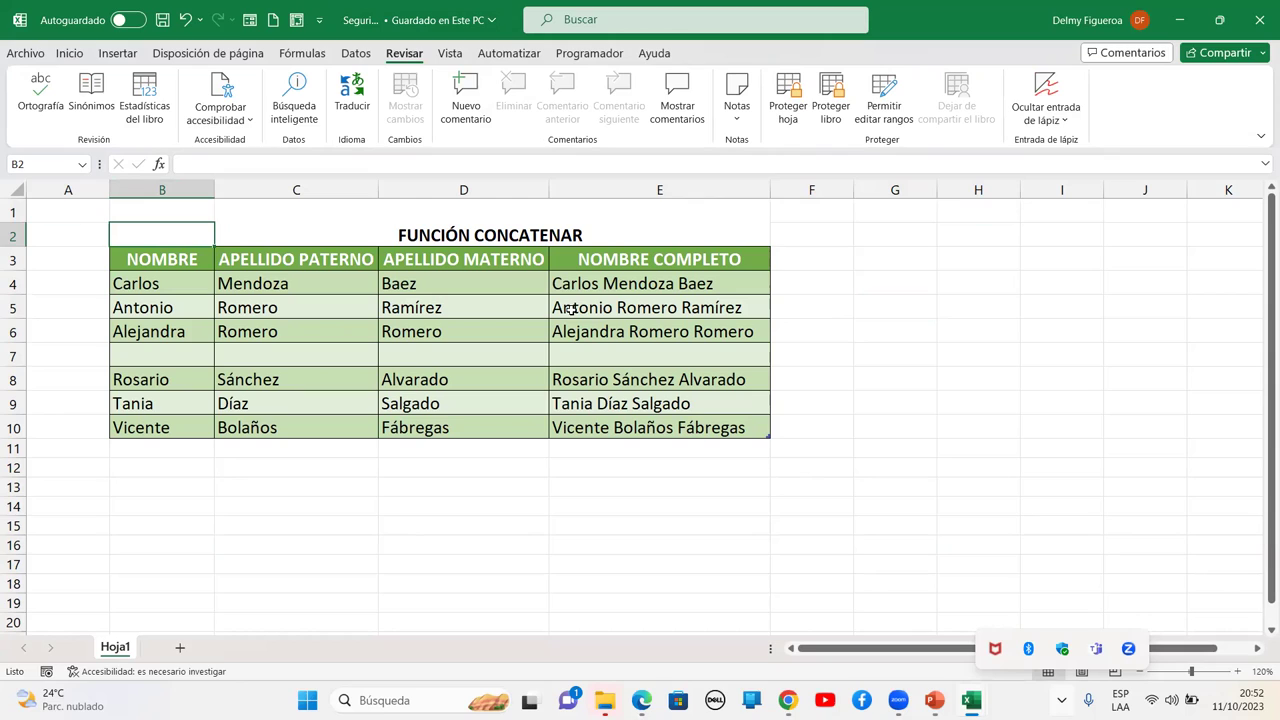
left_click(556, 482)
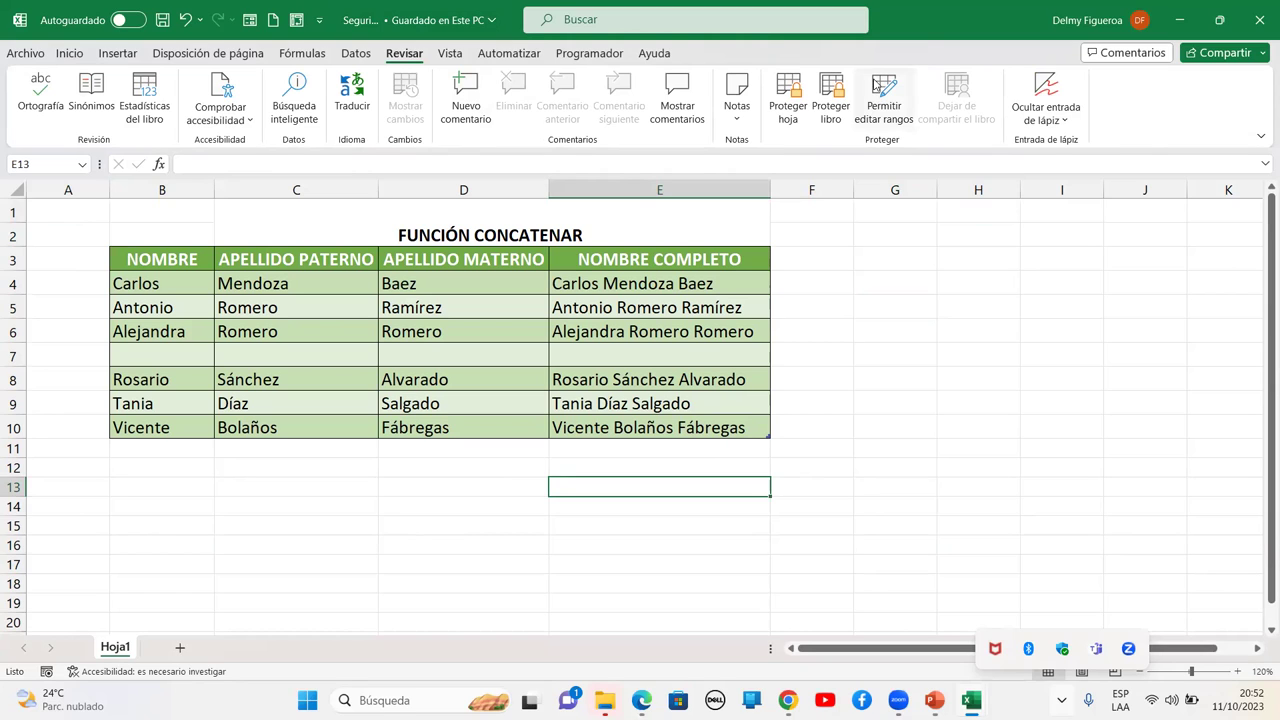
left_click(777, 84)
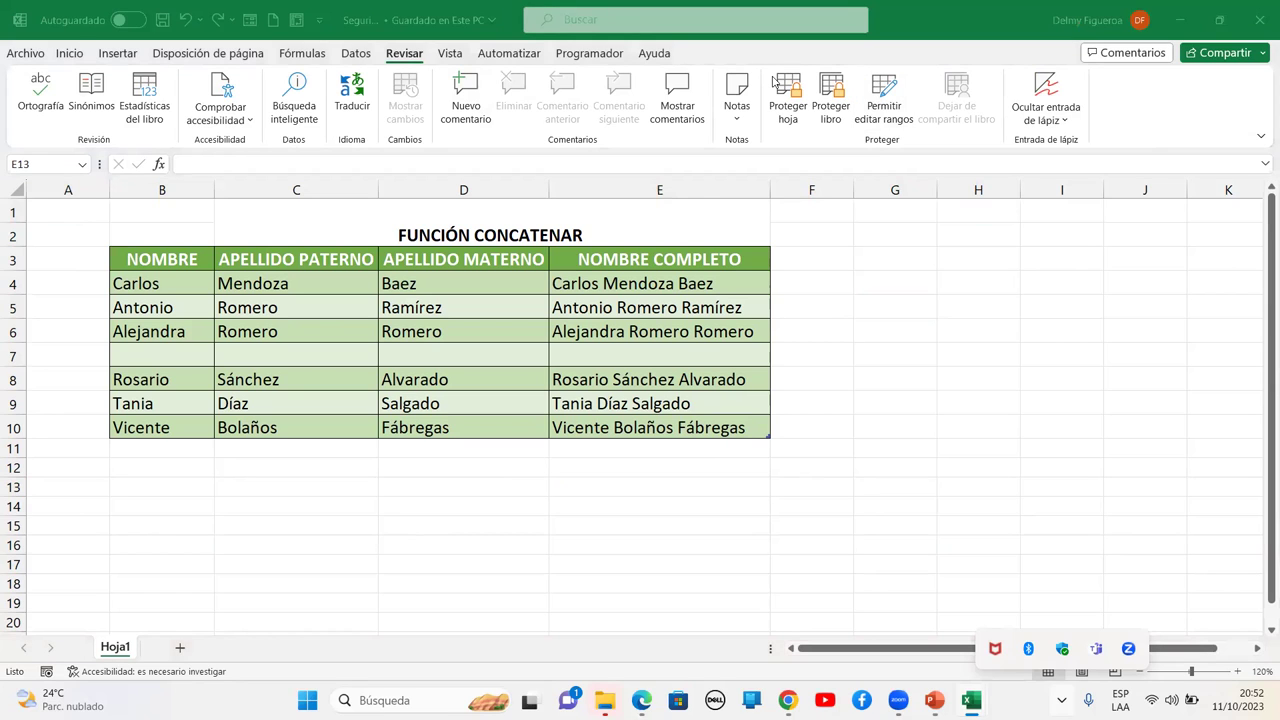
key("Escape")
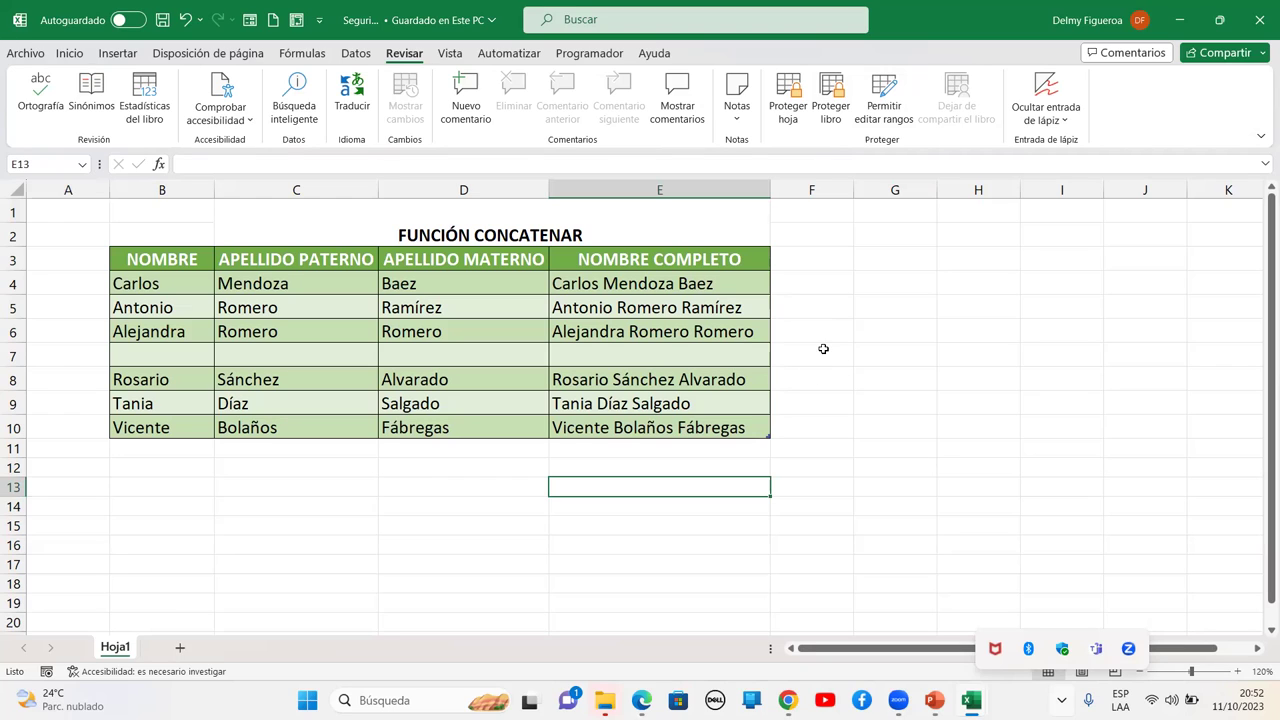
left_click(633, 299)
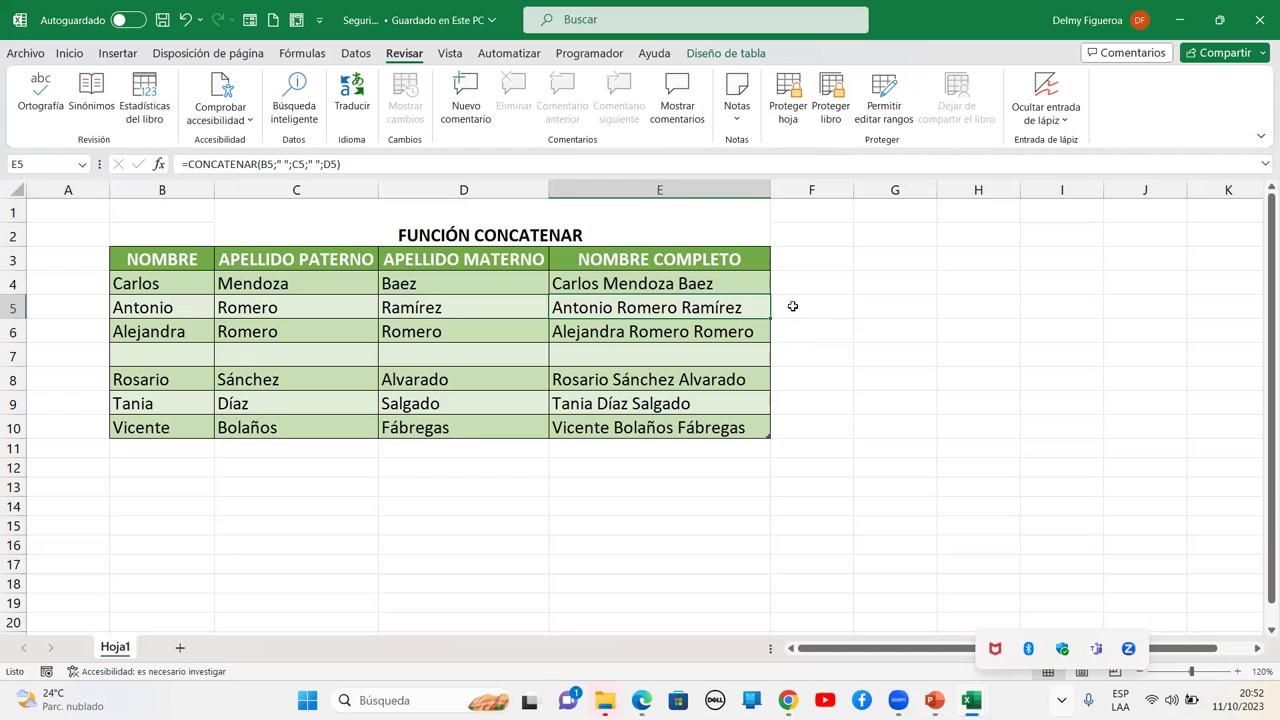
left_click(808, 263)
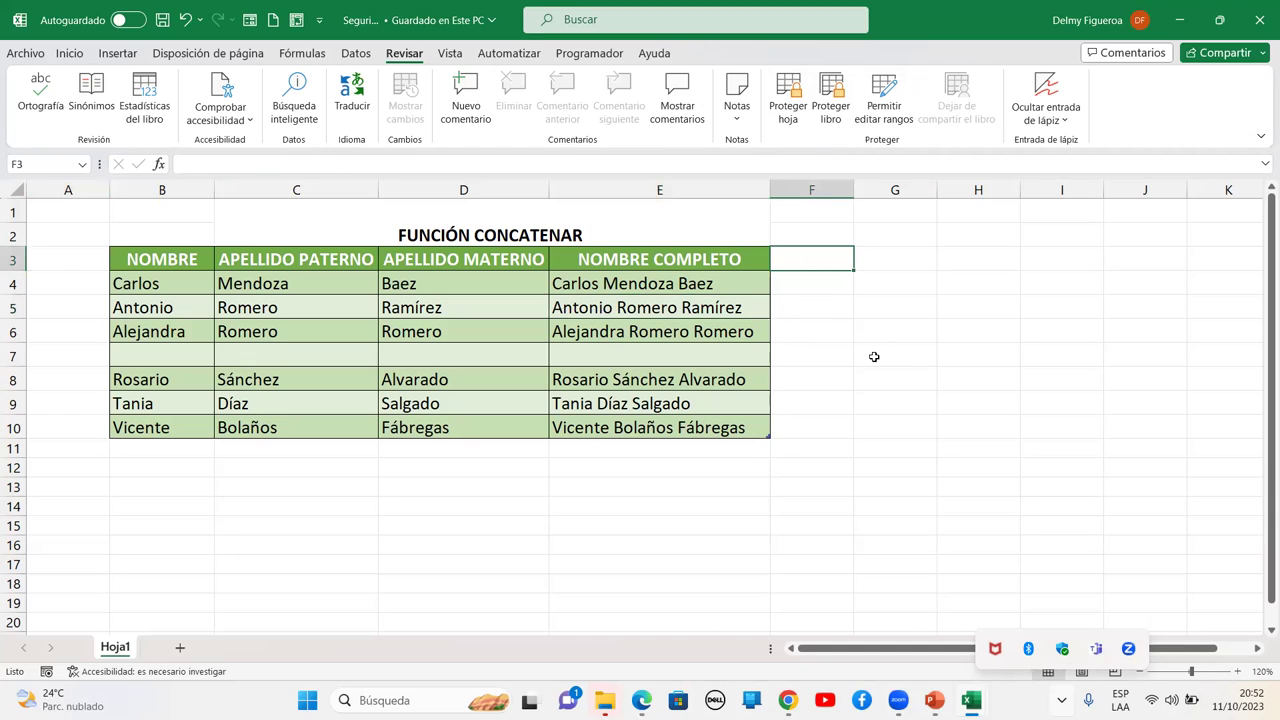
left_click(174, 354)
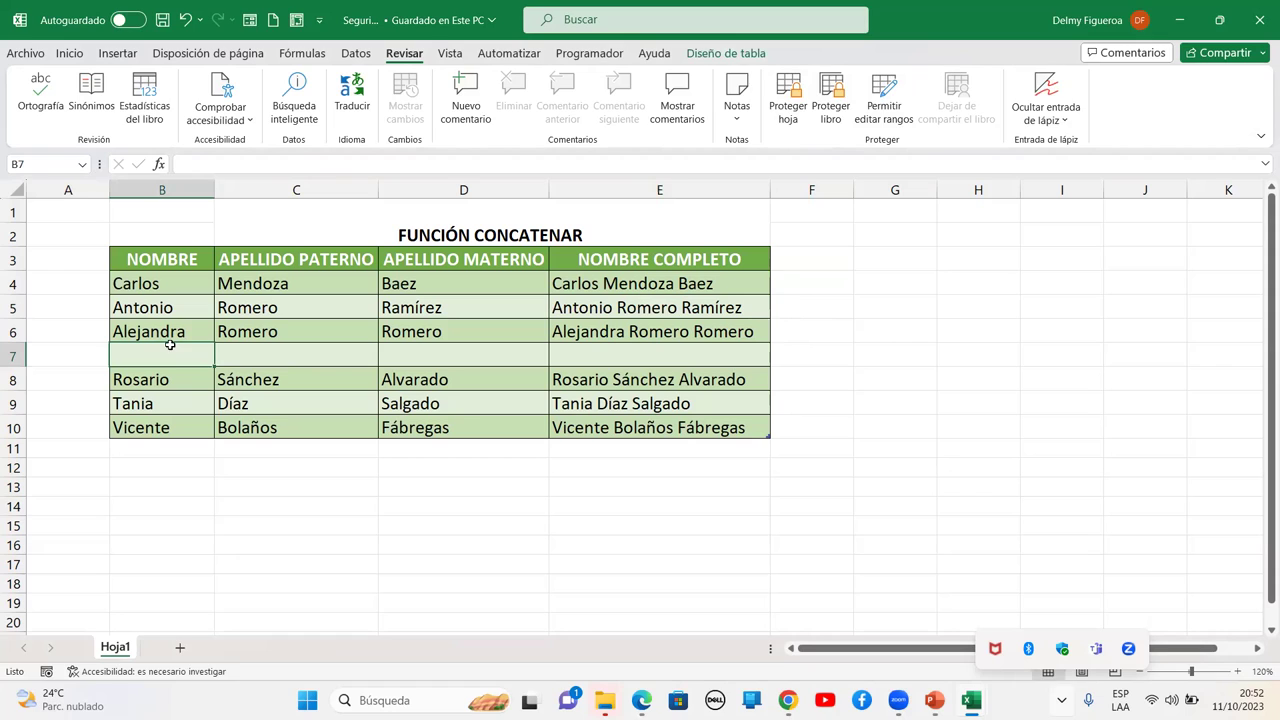
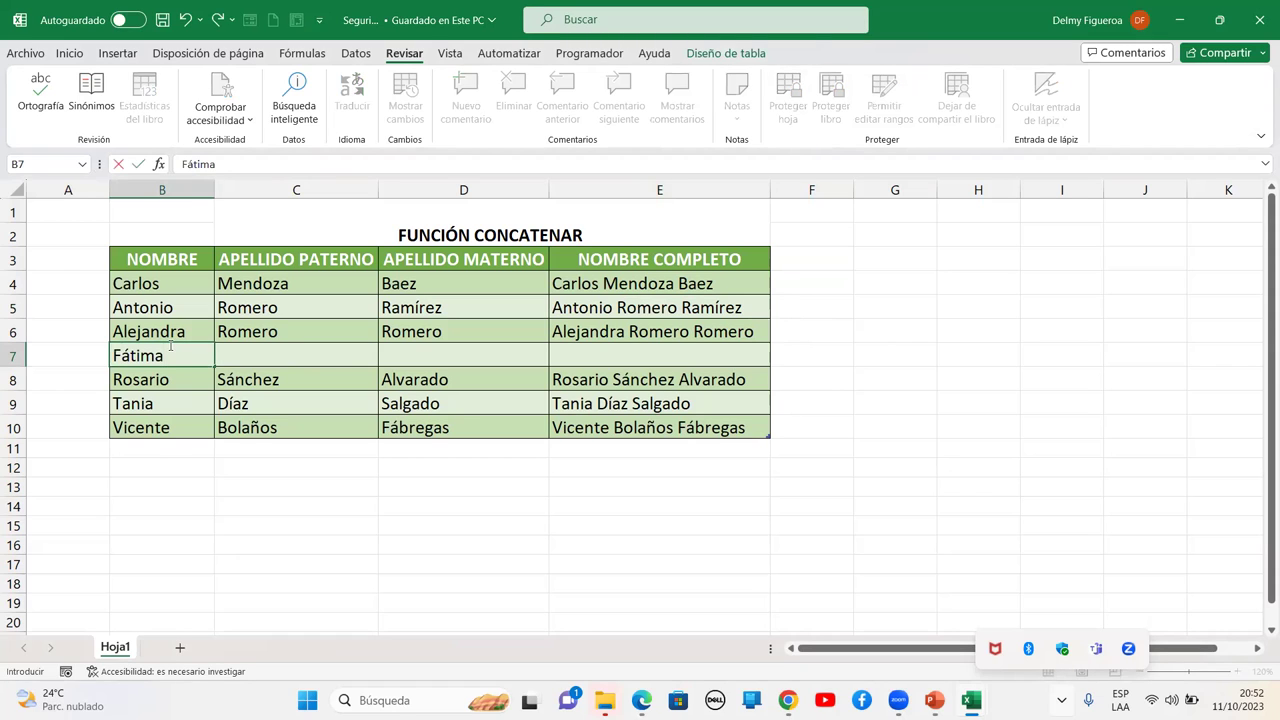
Enter the first name in B7 and the paternal surname in C7
key("Tab")
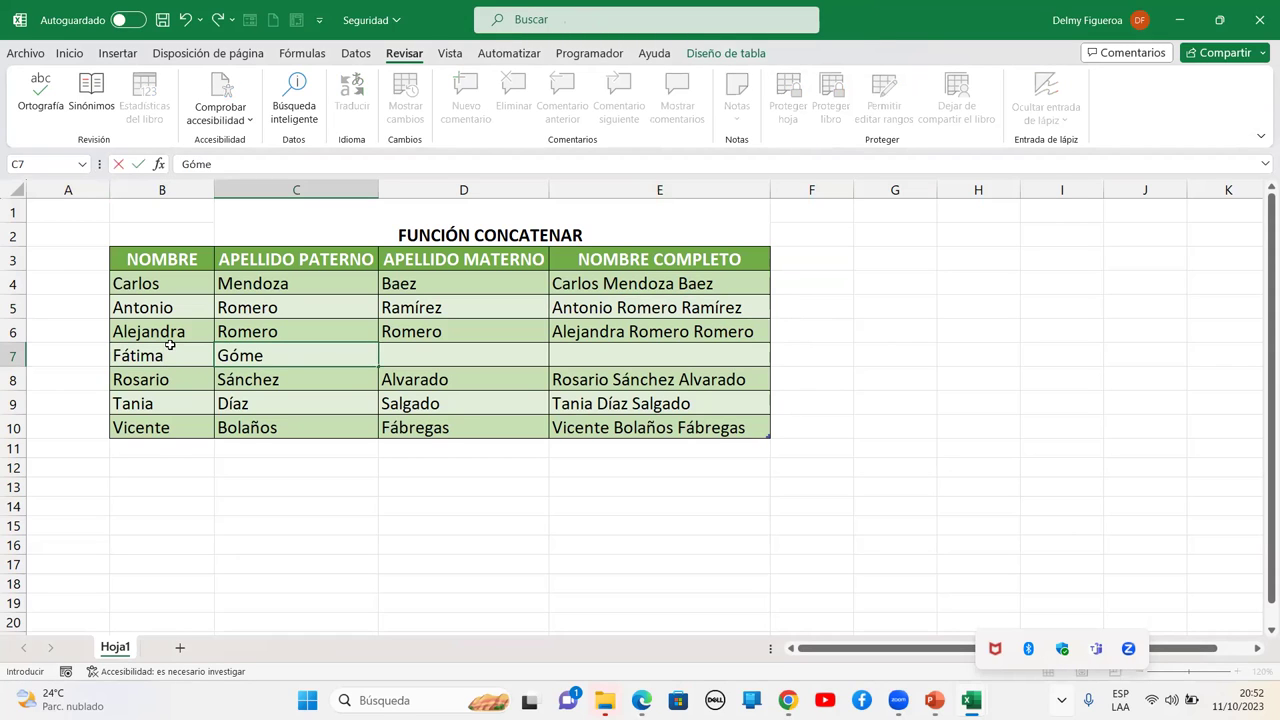
key("Tab")
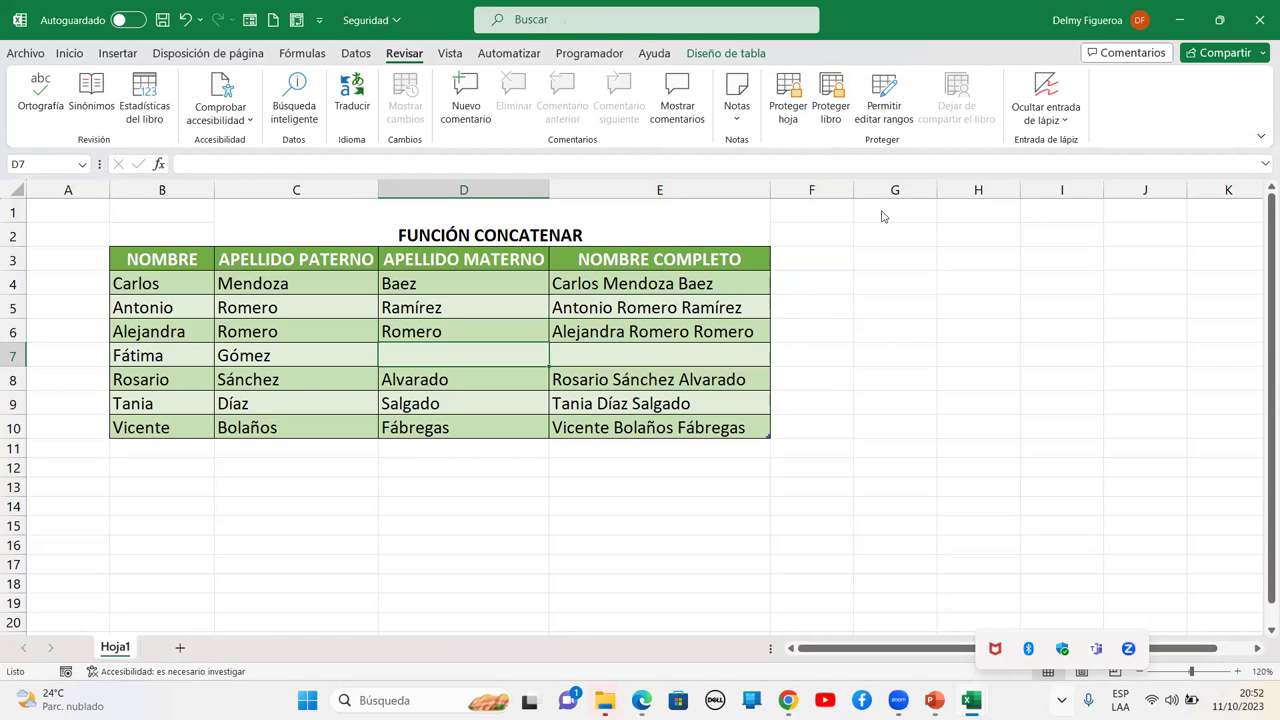
Copy the E6 full-name formula into E7 and inspect E7's protection settings
left_click(600, 334)
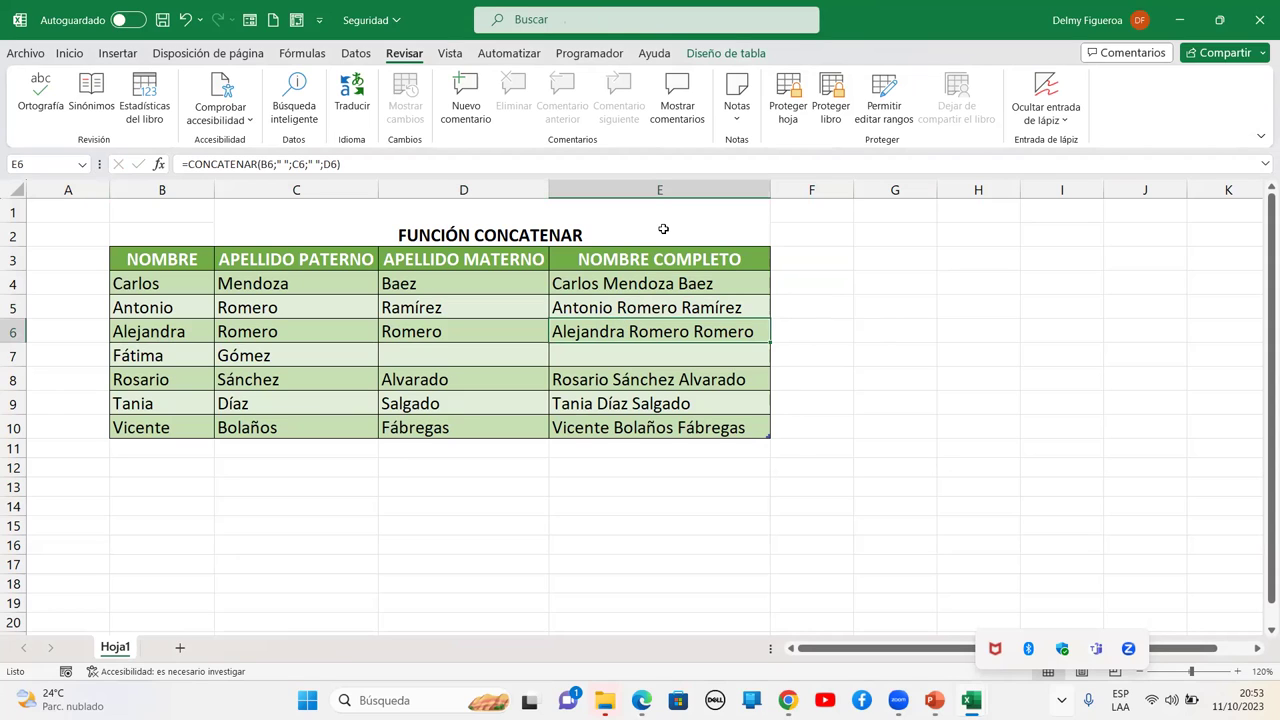
key("ctrl+c")
key("Down")
key("Return")
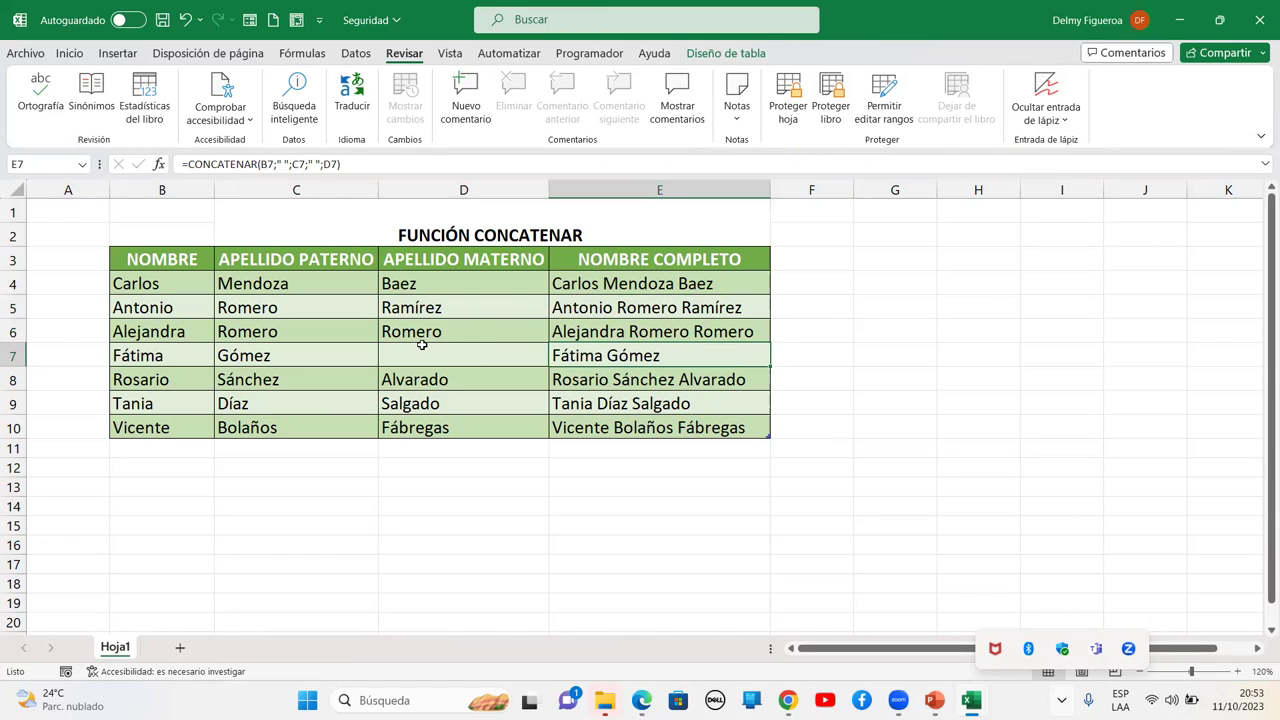
key("ctrl+1")
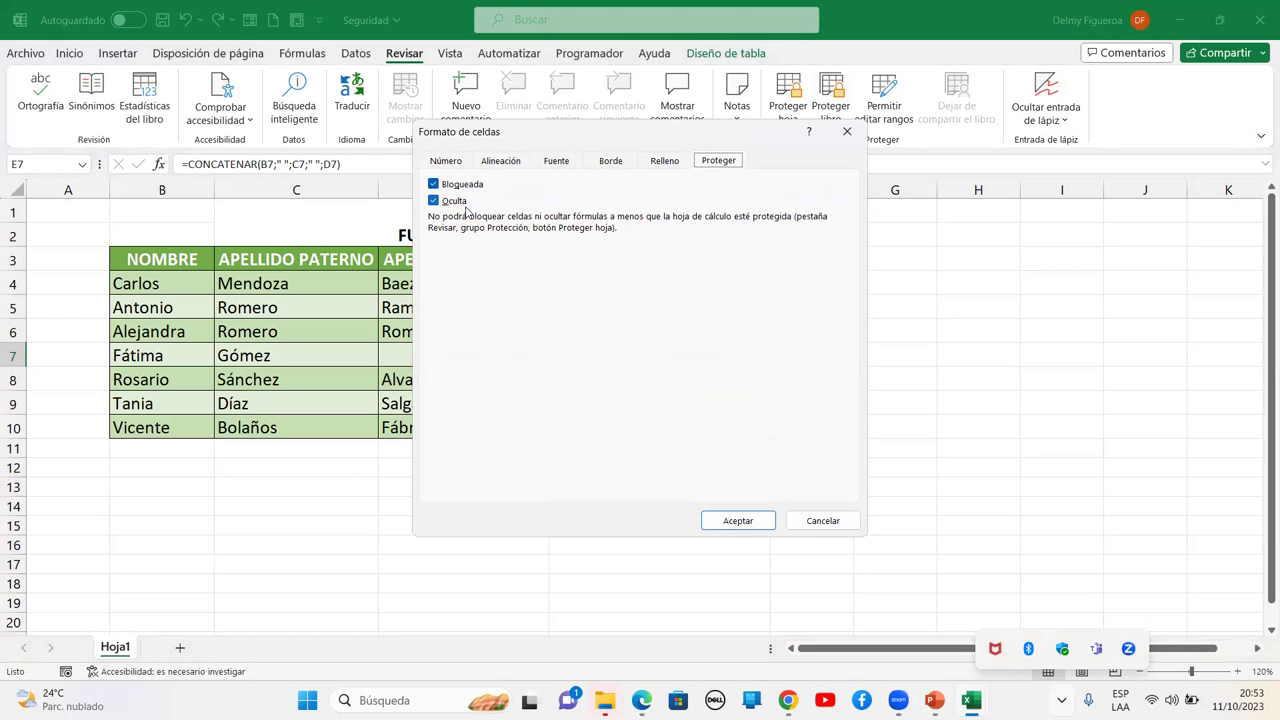
left_click(818, 520)
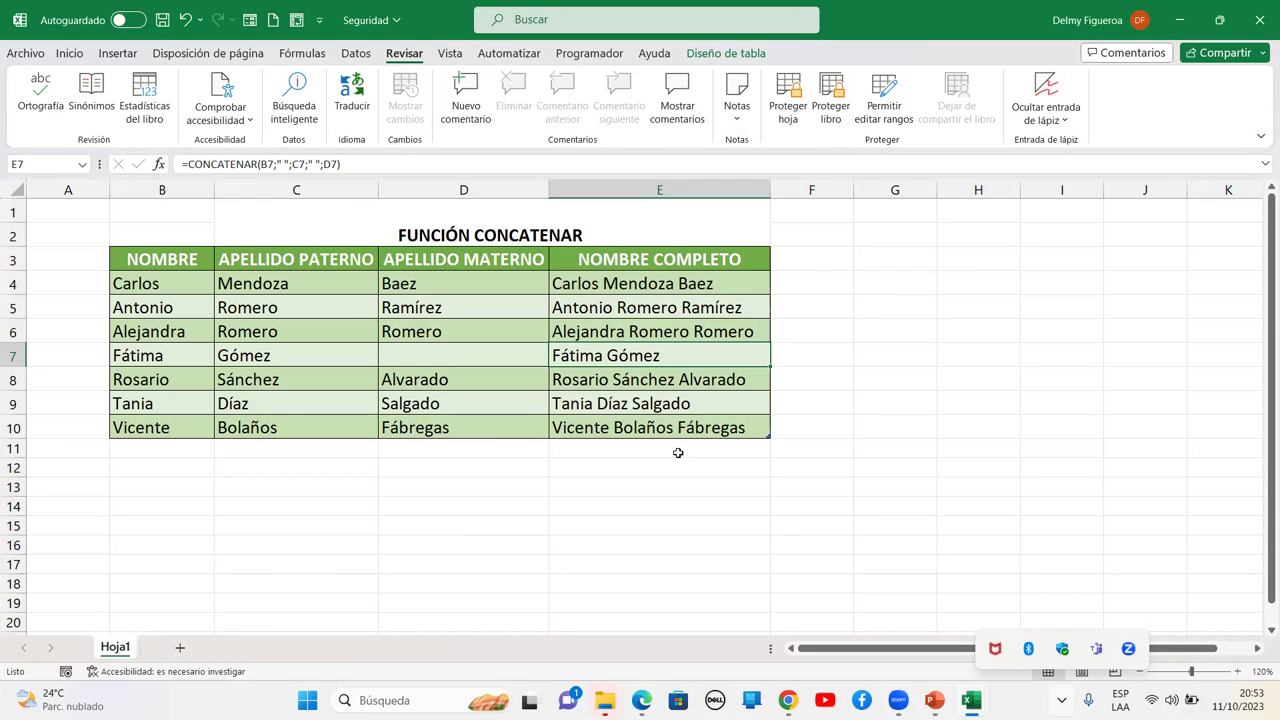
left_click(470, 352)
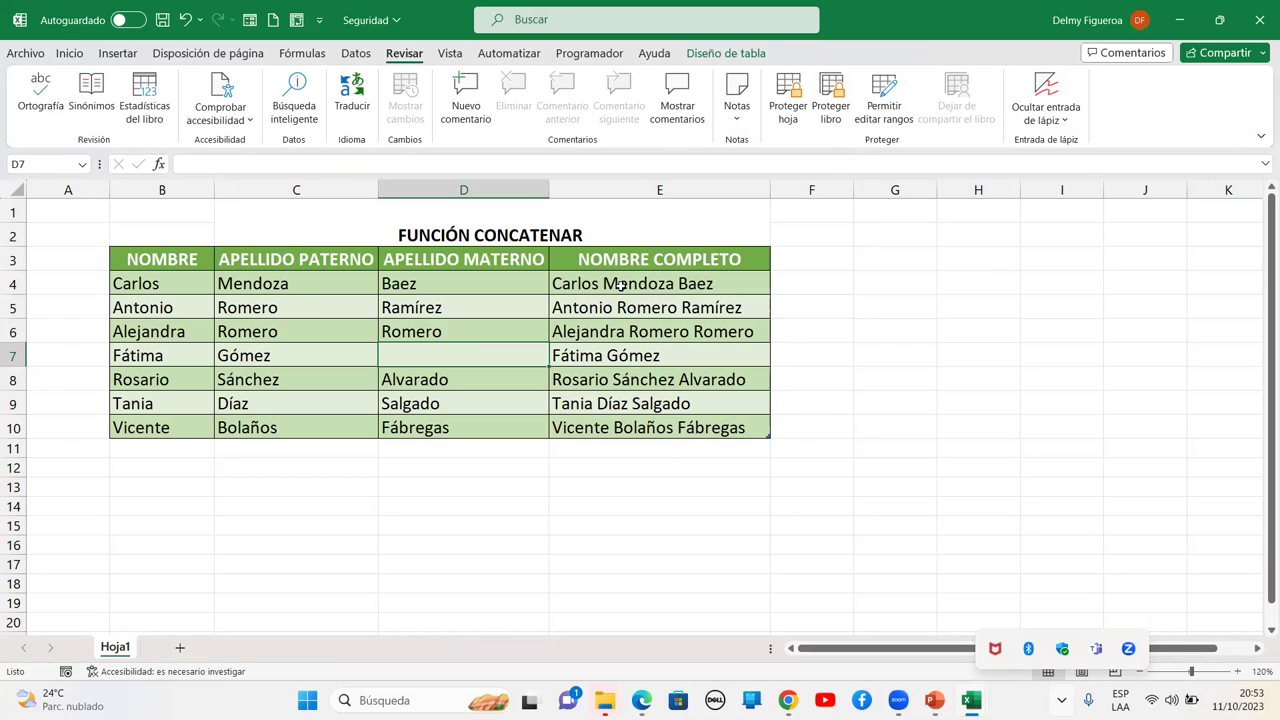
key("ctrl+1")
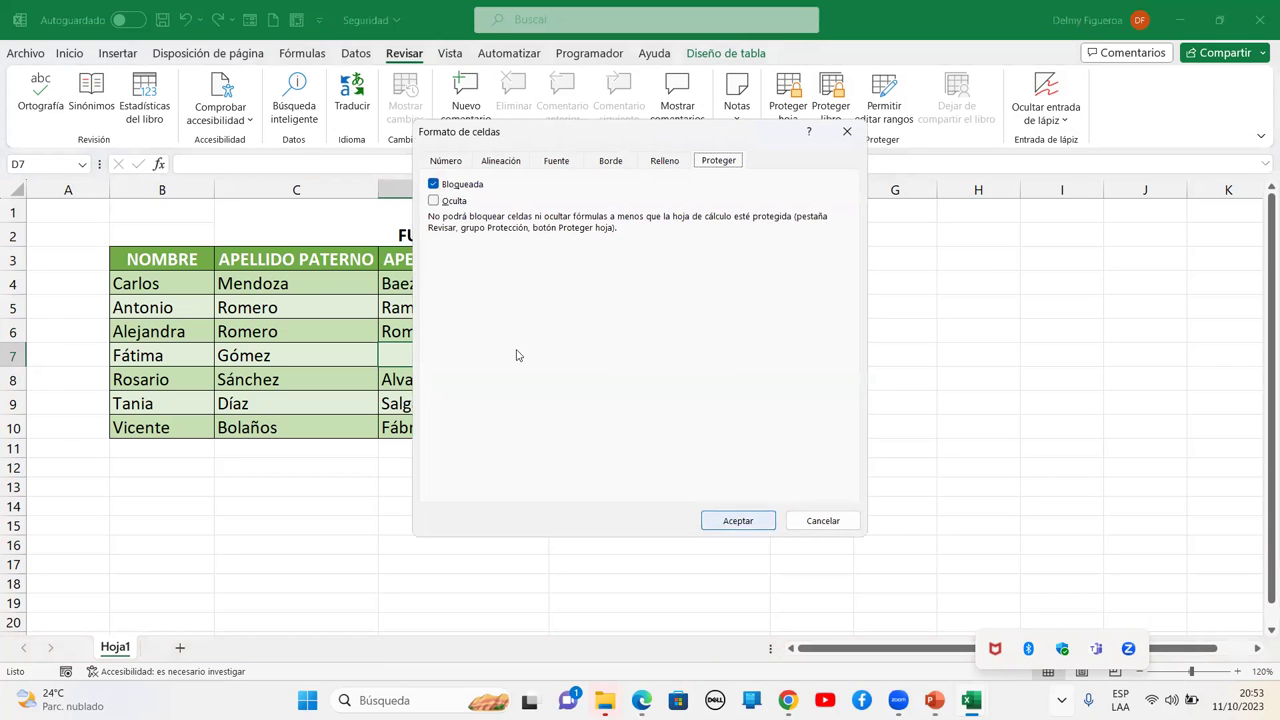
left_click_drag(822, 522, 731, 468)
key("Escape")
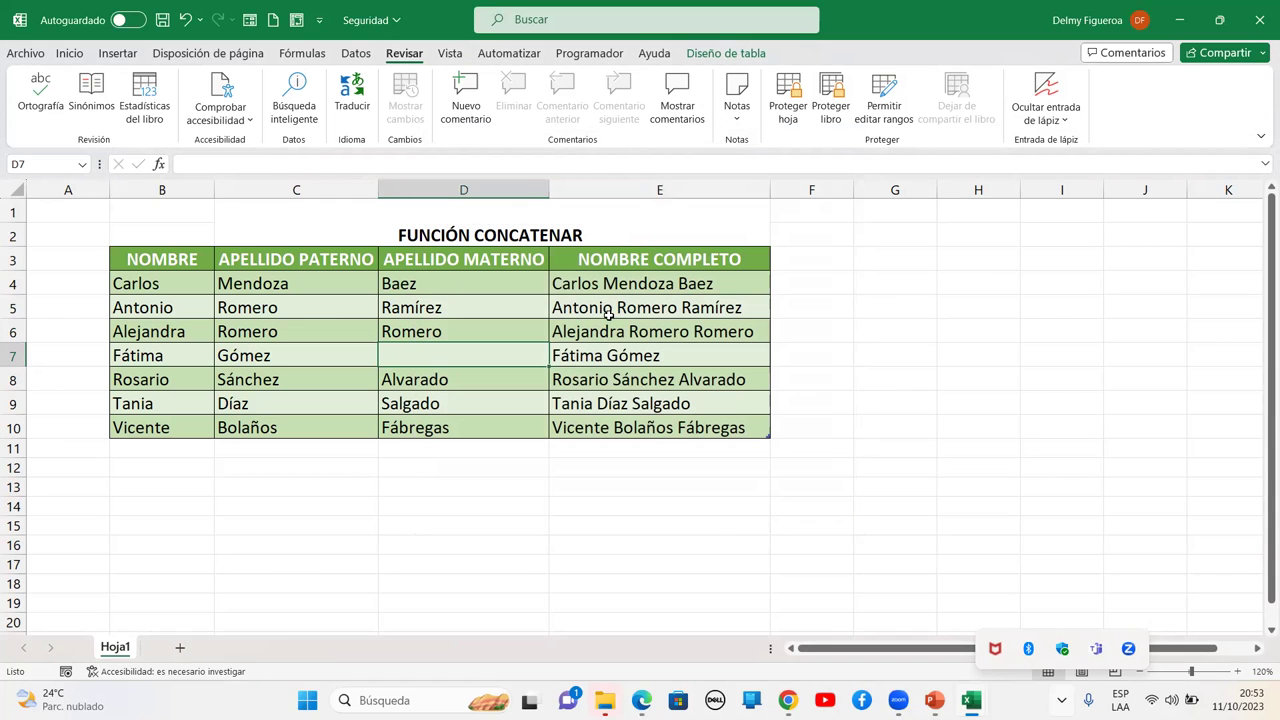
left_click(614, 303)
key("ctrl+1")
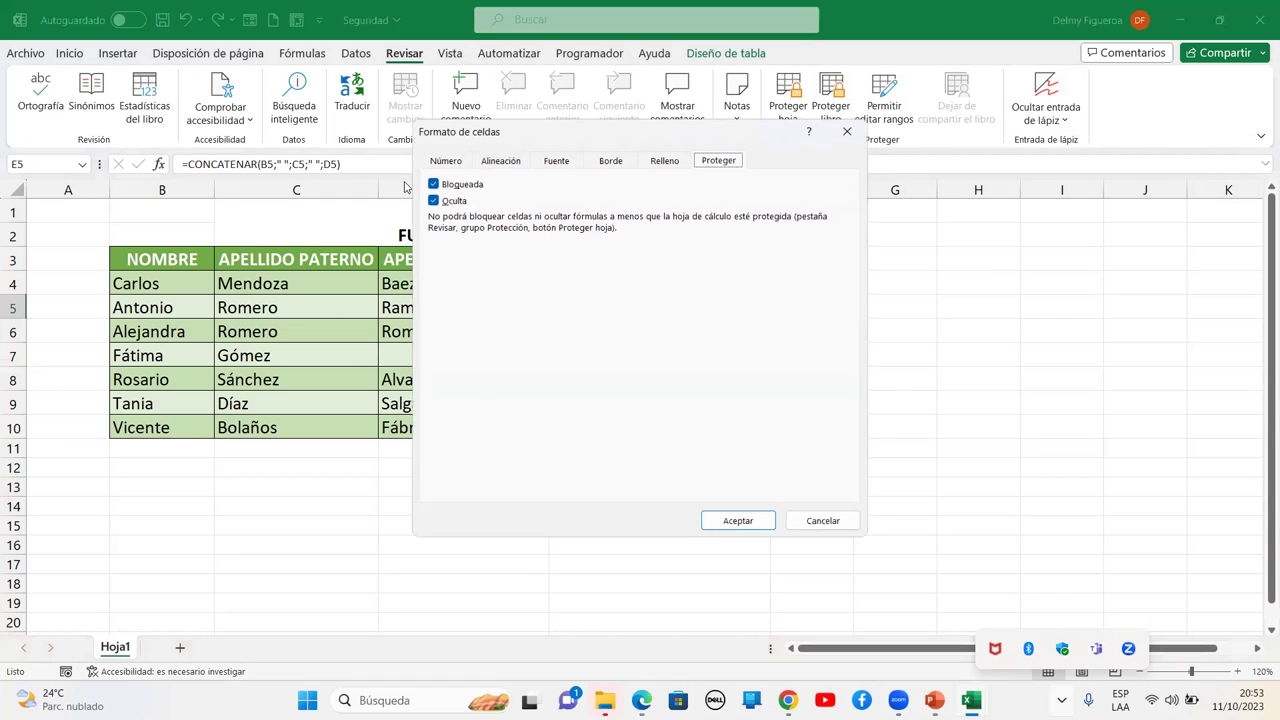
left_click(812, 528)
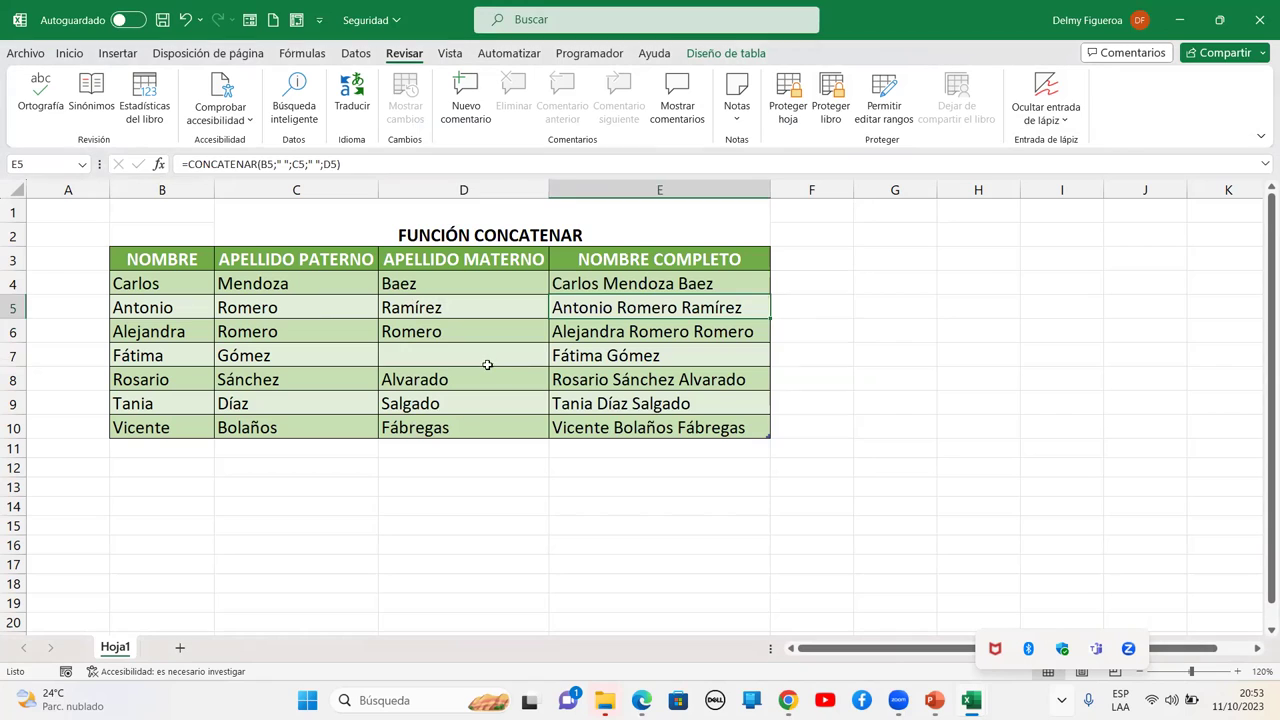
left_click(488, 364)
key("ctrl+1")
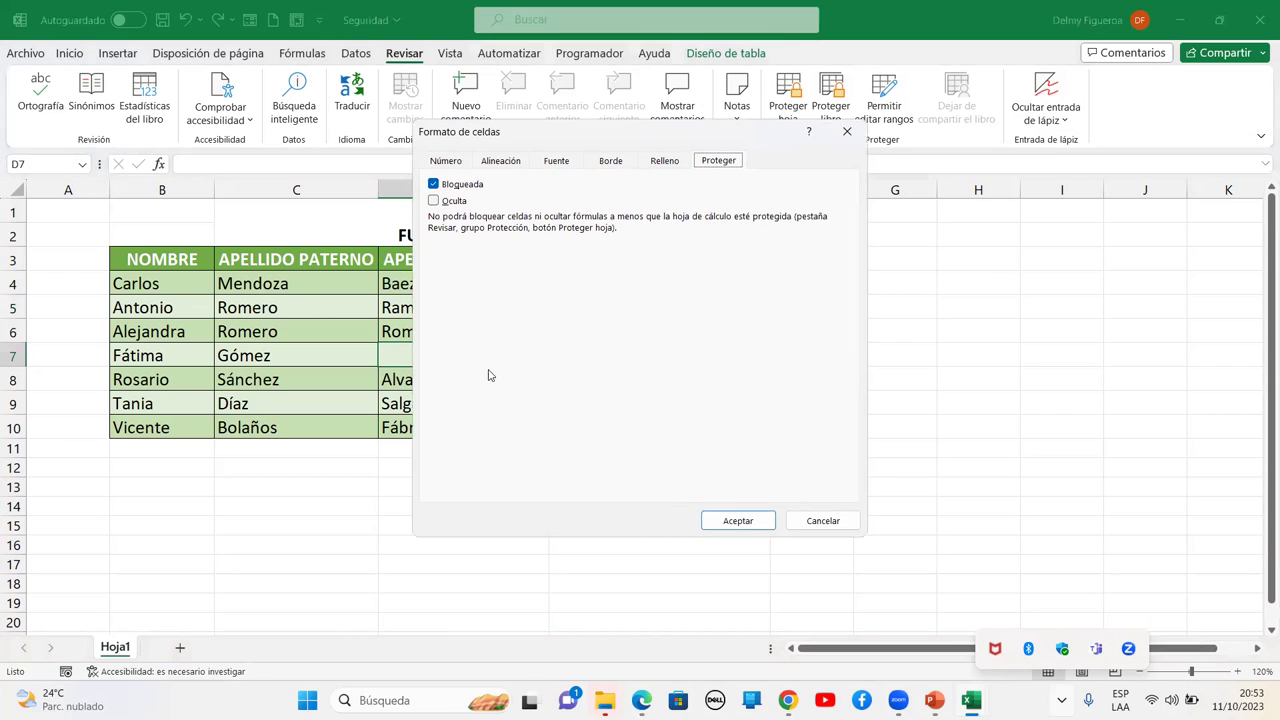
left_click(810, 524)
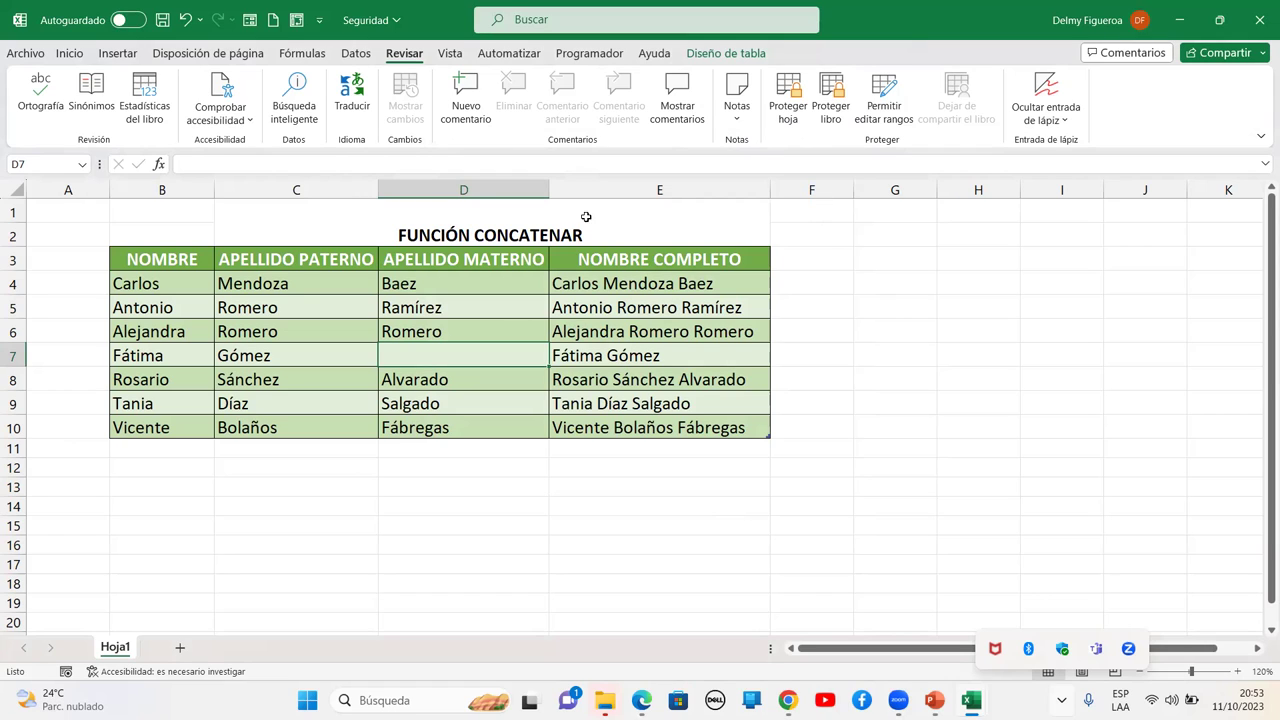
left_click(672, 306)
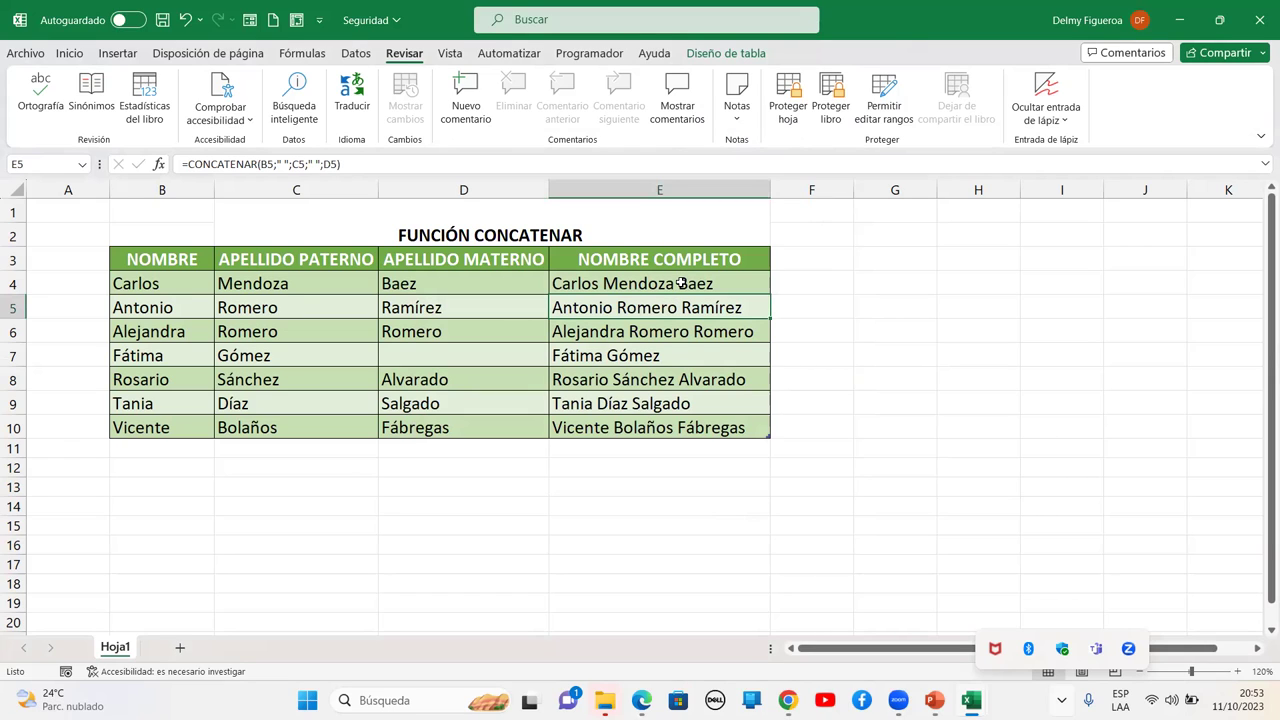
left_click_drag(680, 284, 682, 427)
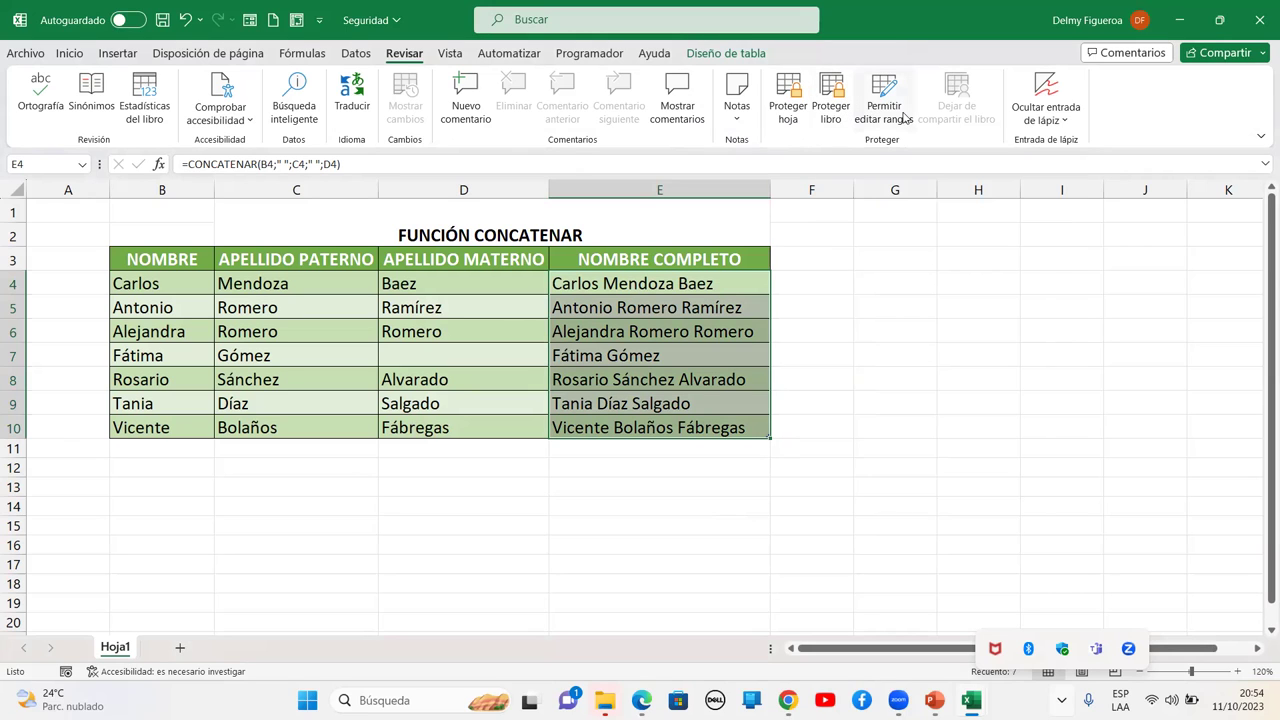
left_click(884, 112)
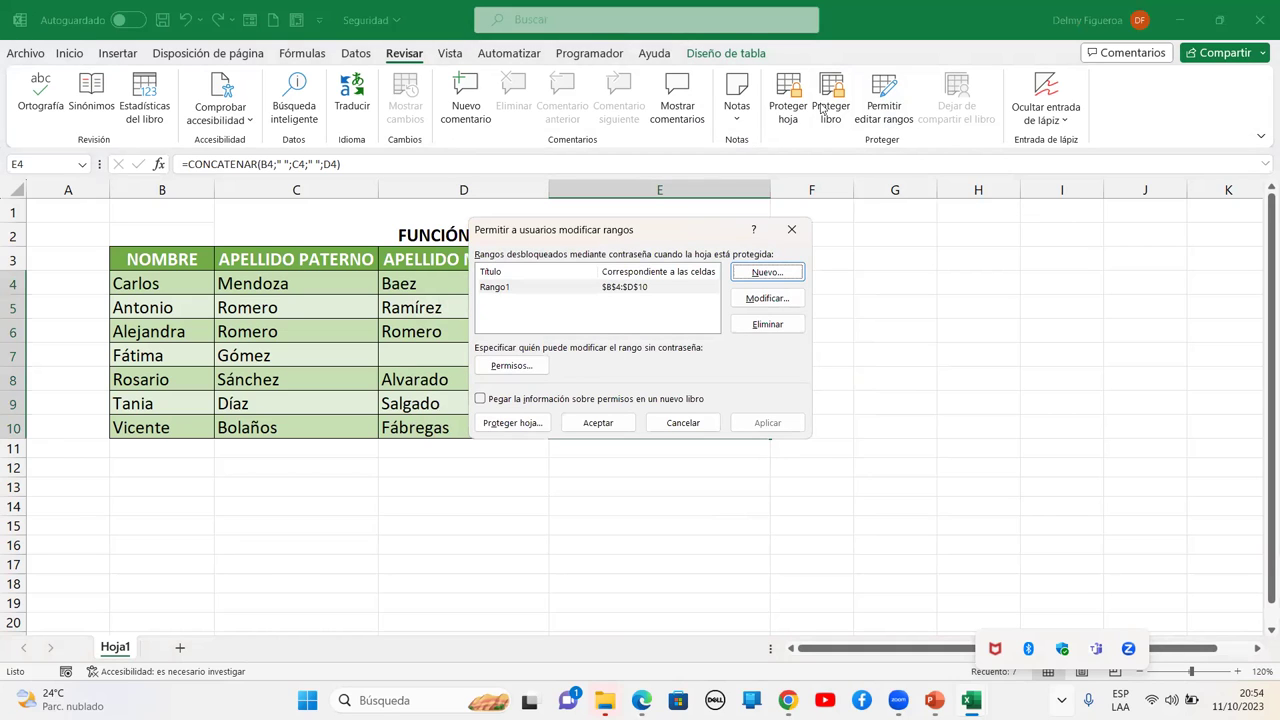
left_click(698, 426)
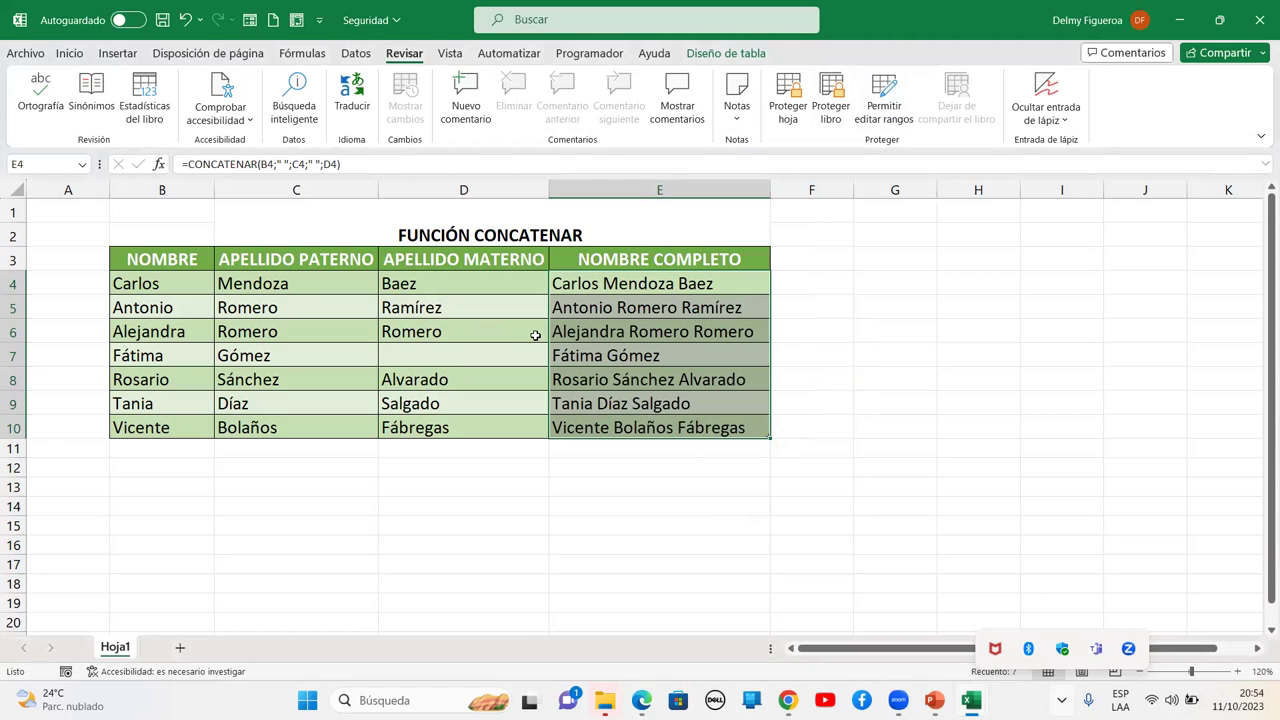
key("ctrl+1")
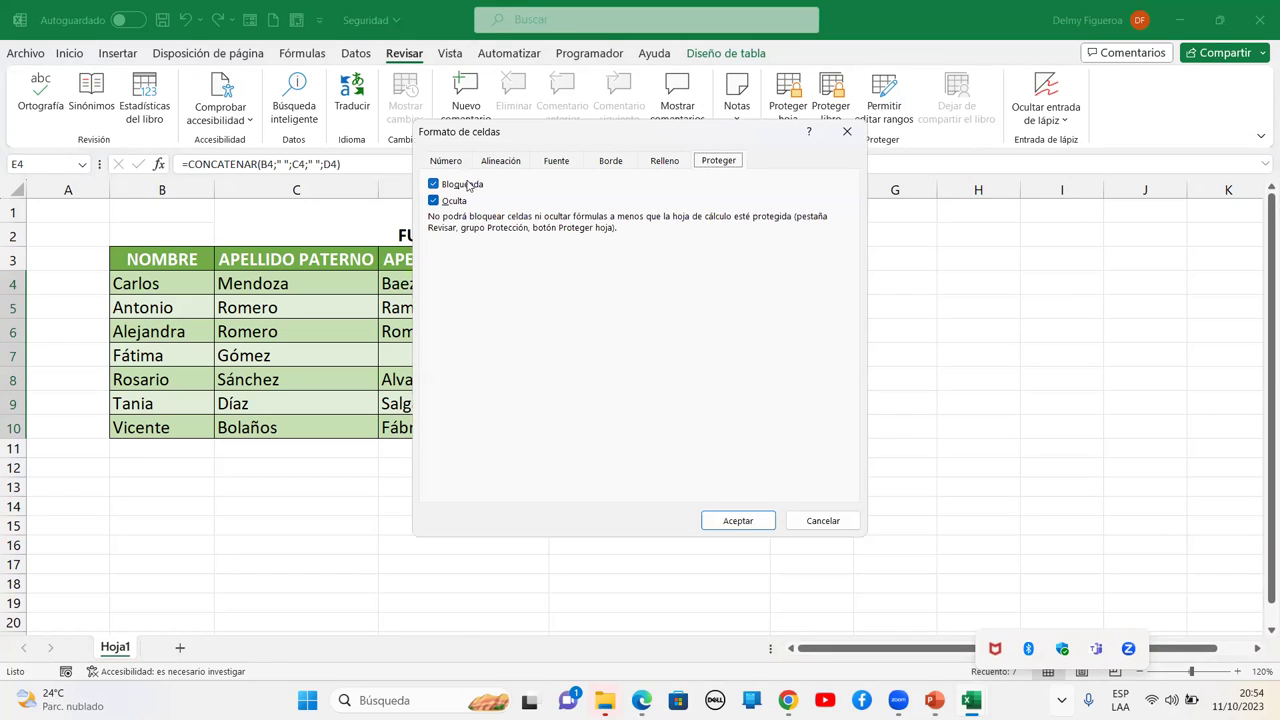
Unlock the name cells B4:D10 by clearing Bloqueada in Formato de celdas
left_click(818, 521)
left_click_drag(167, 279, 486, 426)
key("ctrl+1")
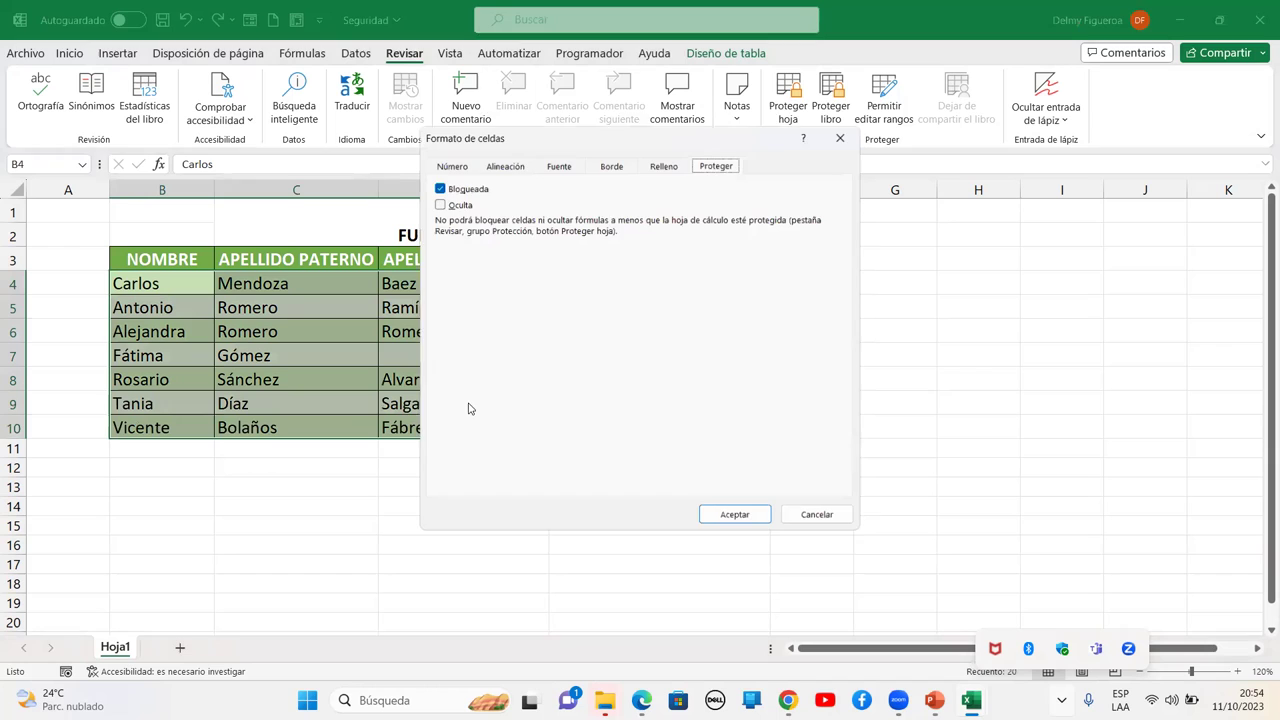
left_click(436, 186)
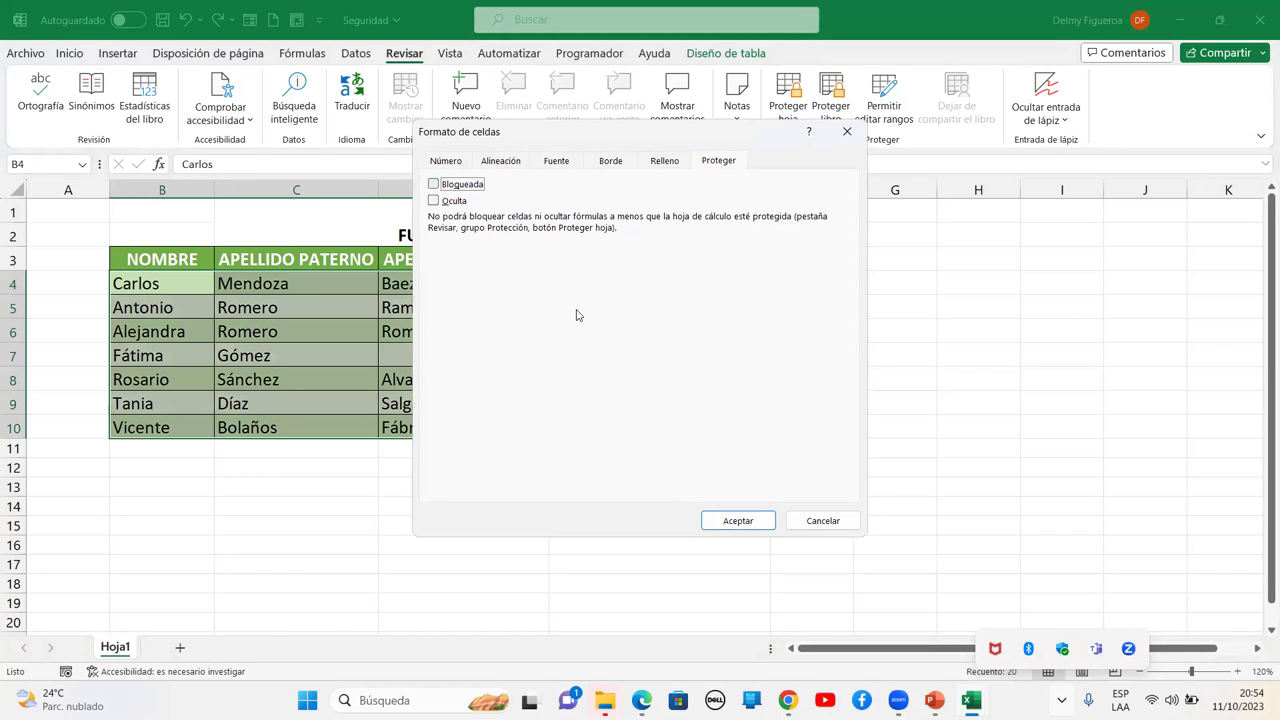
left_click(740, 522)
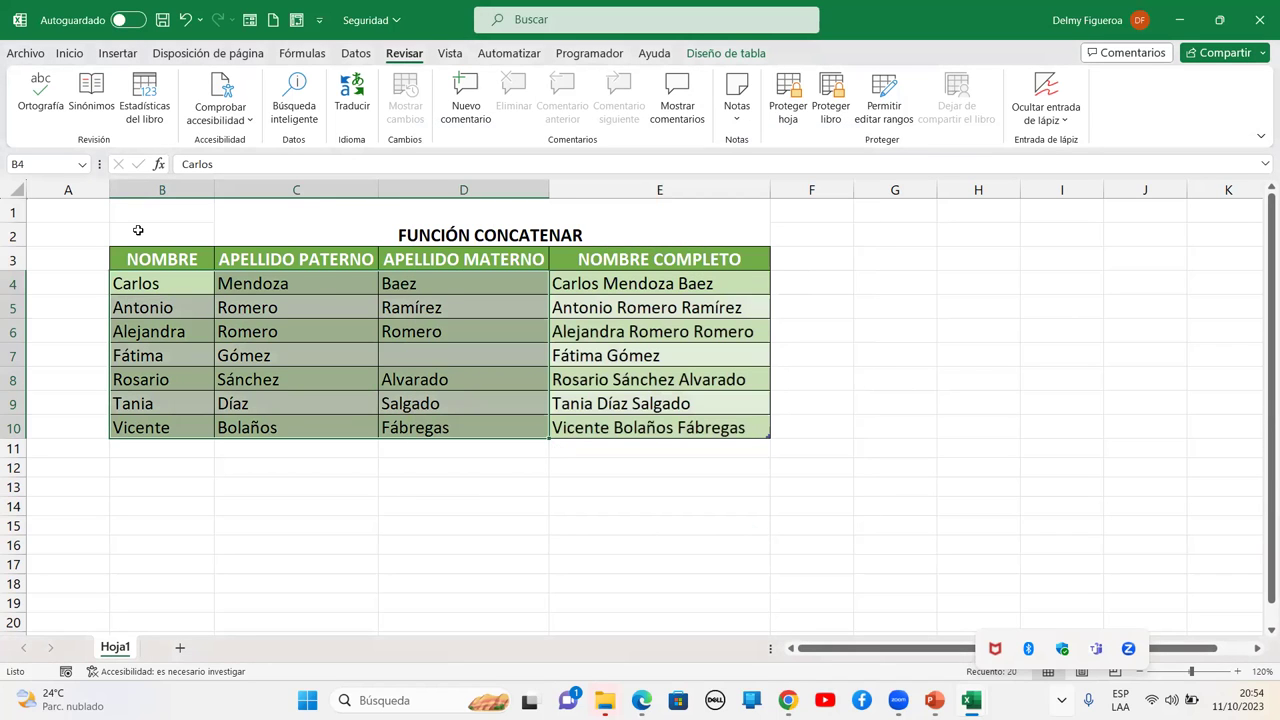
Protect Hoja1 again with the current permissions
left_click_drag(57, 206, 699, 418)
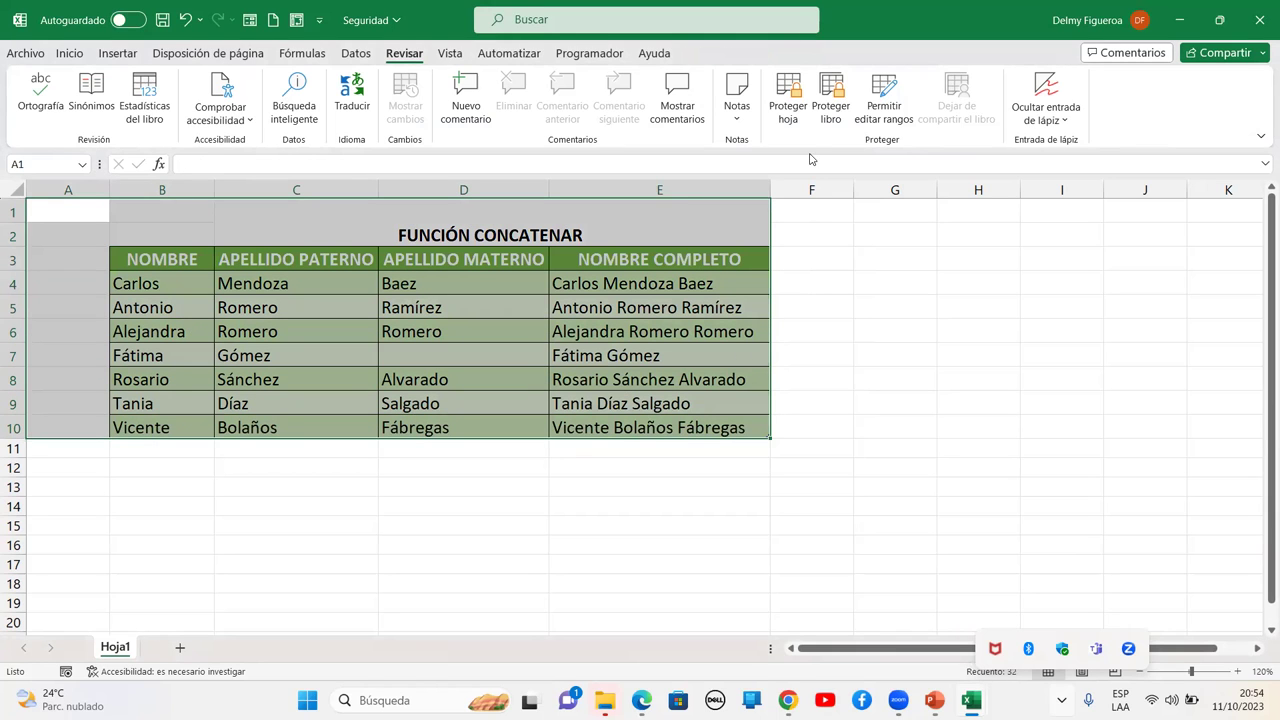
left_click(789, 112)
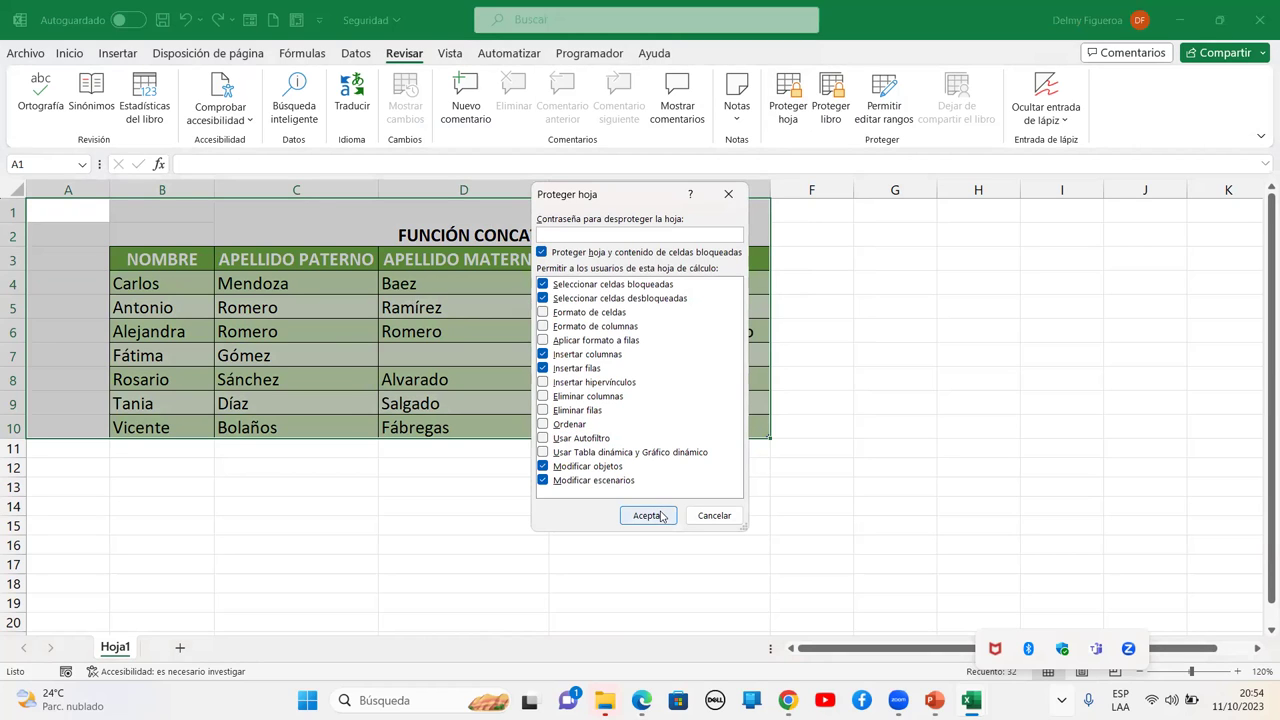
left_click(660, 516)
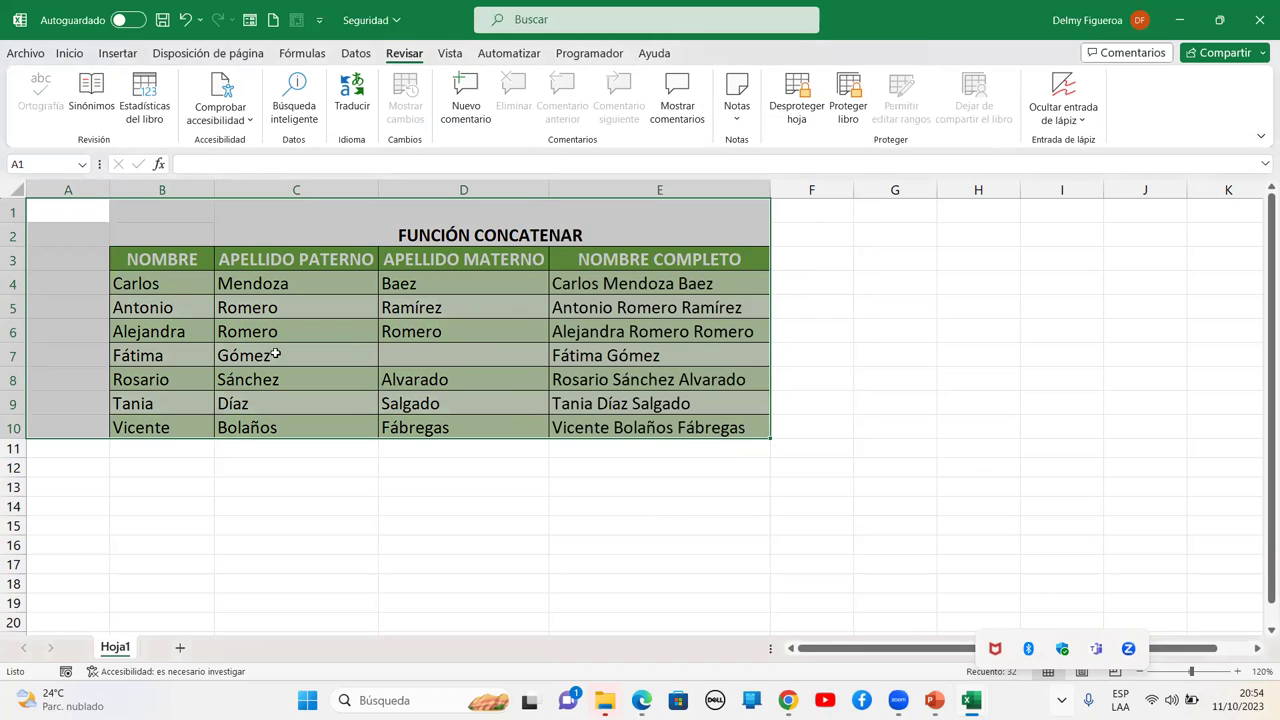
left_click(412, 357)
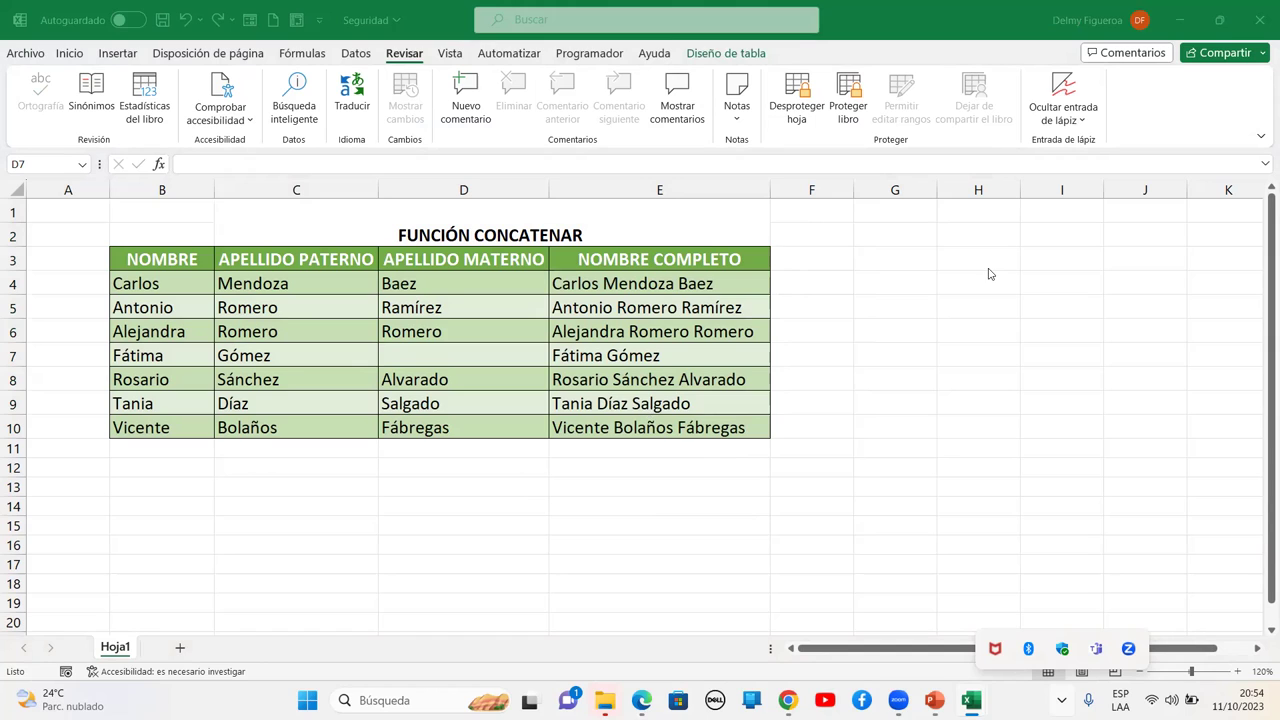
Enter the maternal surname in D7 to complete the E7 full name
left_click(478, 352)
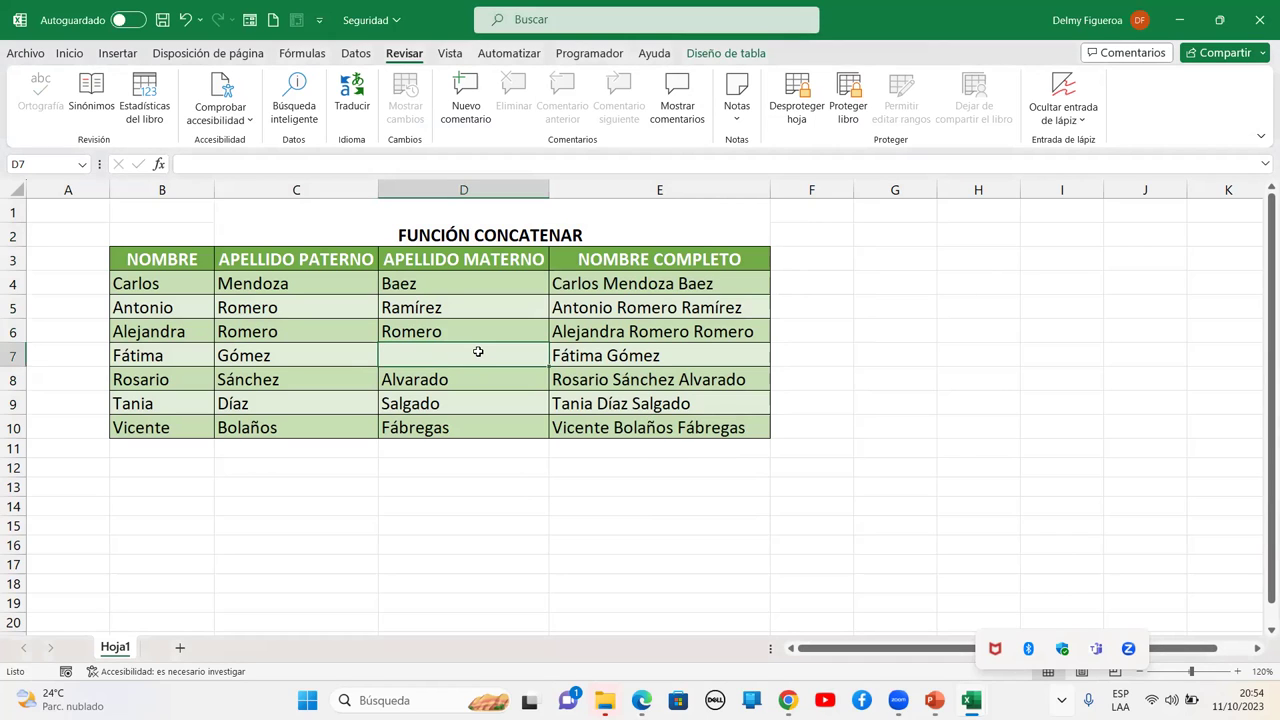
type("Torres")
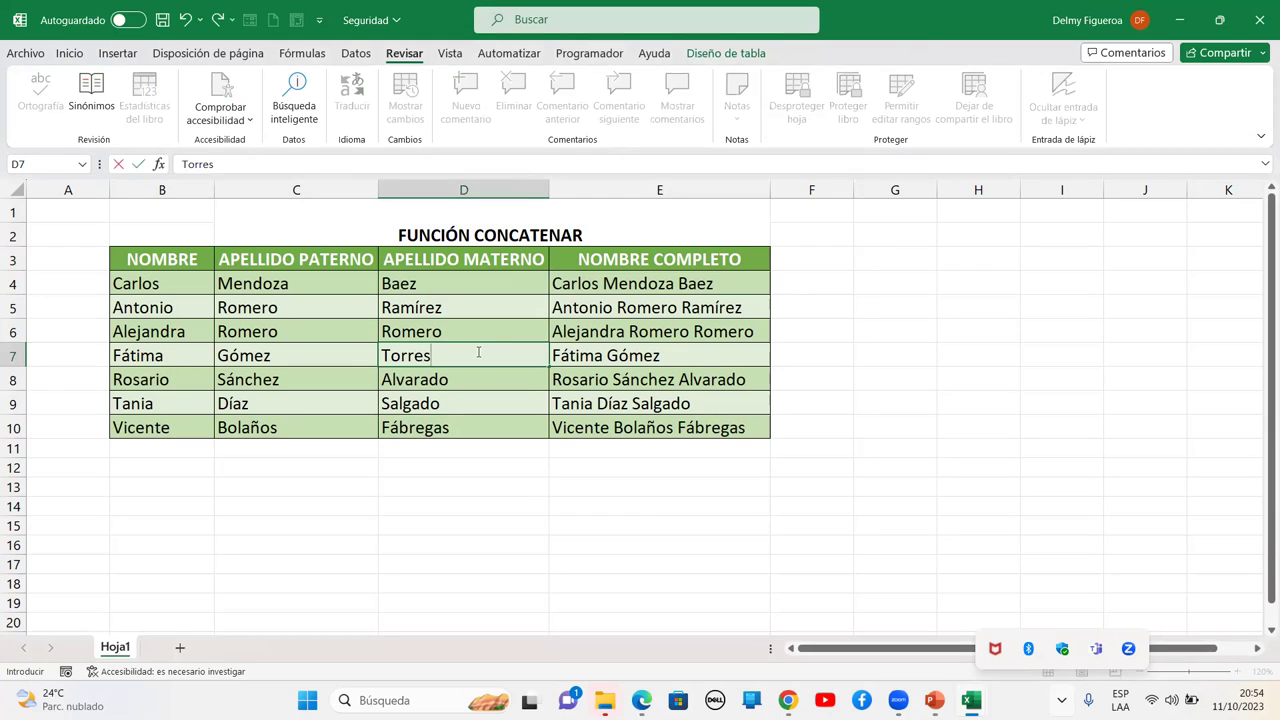
key("Tab")
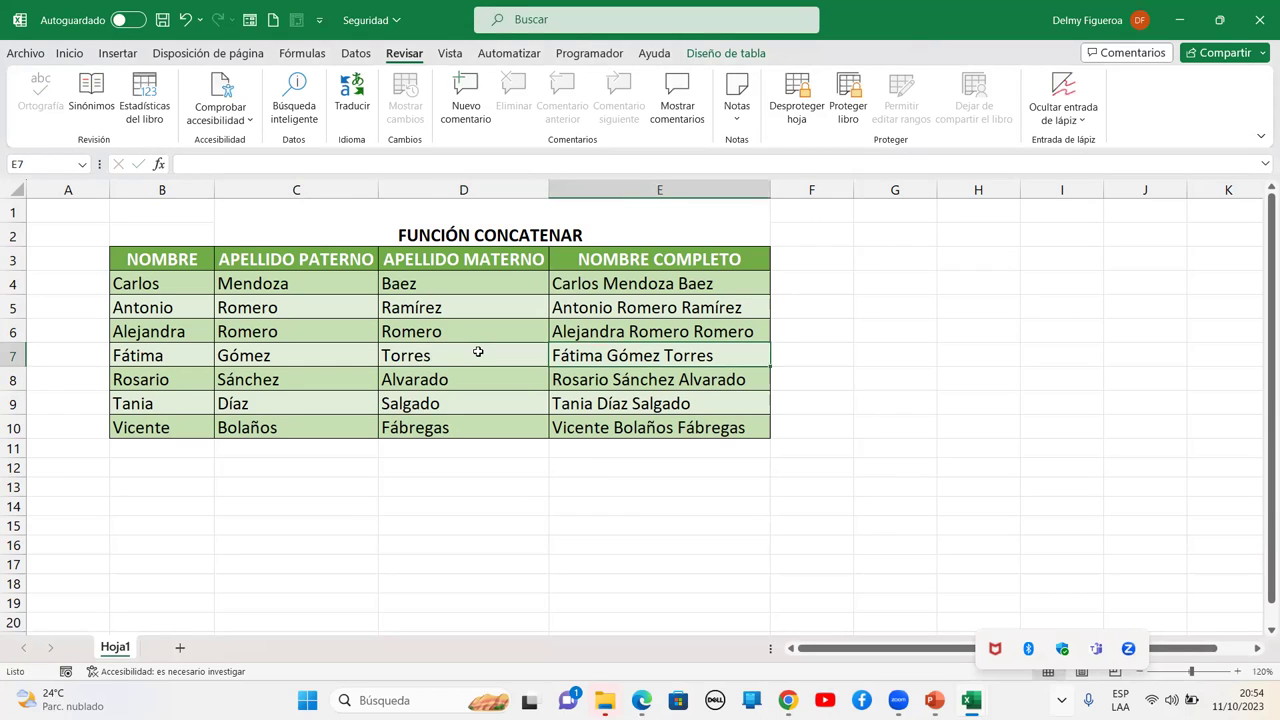
Confirm E7's formula refuses edits, then select the formulas E4:E10
double_click(478, 352)
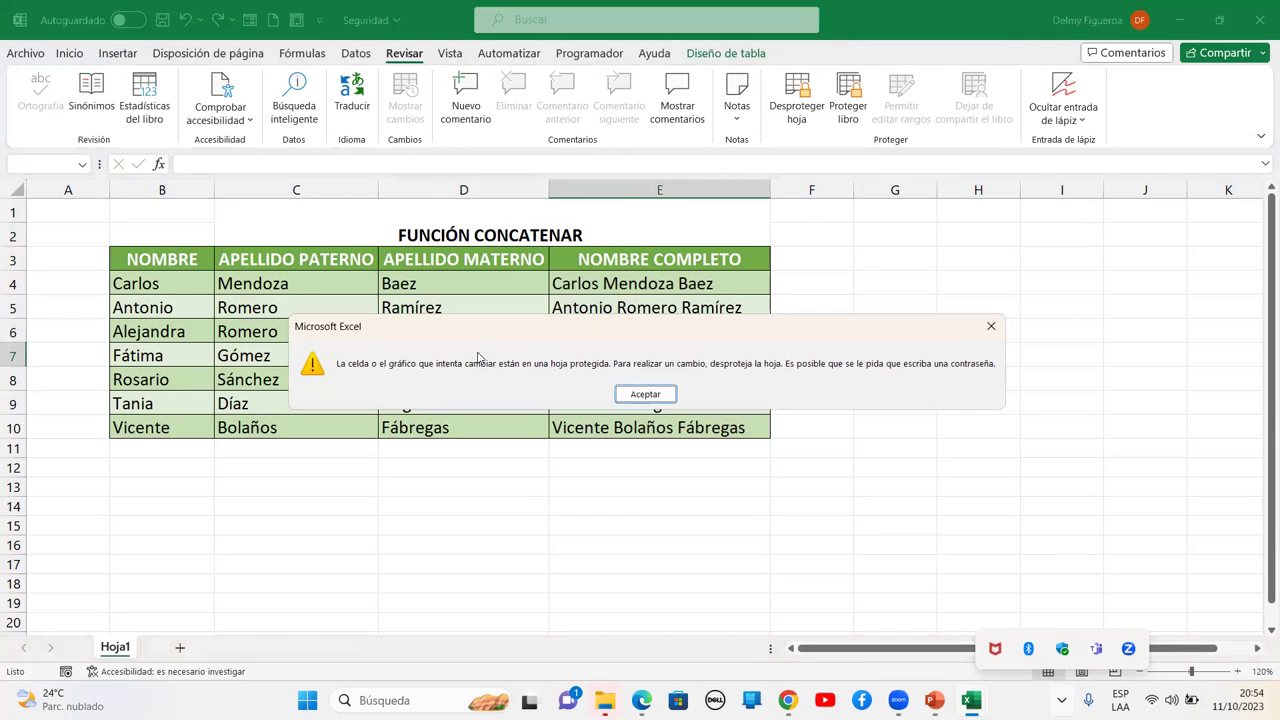
key("Return")
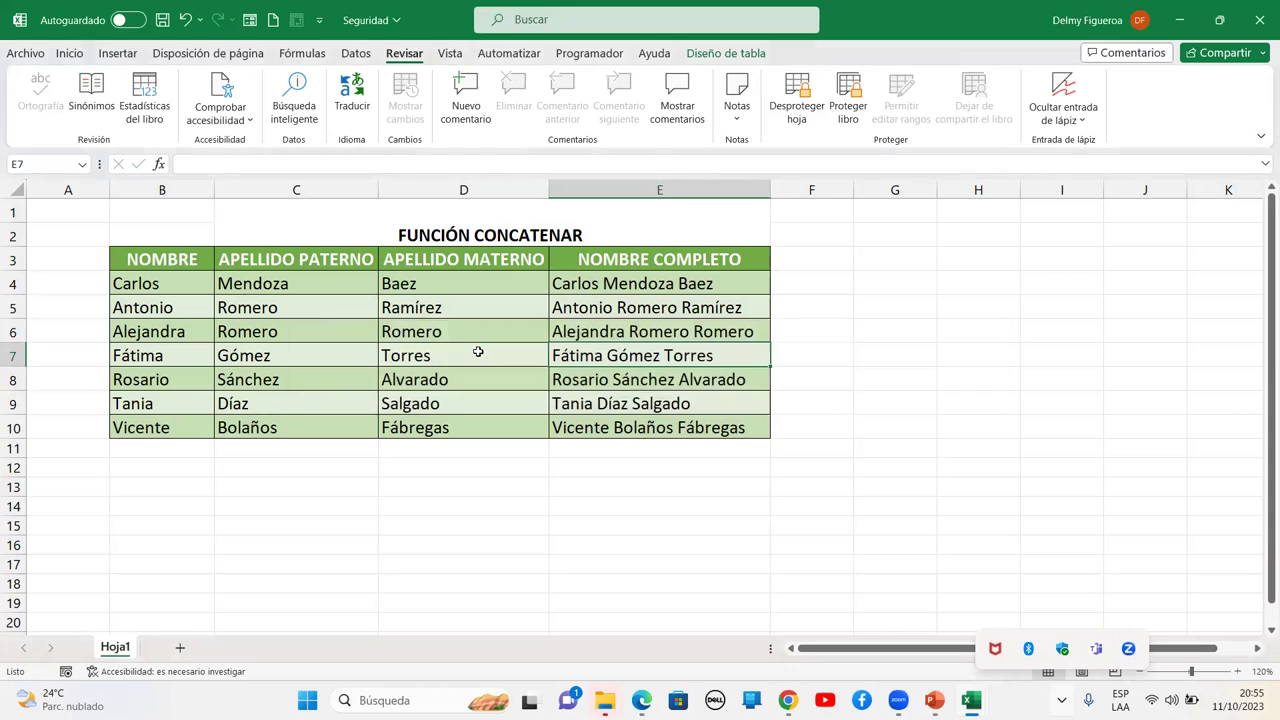
key("Right")
key("Left")
key("Left")
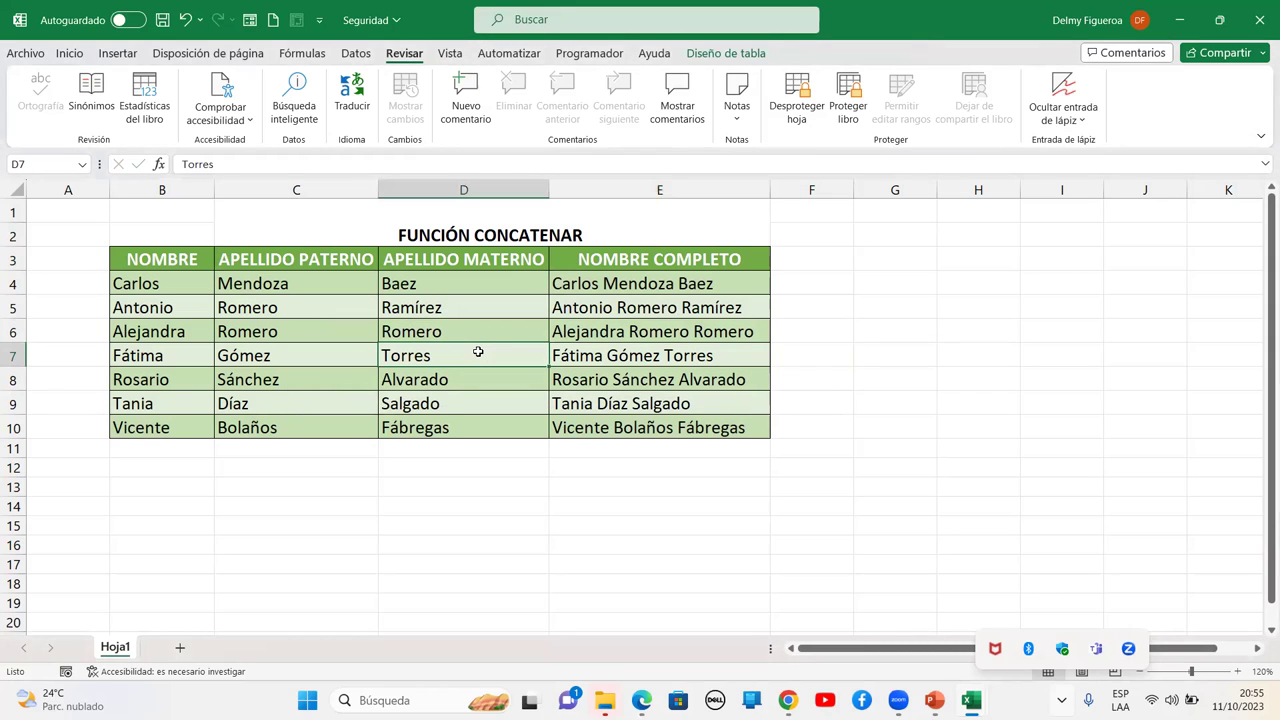
left_click_drag(658, 280, 655, 425)
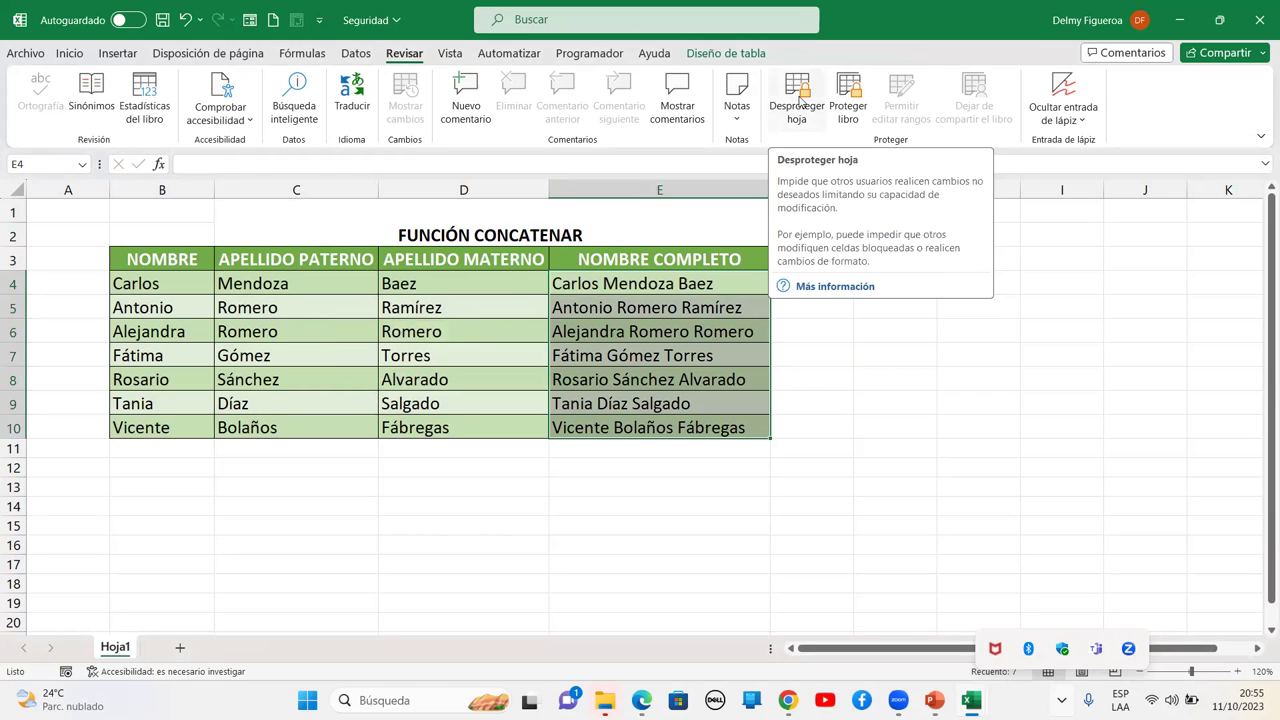
Unprotect the sheet and review the protection settings of E4:E10 and B4:D10
left_click(800, 97)
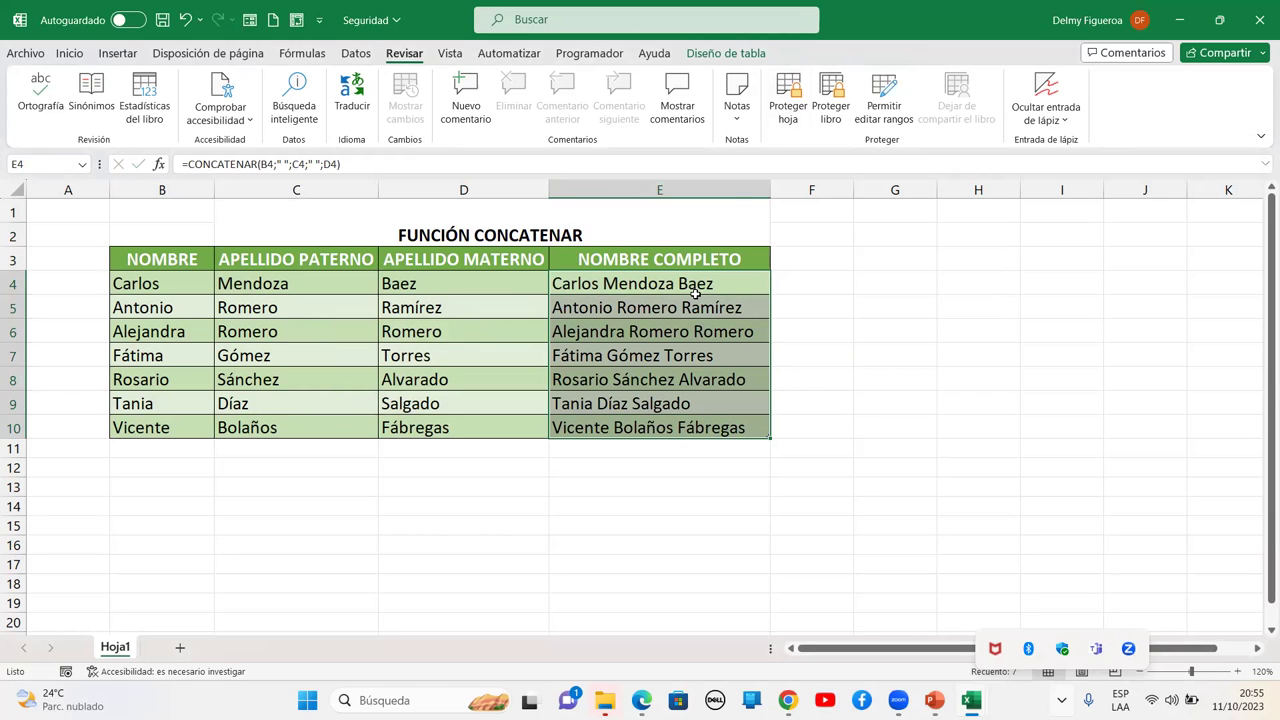
key("ctrl+1")
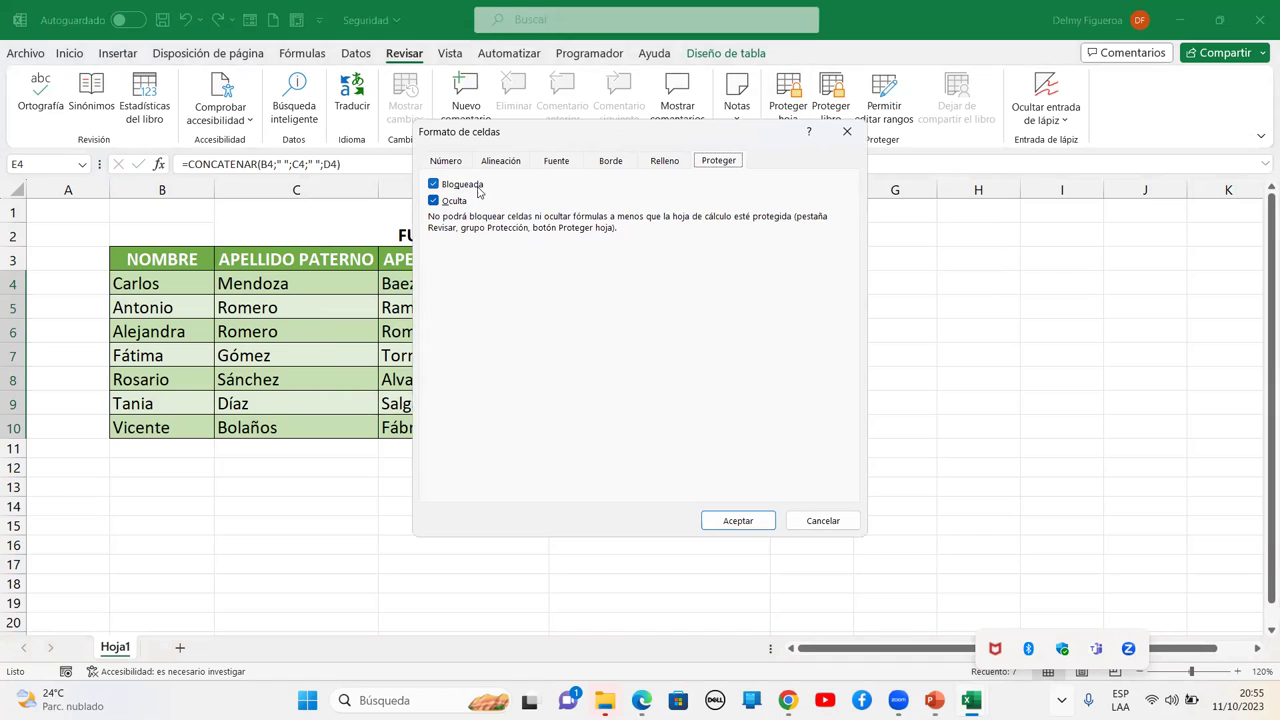
left_click(822, 520)
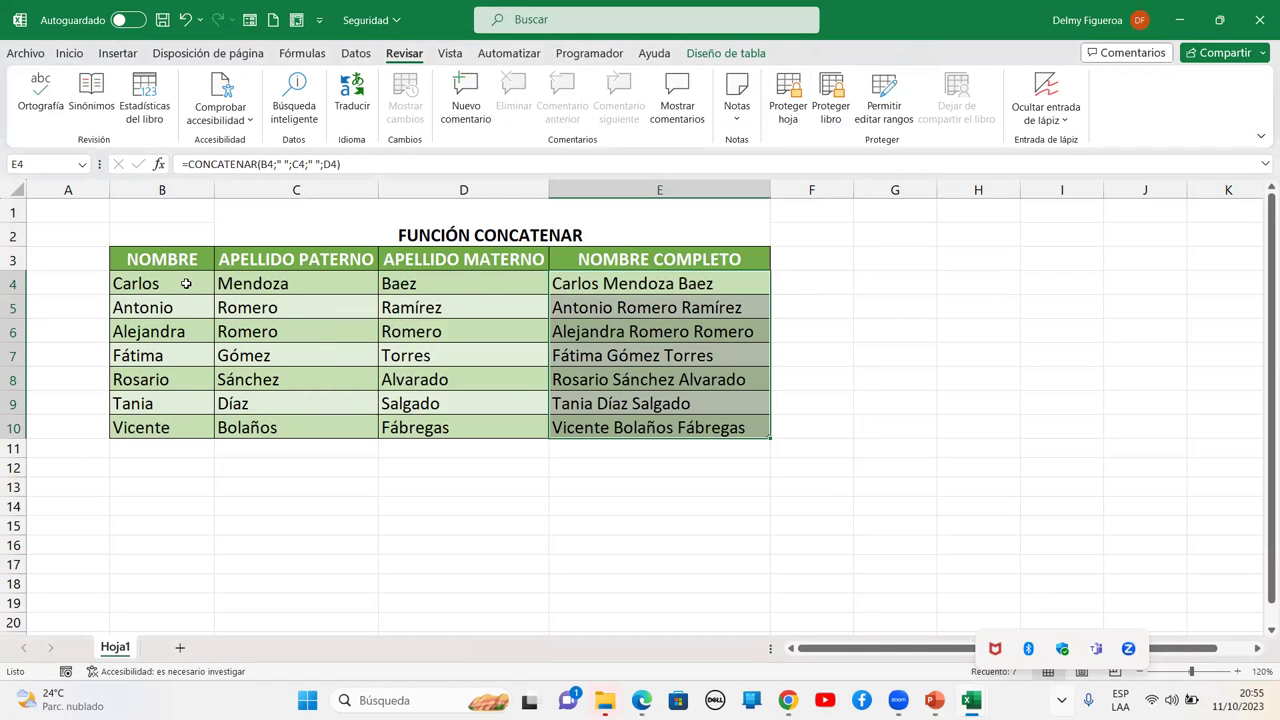
left_click_drag(186, 284, 472, 429)
key("ctrl+1")
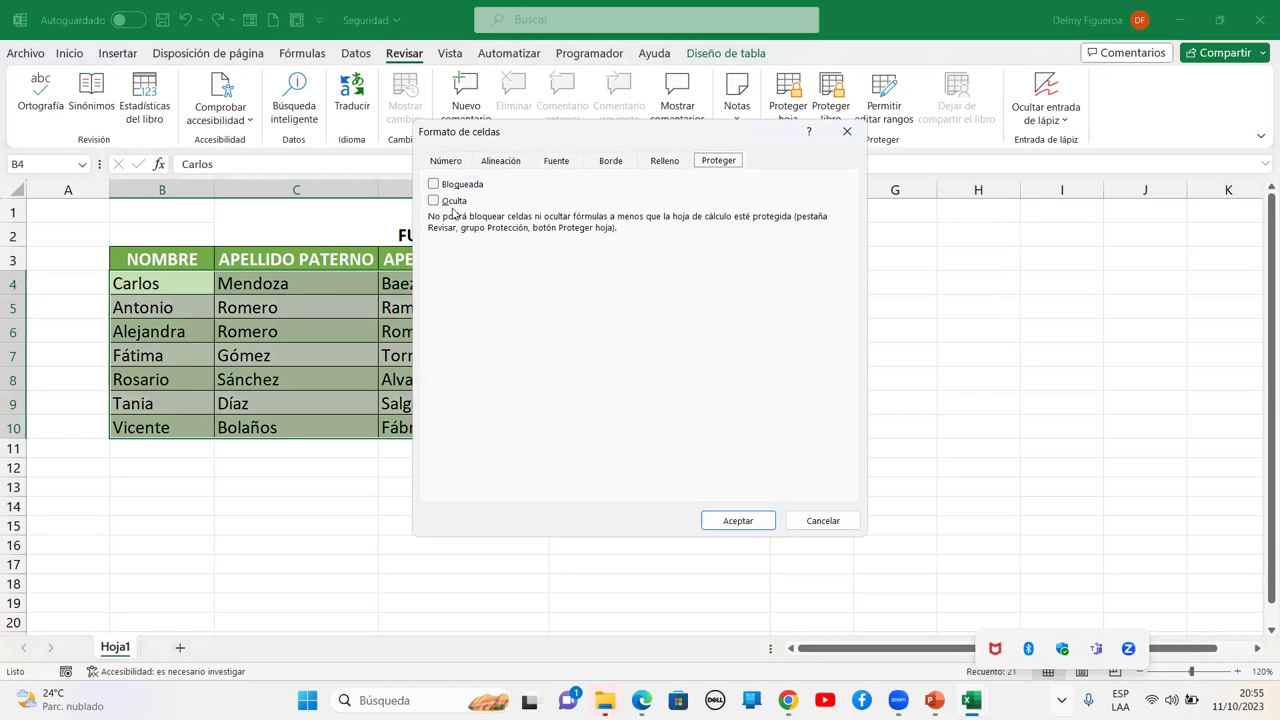
left_click(823, 520)
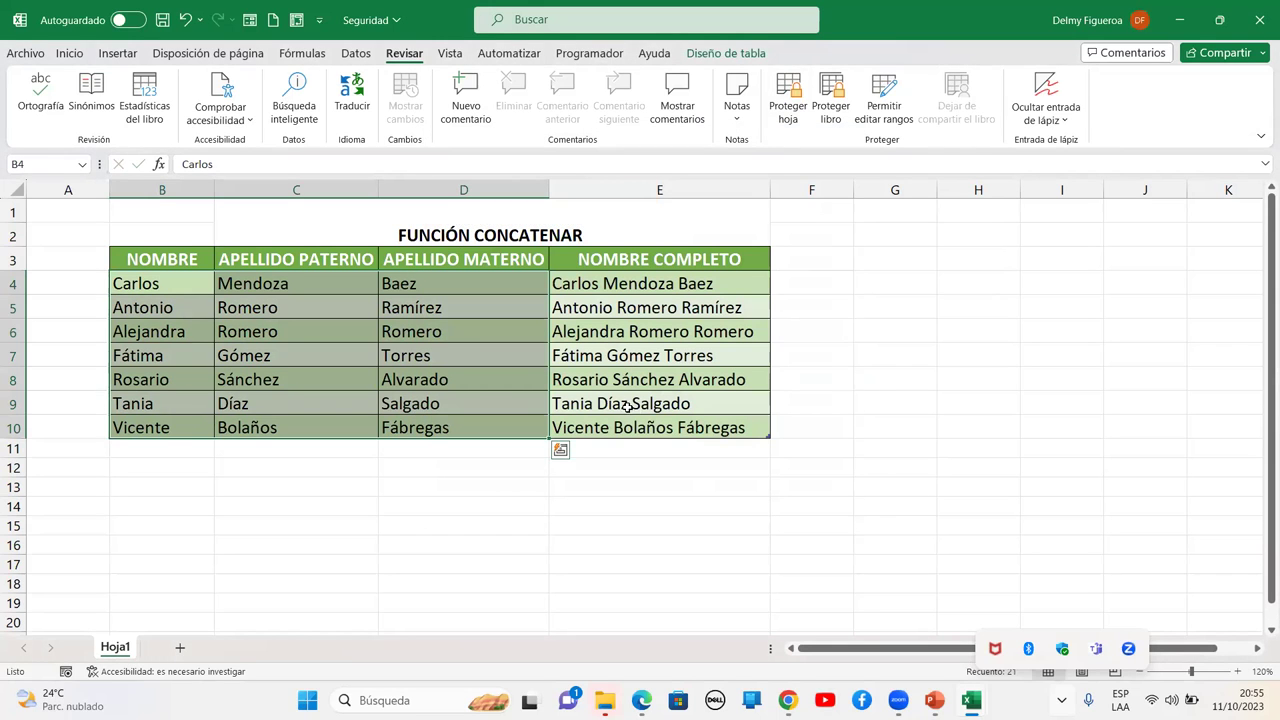
Clear the table selection and go to the workbook's File information page
left_click(274, 500)
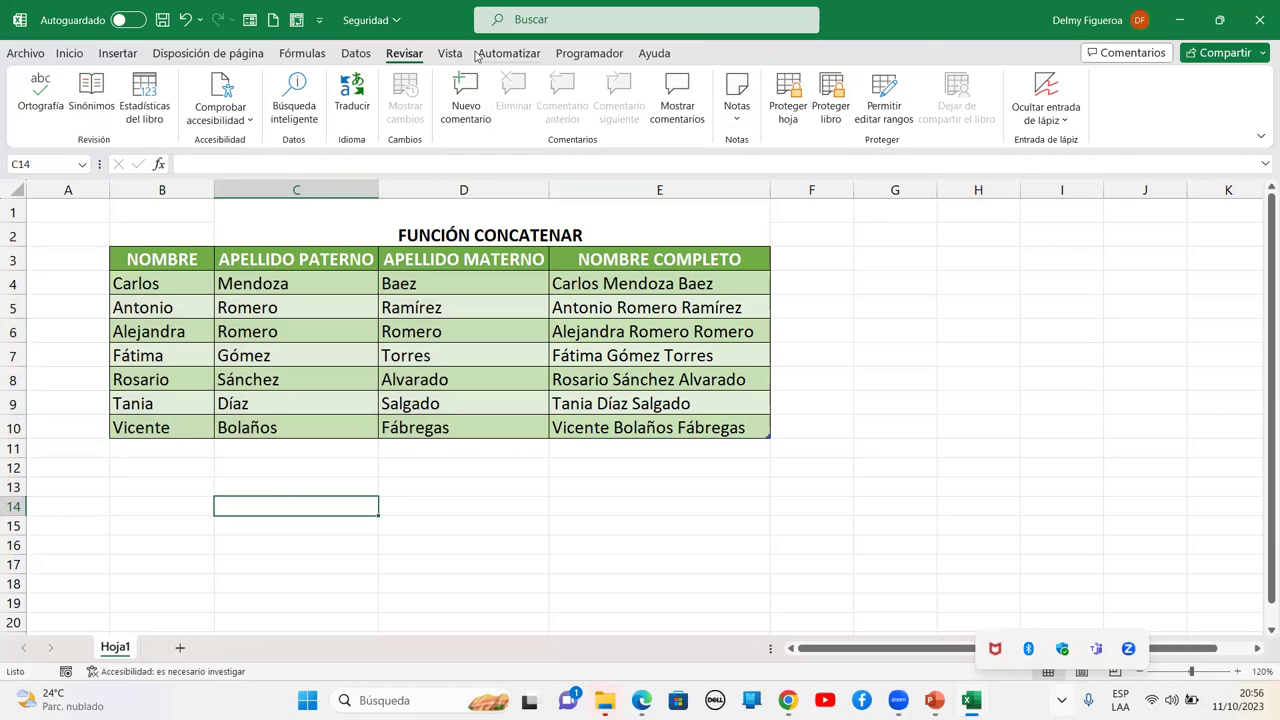
left_click(160, 229)
left_click(112, 212)
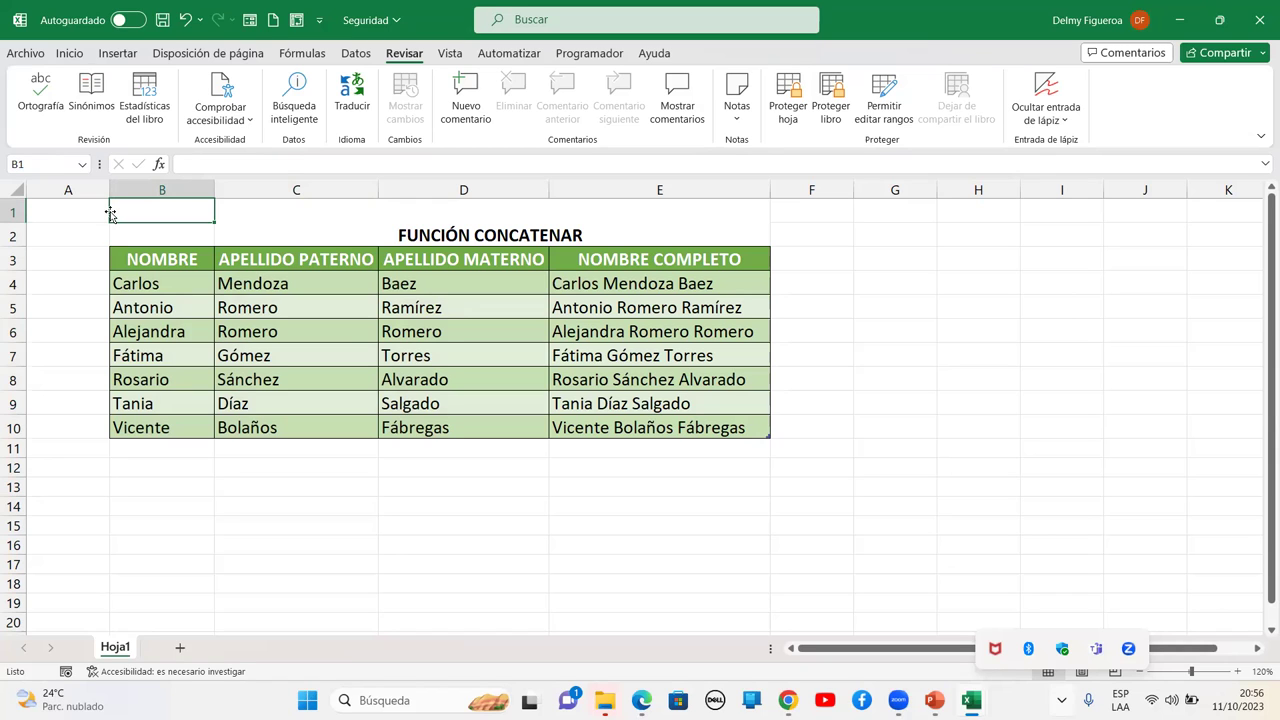
left_click(12, 54)
left_click(67, 254)
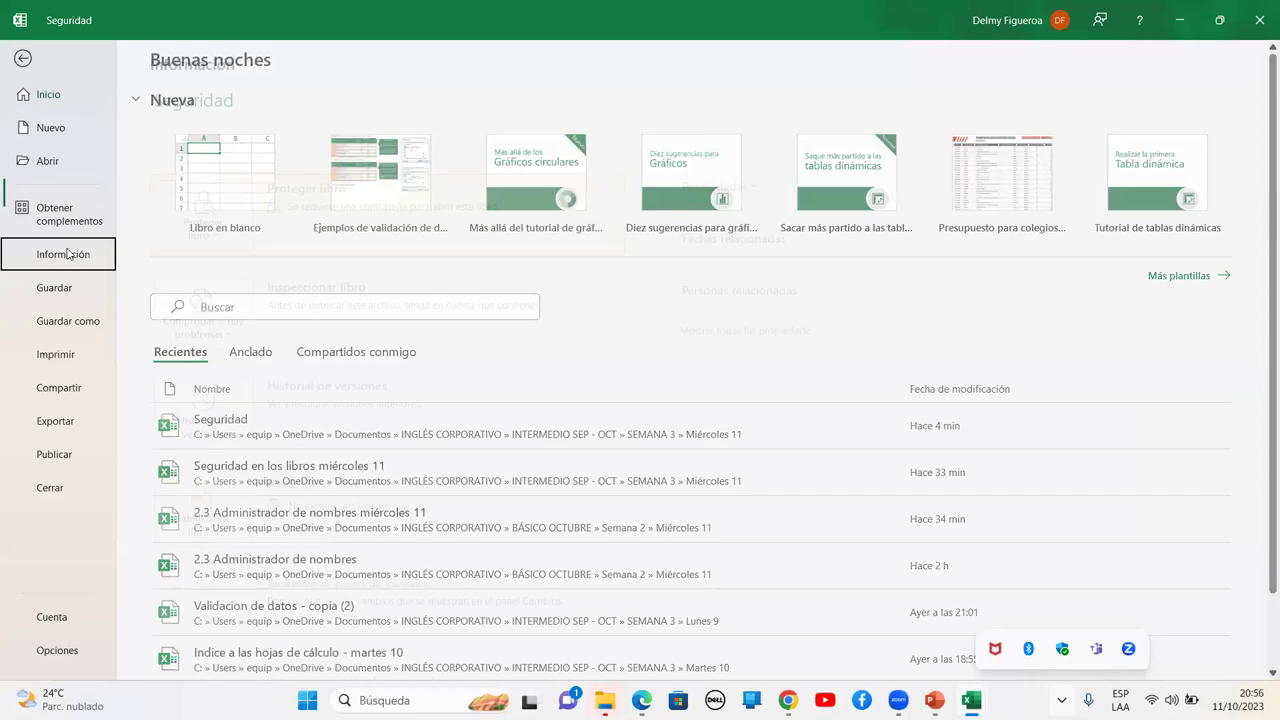
left_click(214, 248)
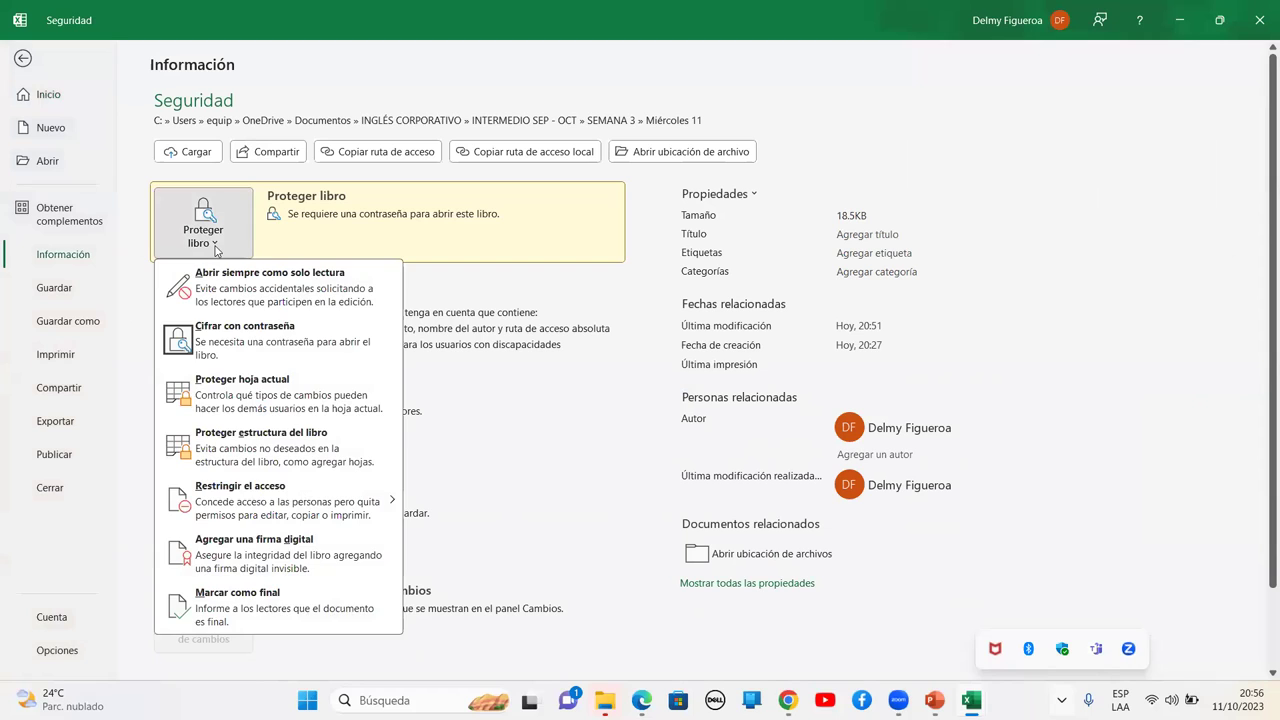
left_click(215, 249)
scroll(216, 250, "down", 2)
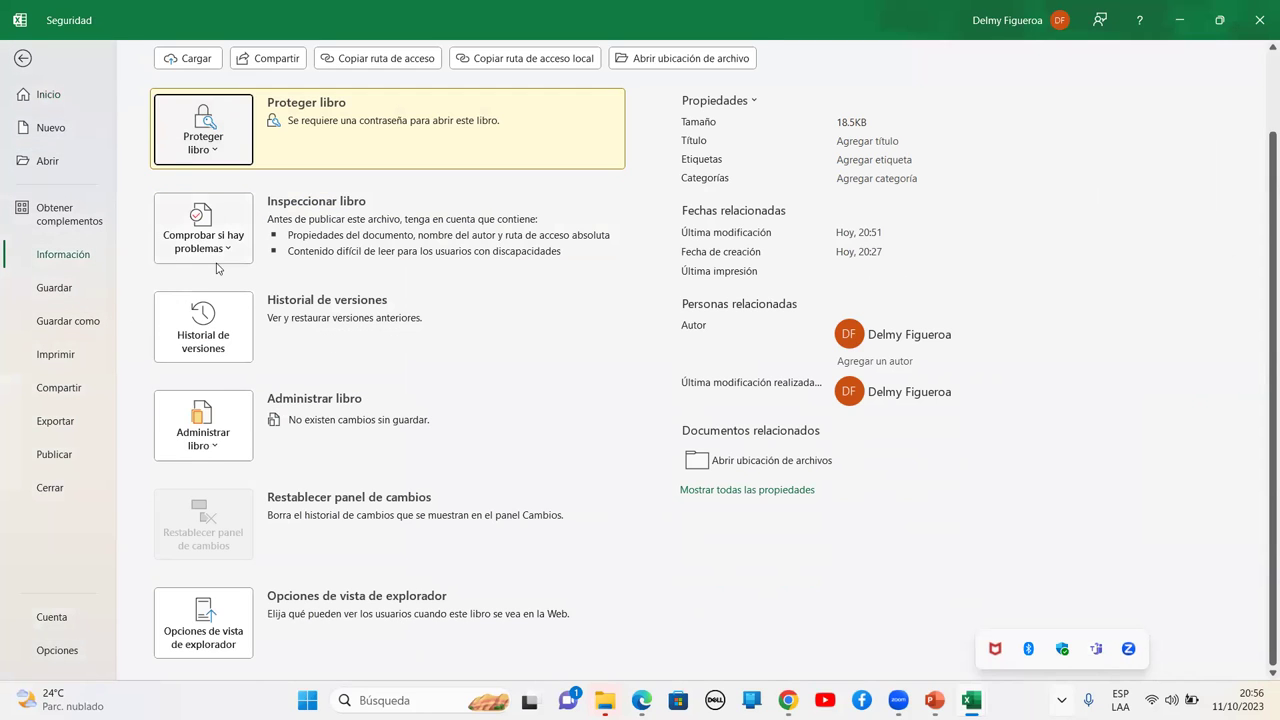
left_click(203, 330)
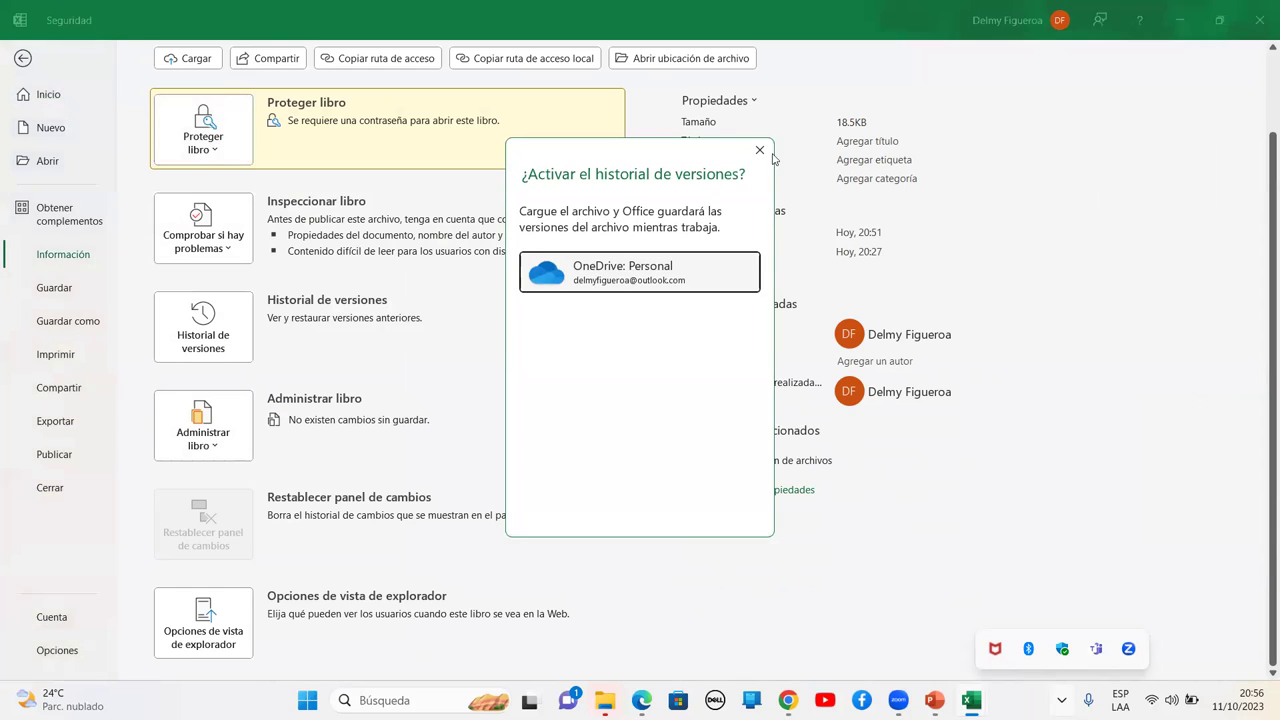
left_click(760, 150)
scroll(397, 277, "up", 2)
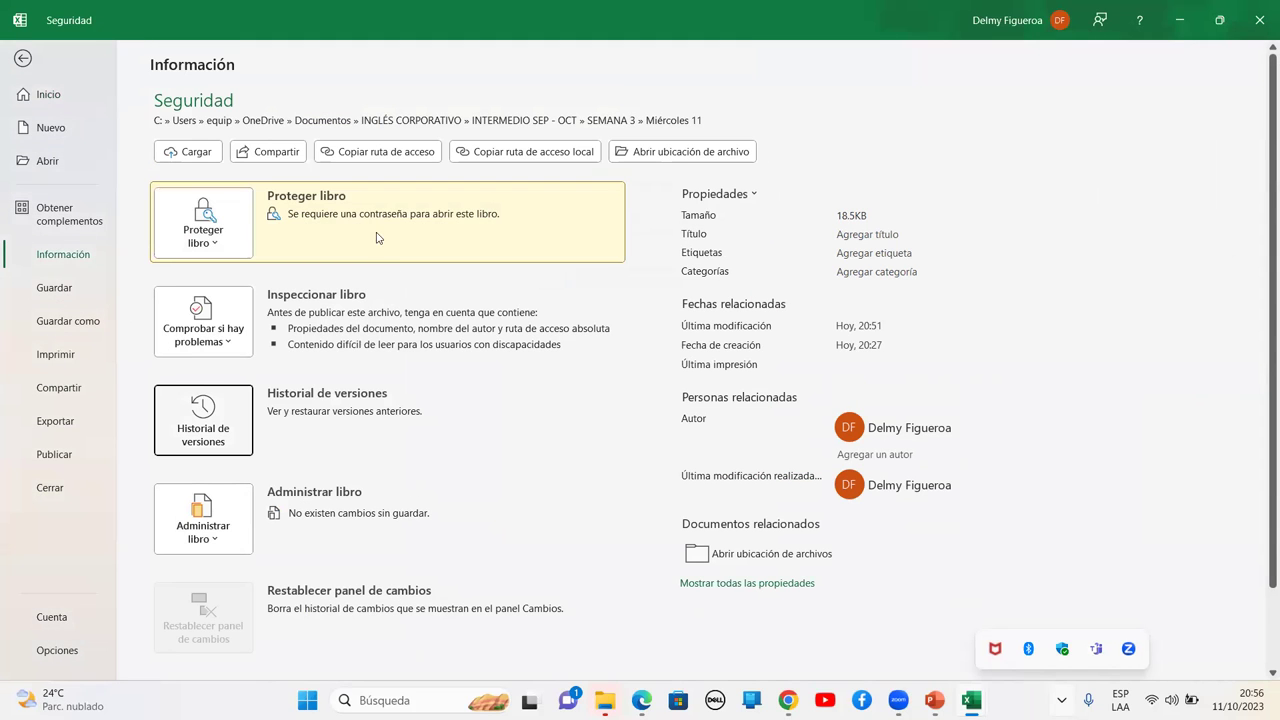
scroll(201, 387, "down", 2)
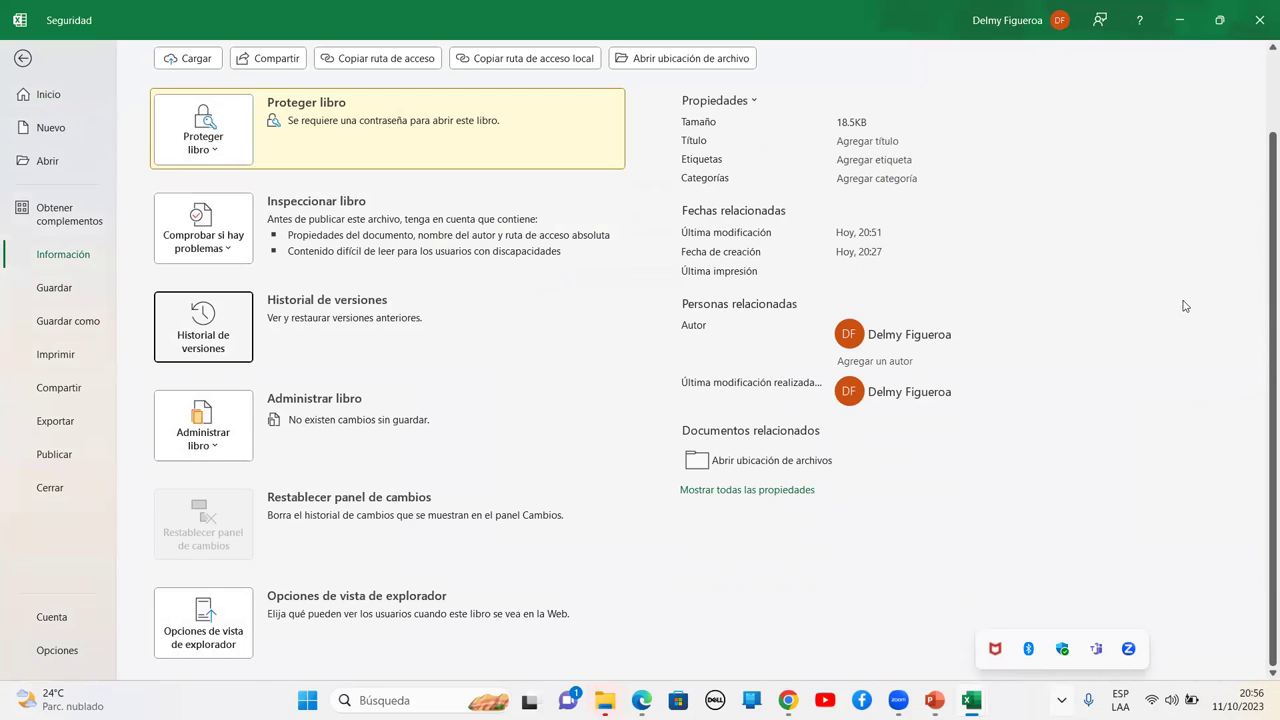
left_click(778, 490)
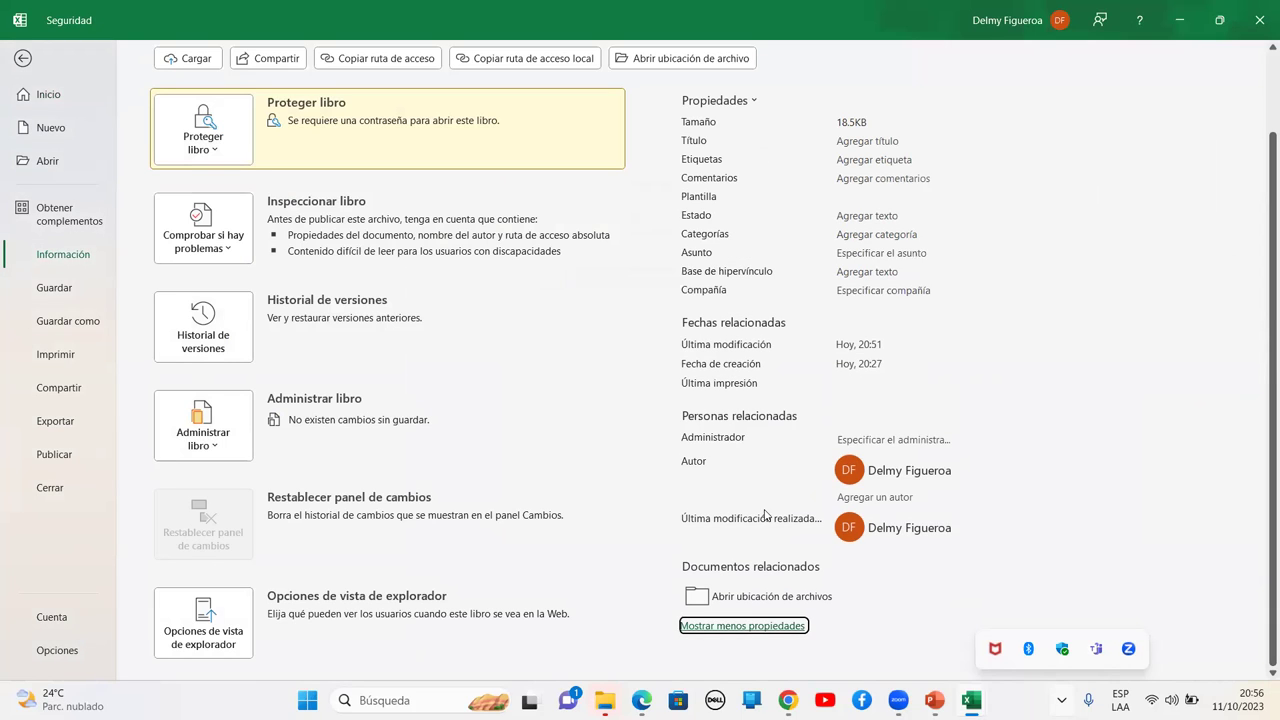
left_click(953, 453)
left_click(913, 481)
mouse_move(910, 532)
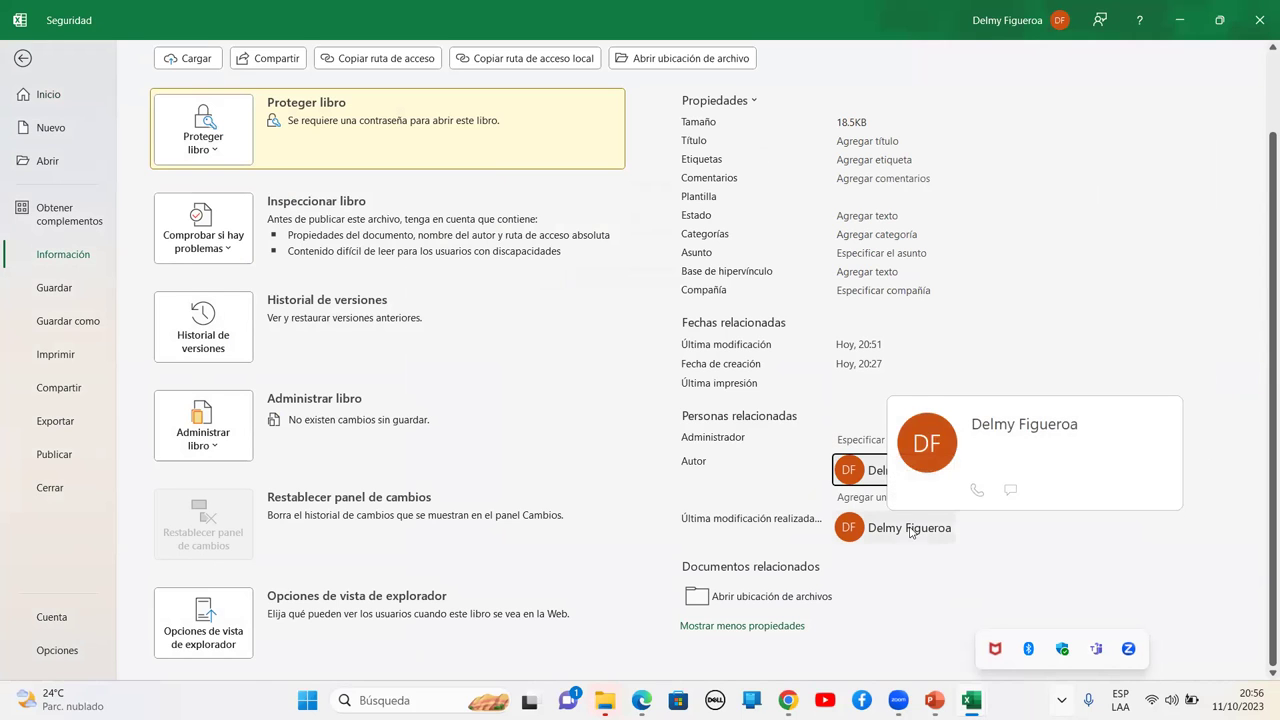
scroll(677, 323, "up", 2)
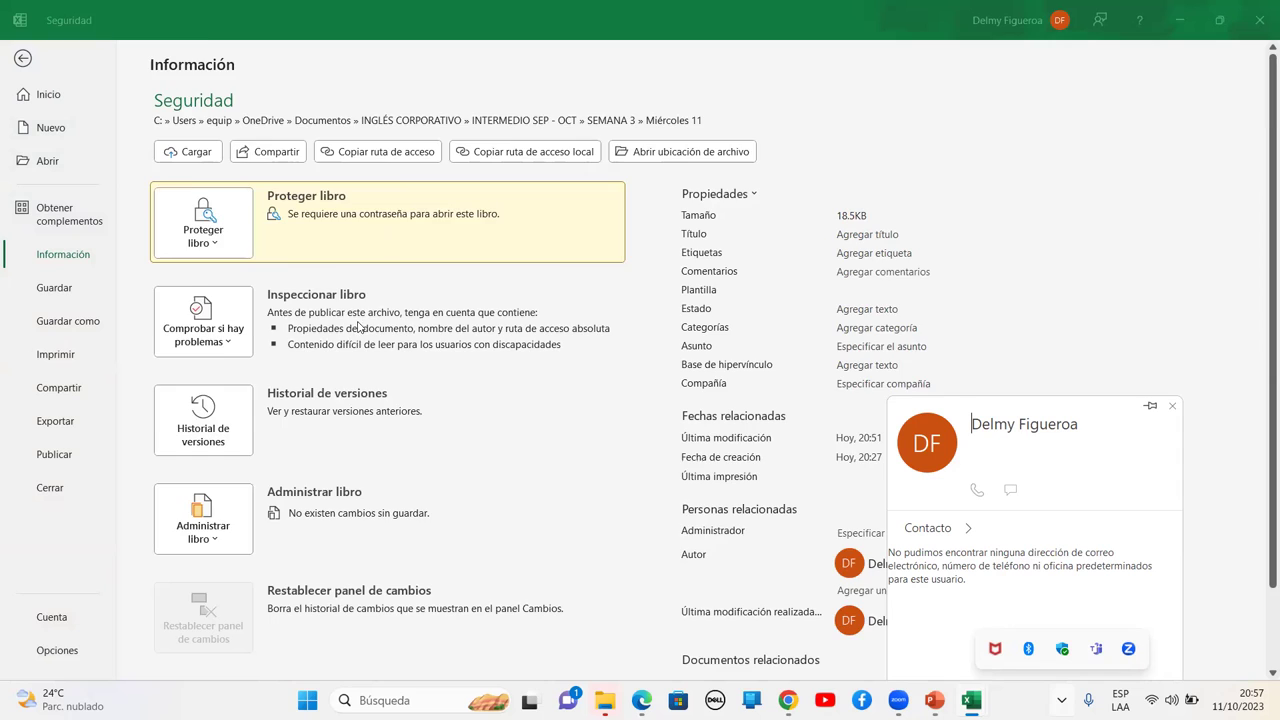
scroll(358, 326, "down", 2)
scroll(358, 326, "up", 2)
key("Escape")
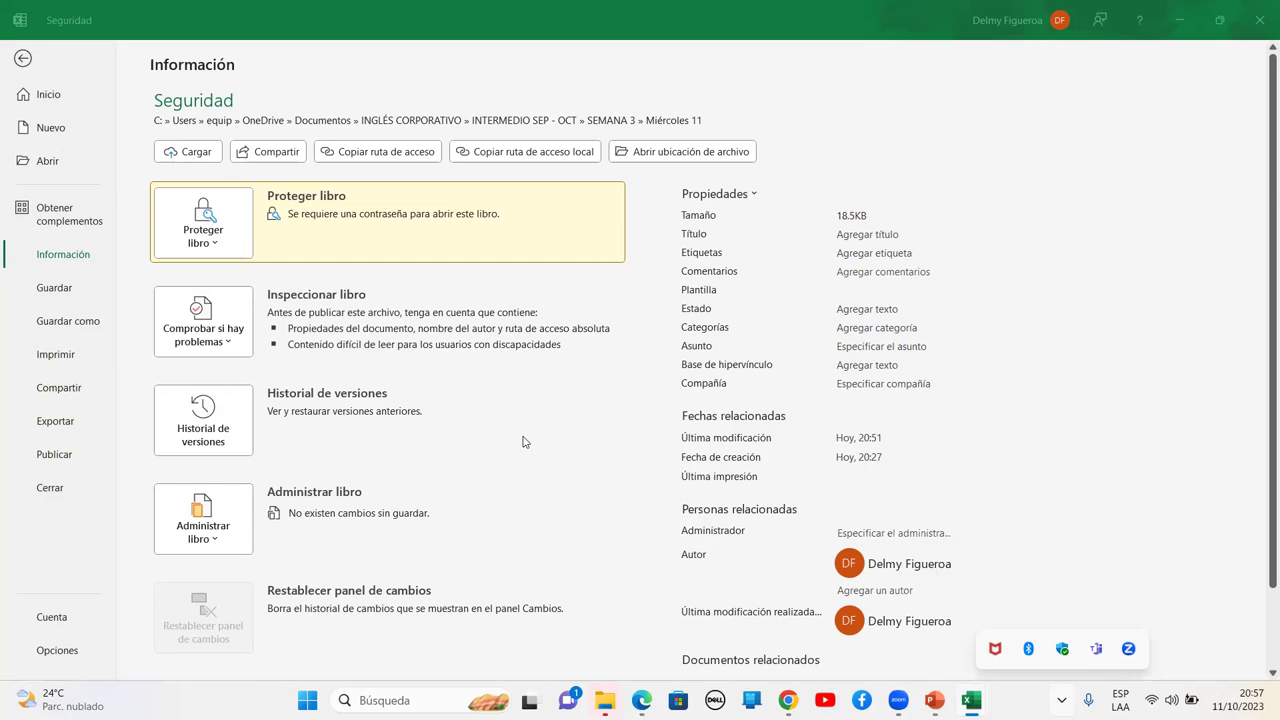
key("Escape")
left_click(907, 299)
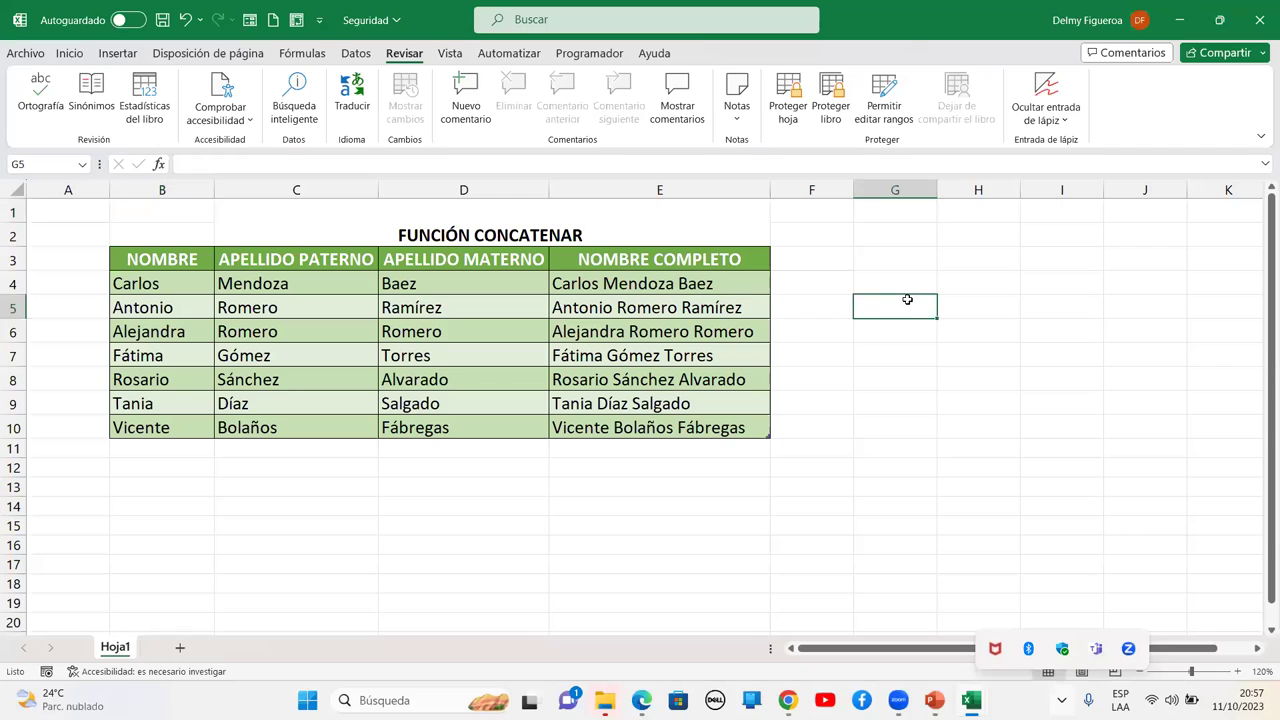